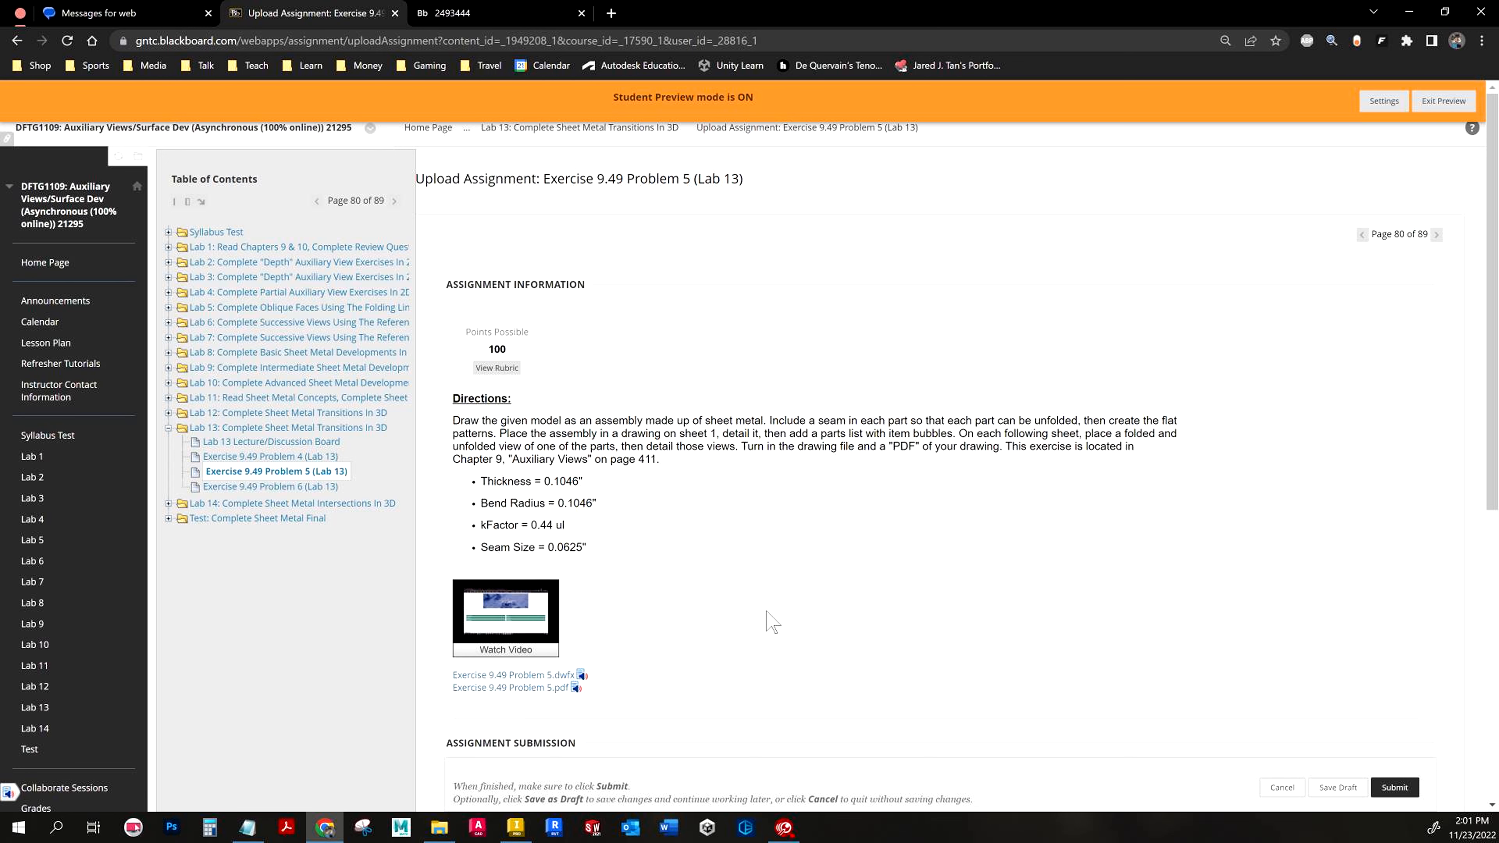
# Step: Review the dimensioned PDF drawing of Exercise 9.49 Problem 5 and switch to the Inventor assembly
pyautogui.click(430, 7)
pyautogui.hotkey('alt', 'Tab')
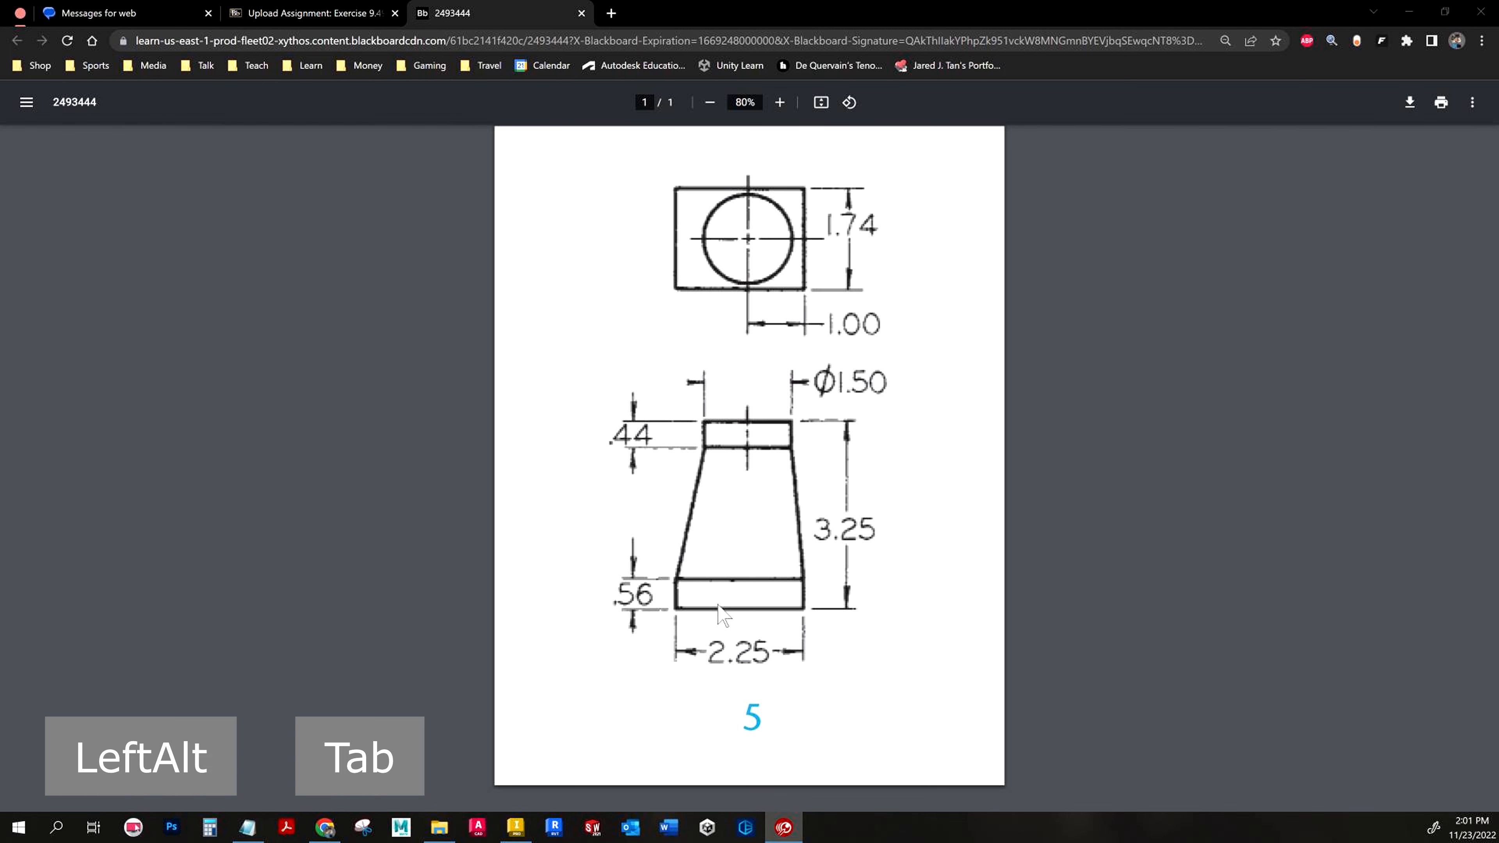
pyautogui.hotkey('alt', 'Tab')
pyautogui.hotkey('alt', 'Tab')
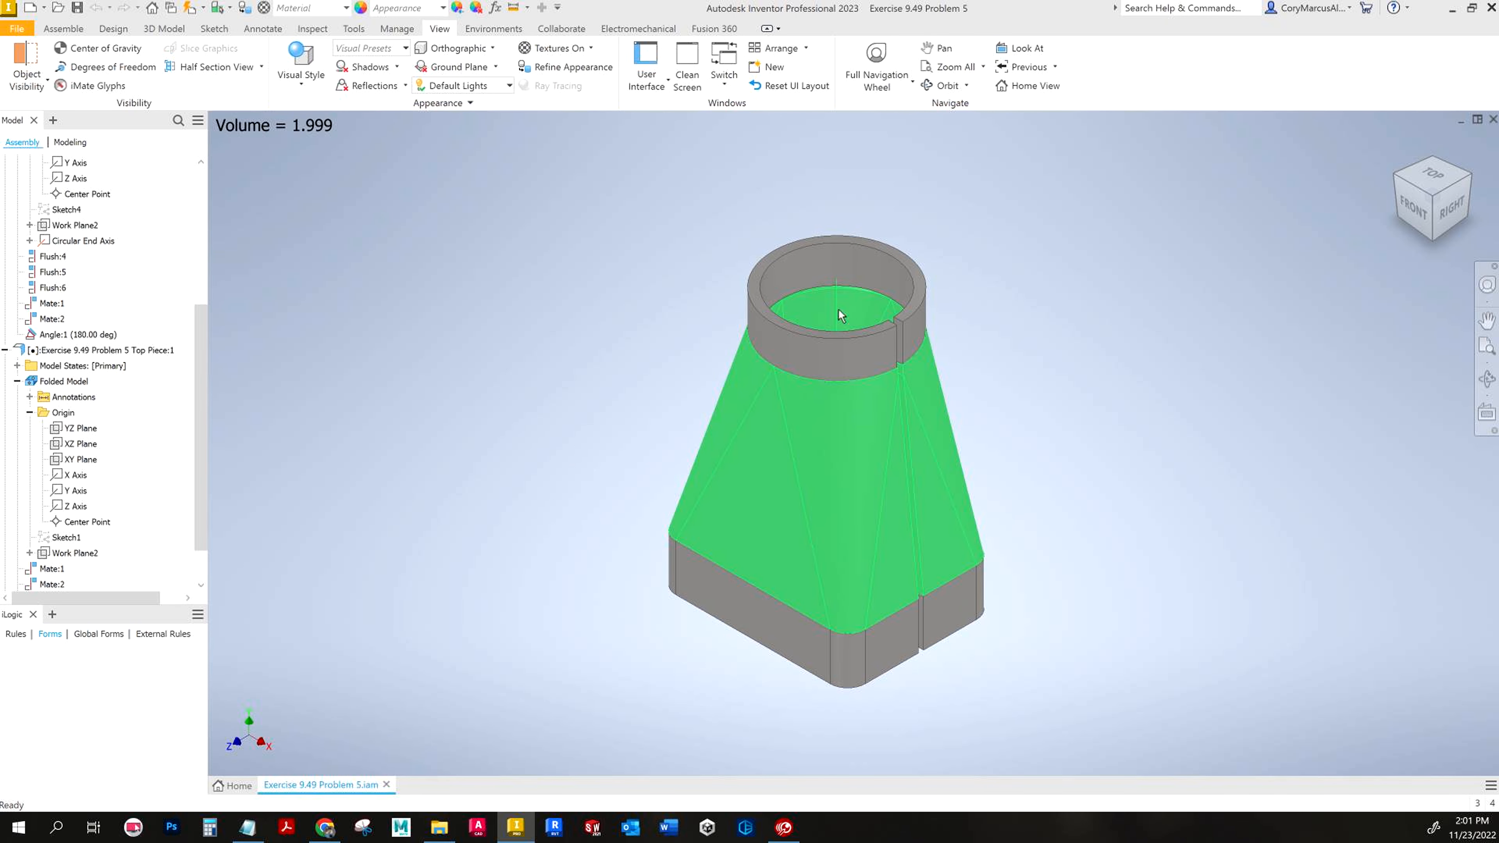
# Step: Examine the top, middle and bottom pieces of the transition assembly by highlighting each one
pyautogui.click(873, 355)
pyautogui.click(791, 617)
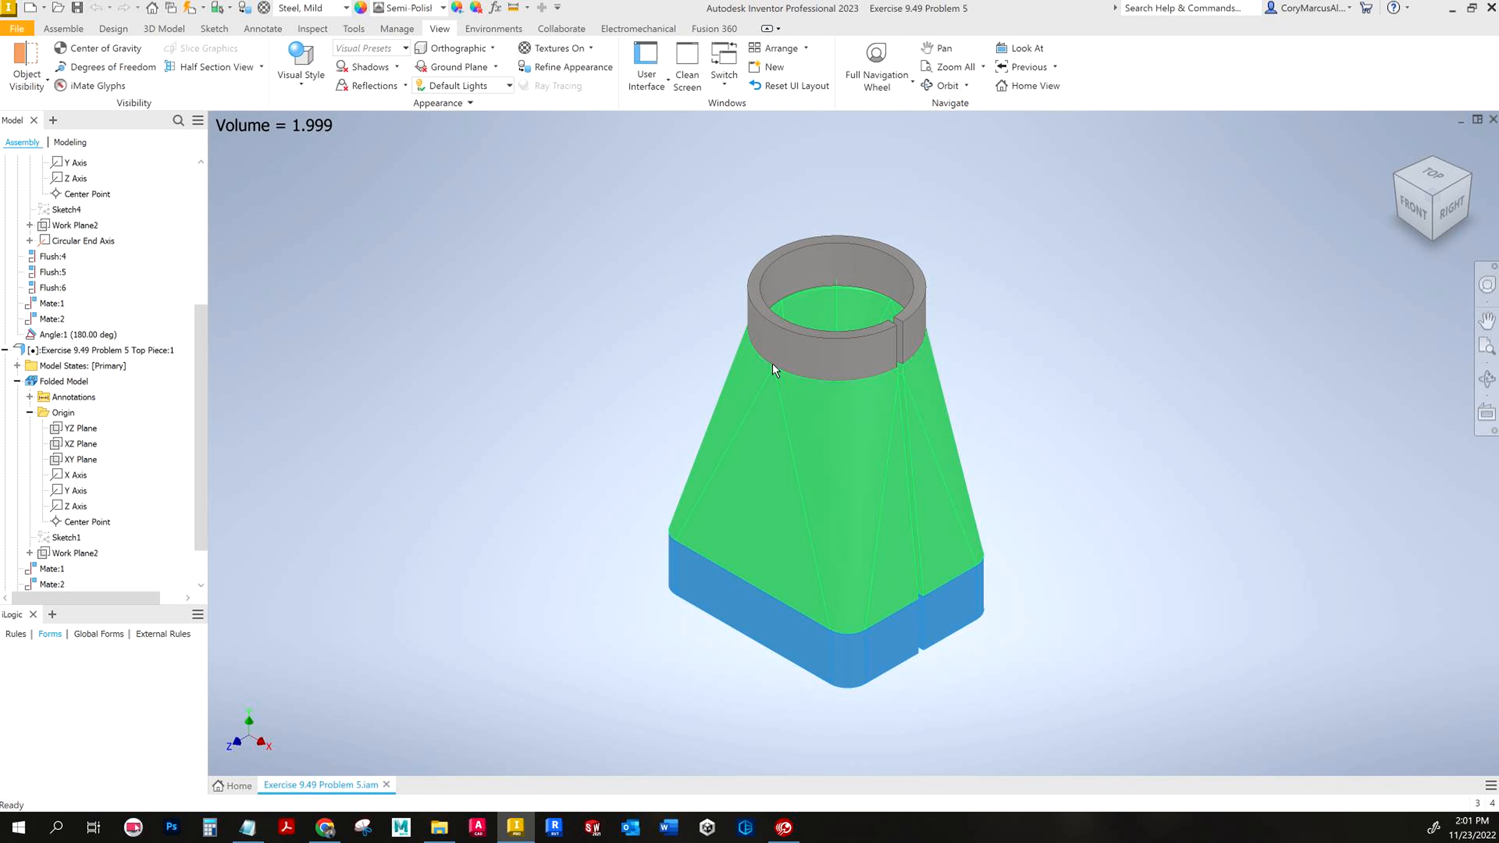
pyautogui.click(868, 328)
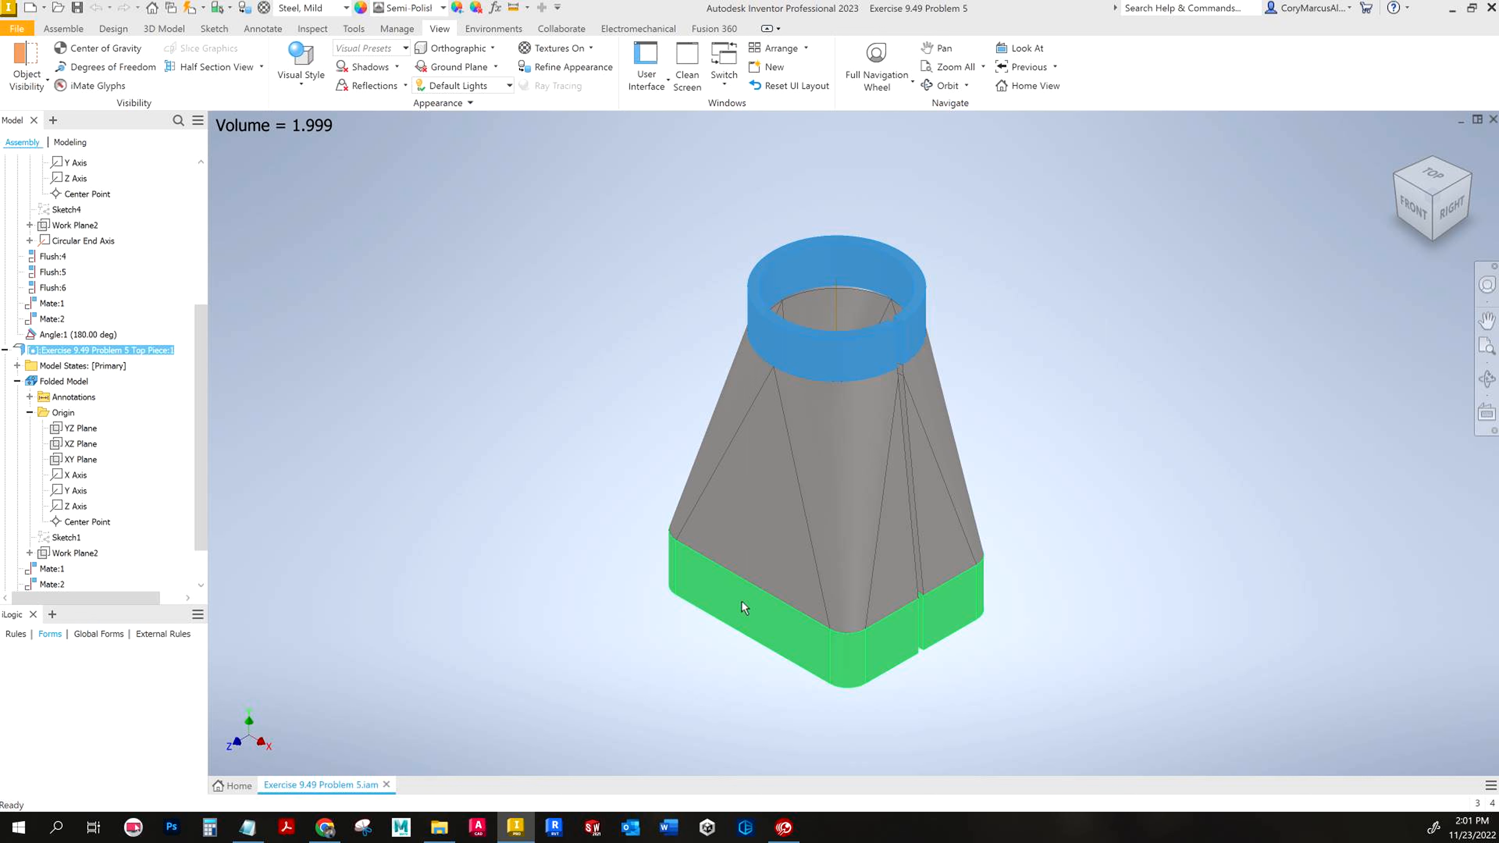
pyautogui.press('Escape')
pyautogui.click(807, 473)
pyautogui.click(469, 536)
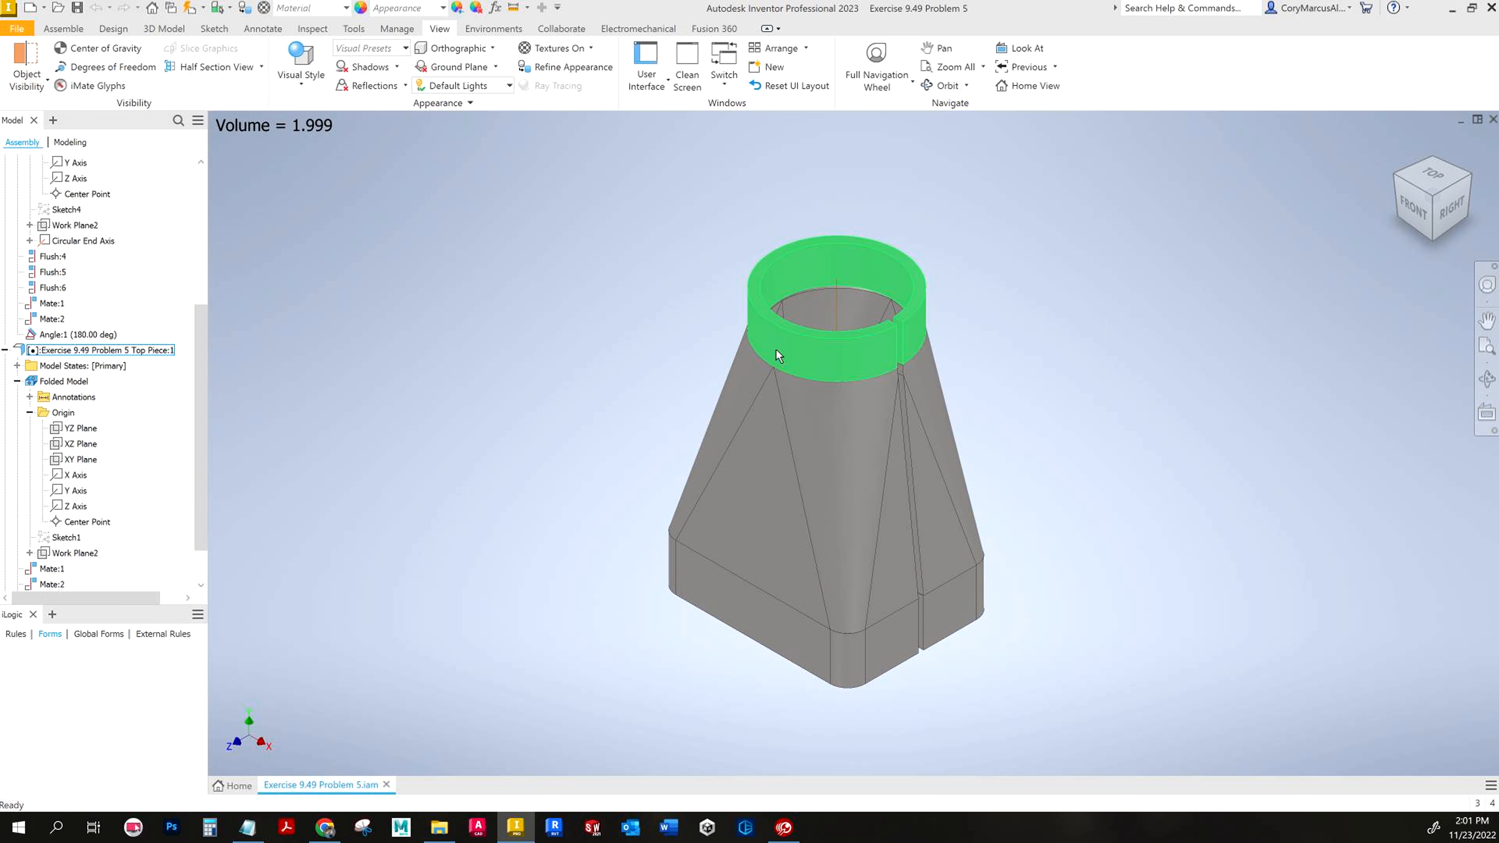
# Step: Open the bottom piece from the assembly, examine its base sketch and rip feature, and close it without saving
pyautogui.rightClick(587, 383)
pyautogui.click(579, 330)
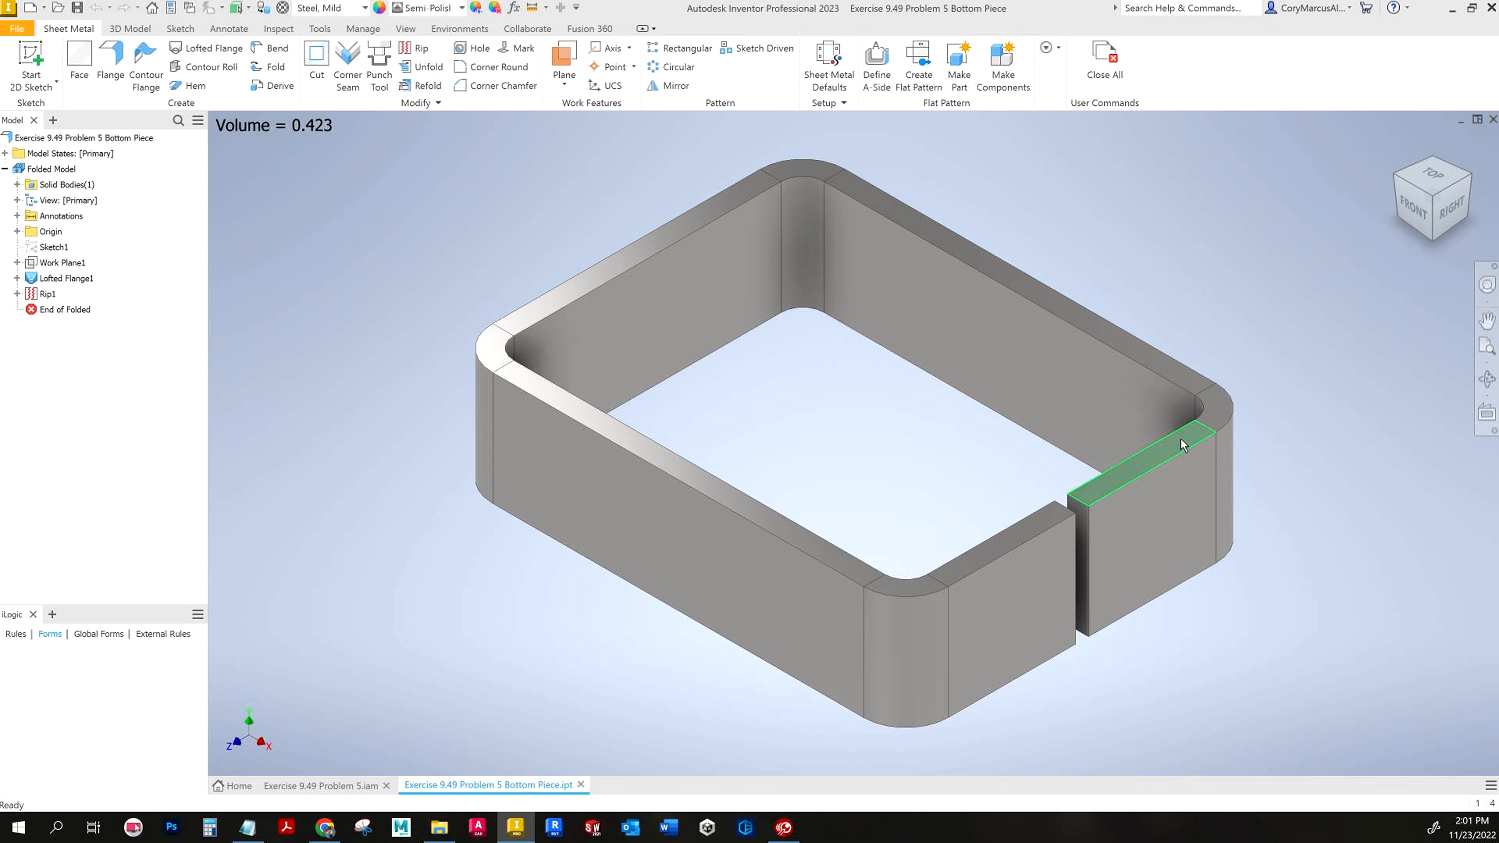
pyautogui.doubleClick(53, 246)
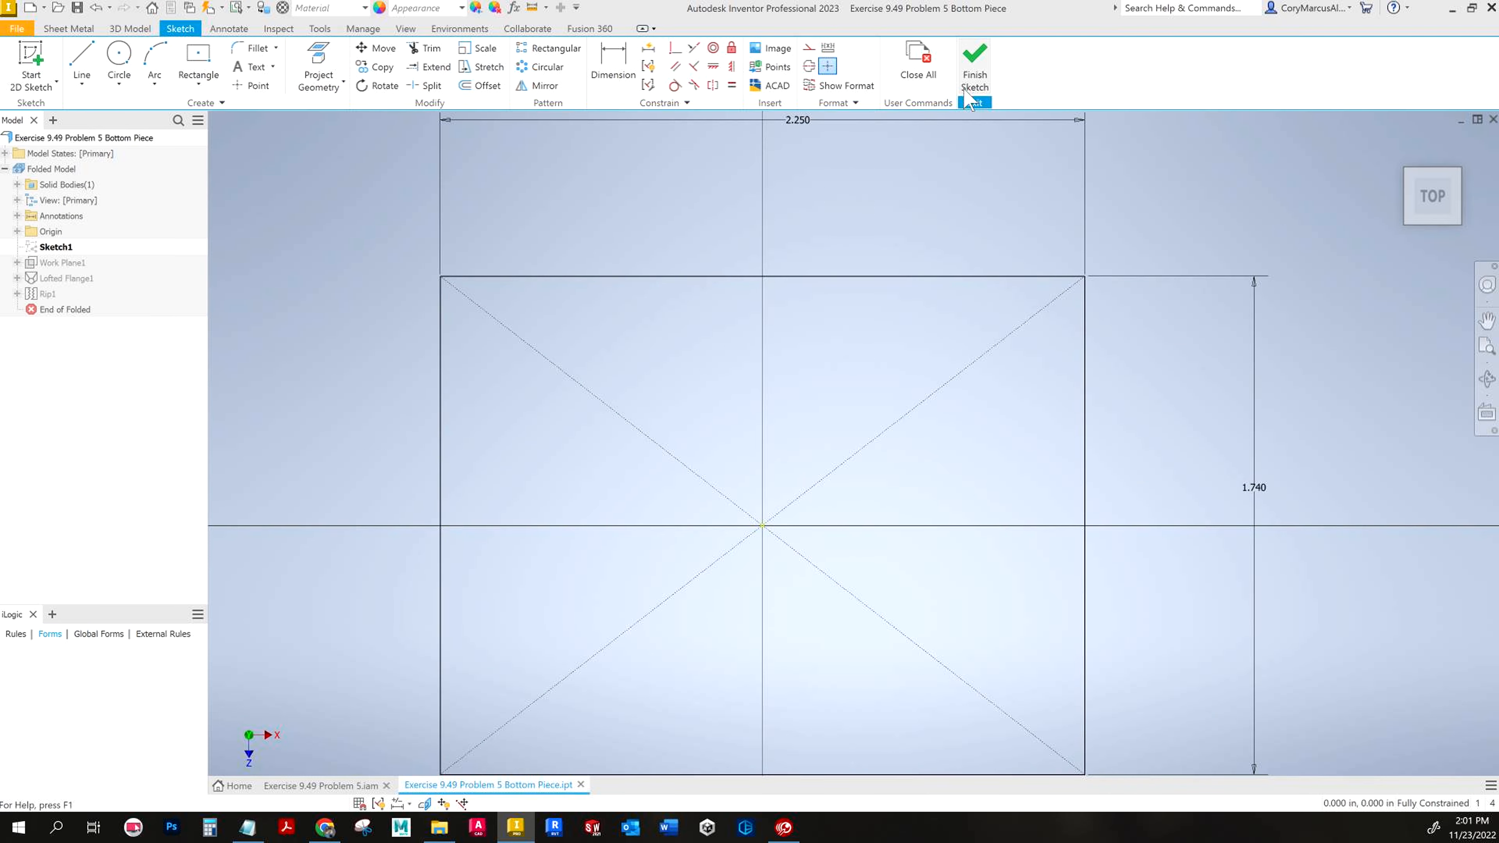
pyautogui.click(975, 65)
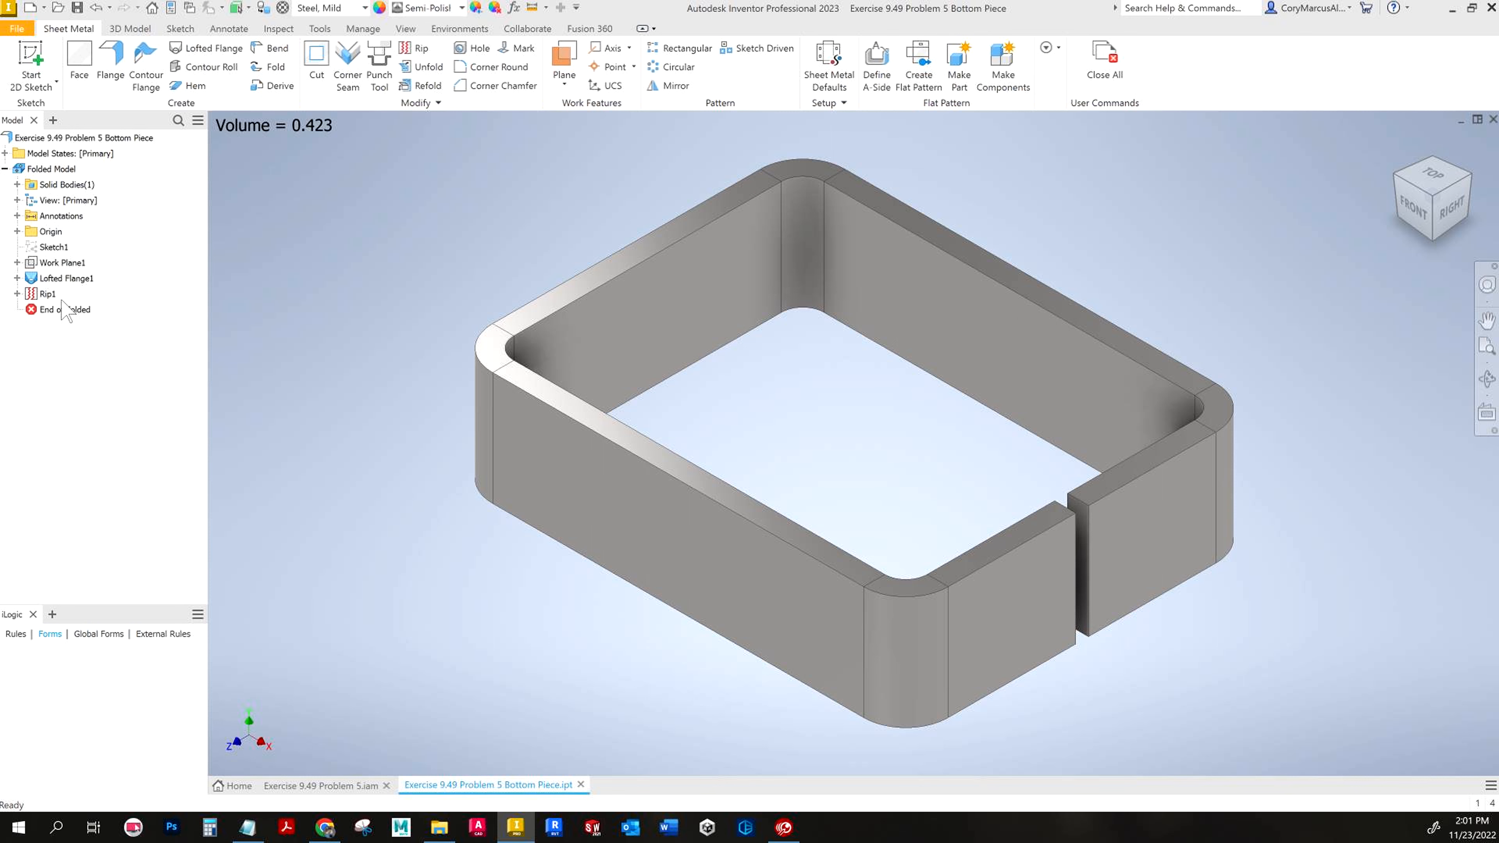
pyautogui.click(47, 294)
pyautogui.click(489, 749)
pyautogui.click(581, 784)
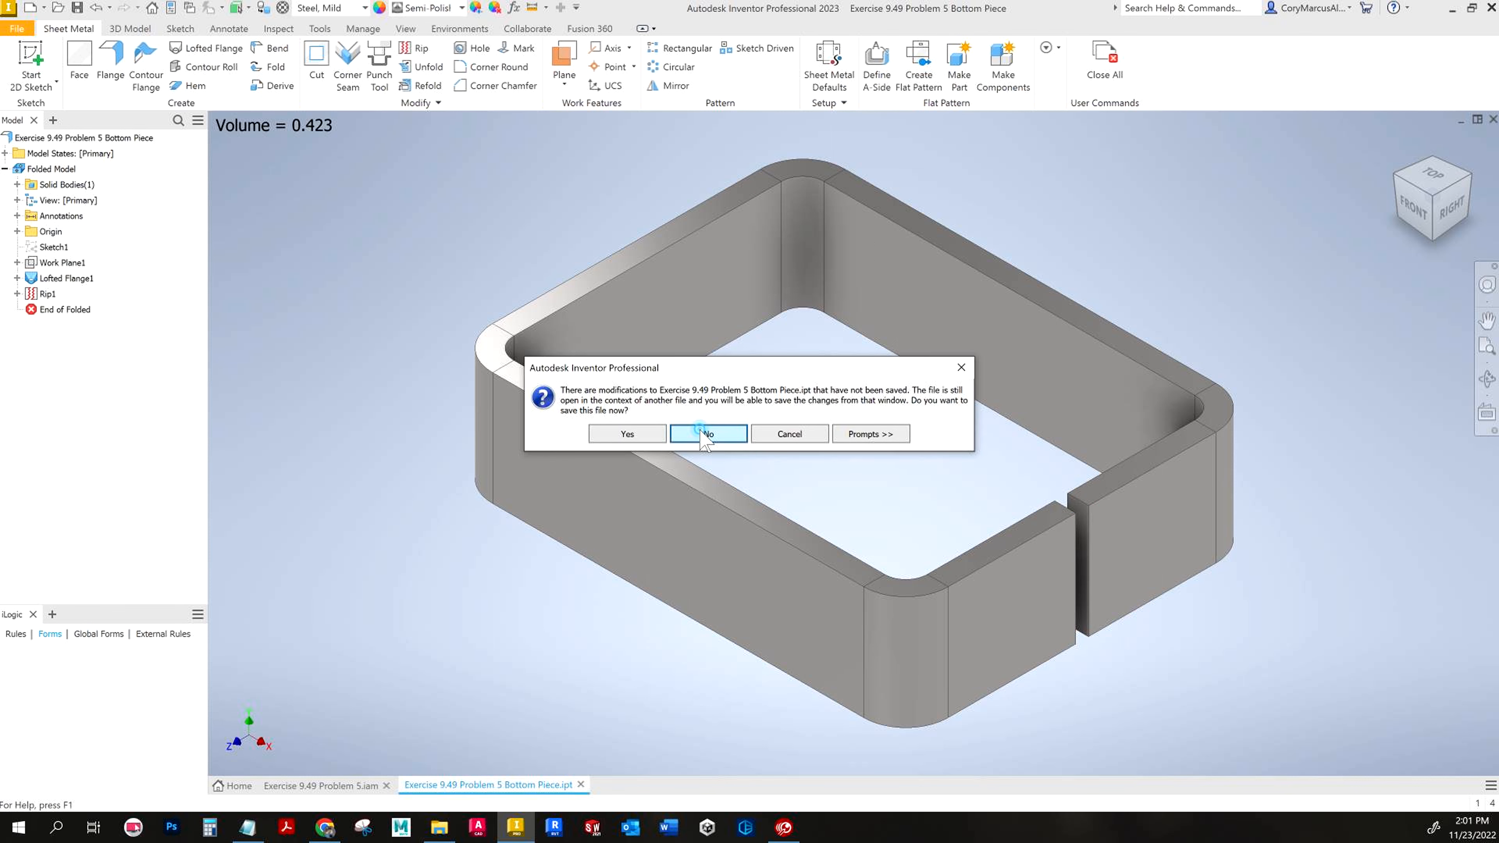
pyautogui.click(705, 435)
# Step: Open the middle piece from the assembly, examine its circular end axis, and close it without saving
pyautogui.click(848, 465)
pyautogui.rightClick(583, 308)
pyautogui.click(579, 267)
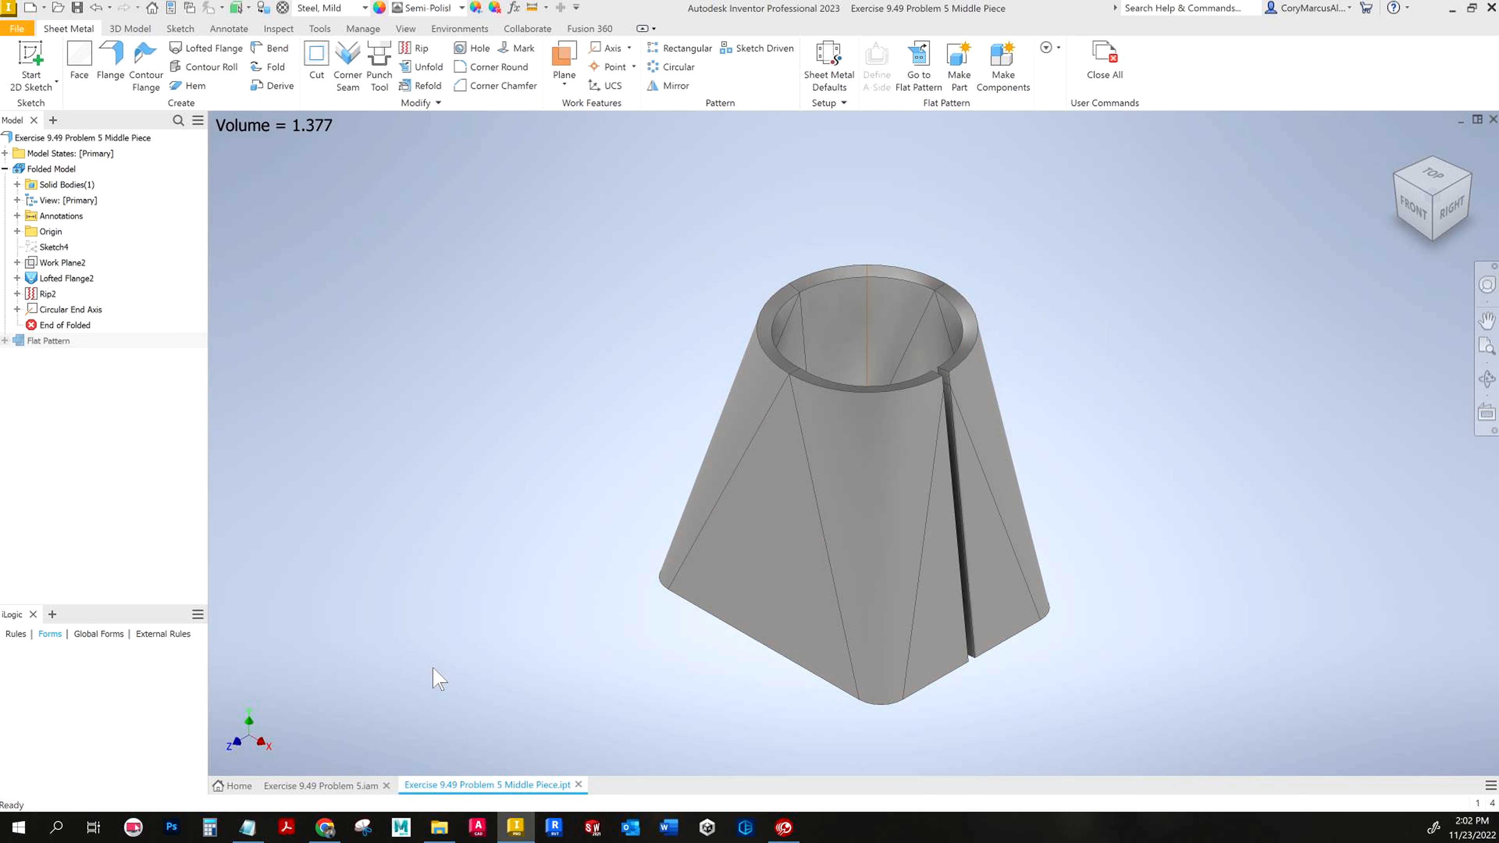
pyautogui.click(83, 310)
pyautogui.click(579, 784)
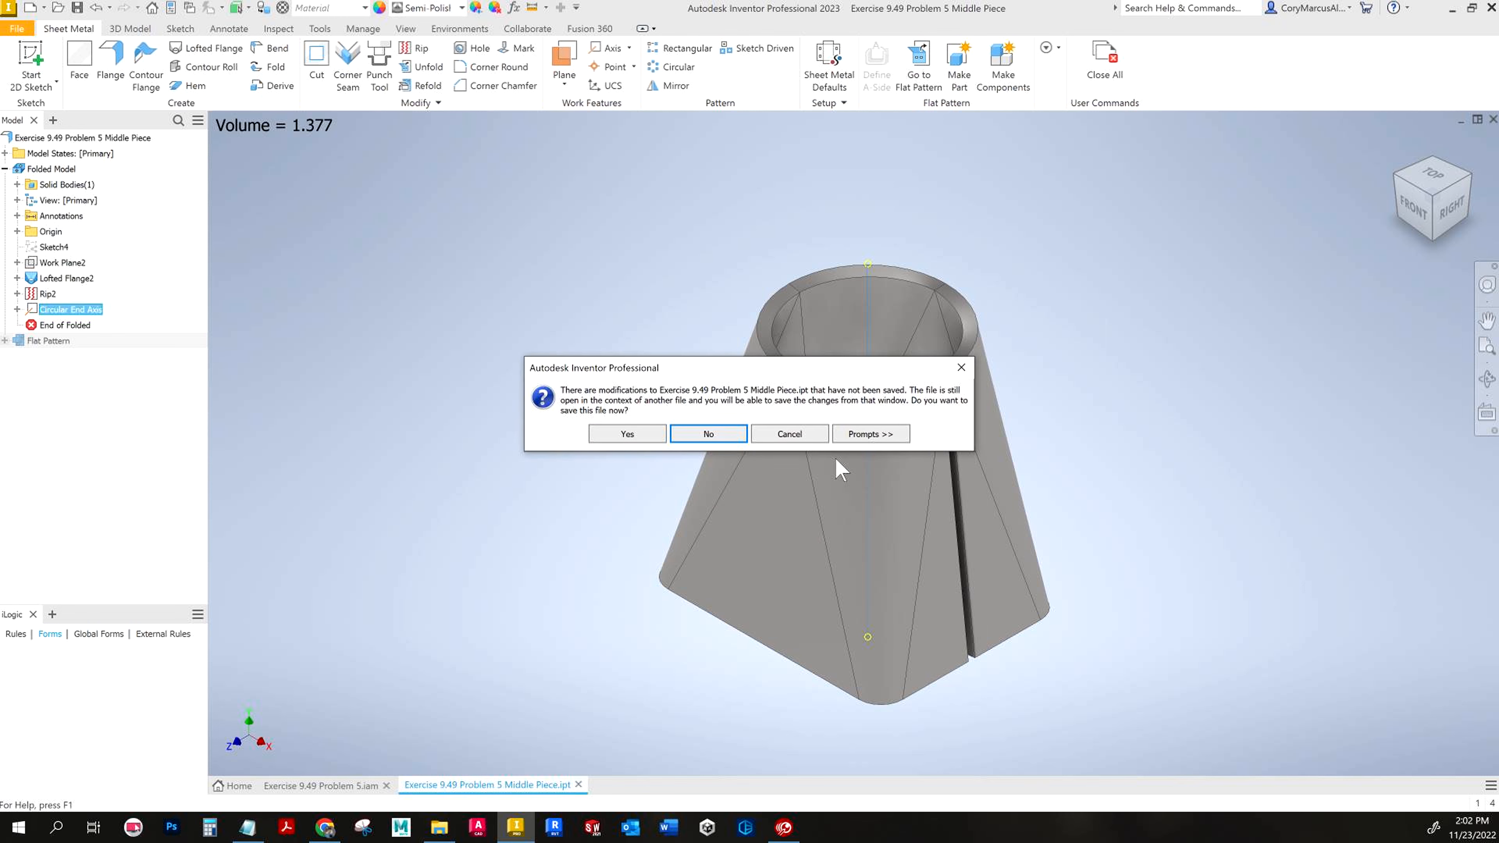
pyautogui.click(729, 439)
pyautogui.click(738, 499)
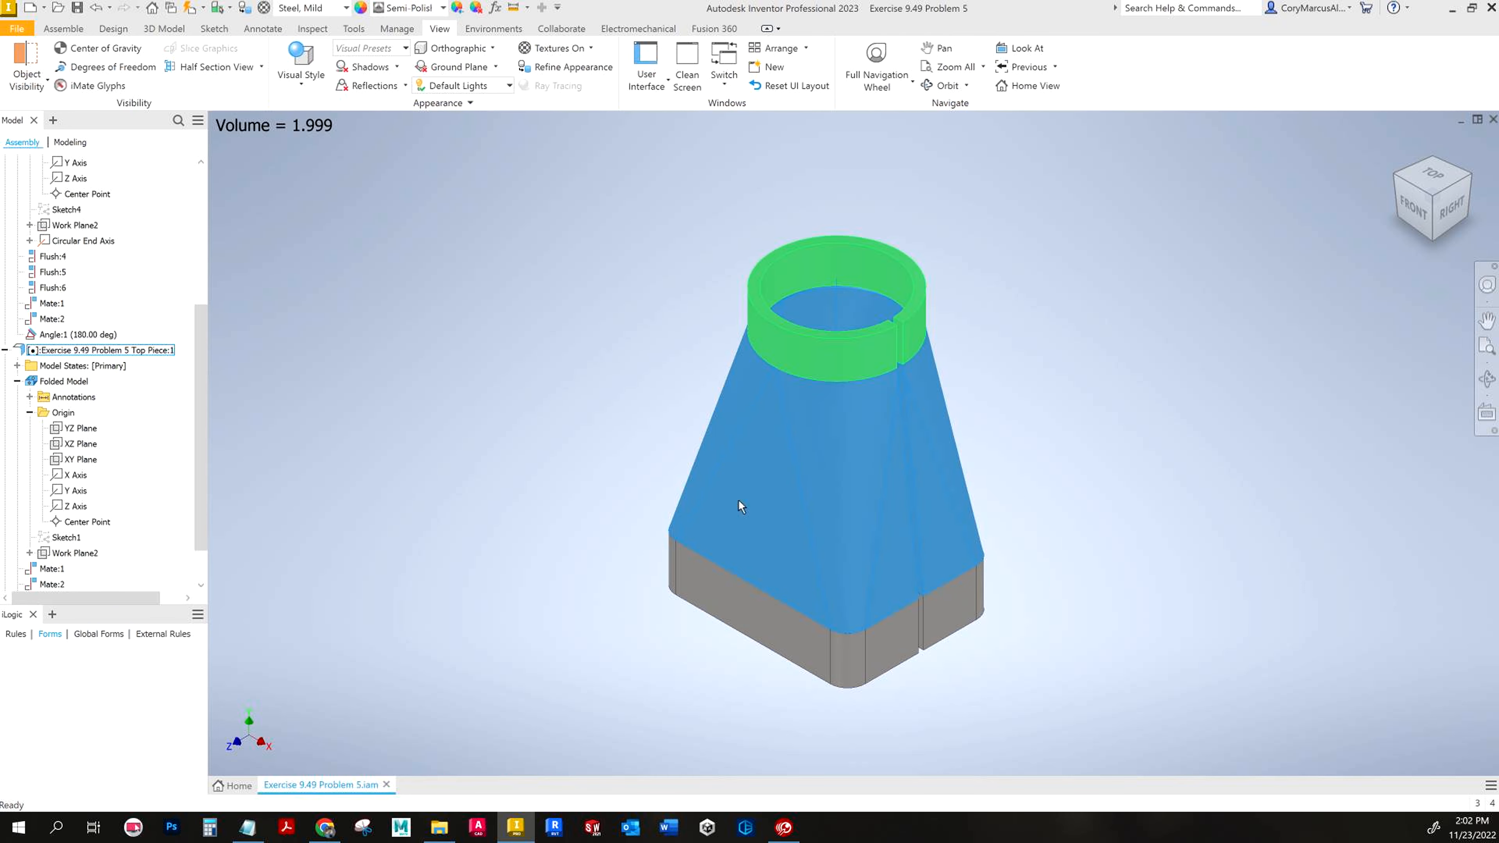
pyautogui.click(519, 662)
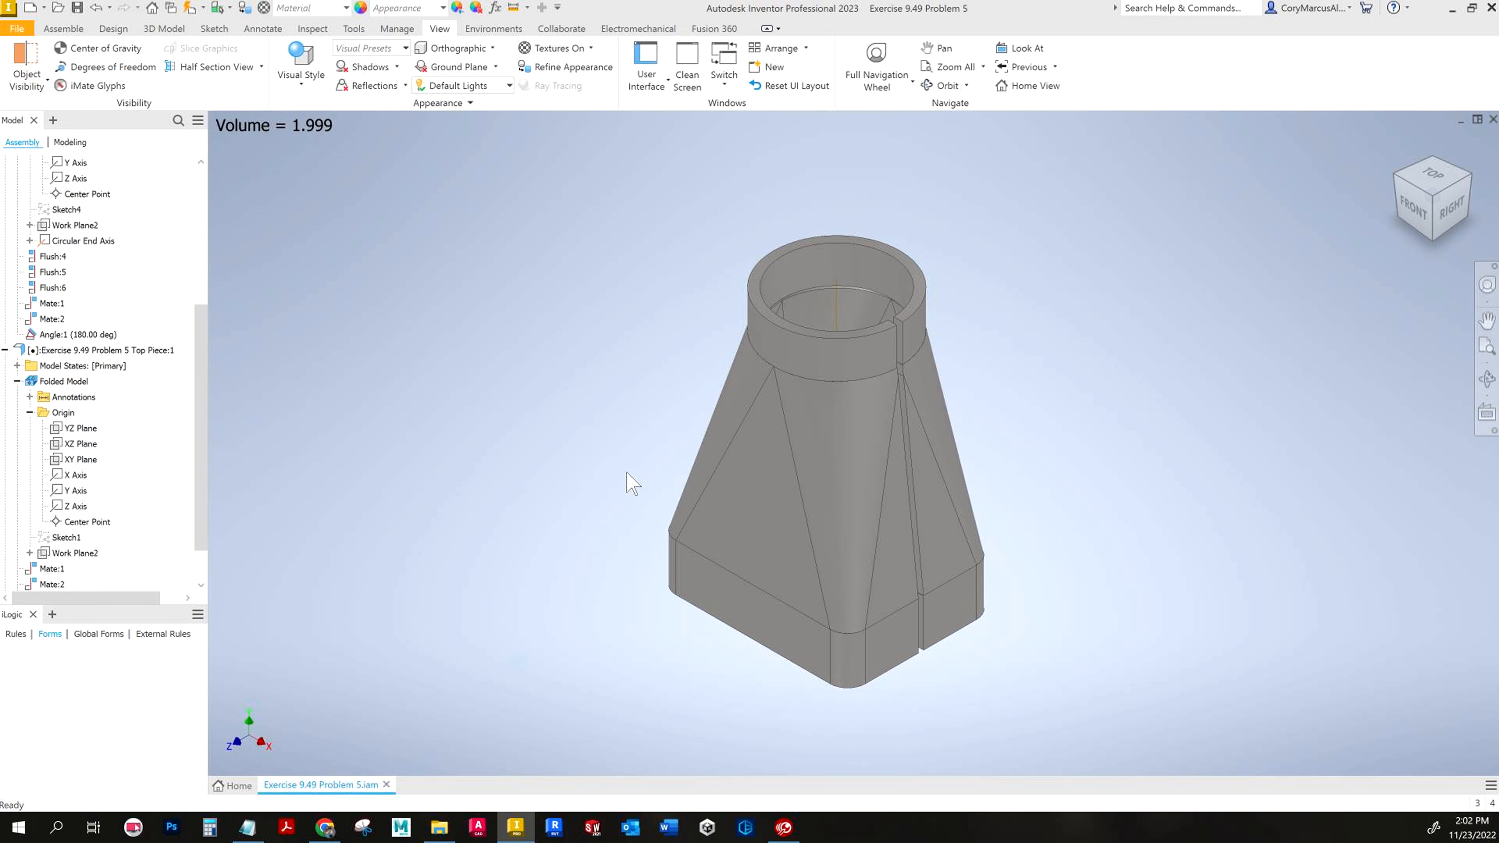
# Step: Create a new part file and convert it to a sheet metal part
pyautogui.click(30, 8)
pyautogui.click(428, 208)
pyautogui.doubleClick(425, 205)
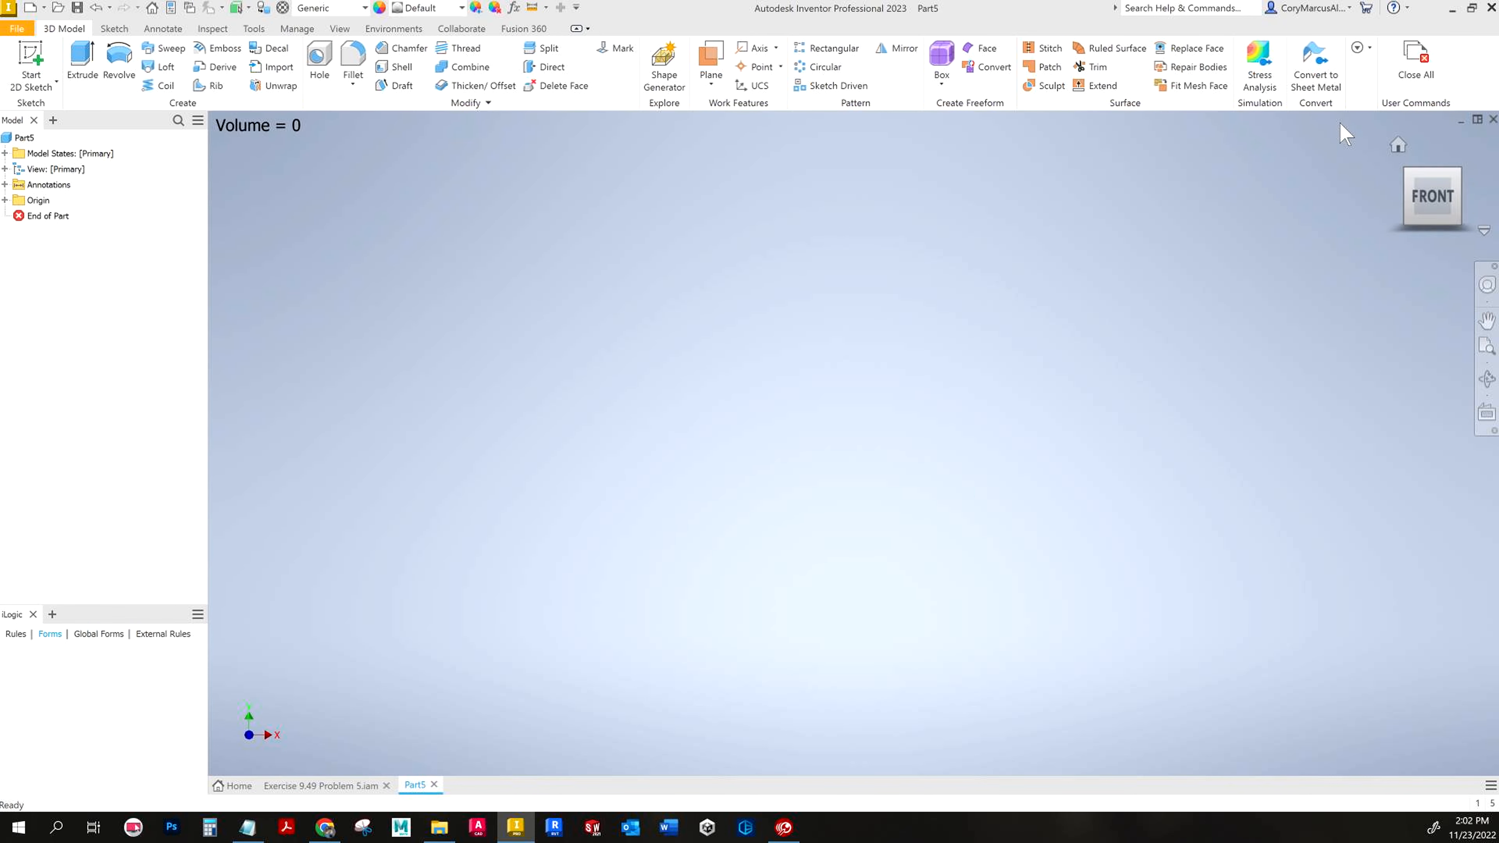
pyautogui.click(1317, 77)
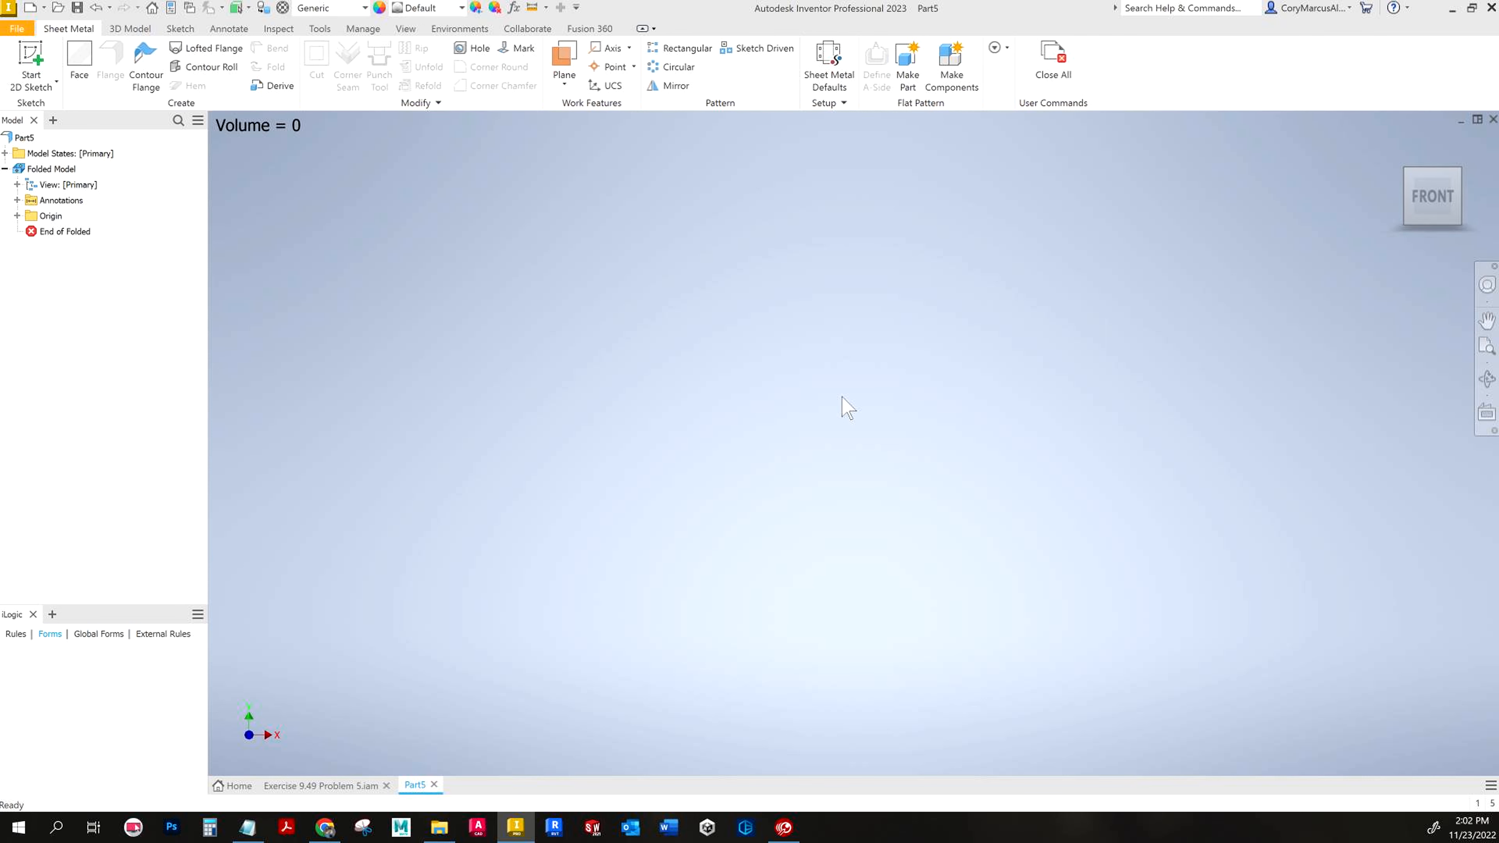
pyautogui.press('XF86AudioLowerVolume')
pyautogui.press('XF86AudioLowerVolume')
# Step: Start a sketch on the horizontal origin plane, rotate its view upright, and draw a two-point center rectangle about 10.4 in wide at the origin
pyautogui.click(31, 58)
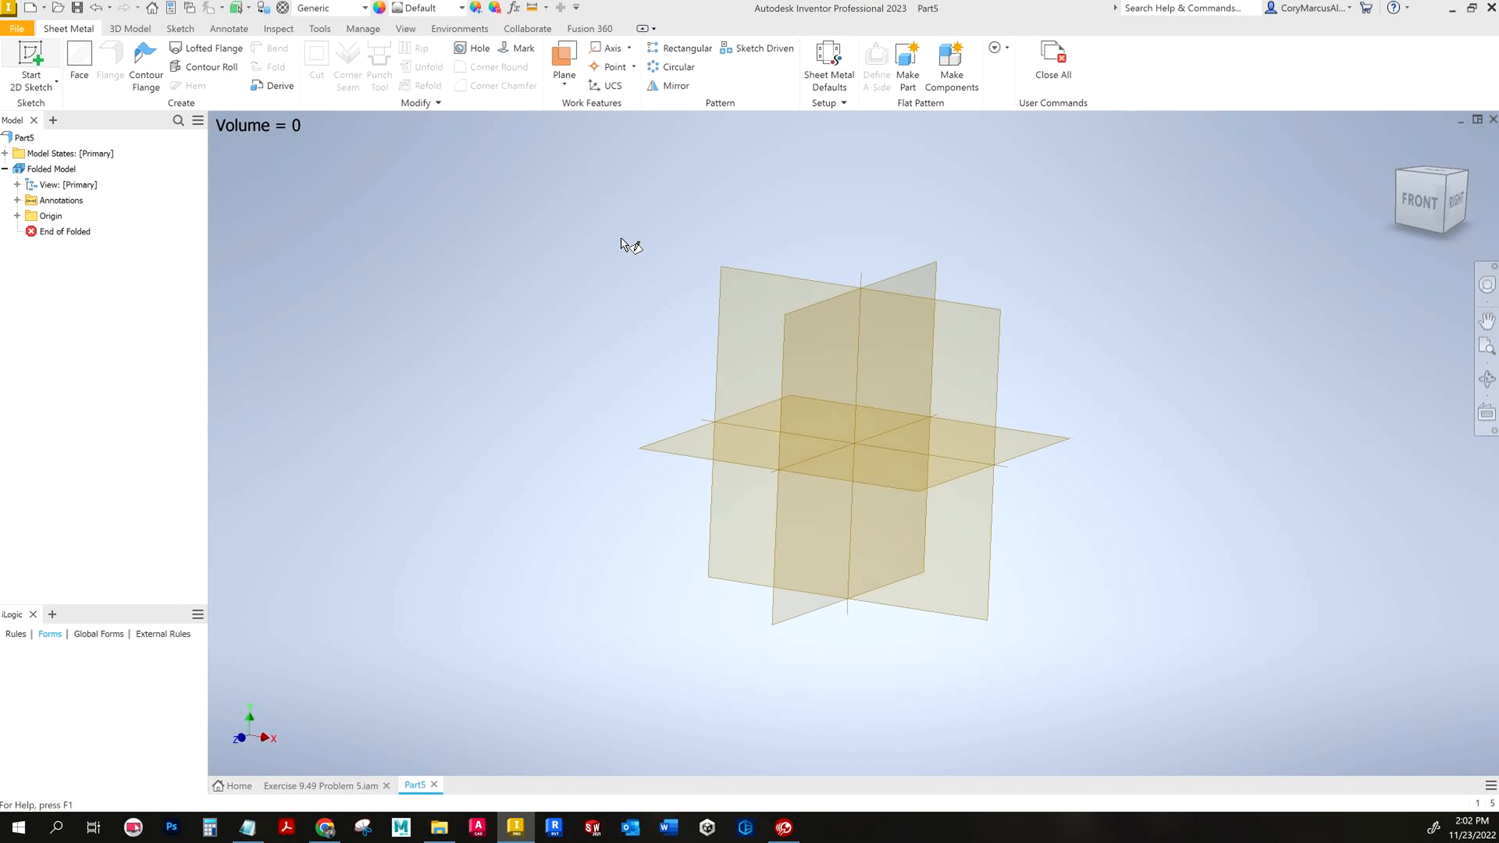
pyautogui.click(633, 454)
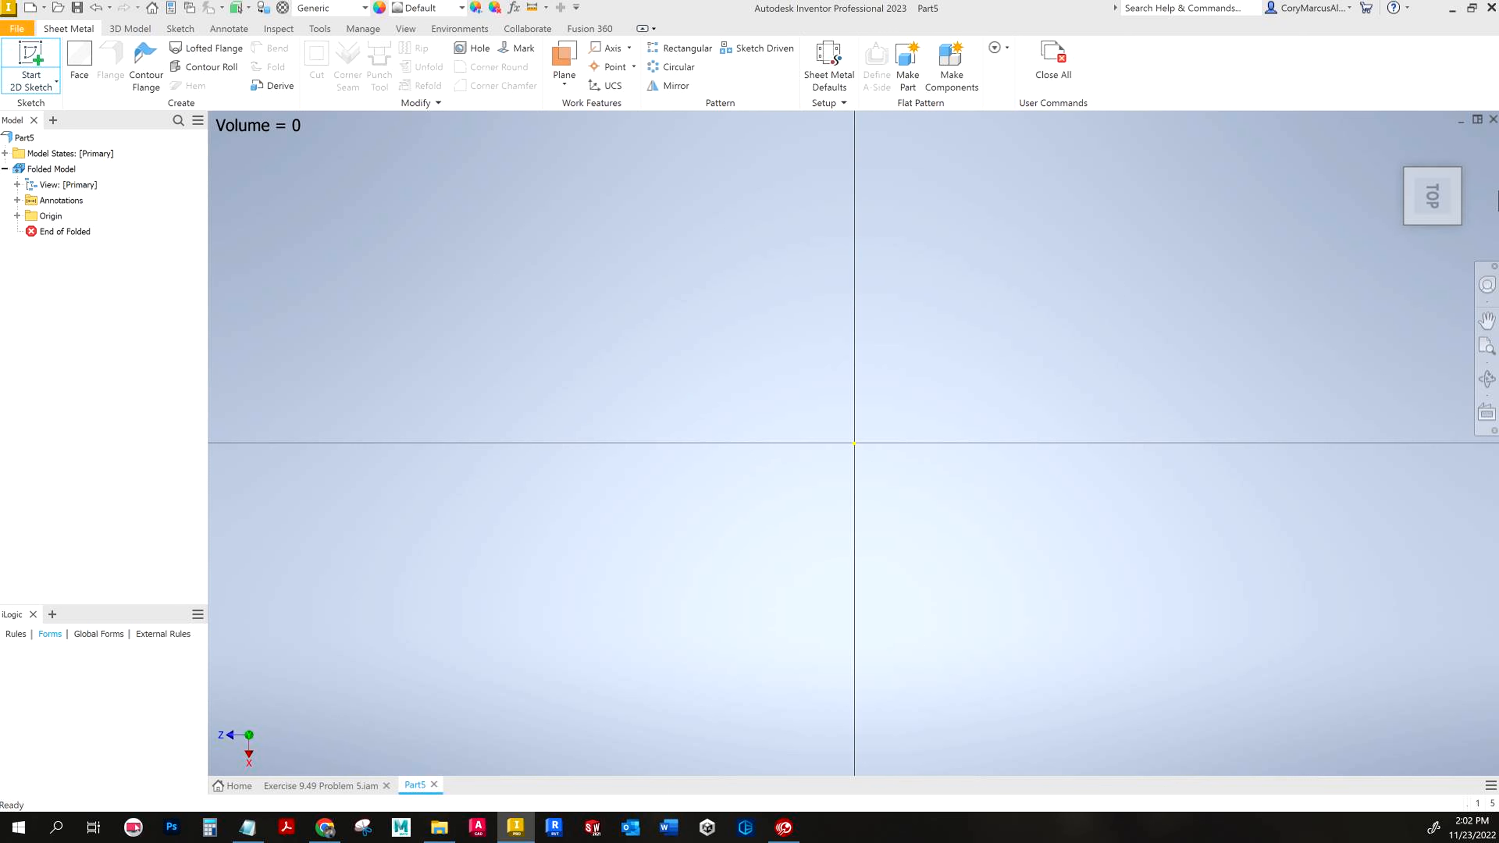
pyautogui.click(1473, 148)
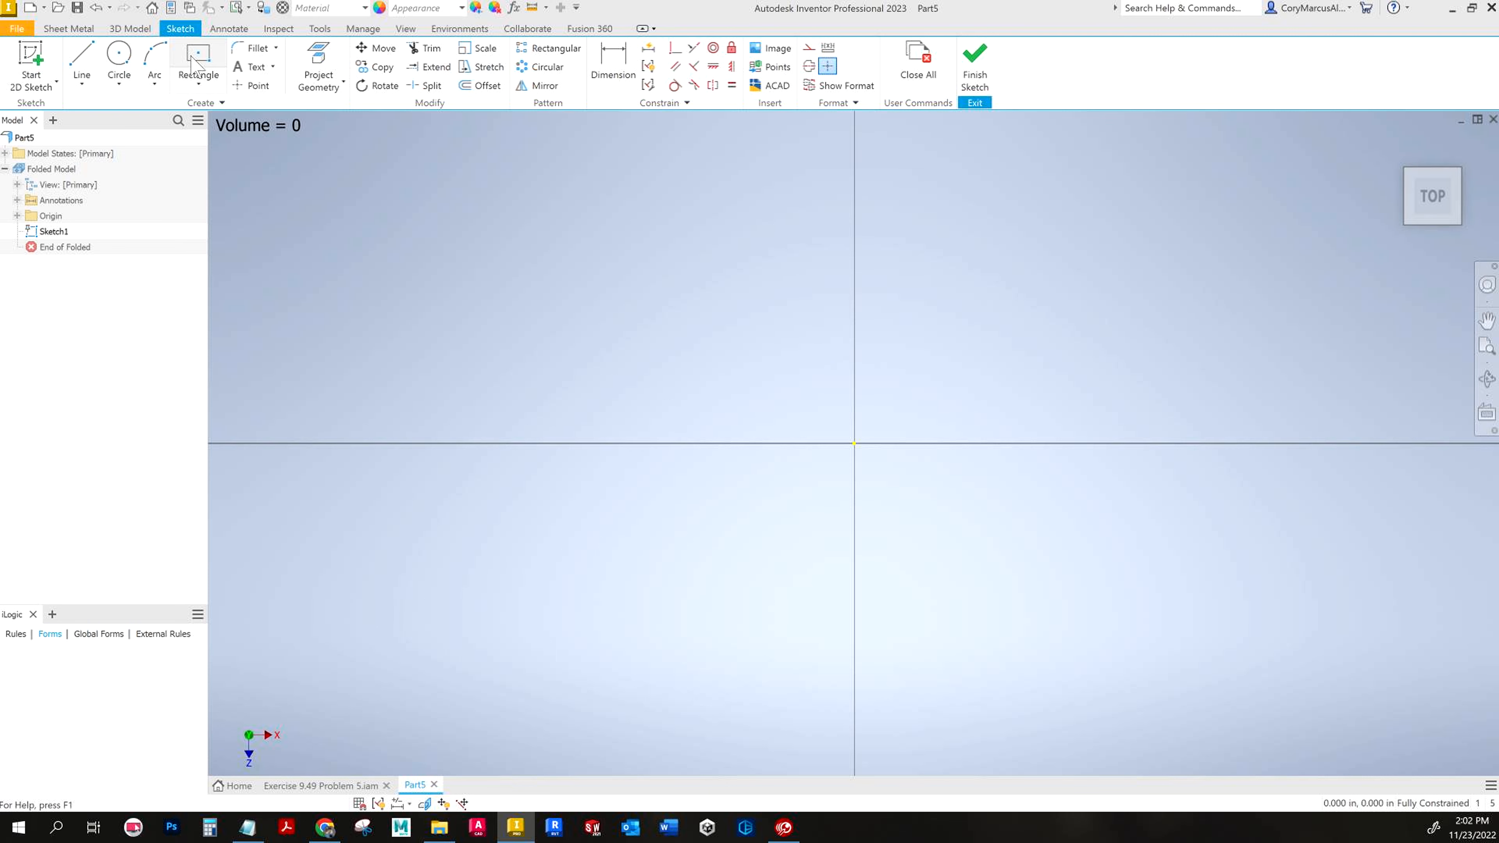
pyautogui.click(198, 84)
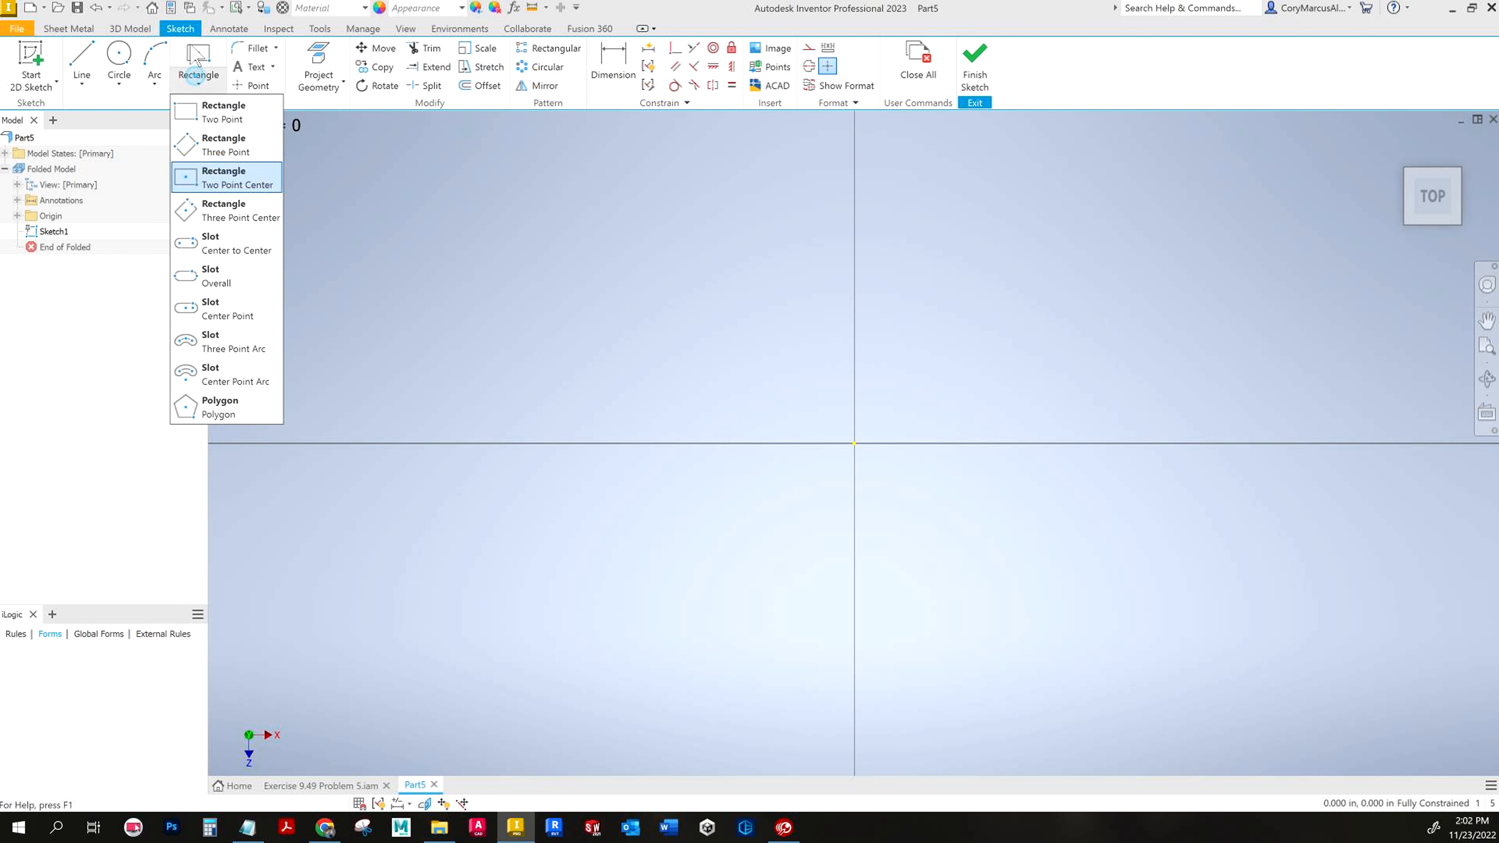
pyautogui.click(224, 181)
pyautogui.click(855, 441)
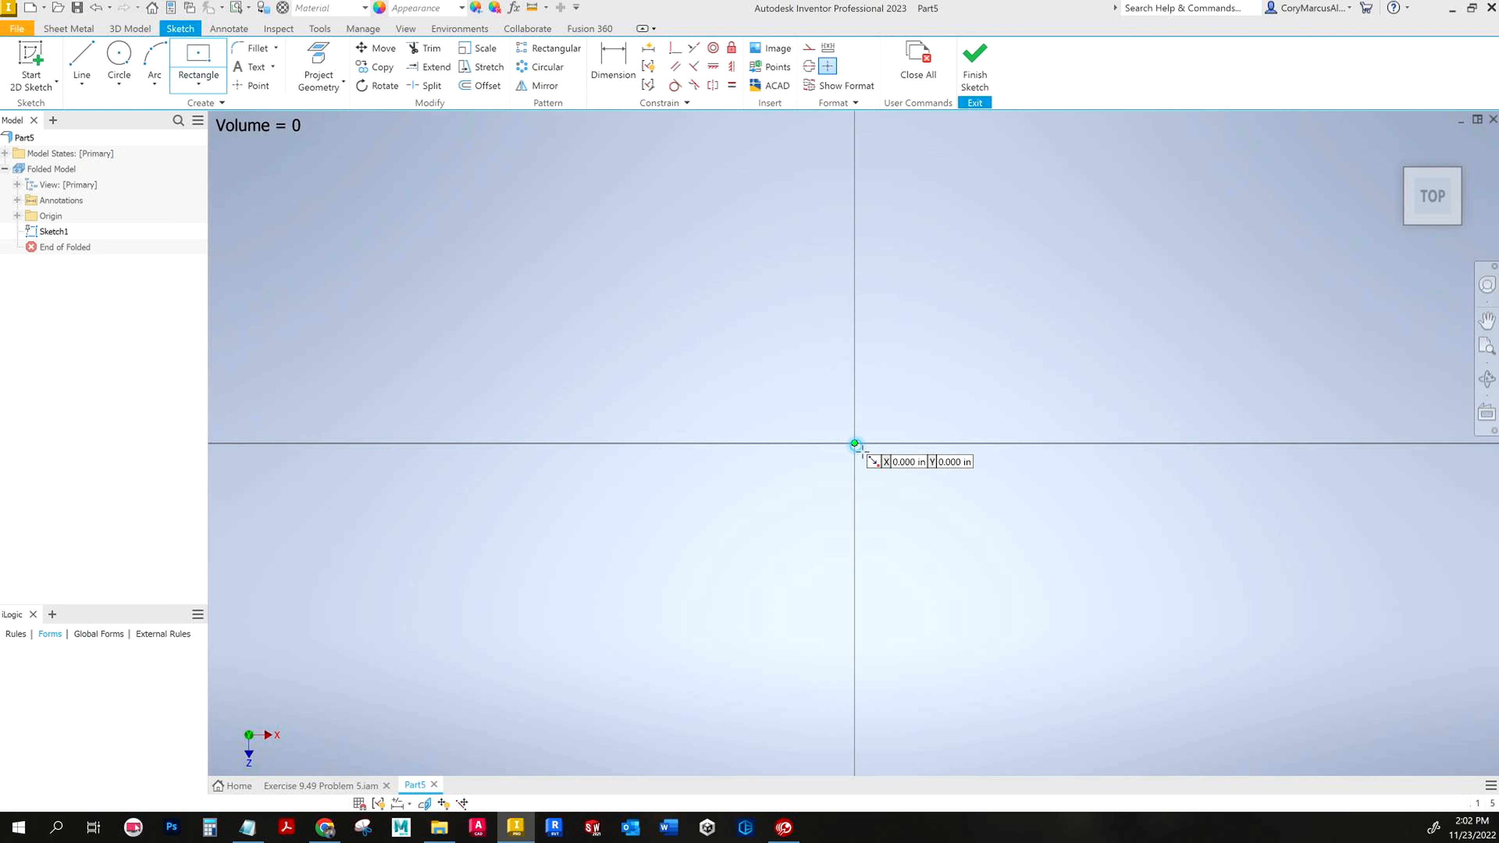
pyautogui.click(607, 303)
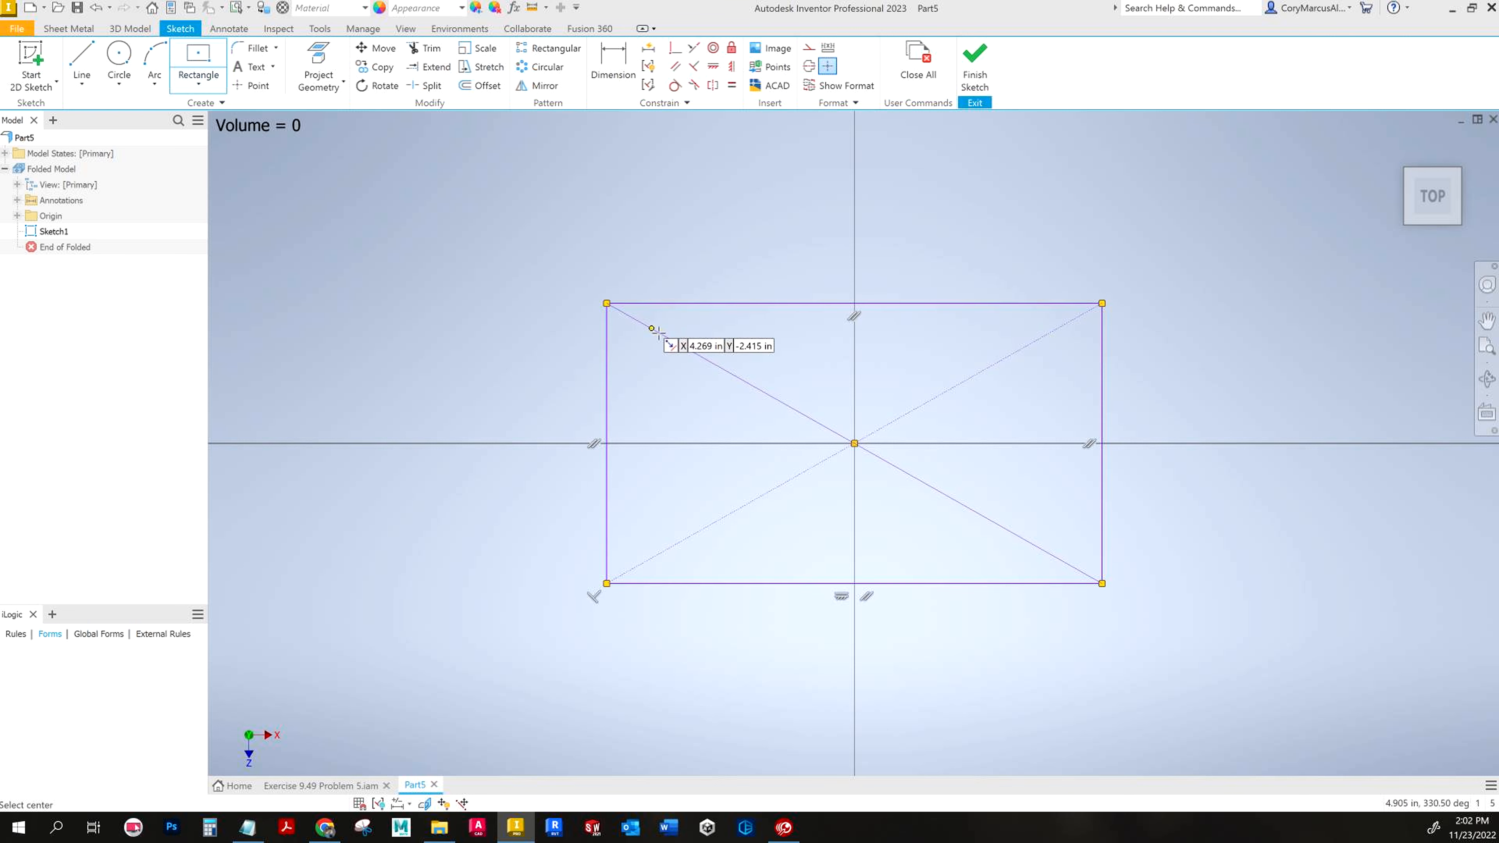
pyautogui.press('Escape')
# Step: Check the exercise drawing for the base size and dimension the rectangle's width to 2.25 in
pyautogui.hotkey('alt', 'Tab')
pyautogui.hotkey('alt', 'Tab')
pyautogui.hotkey('alt', 'Tab')
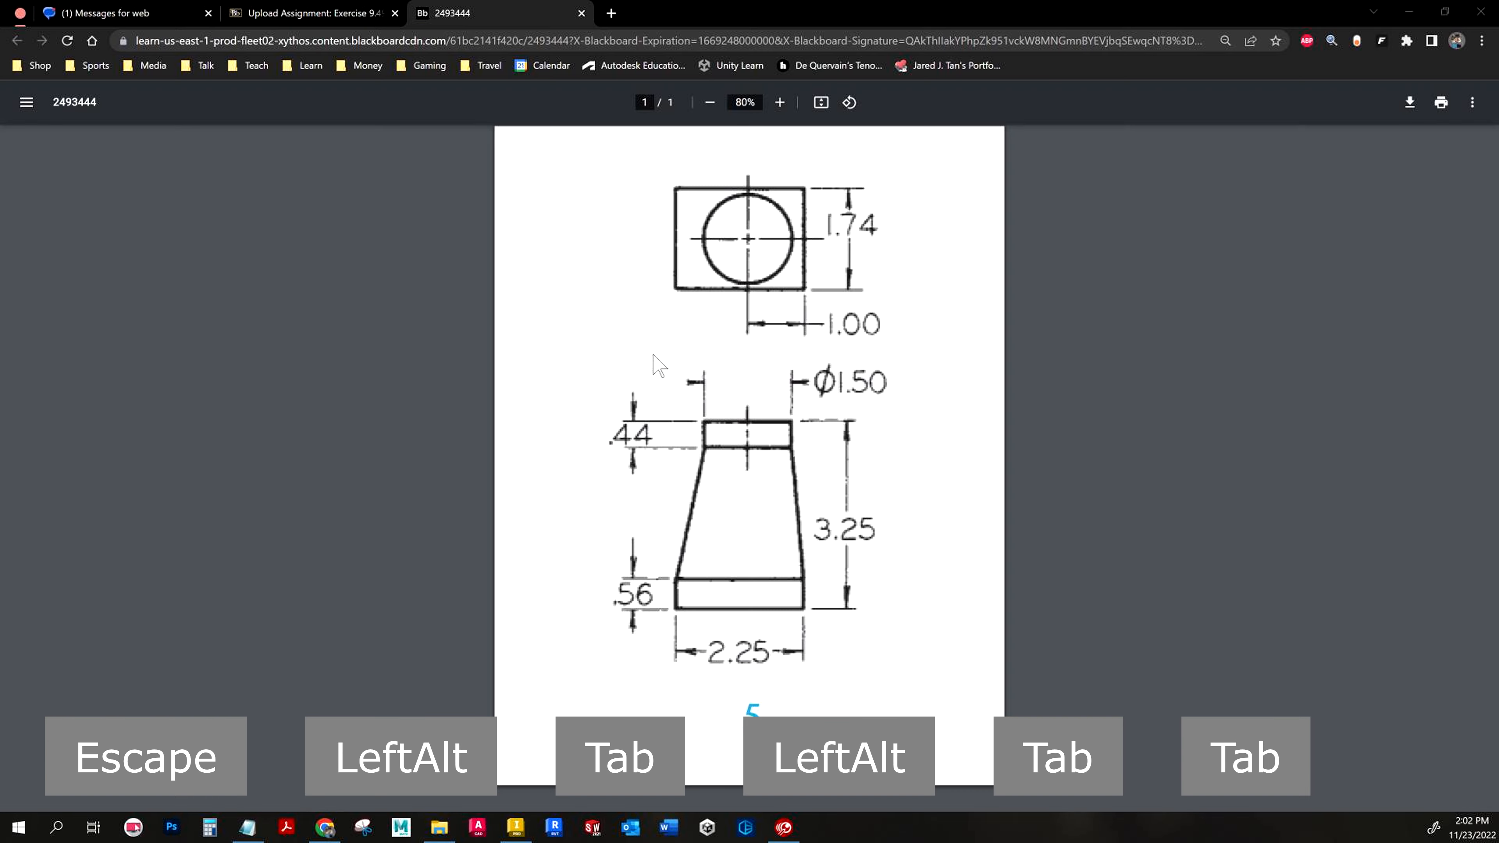
pyautogui.hotkey('alt', 'Tab')
pyautogui.hotkey('alt', 'Tab')
pyautogui.hotkey('alt', 'Tab')
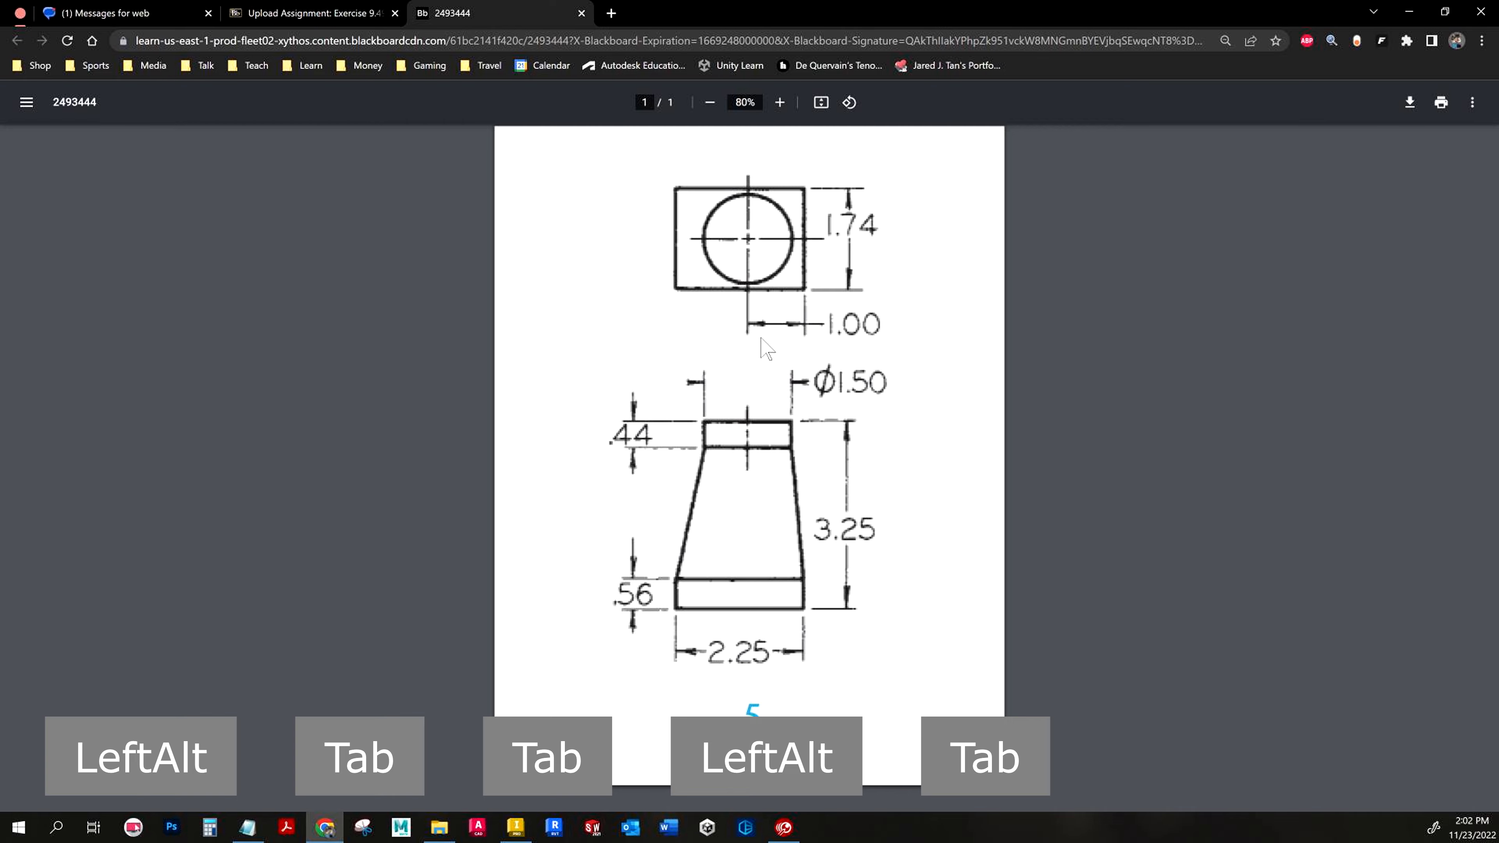
pyautogui.hotkey('alt', 'Tab')
pyautogui.press('d')
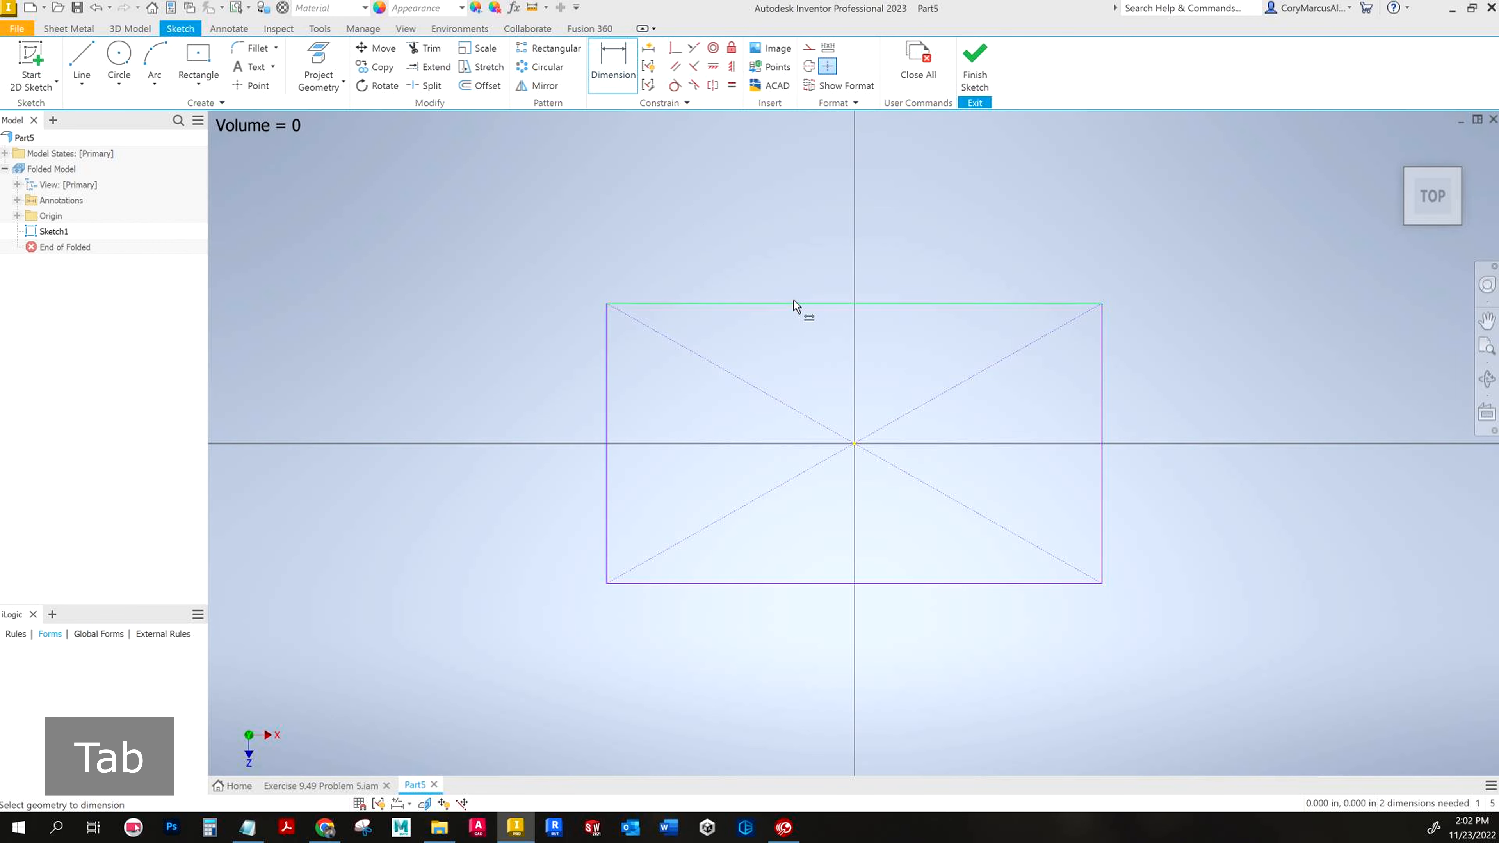
pyautogui.click(794, 303)
pyautogui.click(856, 243)
pyautogui.hotkey('alt', 'Tab')
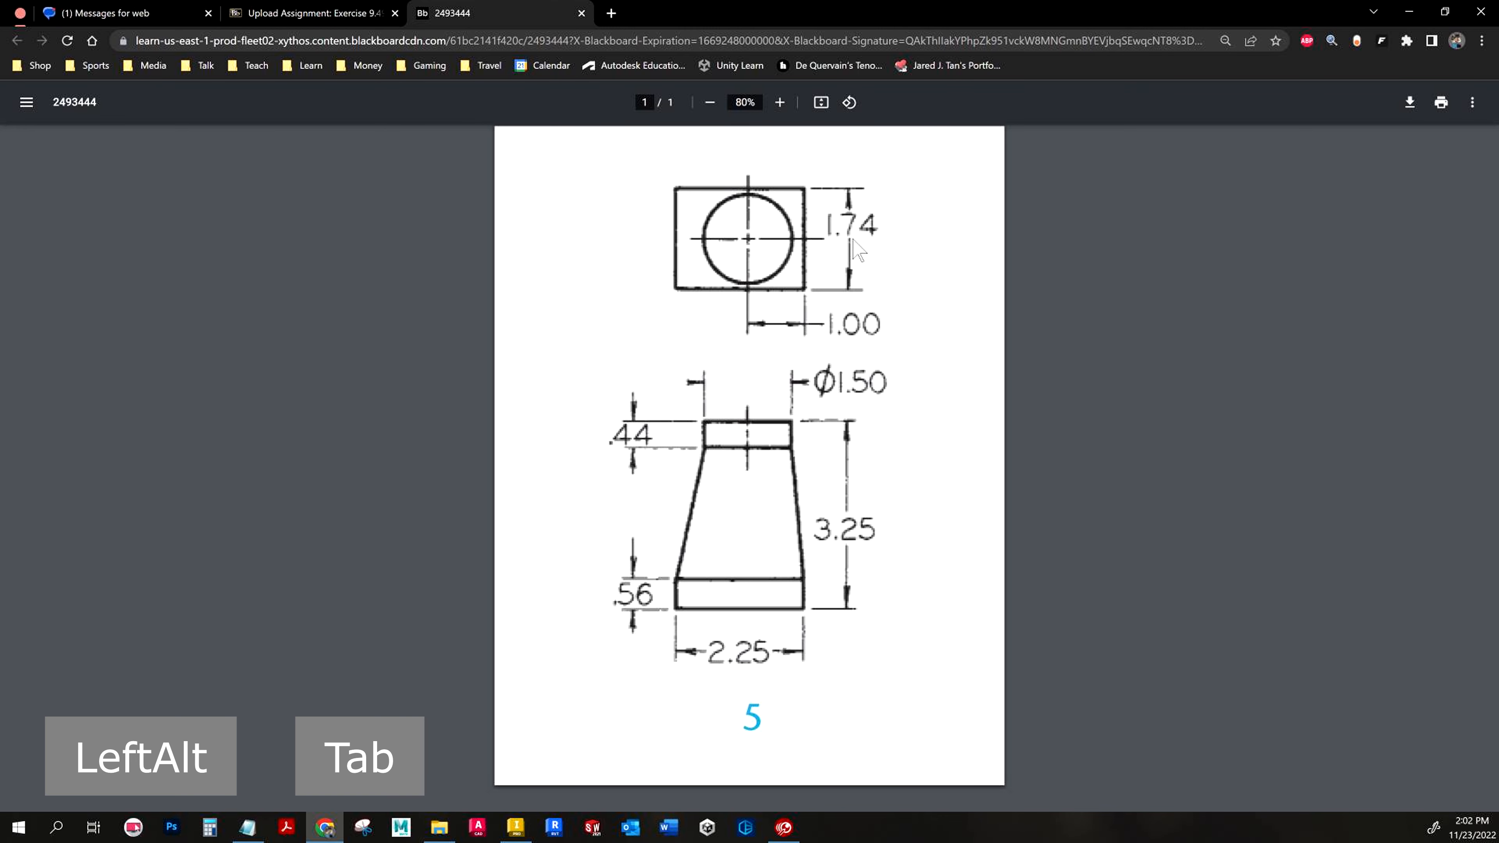
pyautogui.hotkey('alt', 'Tab')
pyautogui.write('2.25')
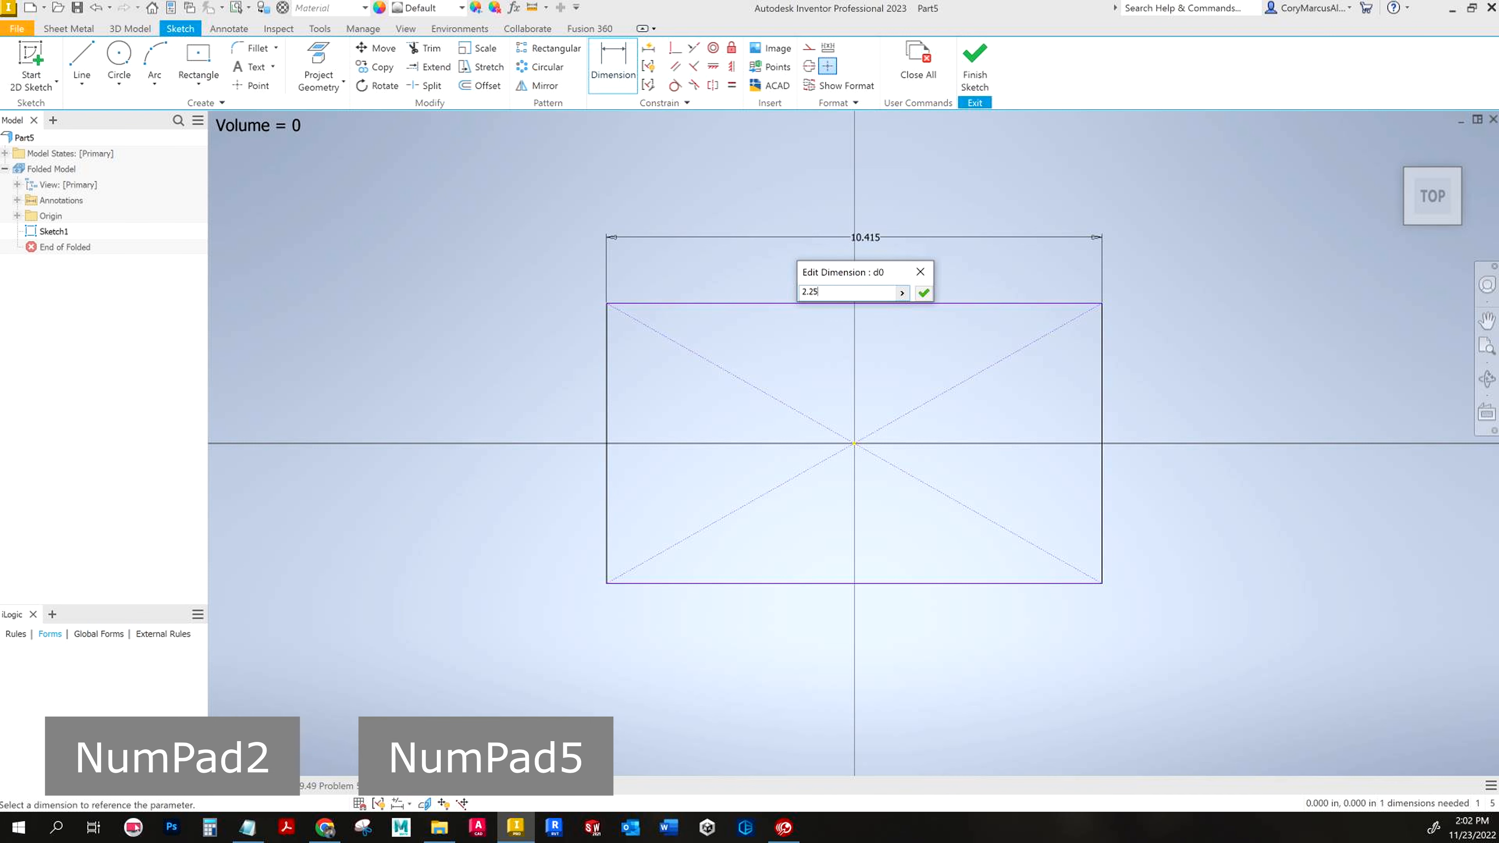
pyautogui.press('Return')
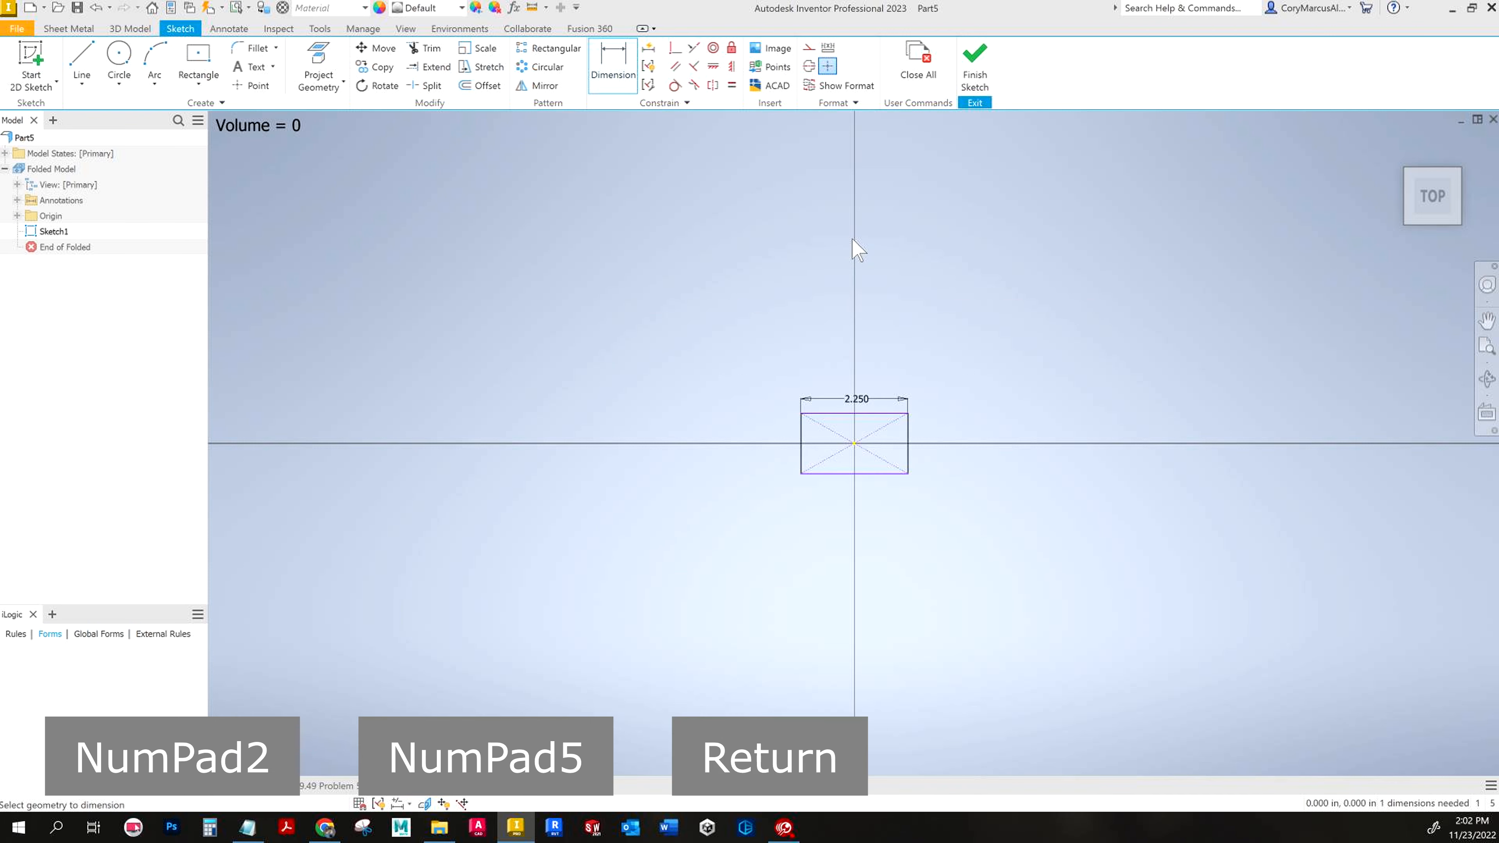
# Step: Dimension the rectangle's height to 1.74 in and finish the sketch
pyautogui.click(802, 436)
pyautogui.click(773, 440)
pyautogui.write('1.74')
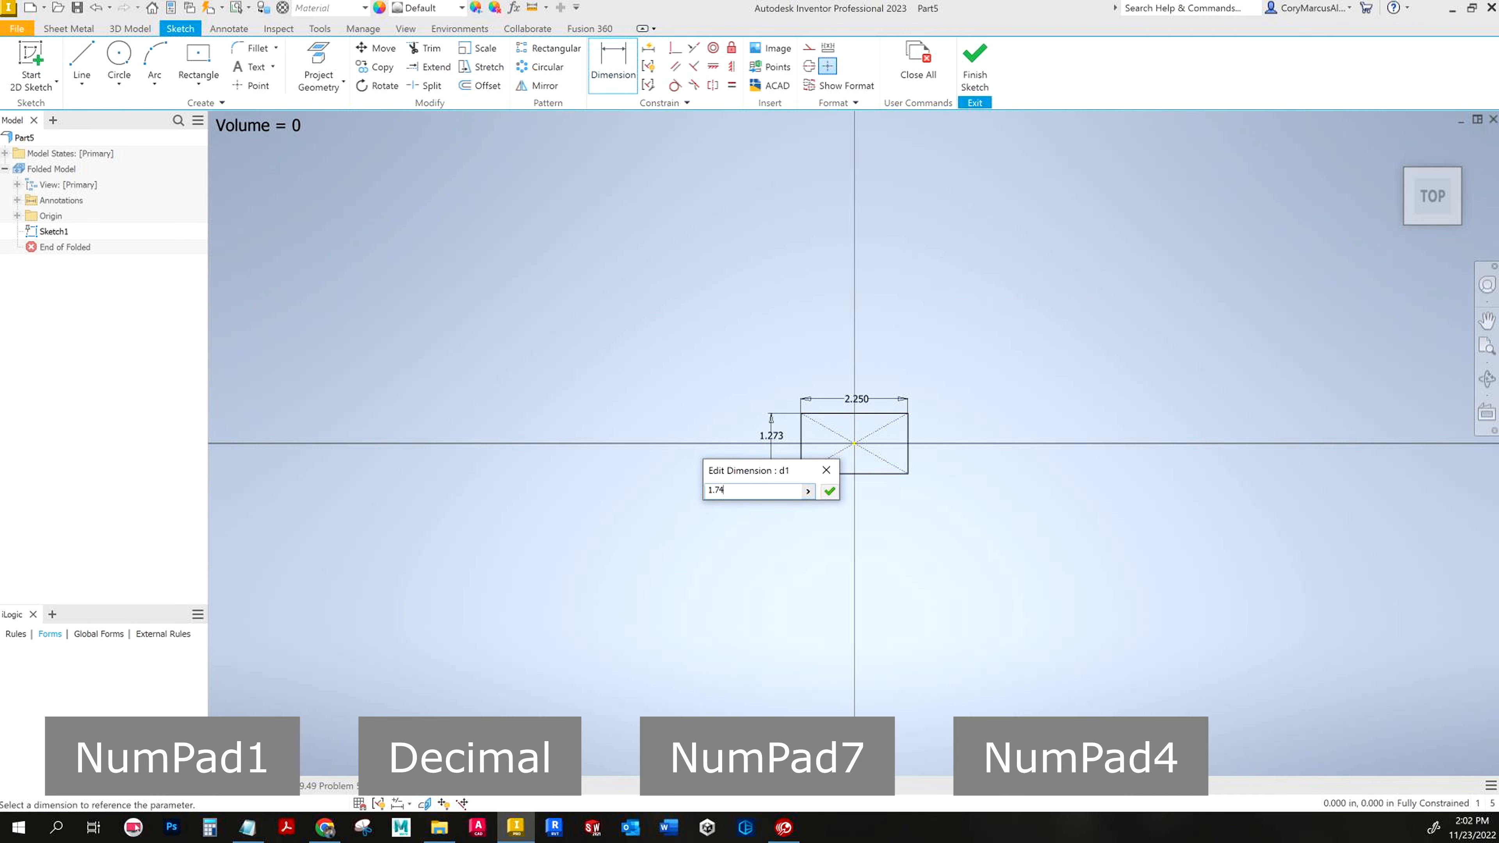
pyautogui.press('Return')
pyautogui.click(974, 65)
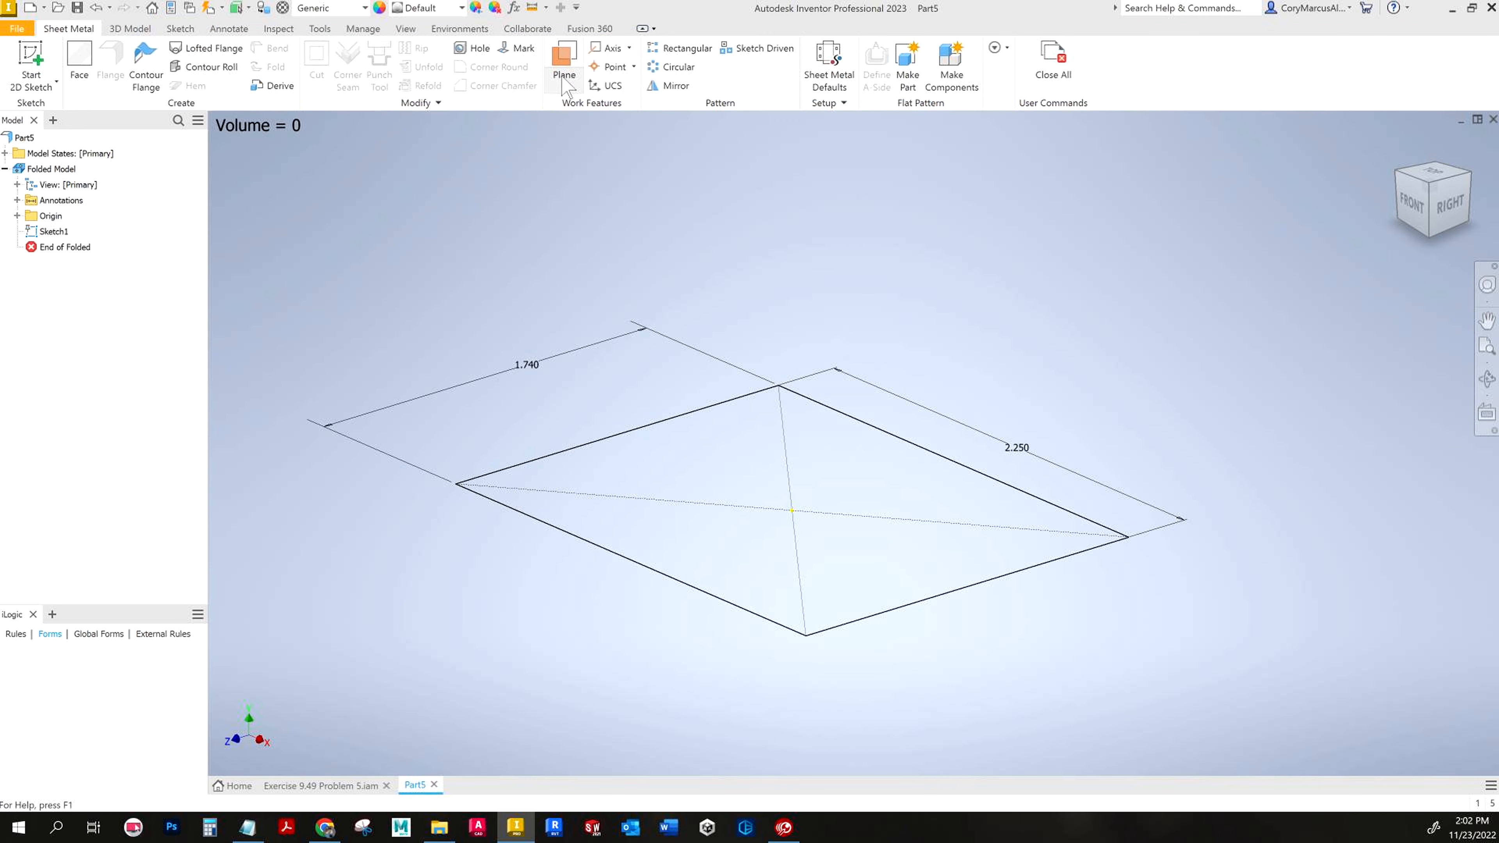
# Step: Edit the Default sheet metal rule, setting its material to Steel, Mild and its thickness to .1046 in
pyautogui.click(829, 65)
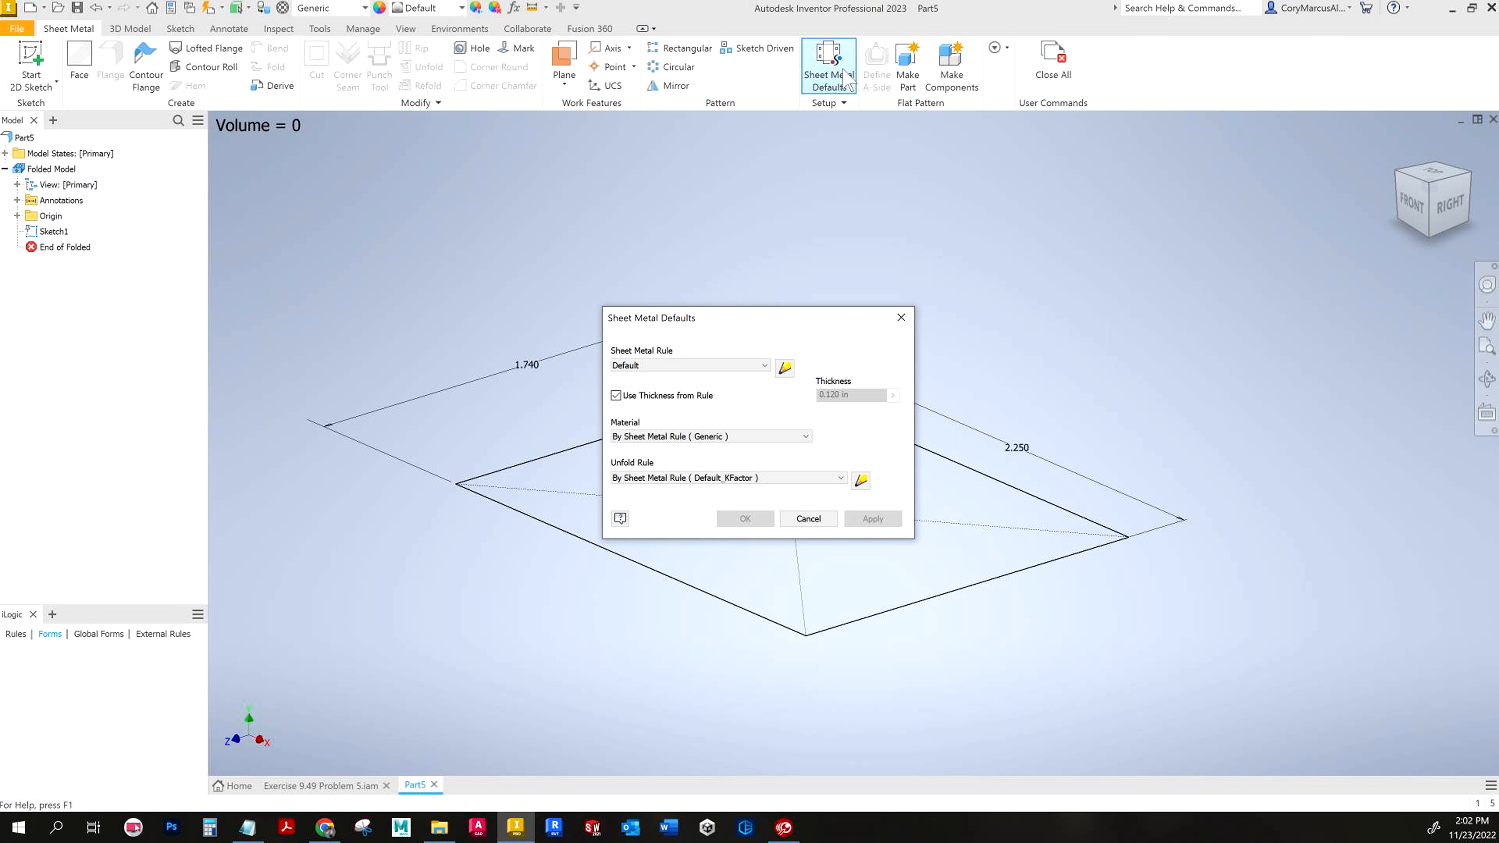
pyautogui.click(794, 372)
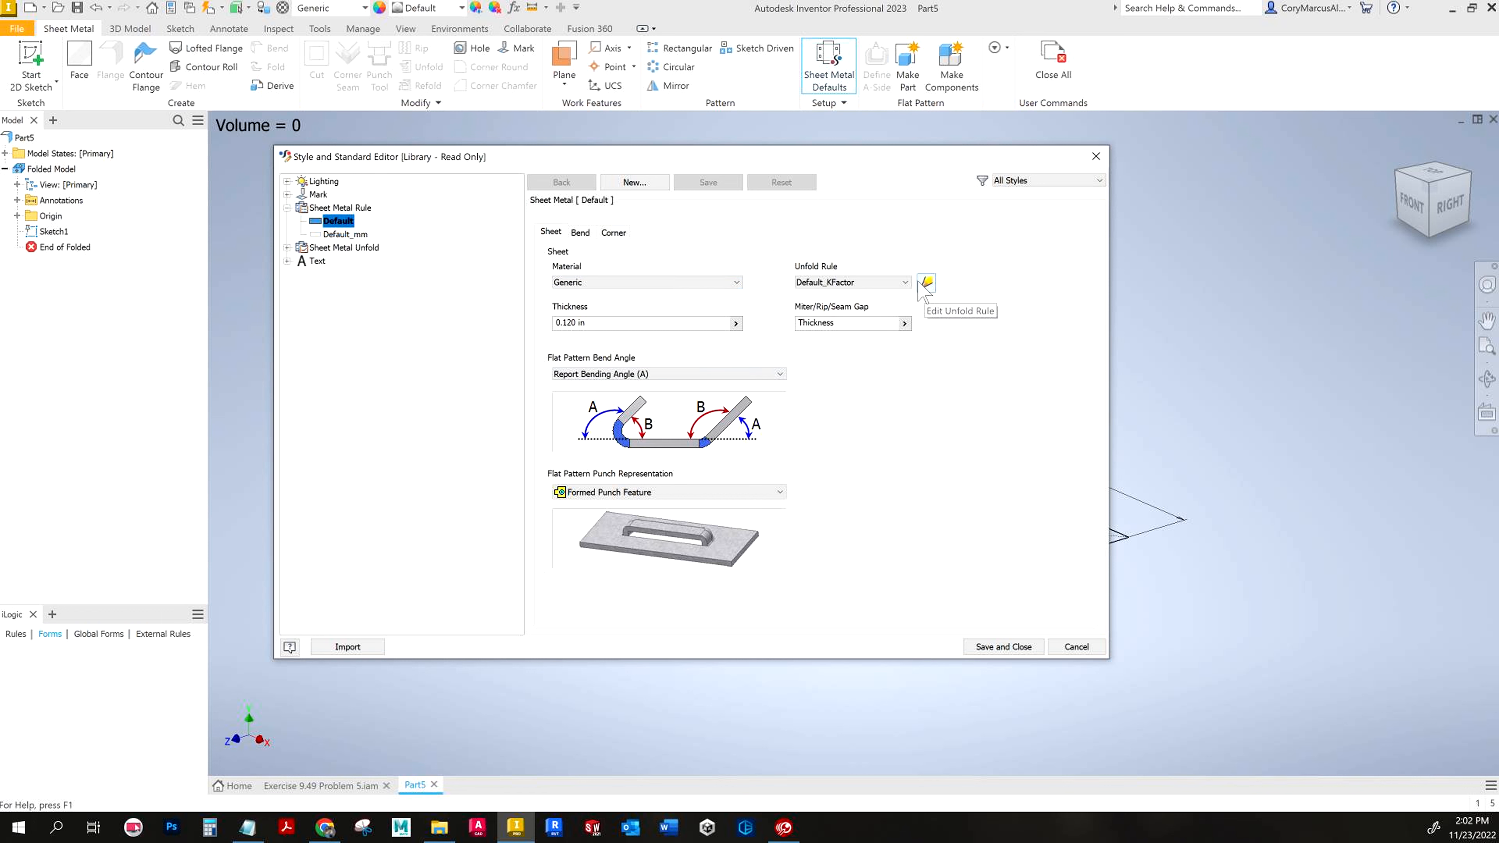
pyautogui.click(659, 283)
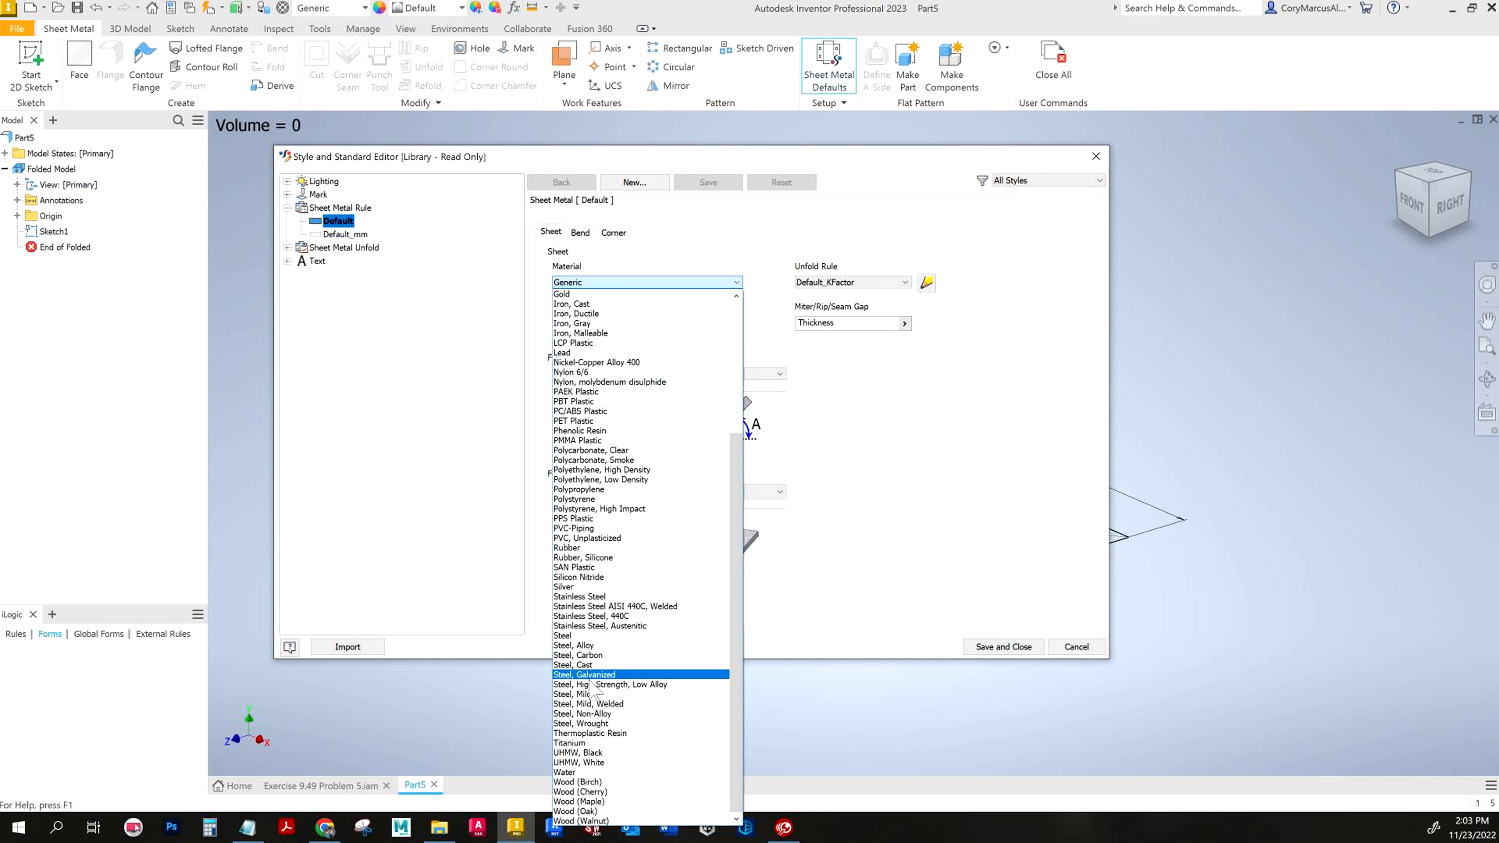
pyautogui.click(573, 694)
pyautogui.click(619, 321)
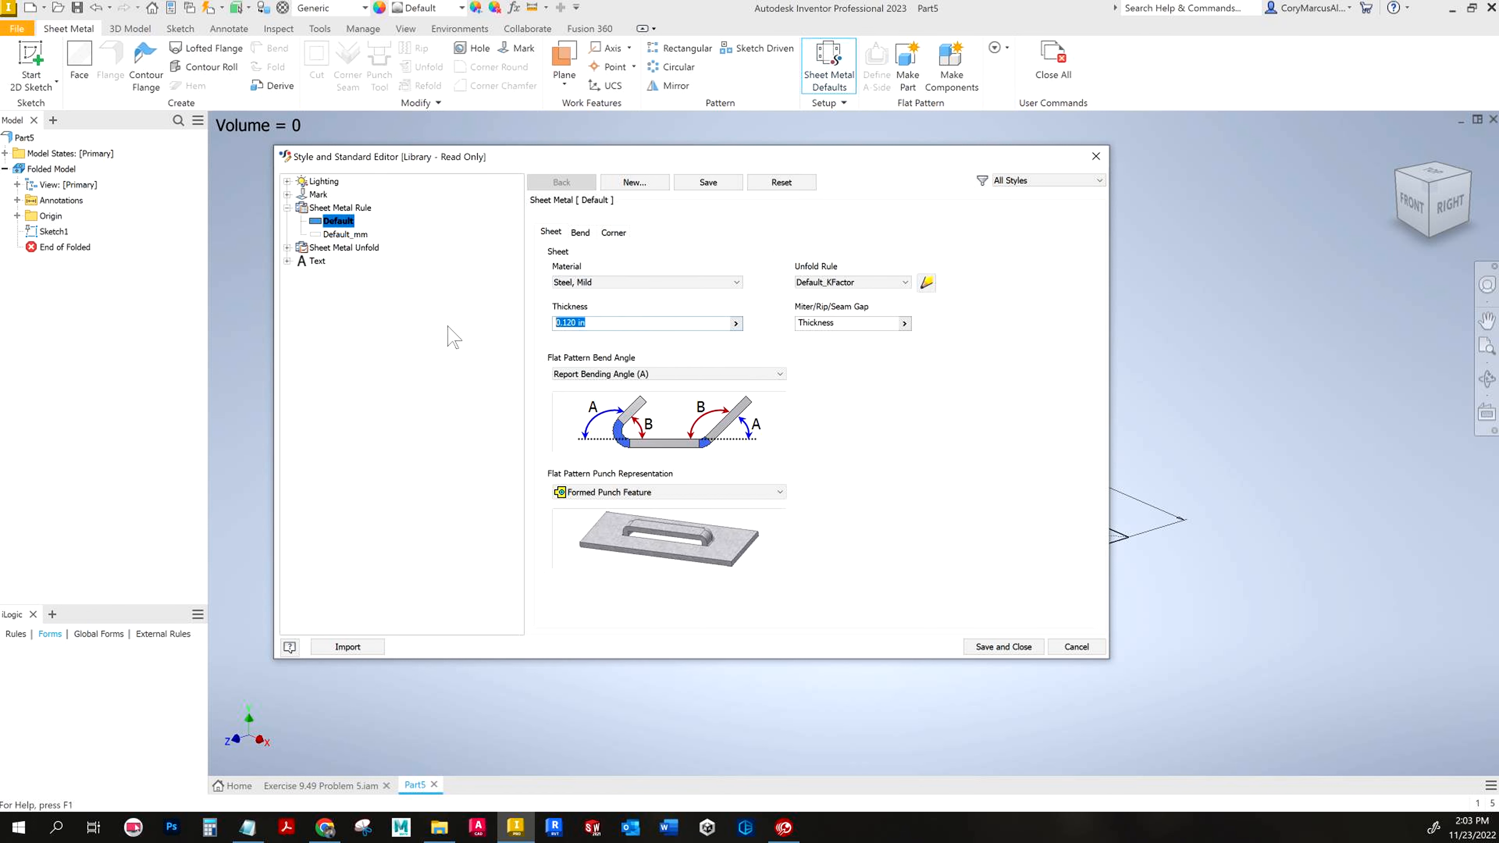
pyautogui.write('.1046')
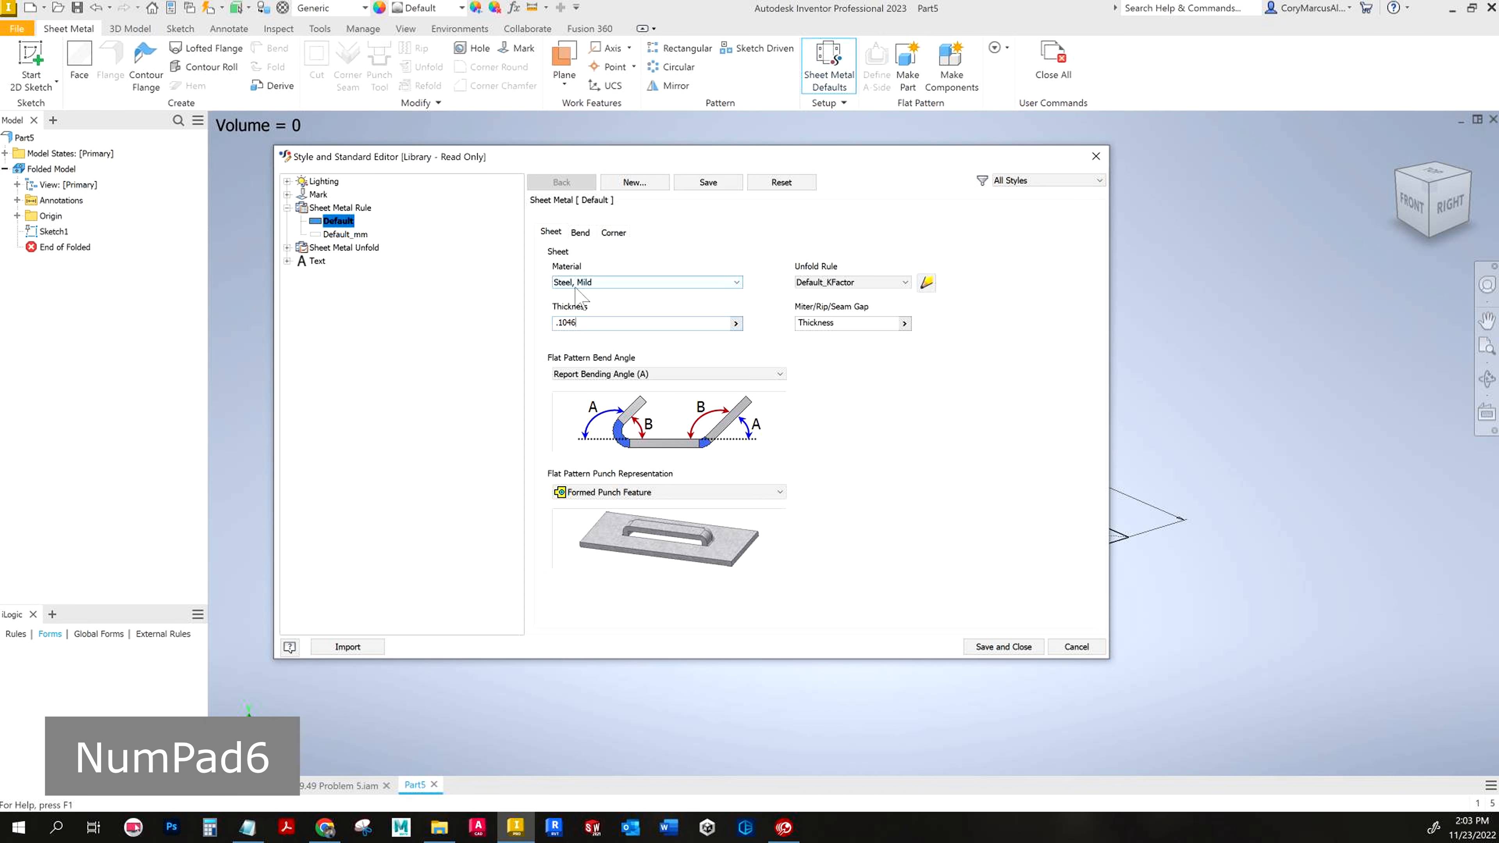
# Step: Check the rule's bend settings, set the miter/rip/seam gap to .0625 in, and save the sheet metal rule
pyautogui.click(579, 232)
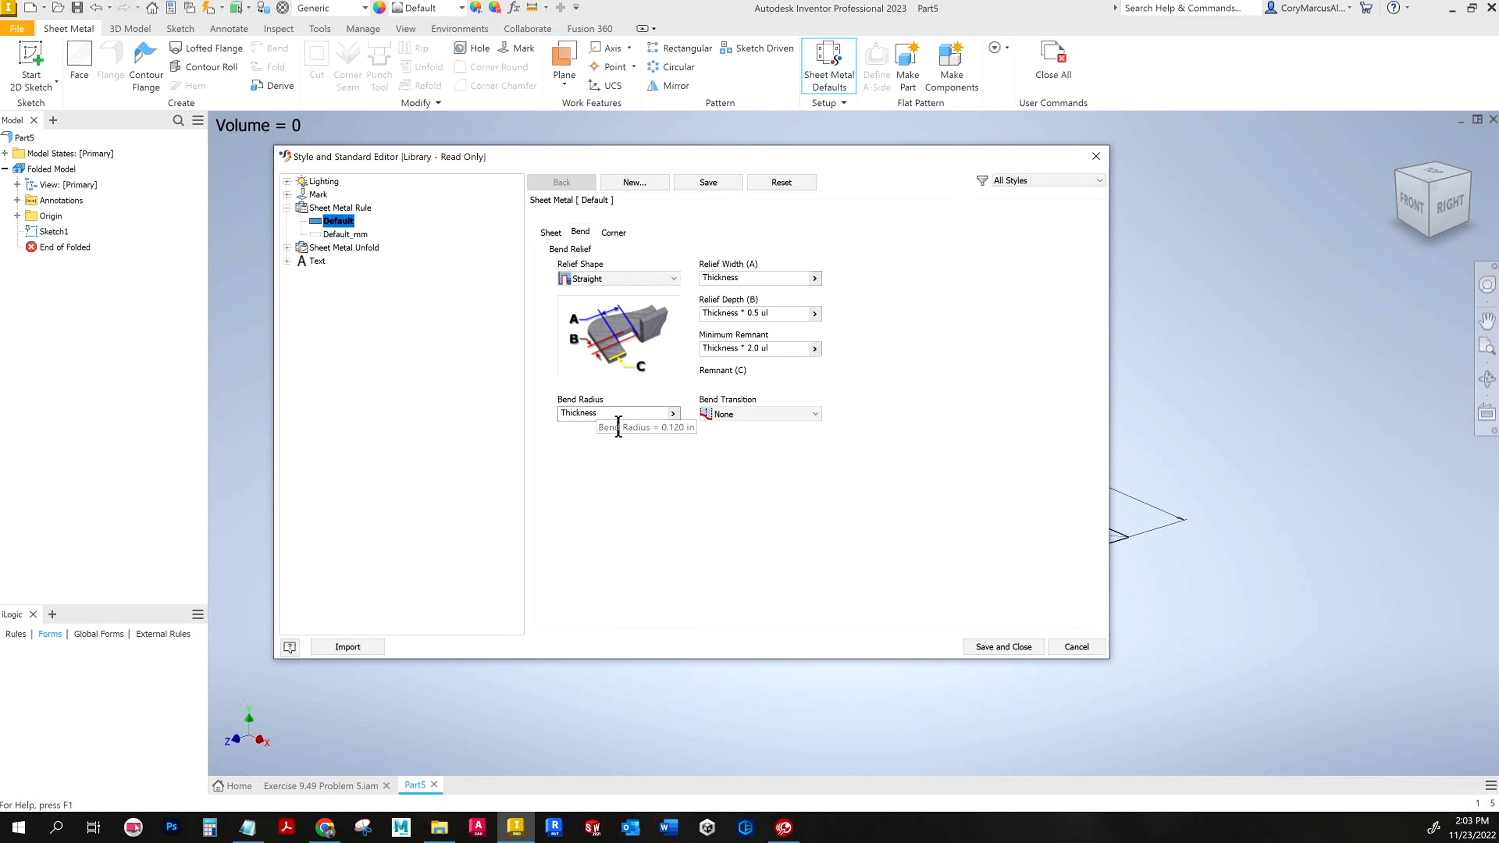
pyautogui.click(552, 232)
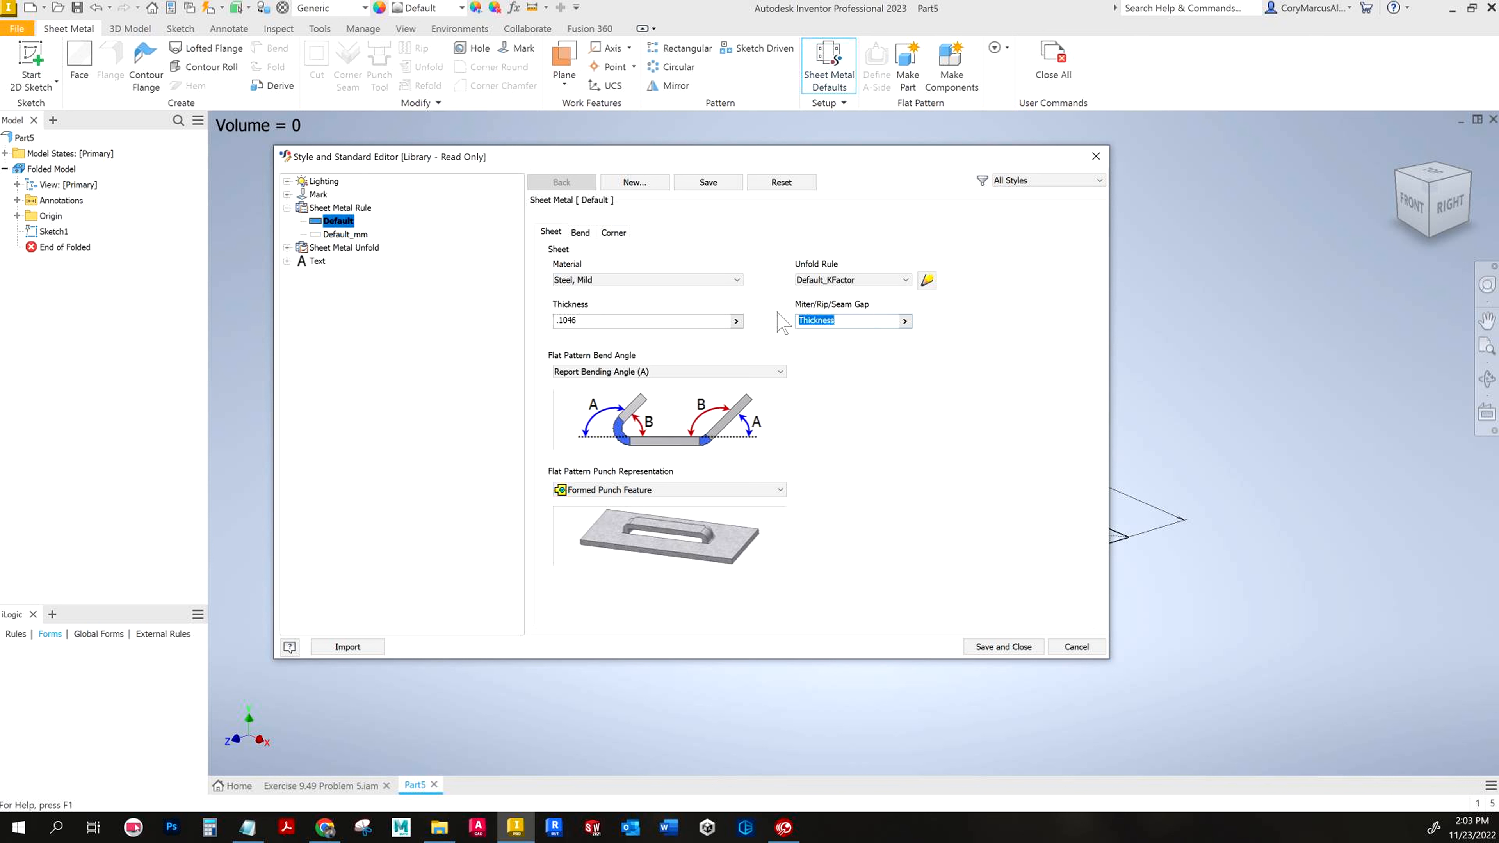
pyautogui.write('.0625')
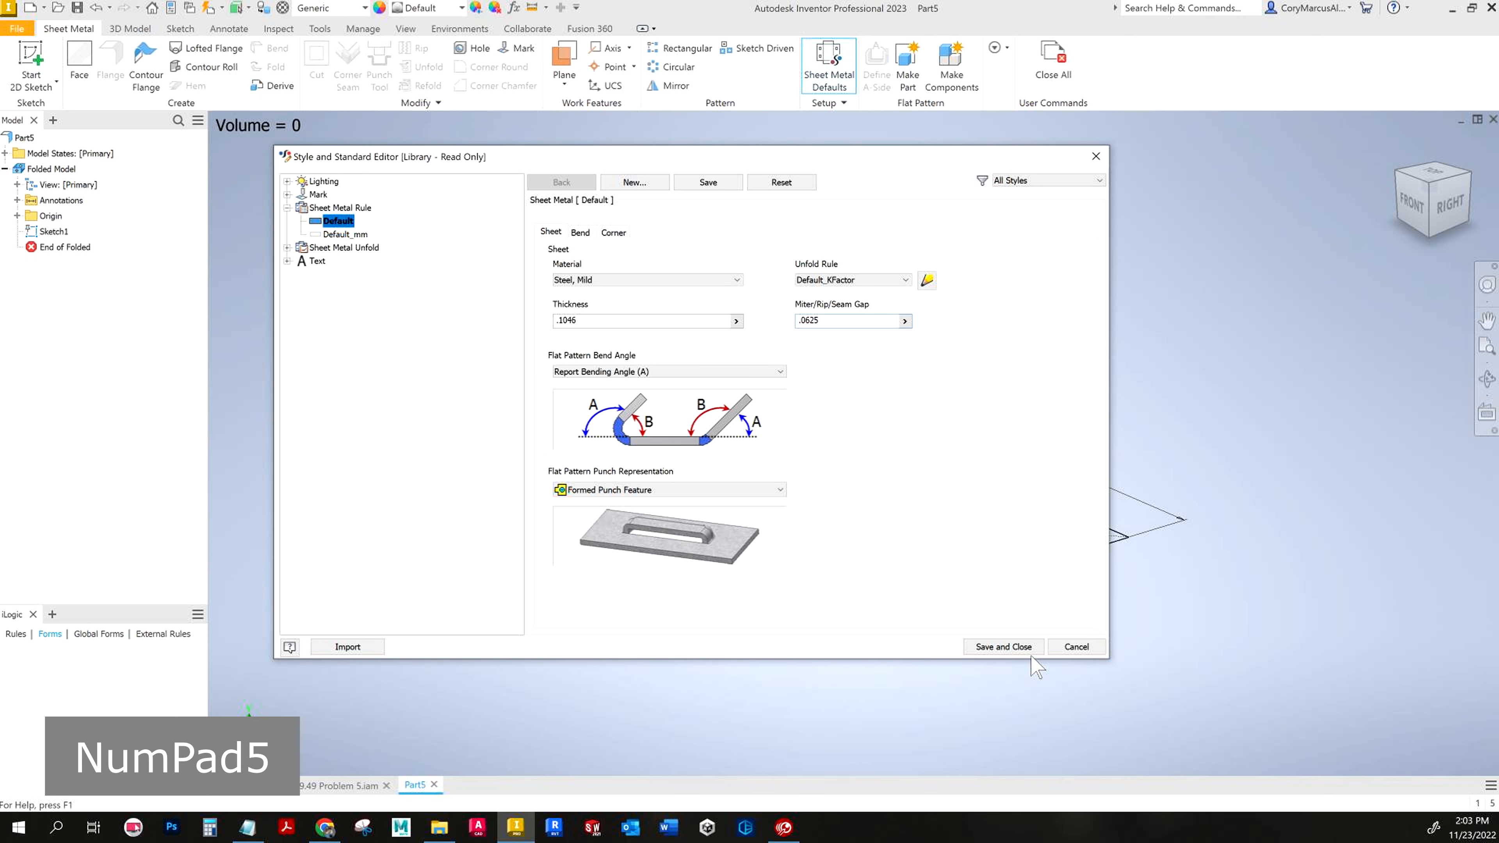
pyautogui.click(1003, 646)
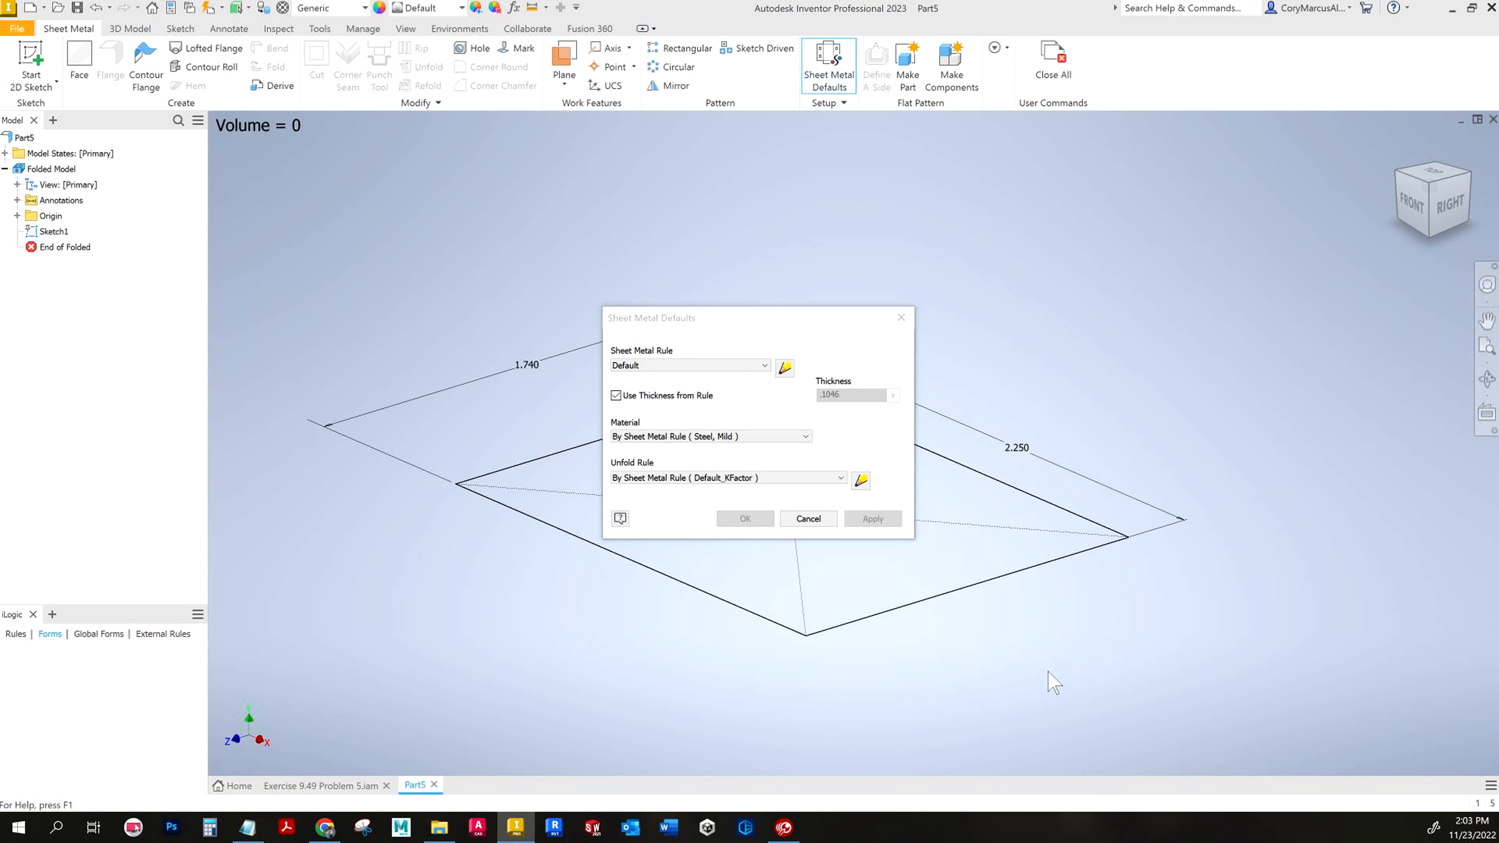
pyautogui.click(902, 318)
# Step: Check the base height in the exercise drawing and create a work plane offset .56 in above the XZ plane
pyautogui.click(564, 83)
pyautogui.click(608, 121)
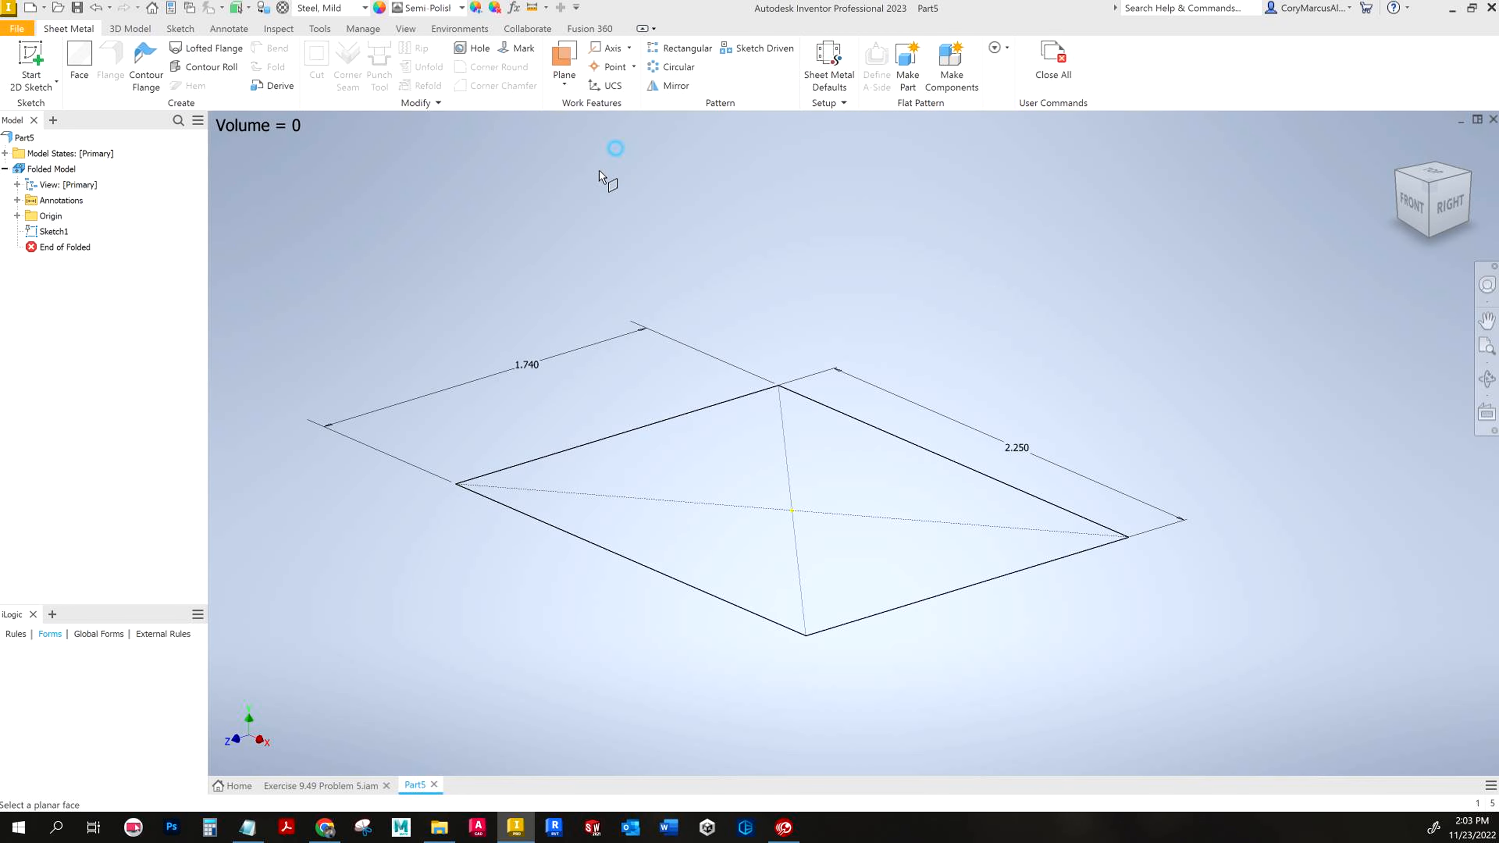
pyautogui.click(17, 216)
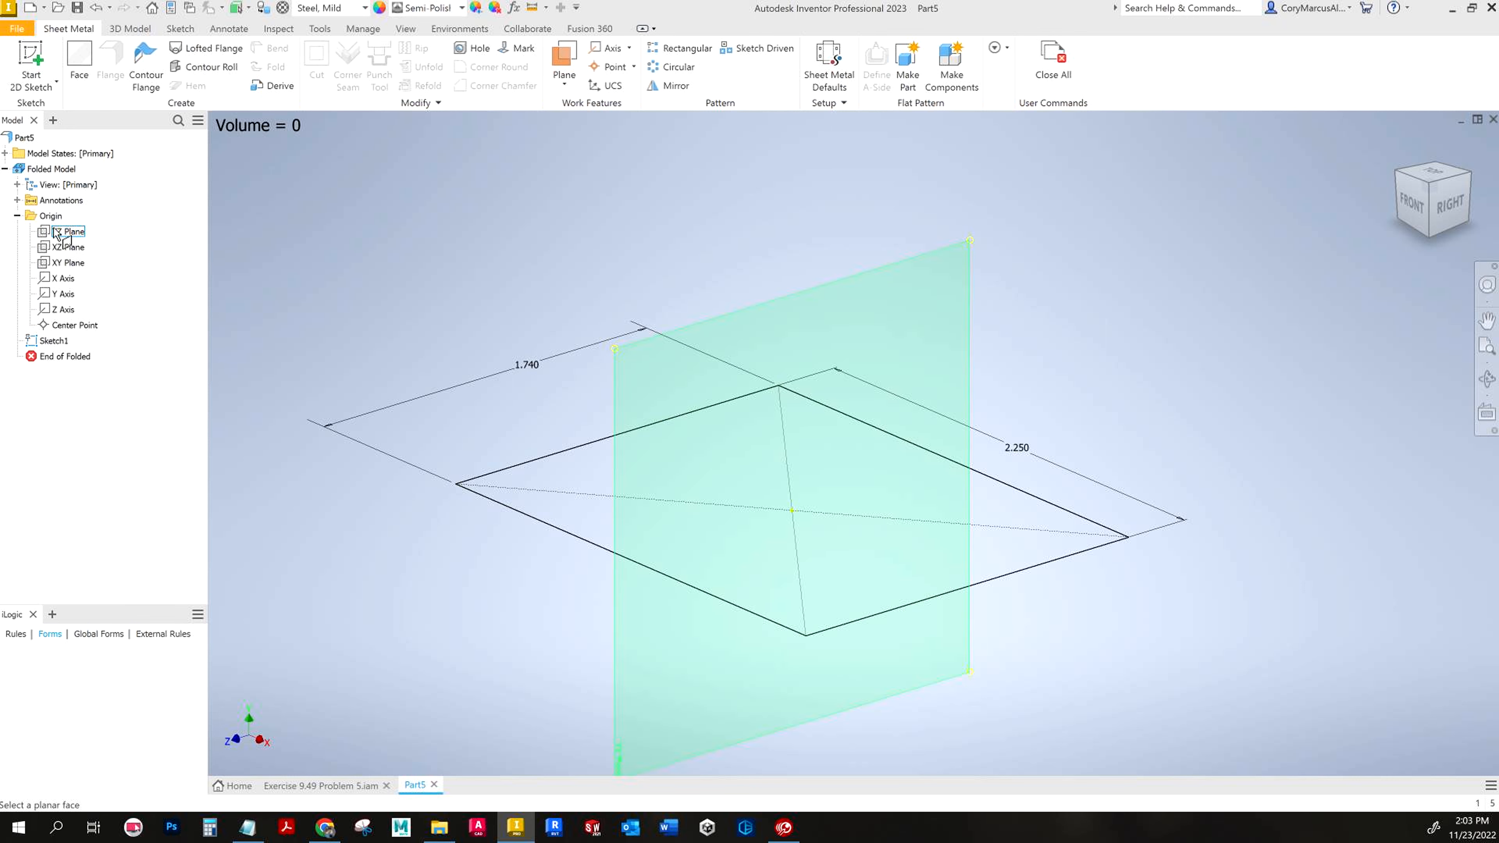
pyautogui.click(65, 247)
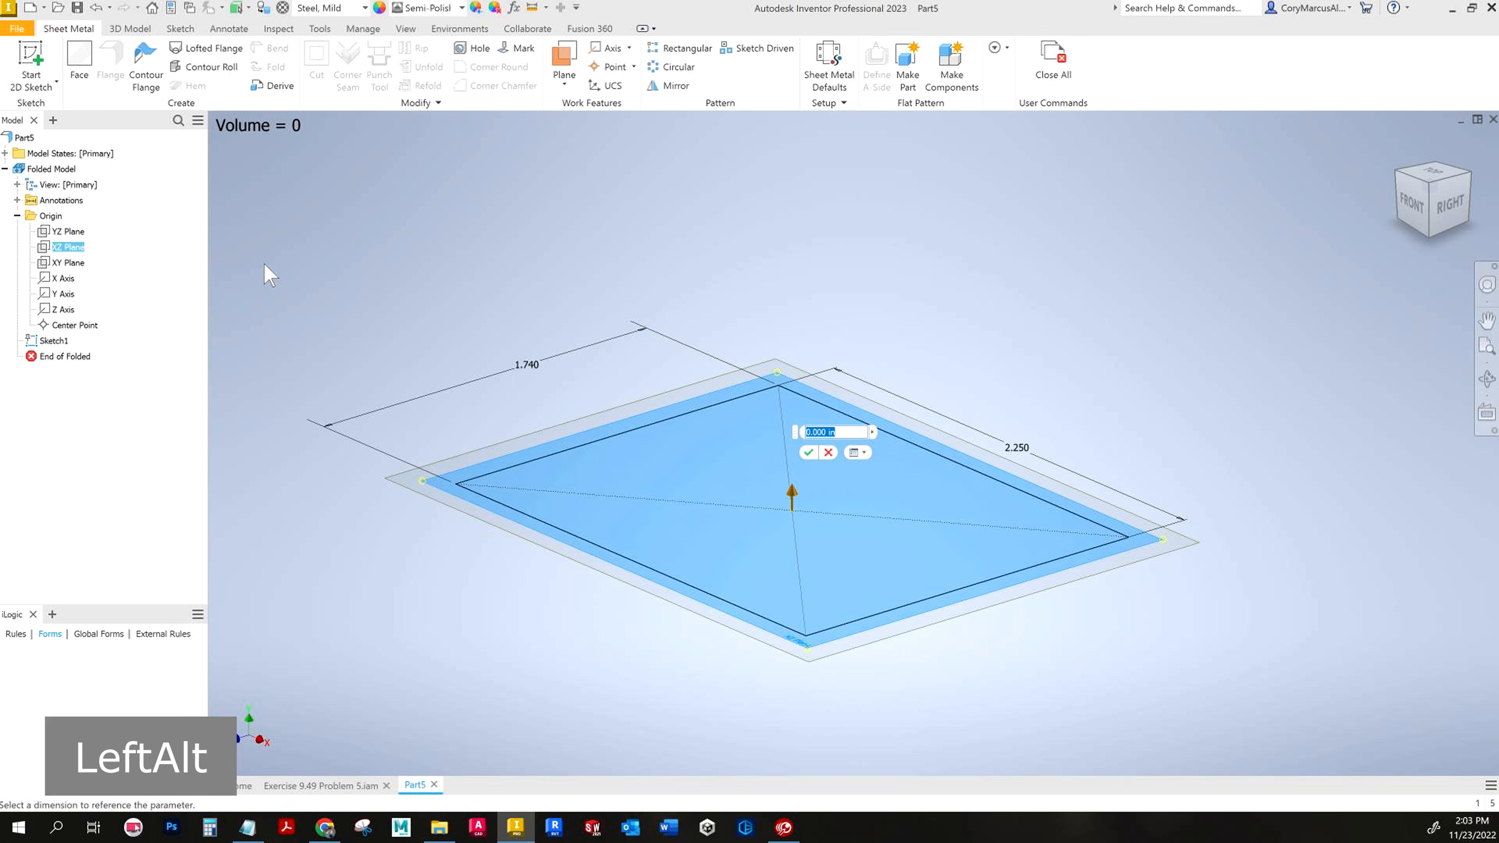
pyautogui.hotkey('alt', 'Tab')
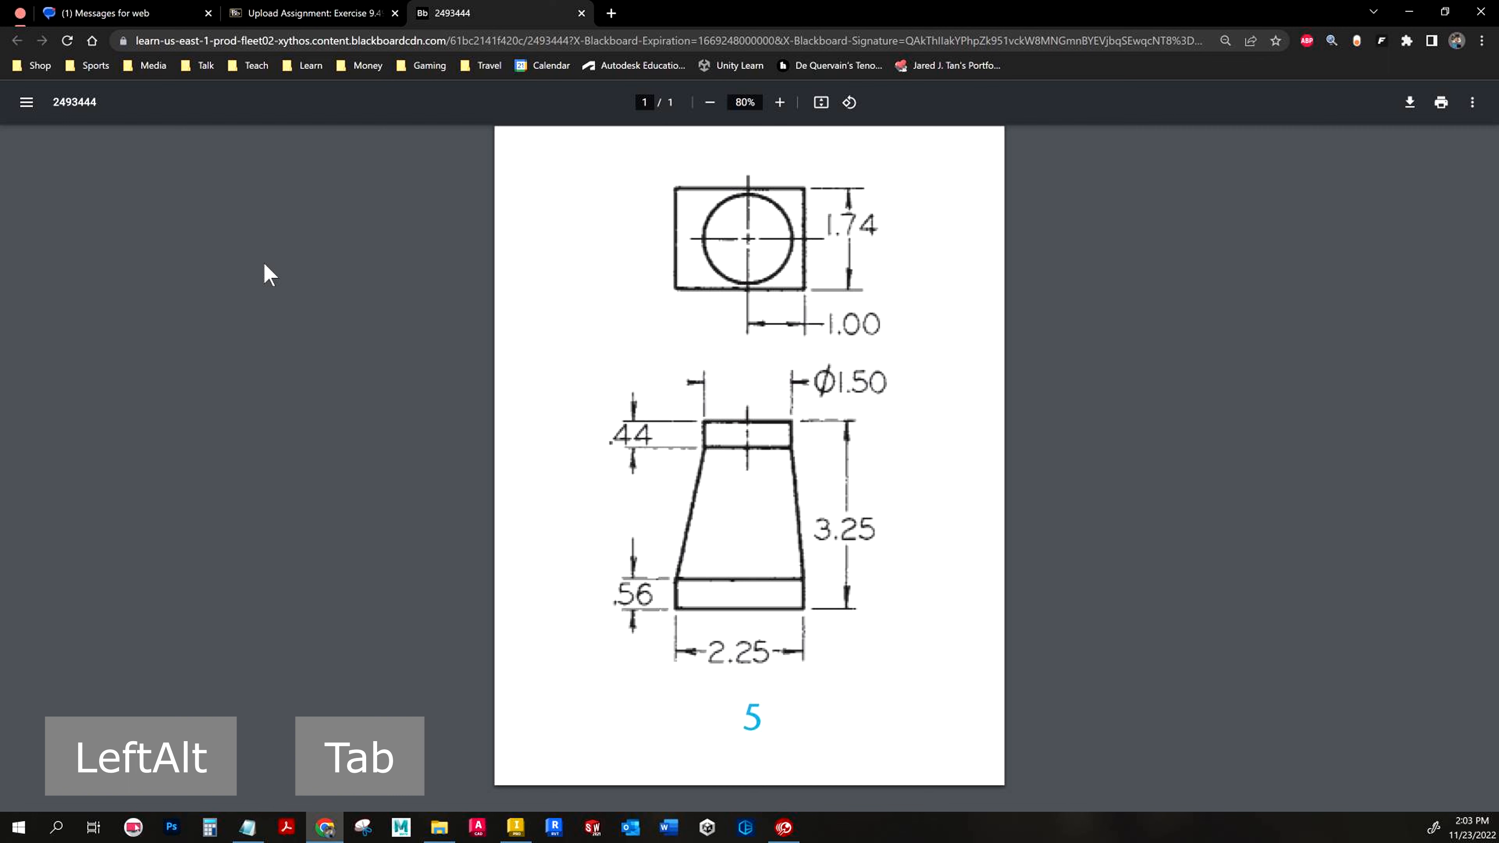
pyautogui.hotkey('alt', 'Tab')
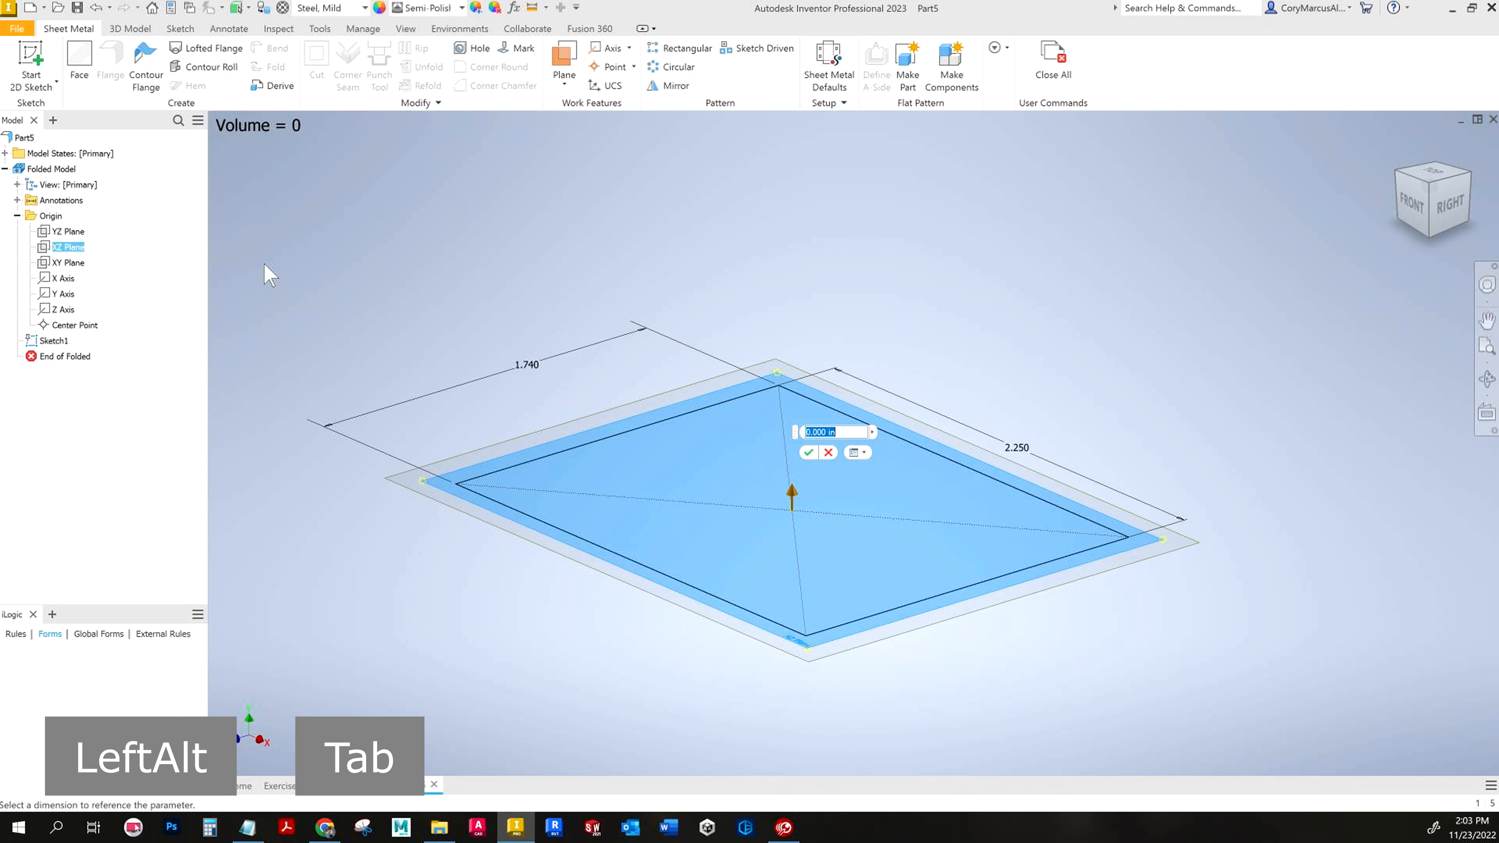
pyautogui.write('.56')
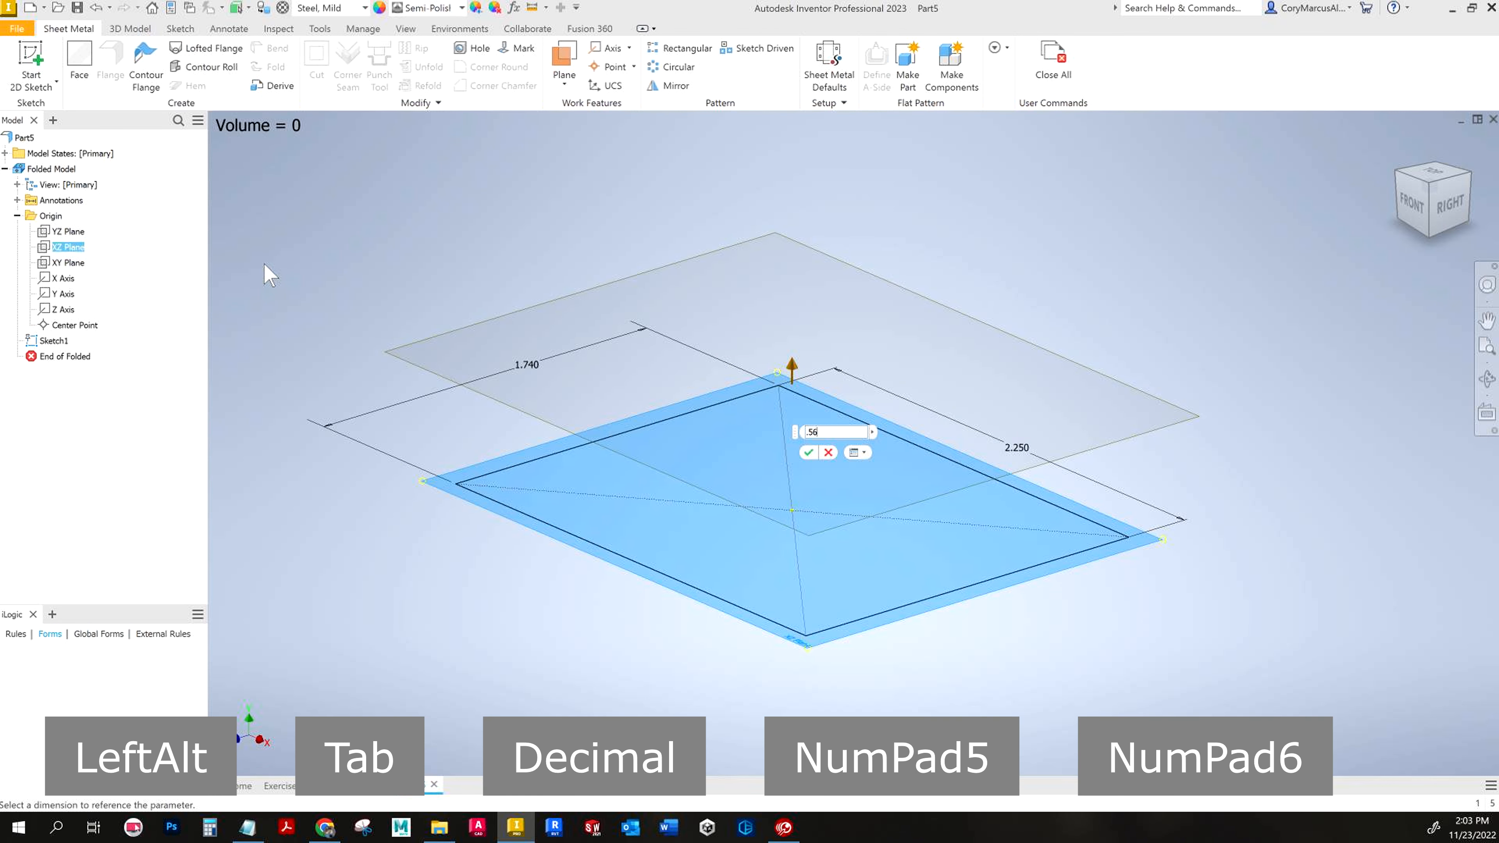
pyautogui.press('Return')
# Step: Project the base rectangle's four edges into a new sketch on the offset plane, finish it, and hide the work plane
pyautogui.click(31, 64)
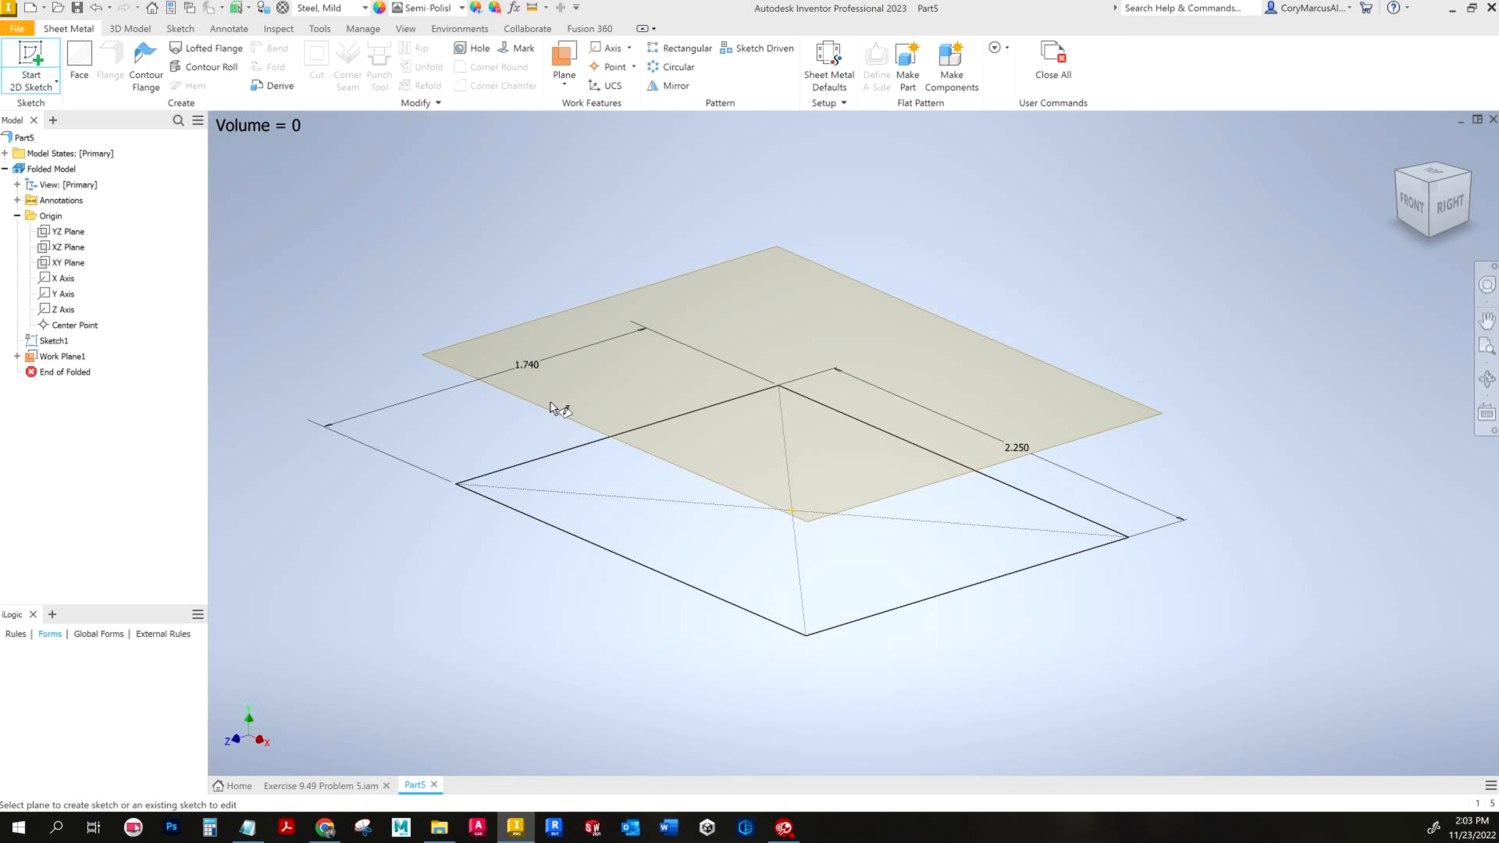
pyautogui.click(546, 405)
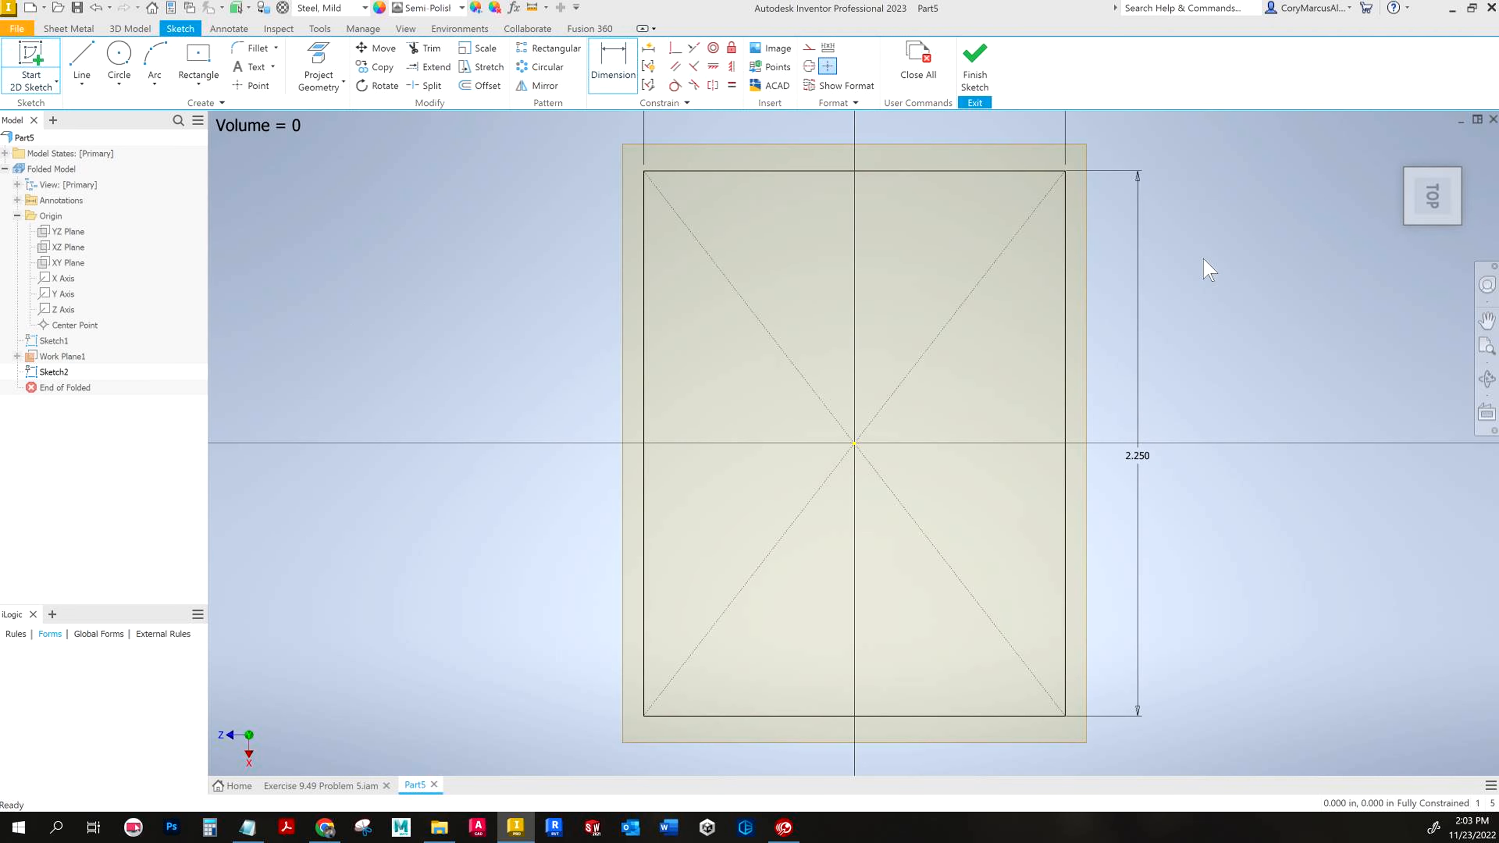
pyautogui.press('F6')
pyautogui.press('p')
pyautogui.click(617, 561)
pyautogui.click(518, 468)
pyautogui.click(762, 444)
pyautogui.click(951, 572)
pyautogui.click(962, 83)
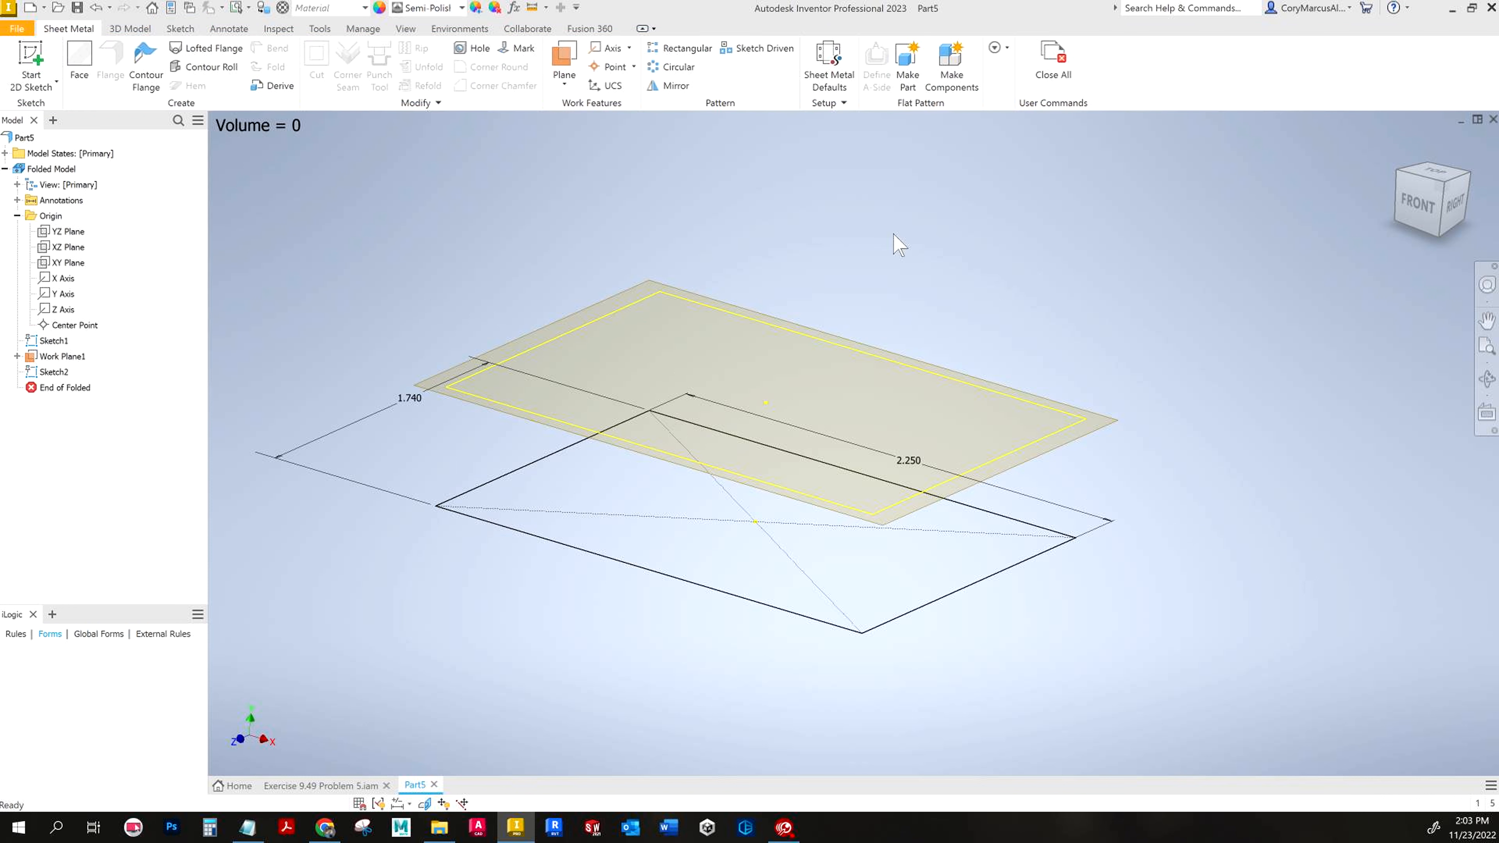
pyautogui.press('Escape')
pyautogui.rightClick(70, 358)
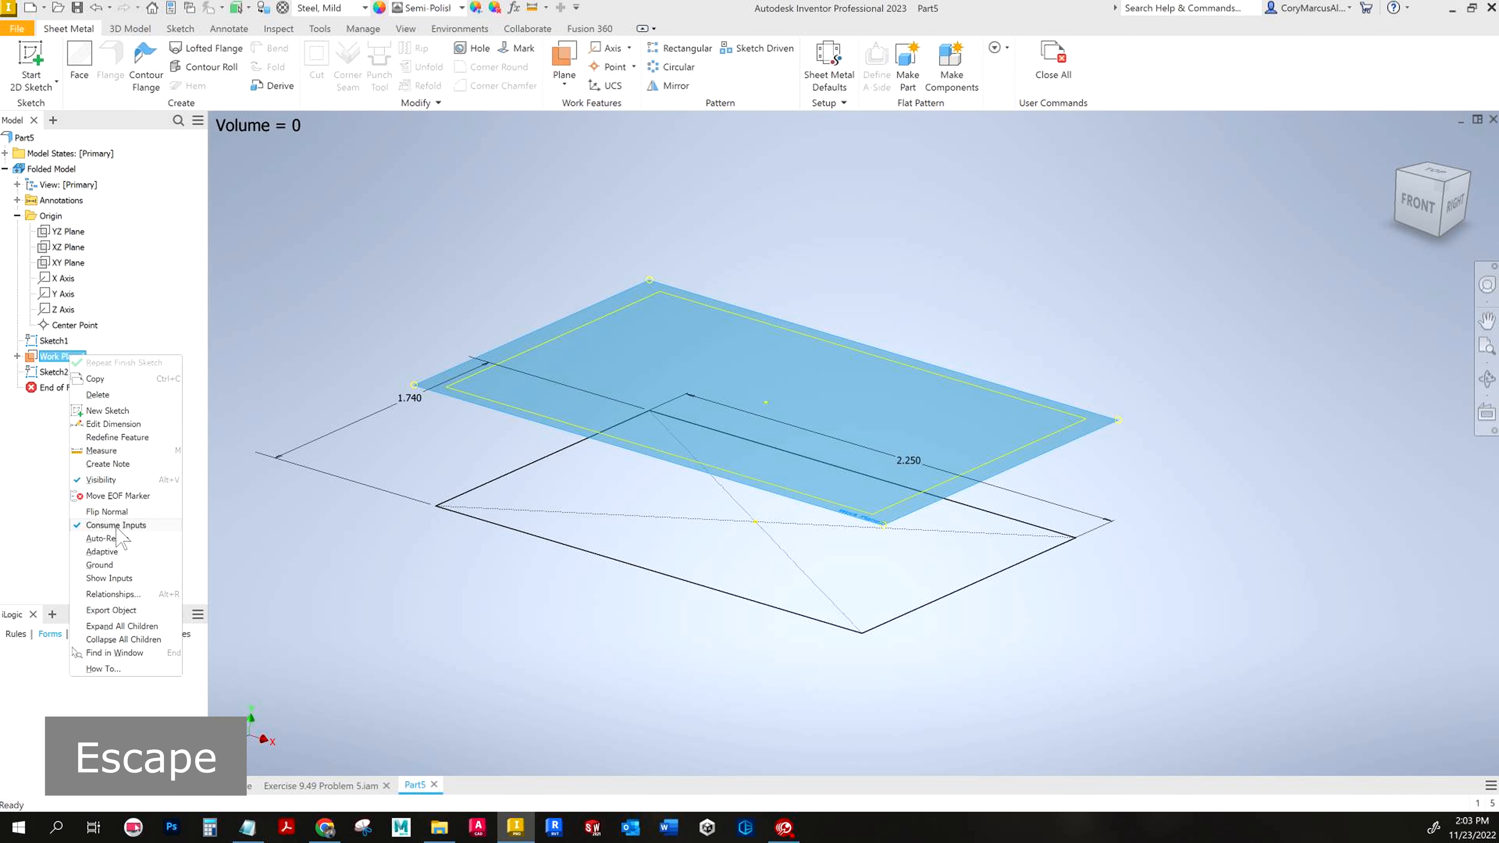
pyautogui.click(115, 480)
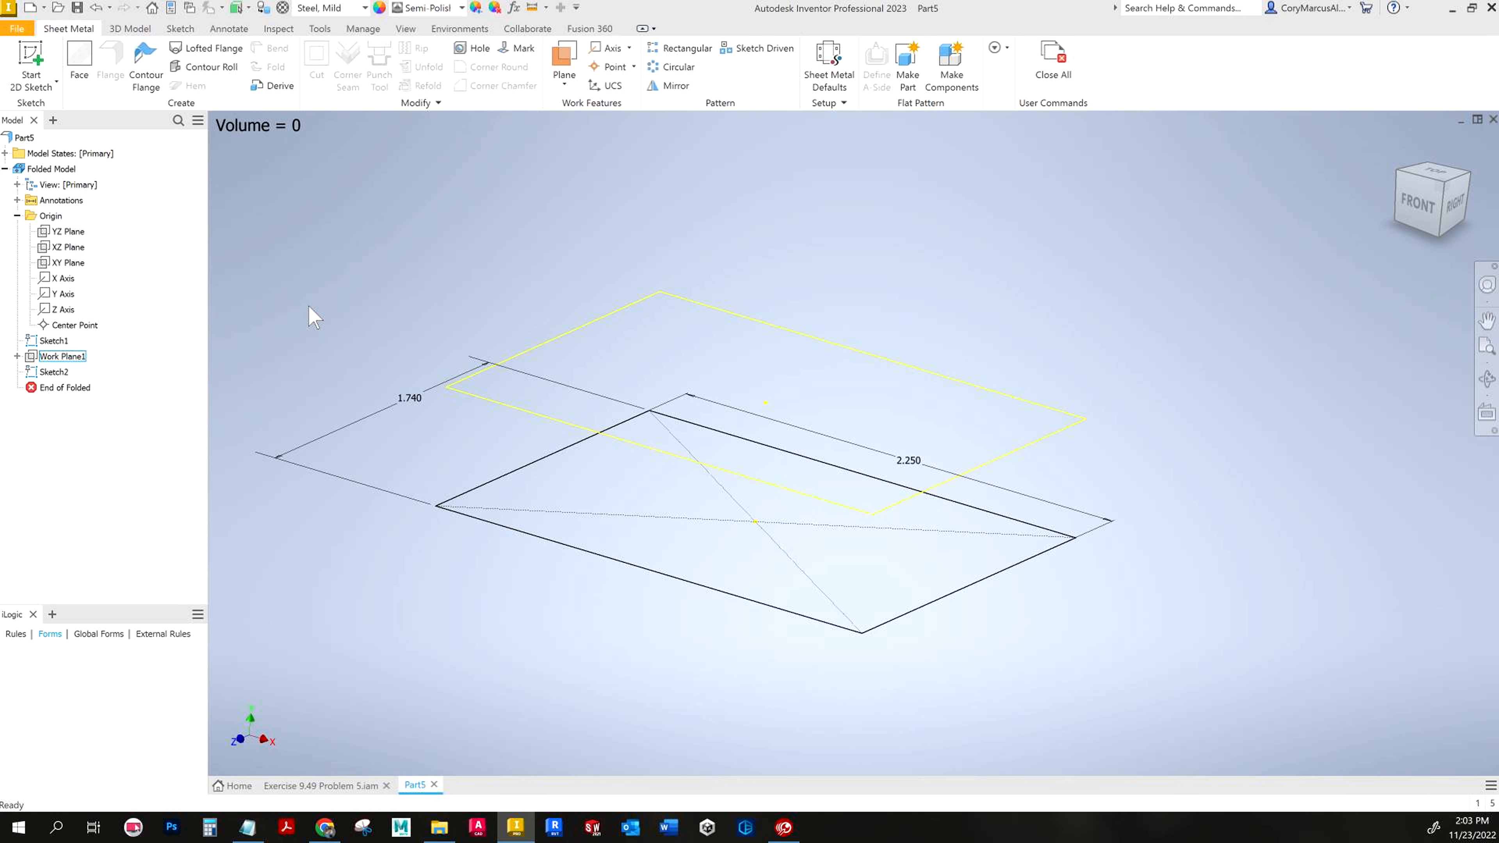
# Step: Create a die-formed lofted flange between the upper and lower rectangles, with the material thickness offset to the inside
pyautogui.click(206, 48)
pyautogui.click(602, 434)
pyautogui.click(617, 576)
pyautogui.click(389, 189)
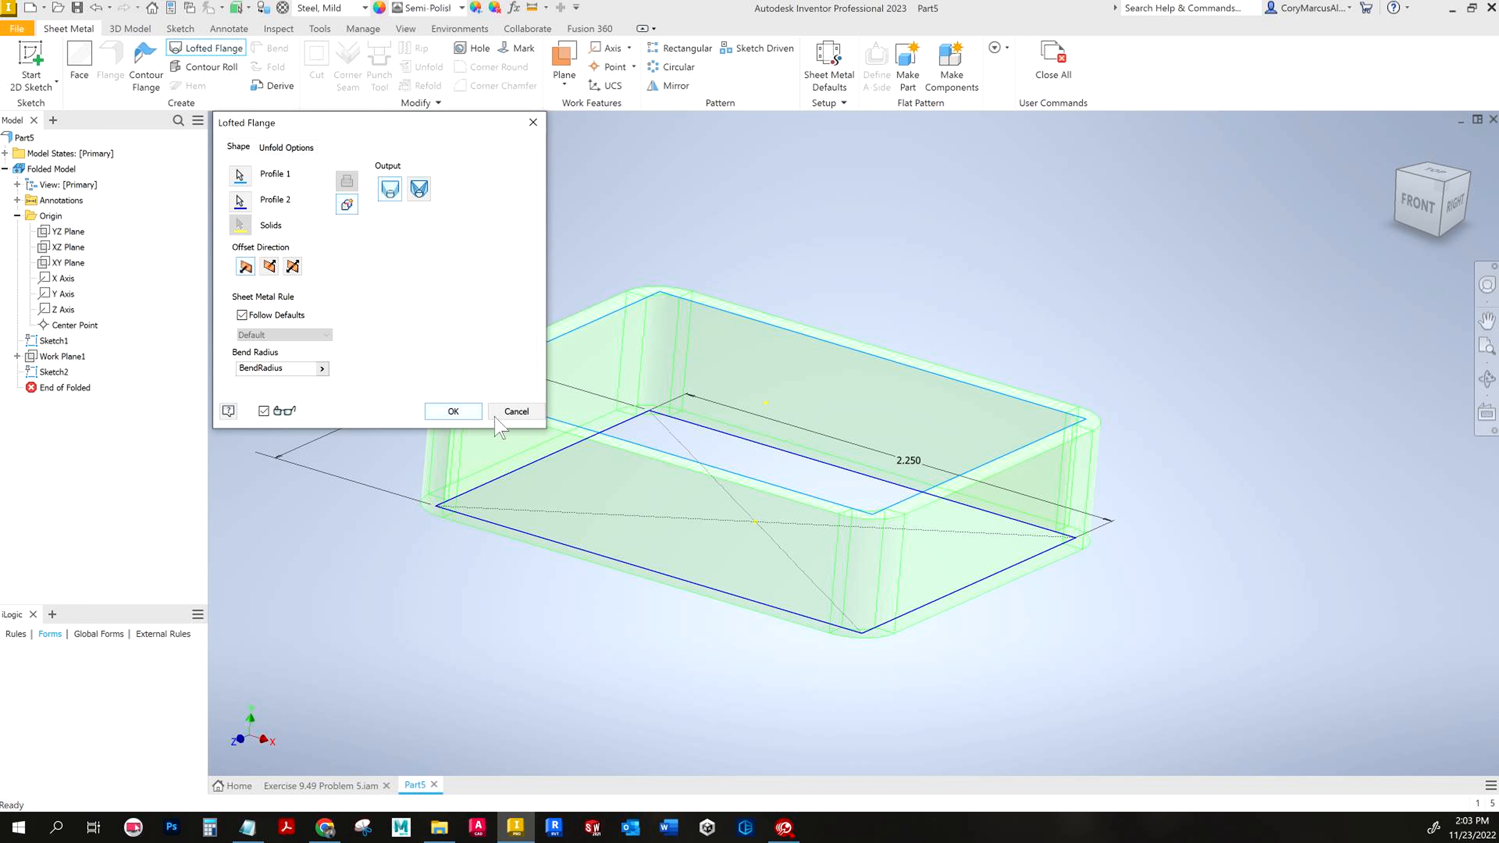
pyautogui.keyDown('shift'); pyautogui.moveTo(749, 369); pyautogui.dragTo(579, 499, button='middle'); pyautogui.keyUp('shift')
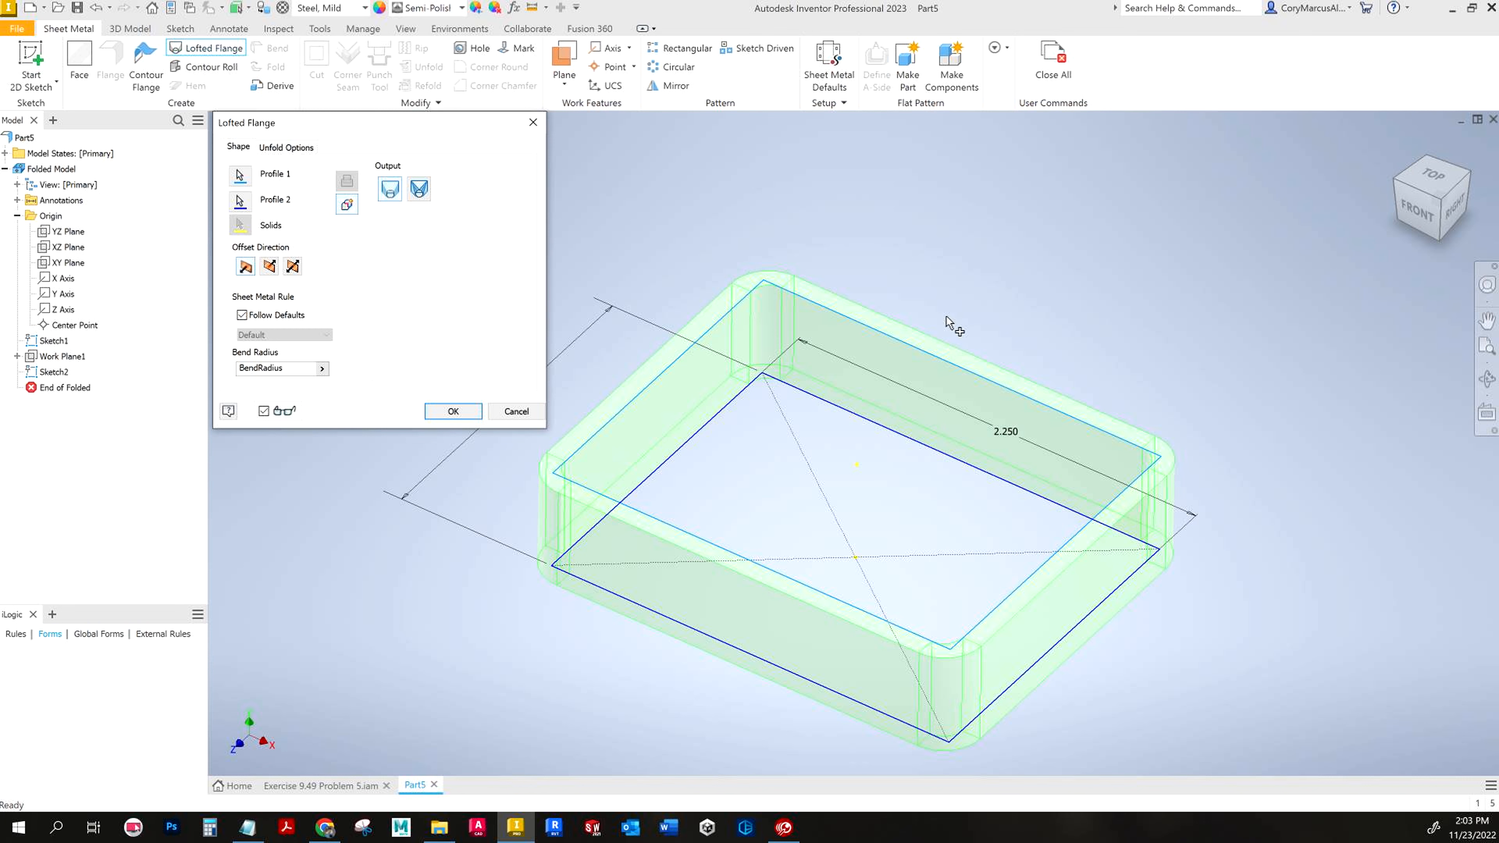
pyautogui.moveTo(1113, 455)
pyautogui.keyDown('shift'); pyautogui.mouseDown(button='middle')
pyautogui.moveTo(1035, 482)
pyautogui.moveTo(684, 449)
pyautogui.moveTo(699, 440)
pyautogui.moveTo(566, 523)
pyautogui.moveTo(589, 538)
pyautogui.moveTo(1109, 434)
pyautogui.mouseUp(button='middle'); pyautogui.keyUp('shift')
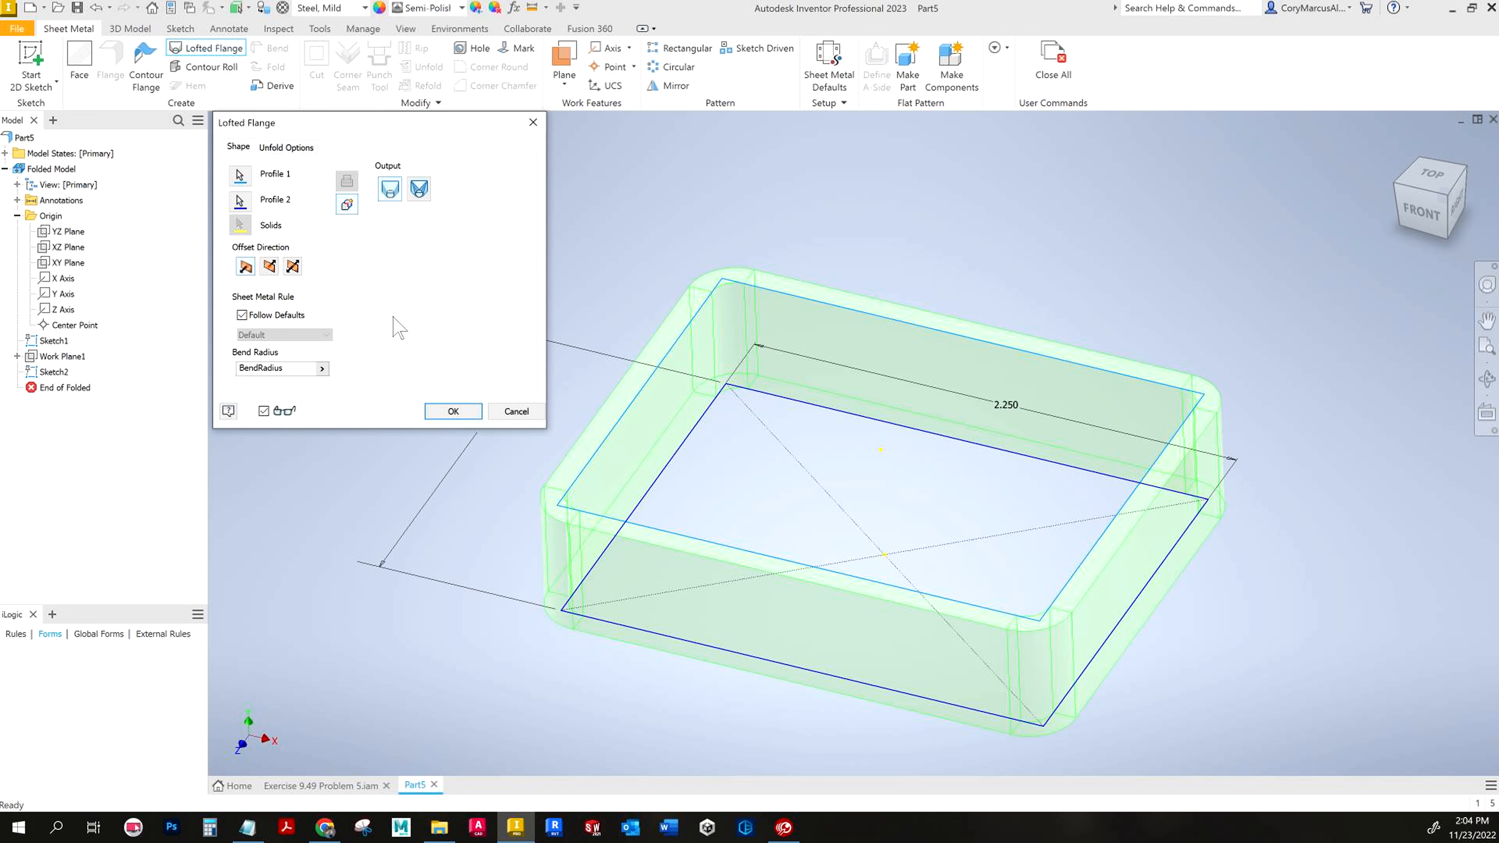
pyautogui.click(272, 271)
pyautogui.keyDown('shift'); pyautogui.moveTo(556, 554); pyautogui.dragTo(458, 412, button='middle'); pyautogui.keyUp('shift')
pyautogui.click(458, 412)
pyautogui.keyDown('shift'); pyautogui.moveTo(509, 411); pyautogui.dragTo(354, 286); pyautogui.keyUp('shift')
# Step: Sketch a point at the midpoint of the outer edge on the top face of one short wall and finish the sketch
pyautogui.click(31, 56)
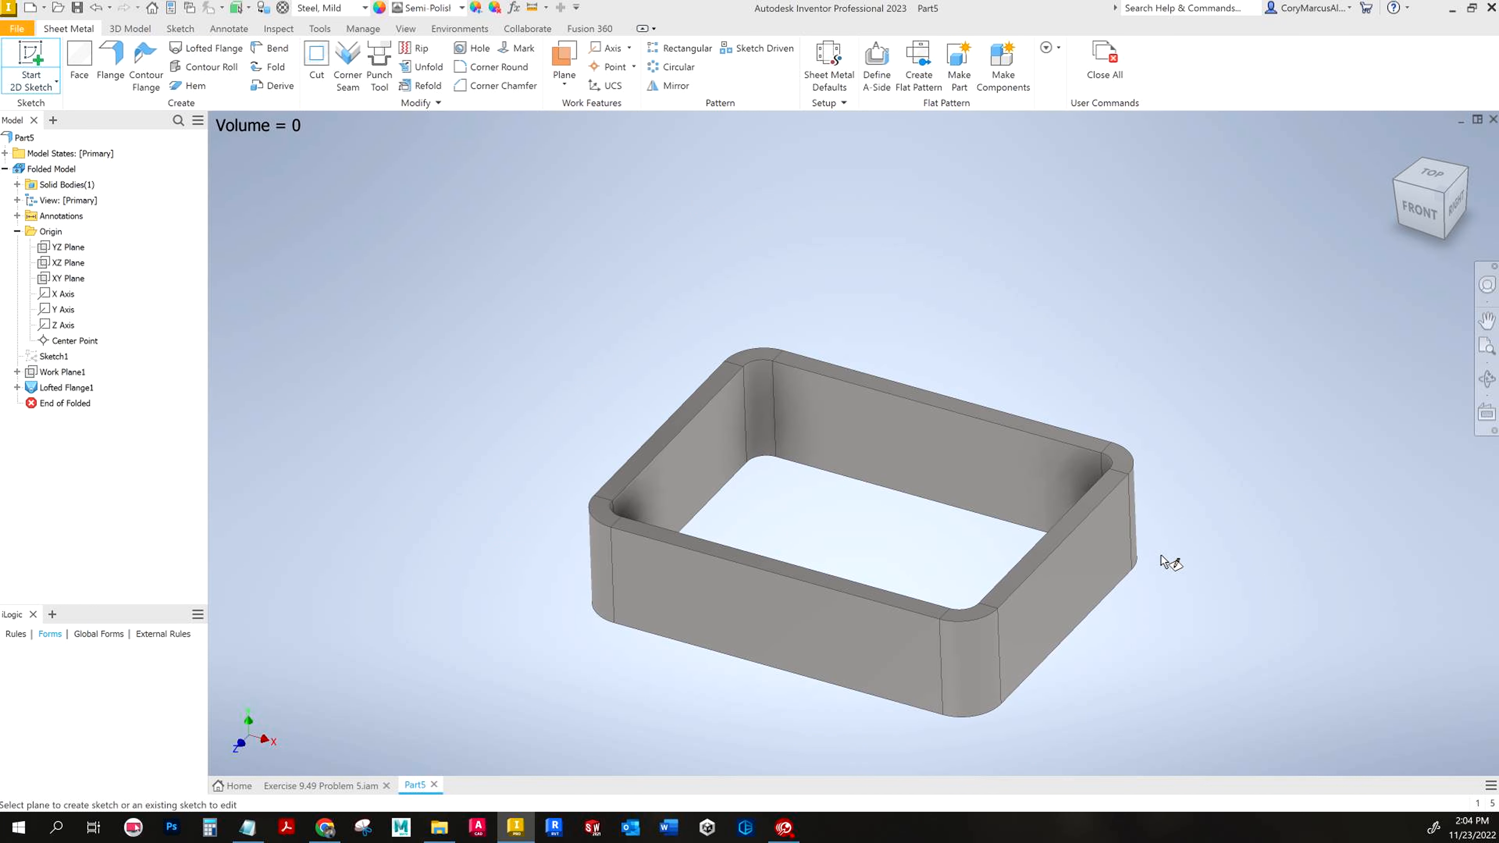
pyautogui.click(1064, 528)
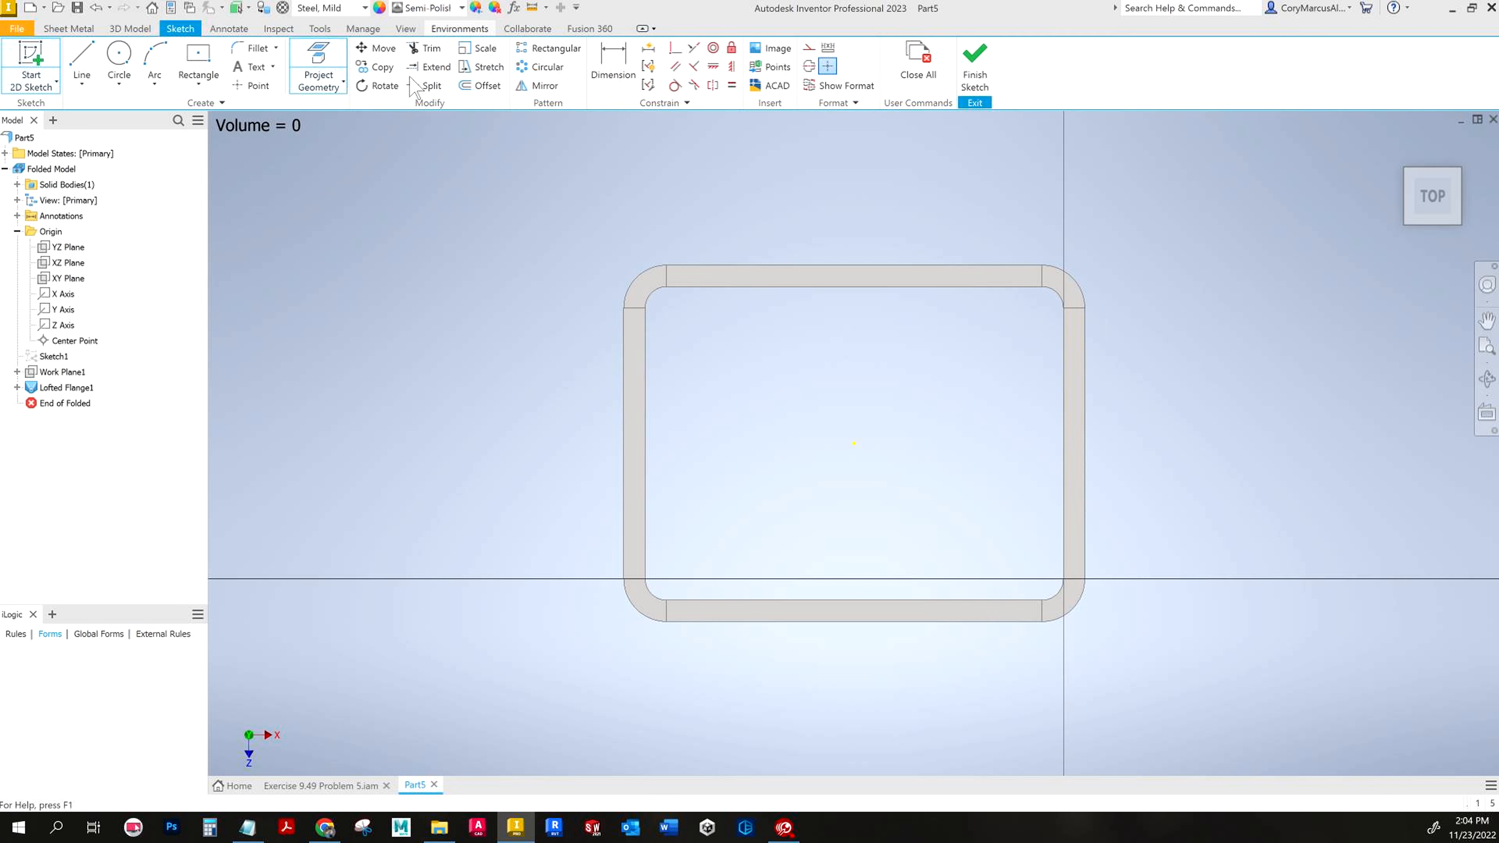
pyautogui.click(251, 86)
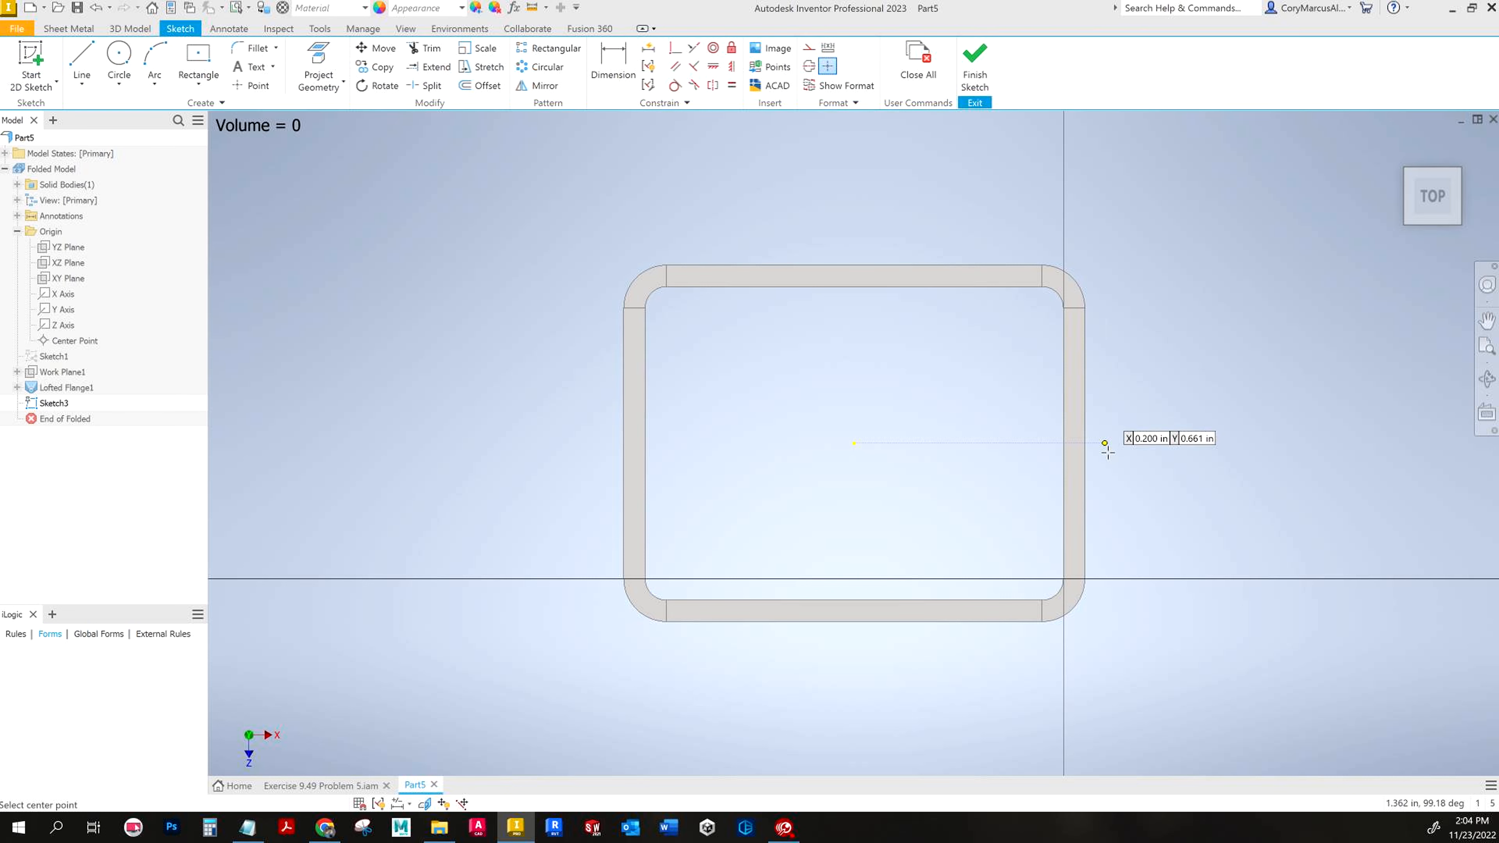
pyautogui.click(1085, 443)
pyautogui.press('Escape')
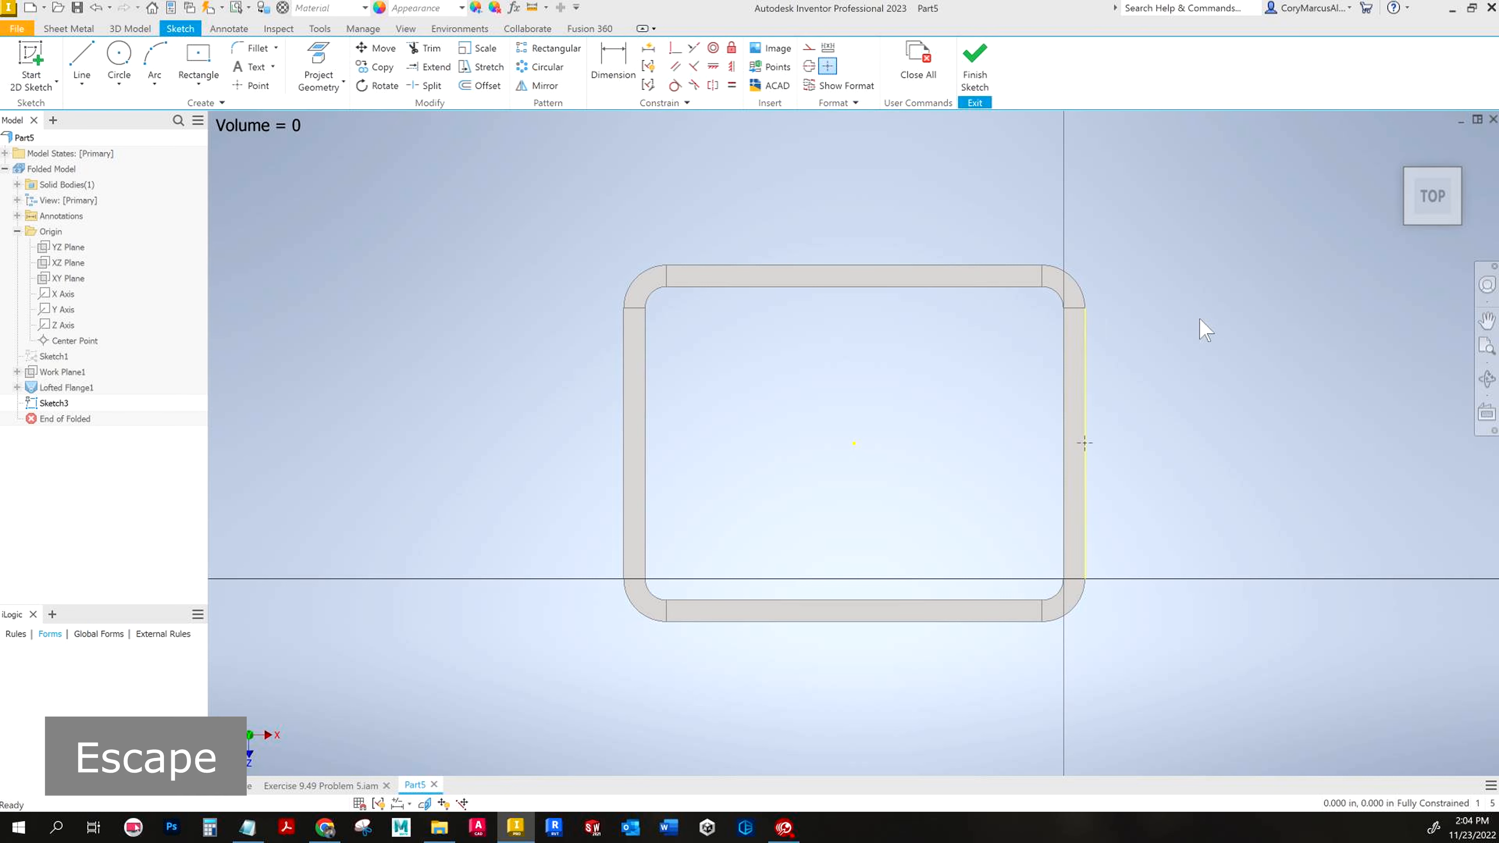
pyautogui.keyDown('shift'); pyautogui.moveTo(1239, 428); pyautogui.dragTo(1042, 387, button='middle'); pyautogui.keyUp('shift')
pyautogui.scroll(2, 1044, 393)
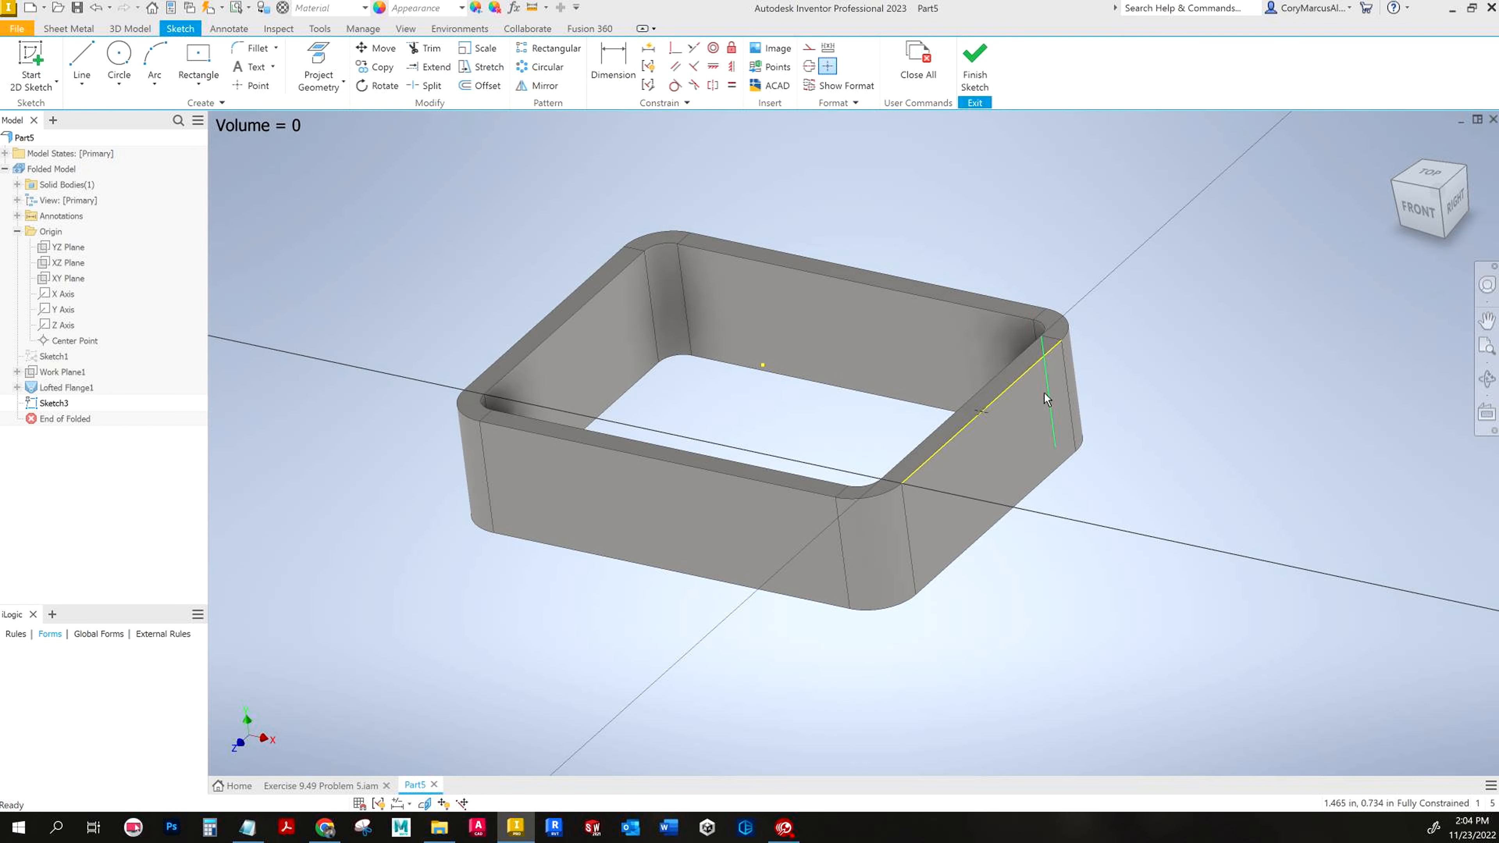
pyautogui.click(975, 77)
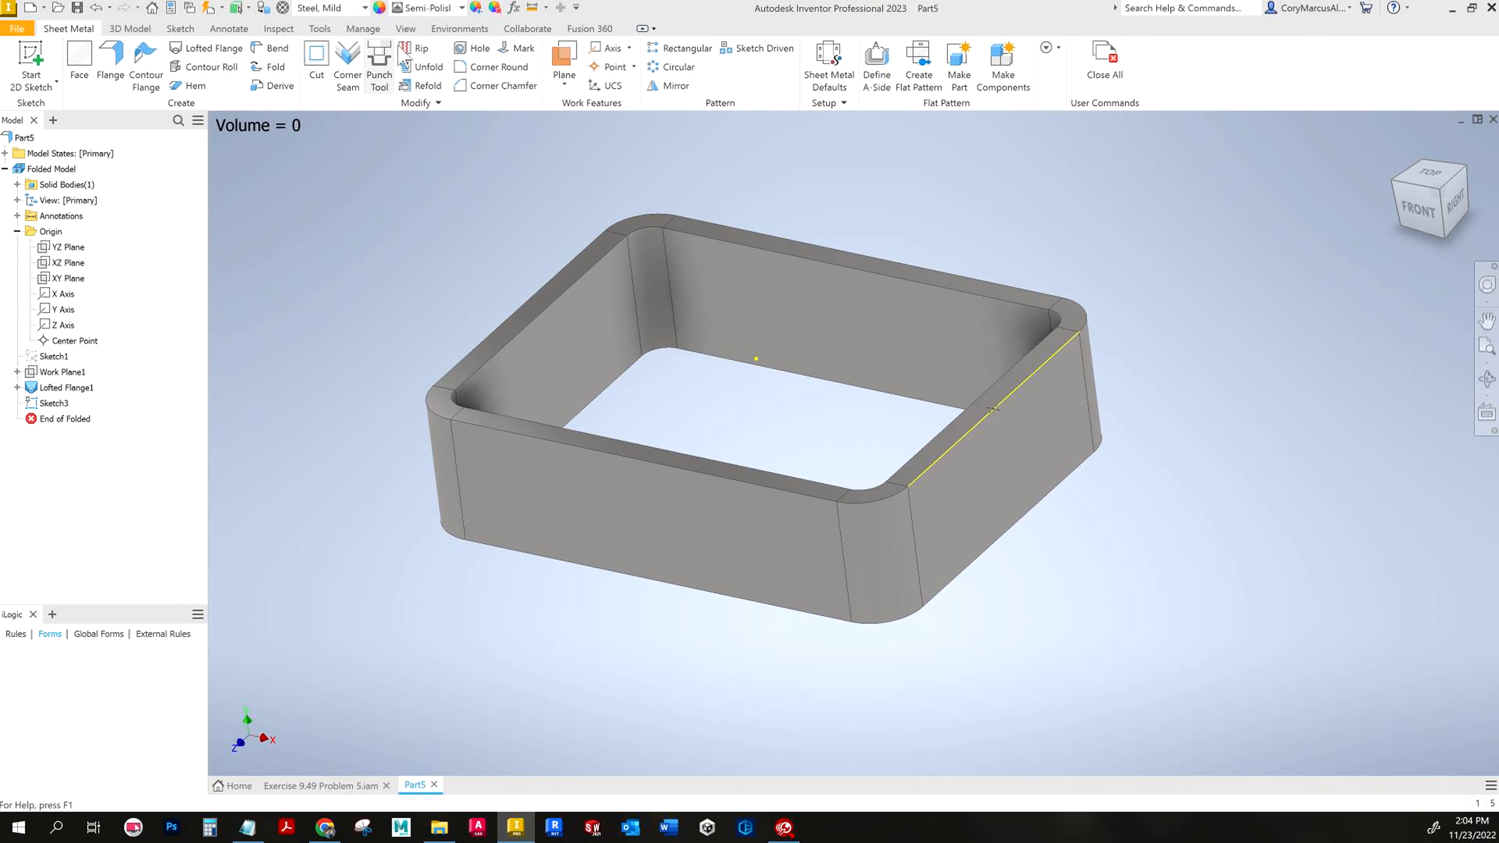
# Step: Rip the short wall's outer face with a Single Point rip at the sketched midpoint, using the GapSize gap value
pyautogui.click(401, 43)
pyautogui.scroll(3, 1030, 451)
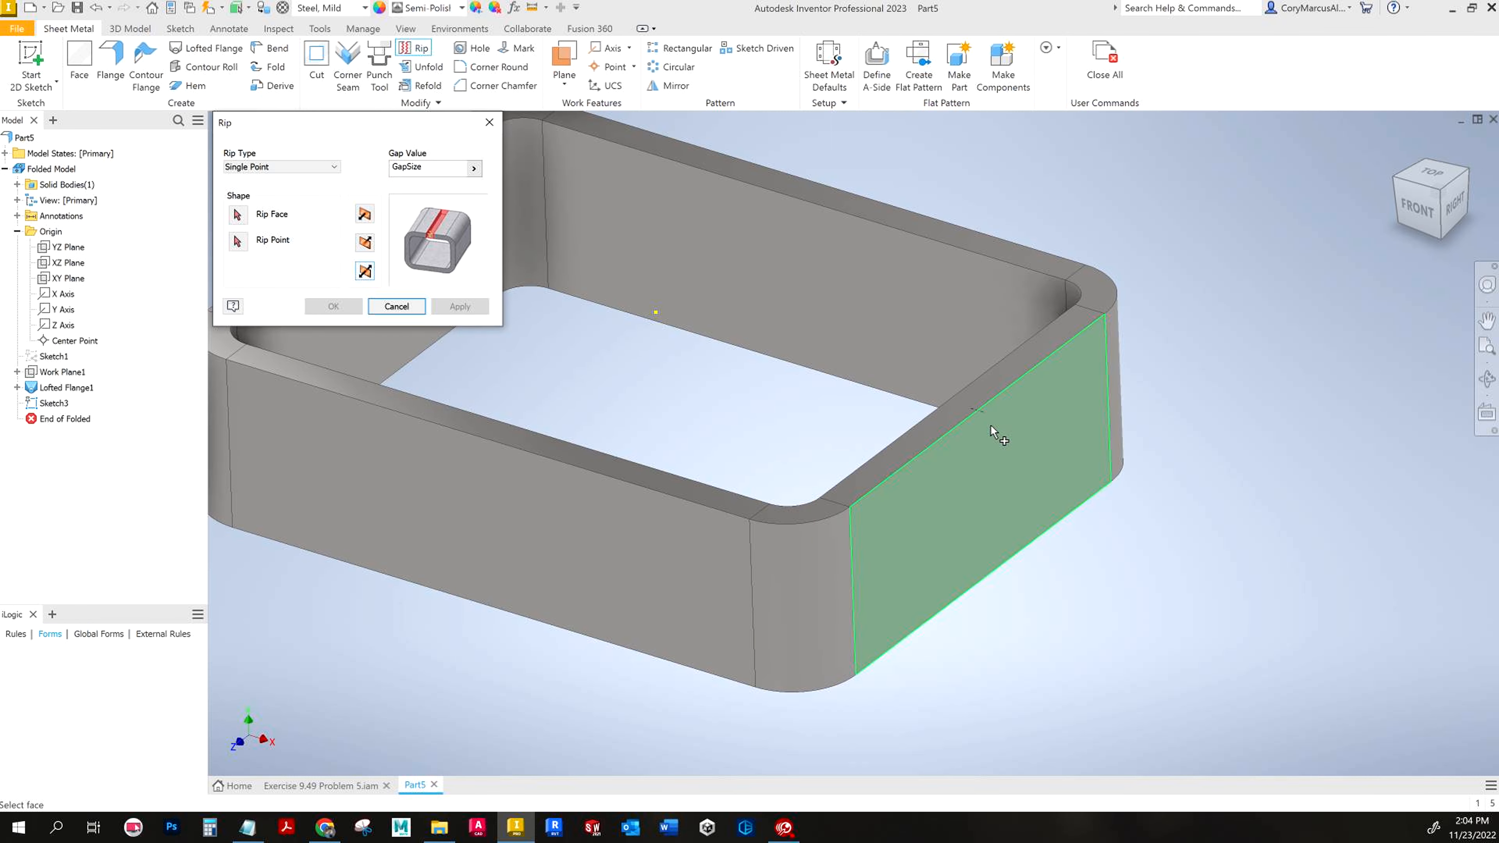
pyautogui.click(983, 446)
pyautogui.click(972, 418)
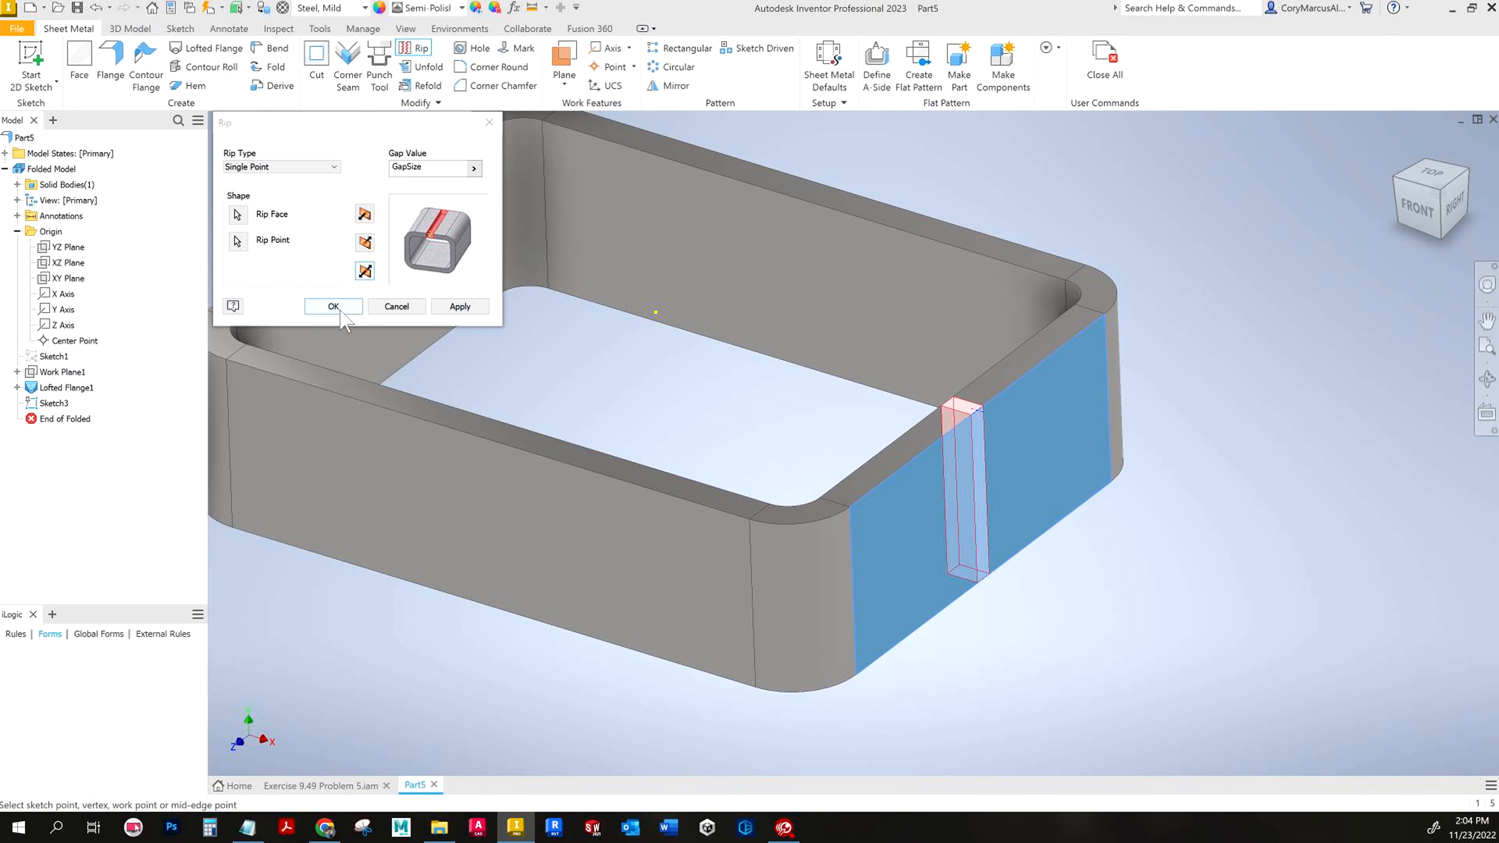
pyautogui.click(343, 311)
pyautogui.keyDown('shift'); pyautogui.moveTo(1222, 489); pyautogui.dragTo(838, 525, button='middle'); pyautogui.keyUp('shift')
pyautogui.scroll(-2, 944, 479)
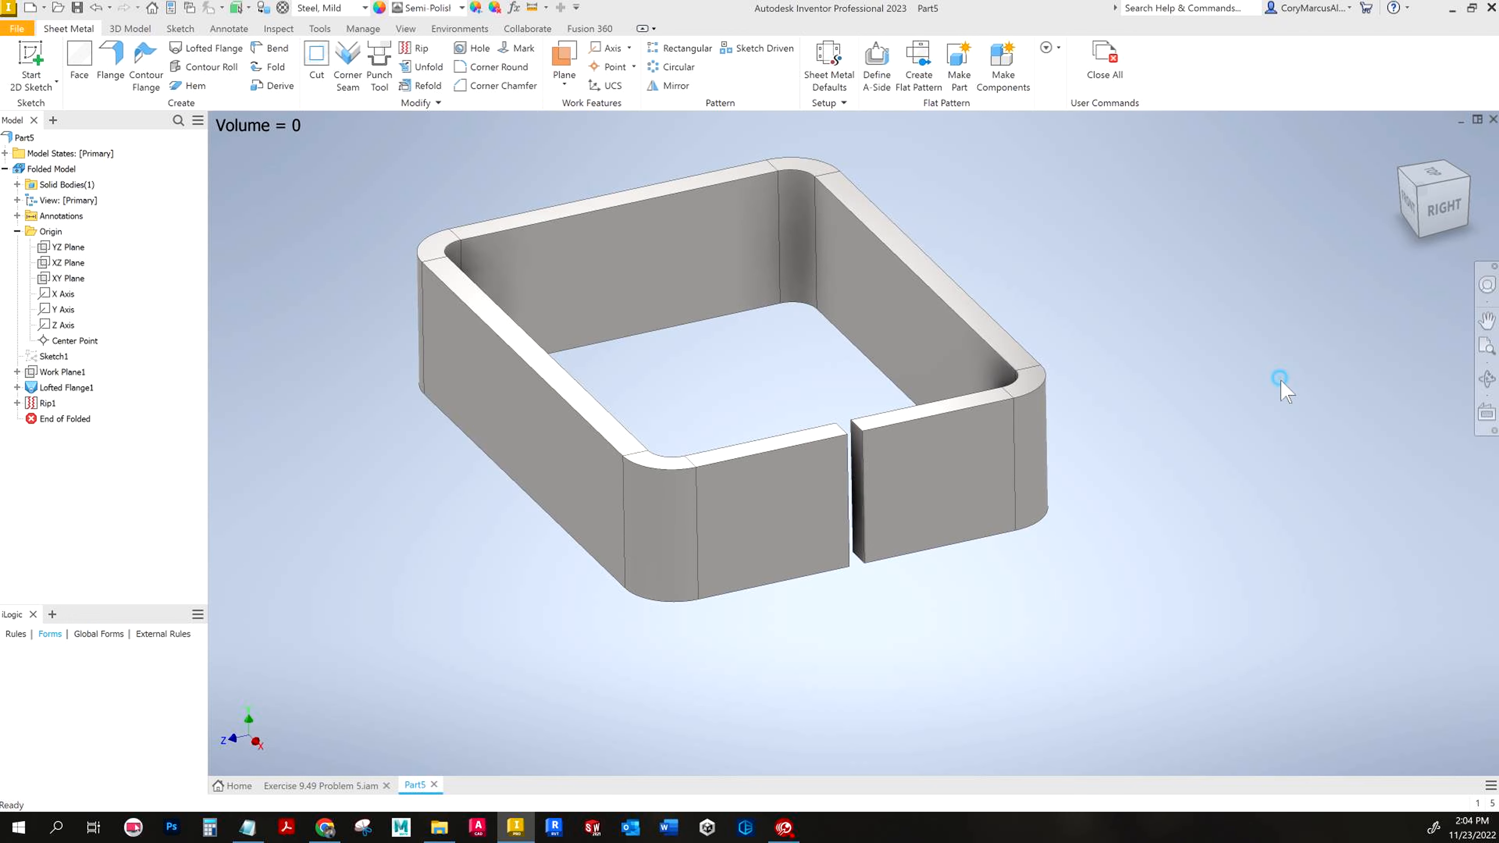
# Step: Save the part as Bottom in the Downloads folder
pyautogui.press('KP_9')
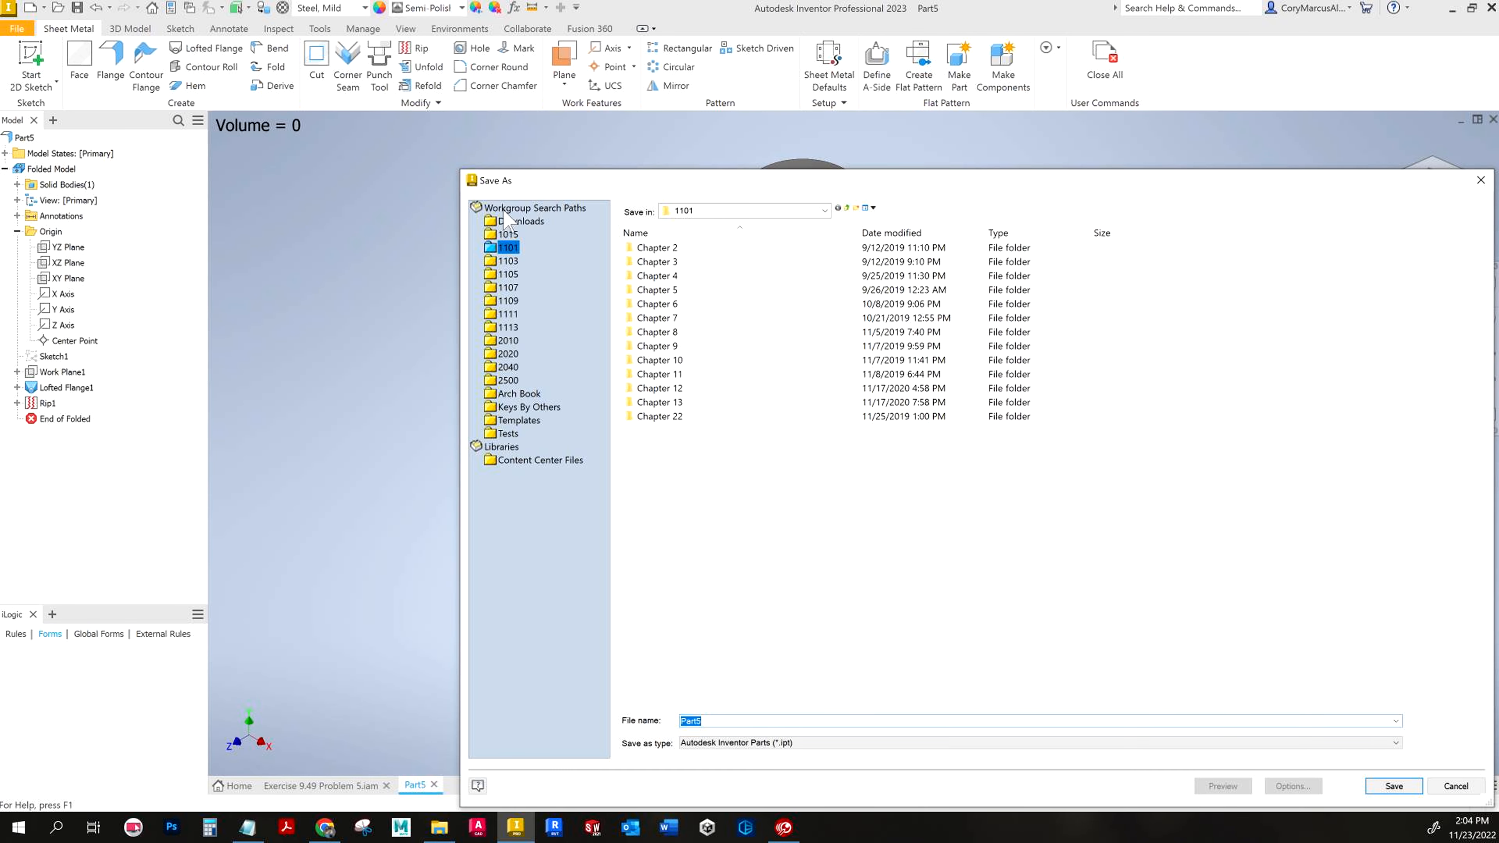
pyautogui.click(509, 222)
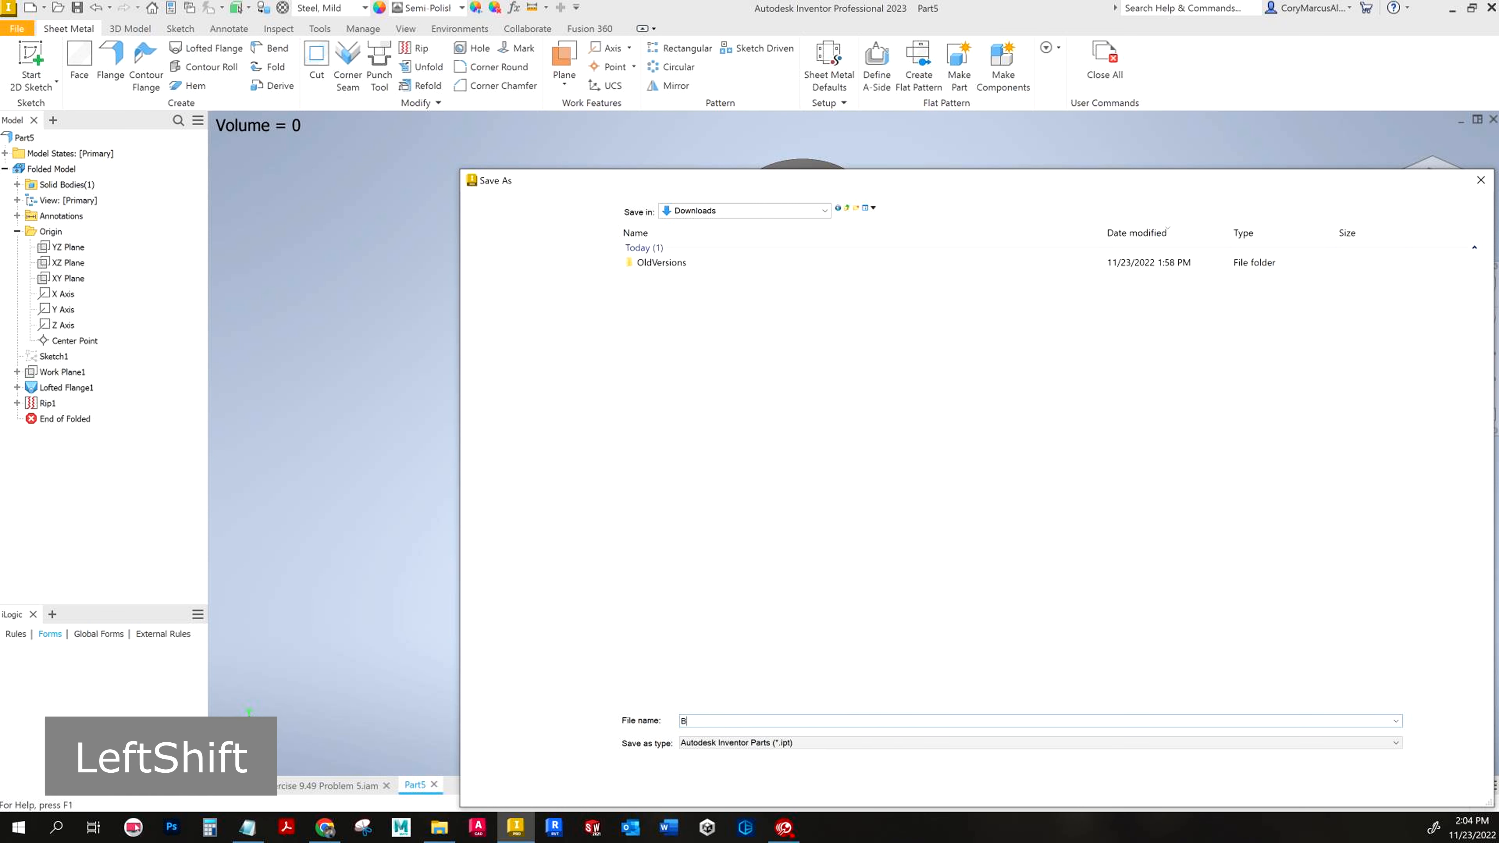
pyautogui.write('Bottom')
pyautogui.press('Return')
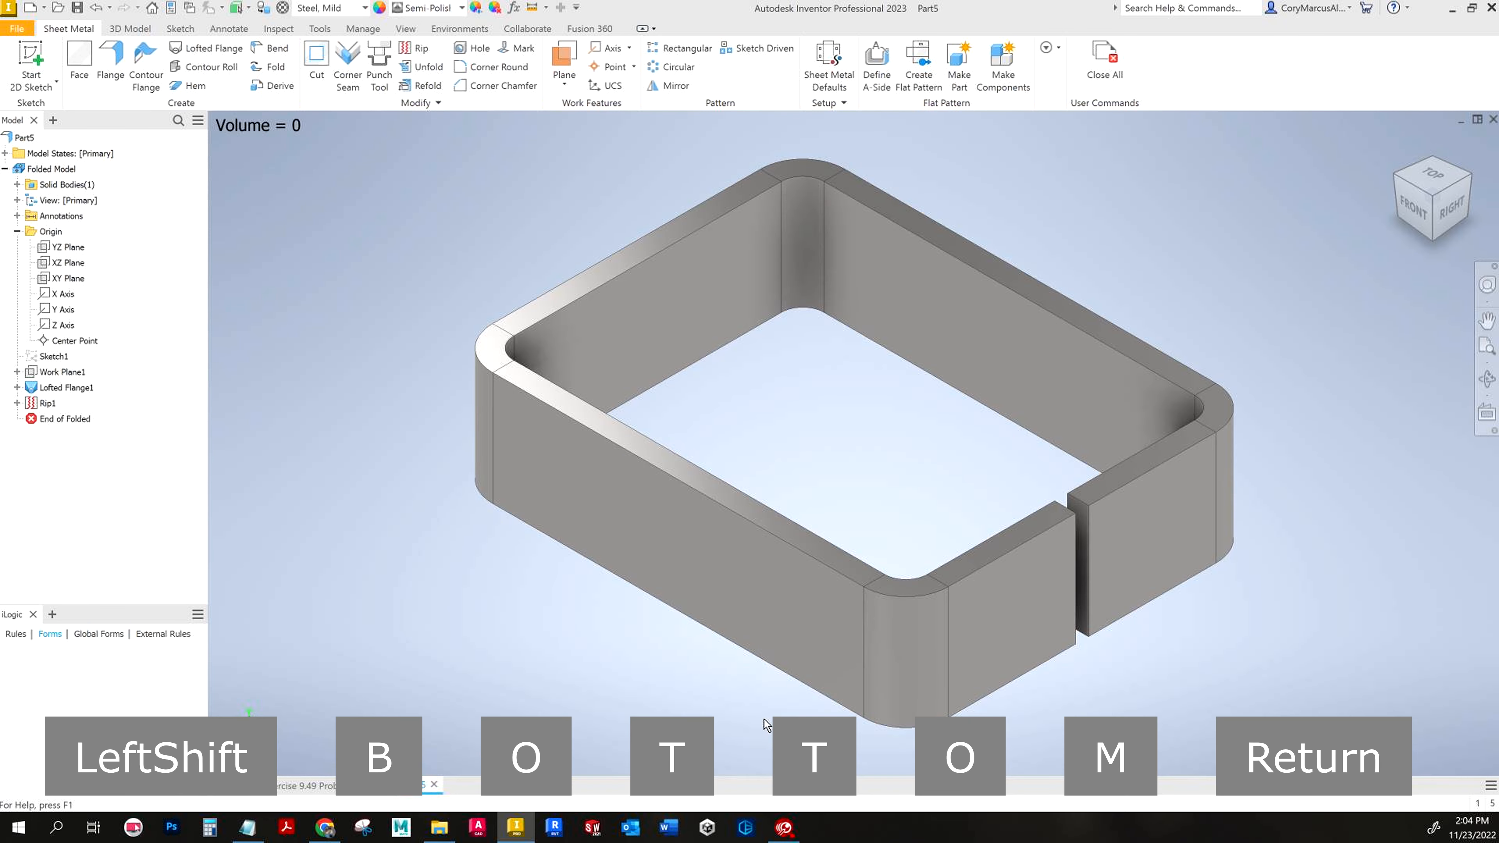
# Step: Save a copy of the part as Top in the Downloads folder and open that copy
pyautogui.click(22, 32)
pyautogui.moveTo(86, 201)
pyautogui.click(174, 154)
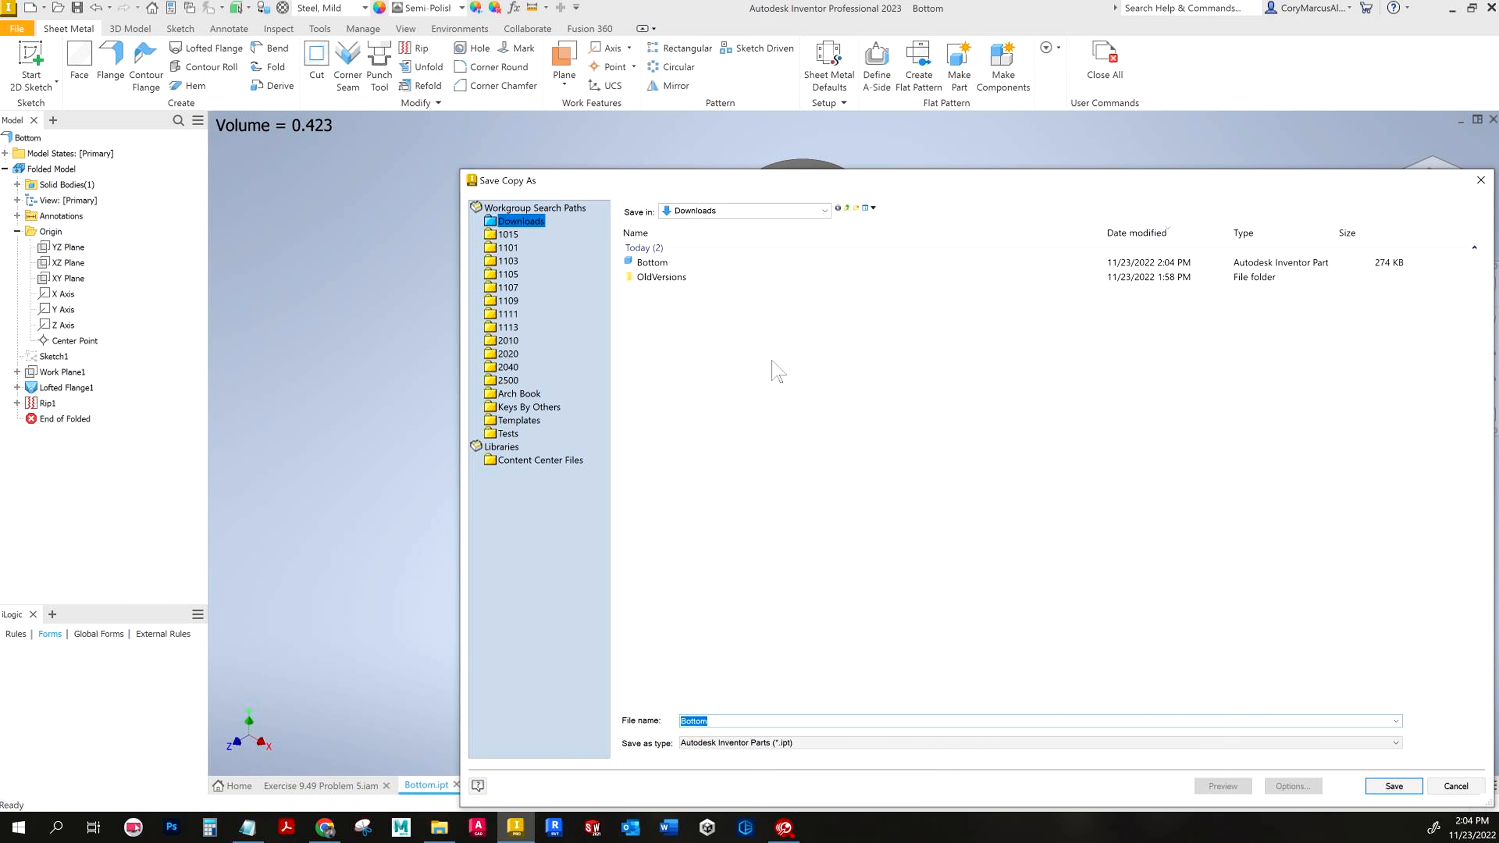
pyautogui.write('Top')
pyautogui.press('Return')
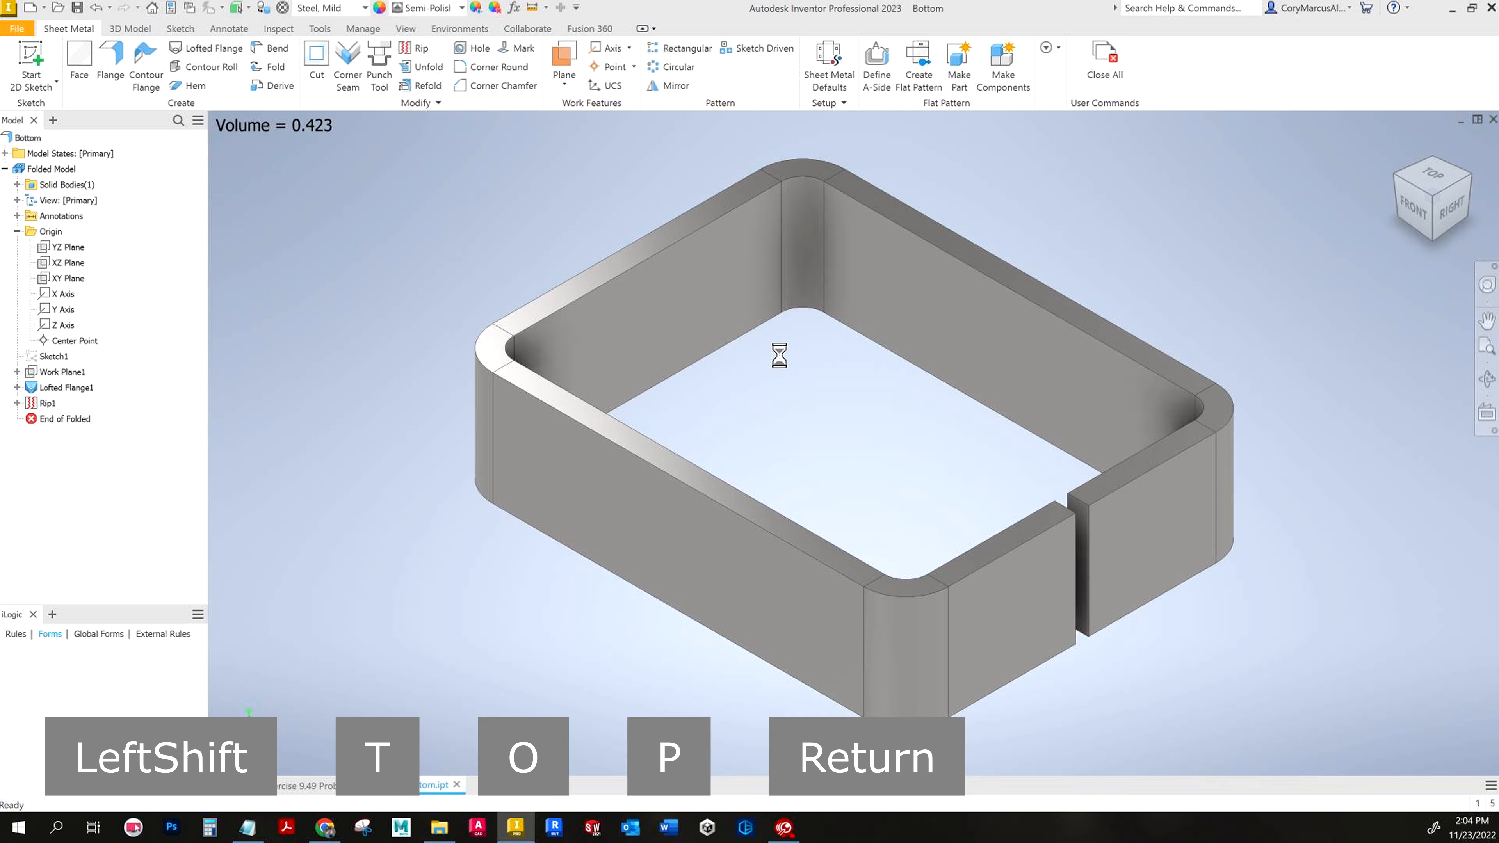
pyautogui.press('Escape')
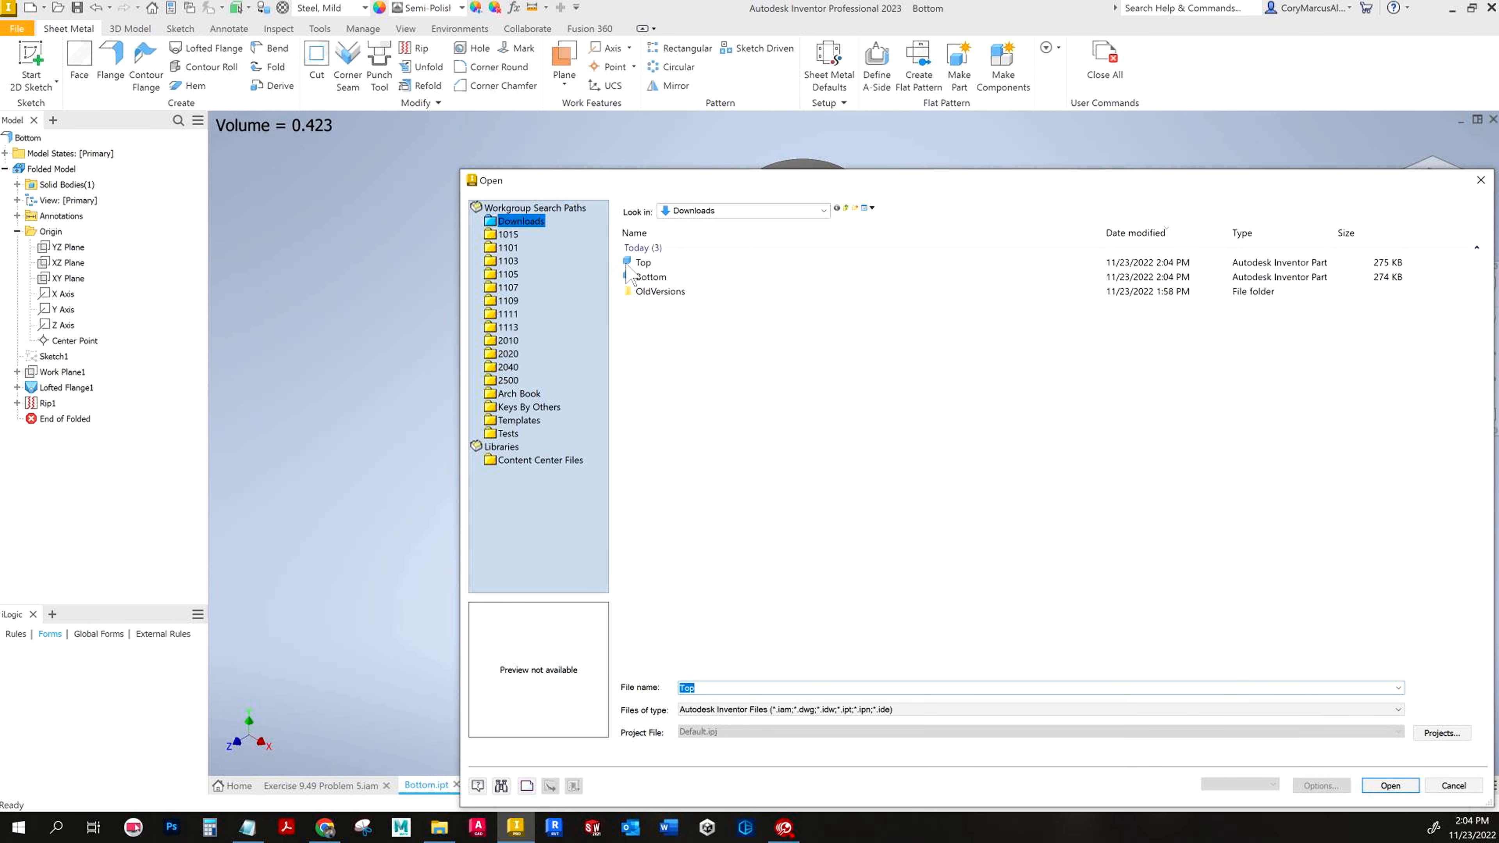
pyautogui.doubleClick(659, 262)
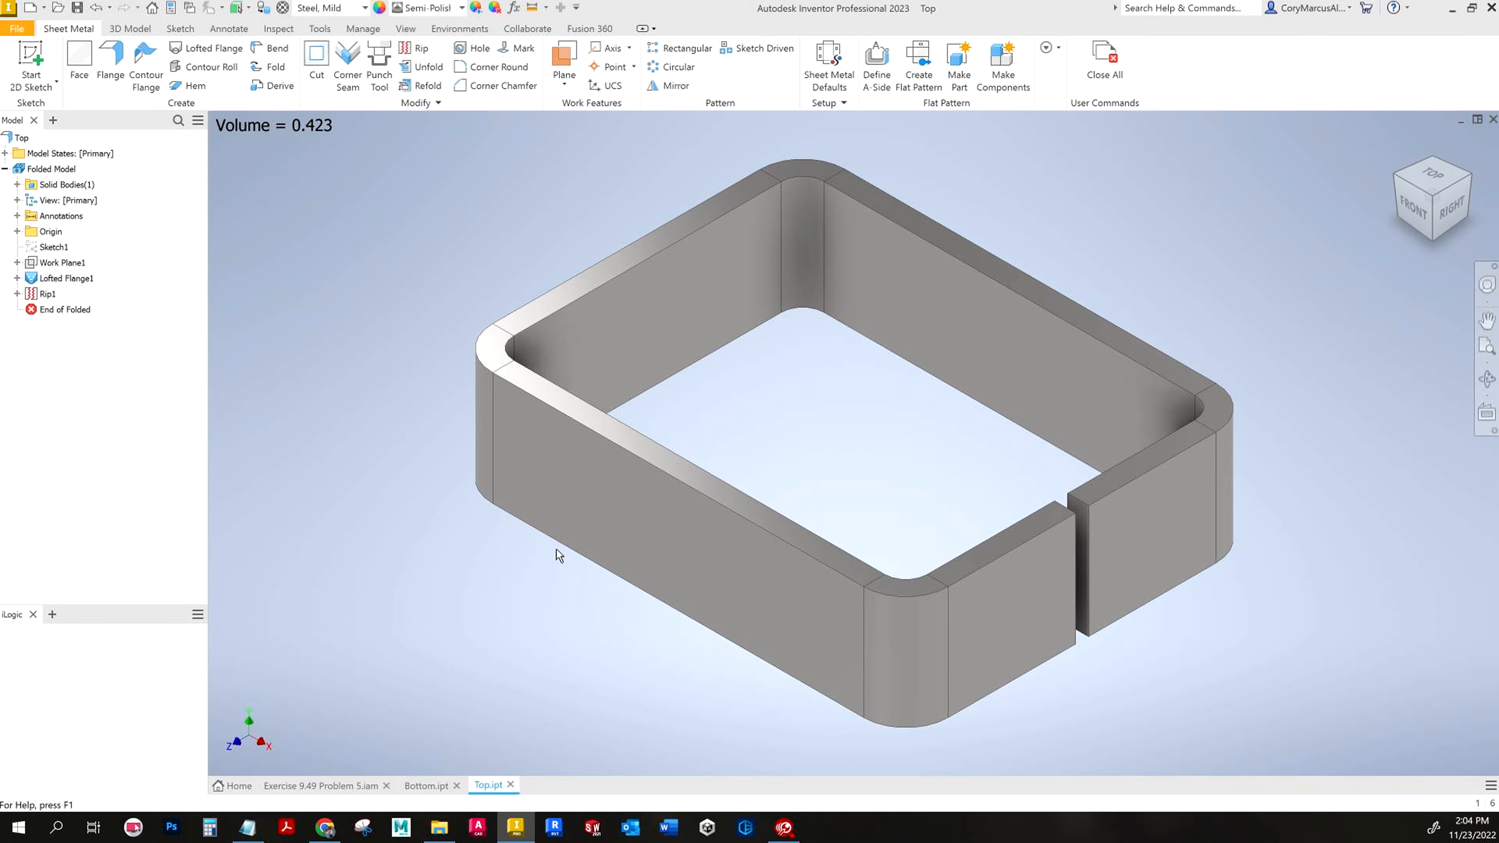
# Step: Delete the lofted flange from the Top part together with its dependent rip
pyautogui.press('Escape')
pyautogui.rightClick(64, 279)
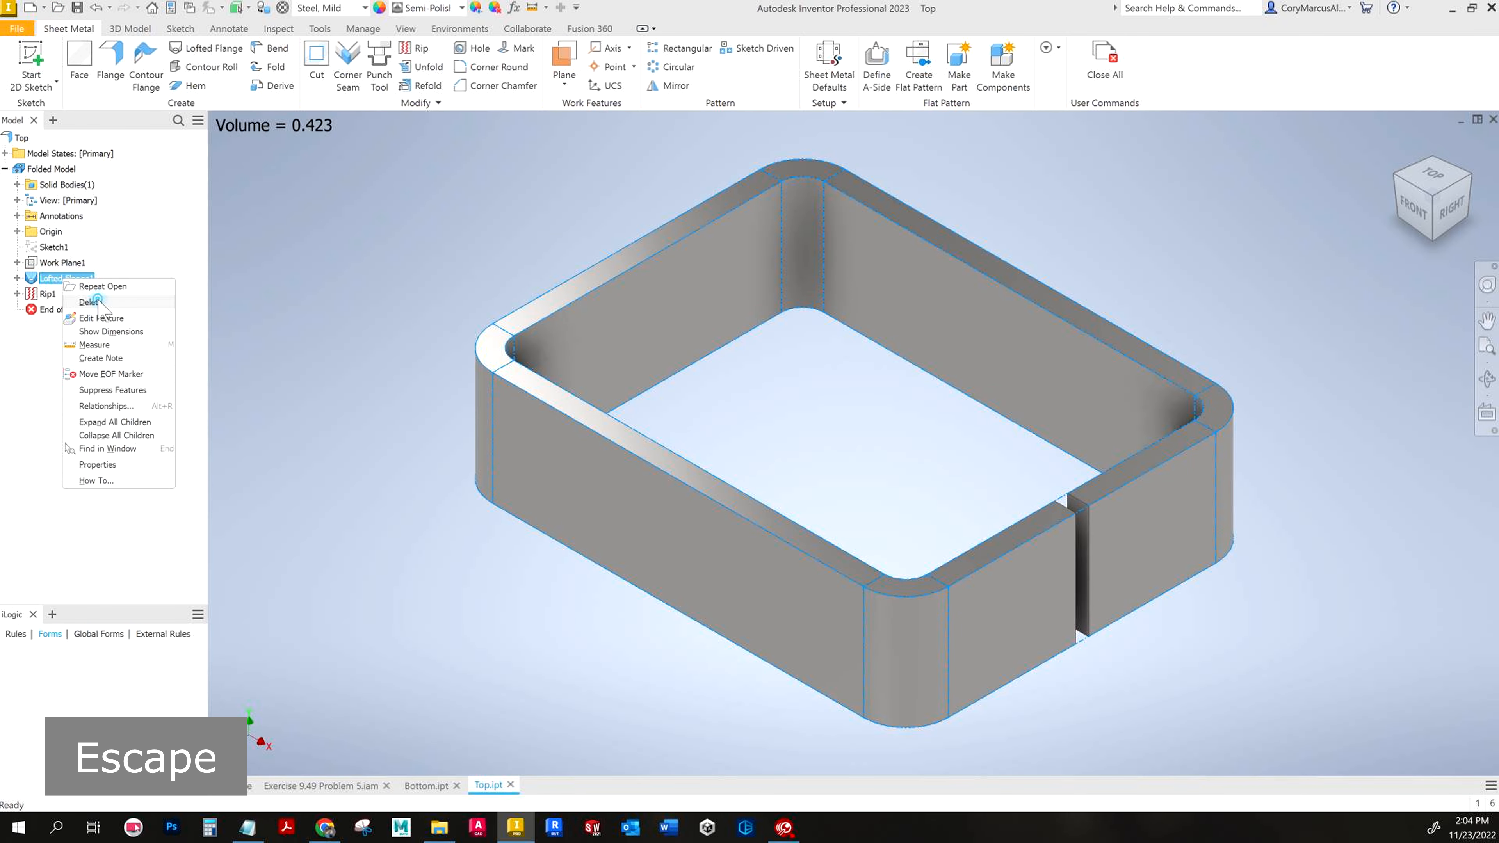
pyautogui.click(89, 302)
pyautogui.click(375, 283)
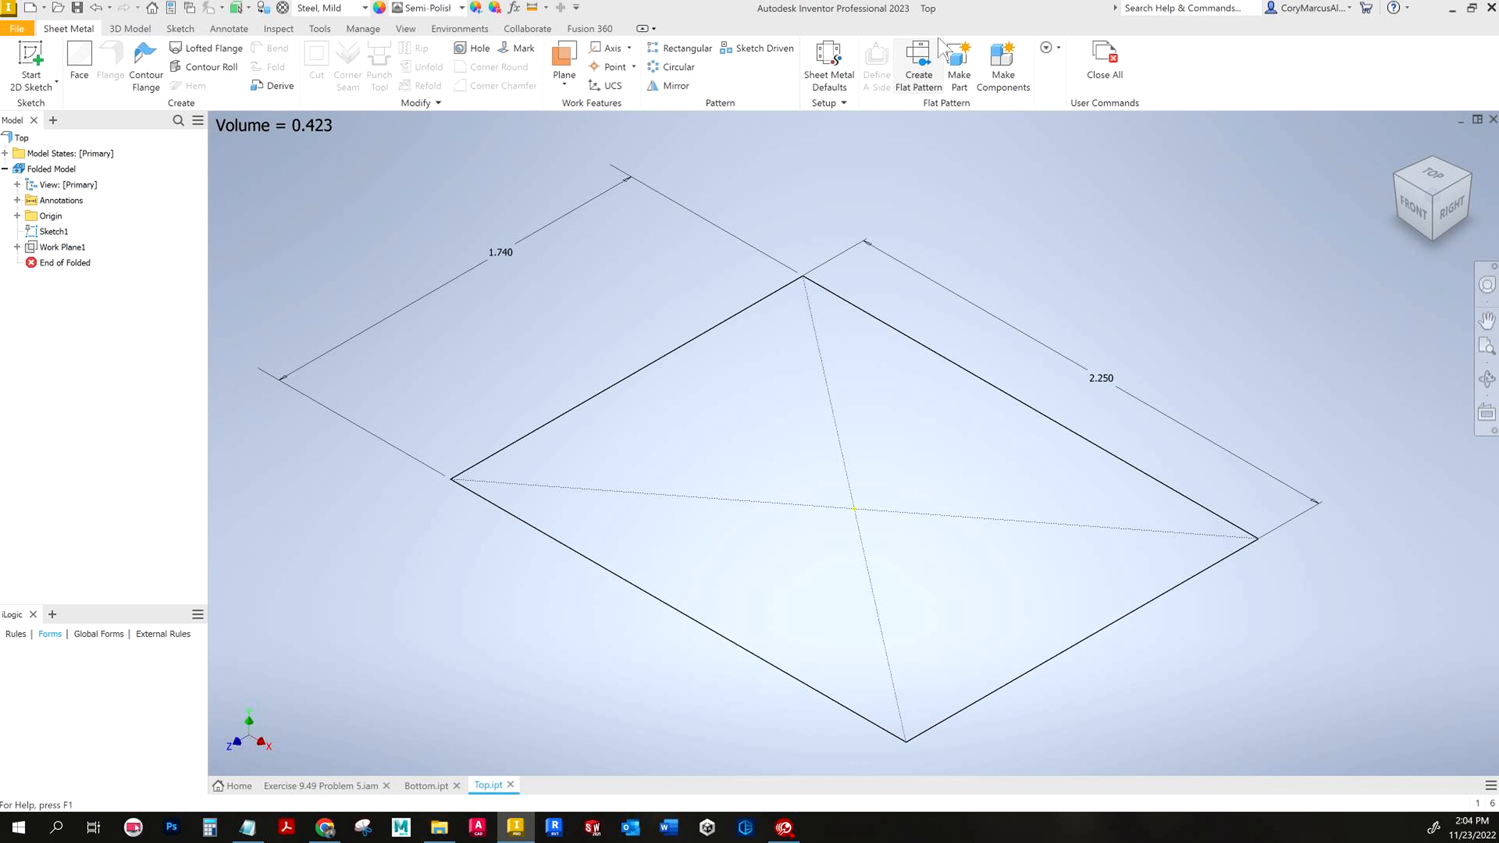
# Step: Check the part's sheet metal defaults and the offset work plane
pyautogui.click(835, 65)
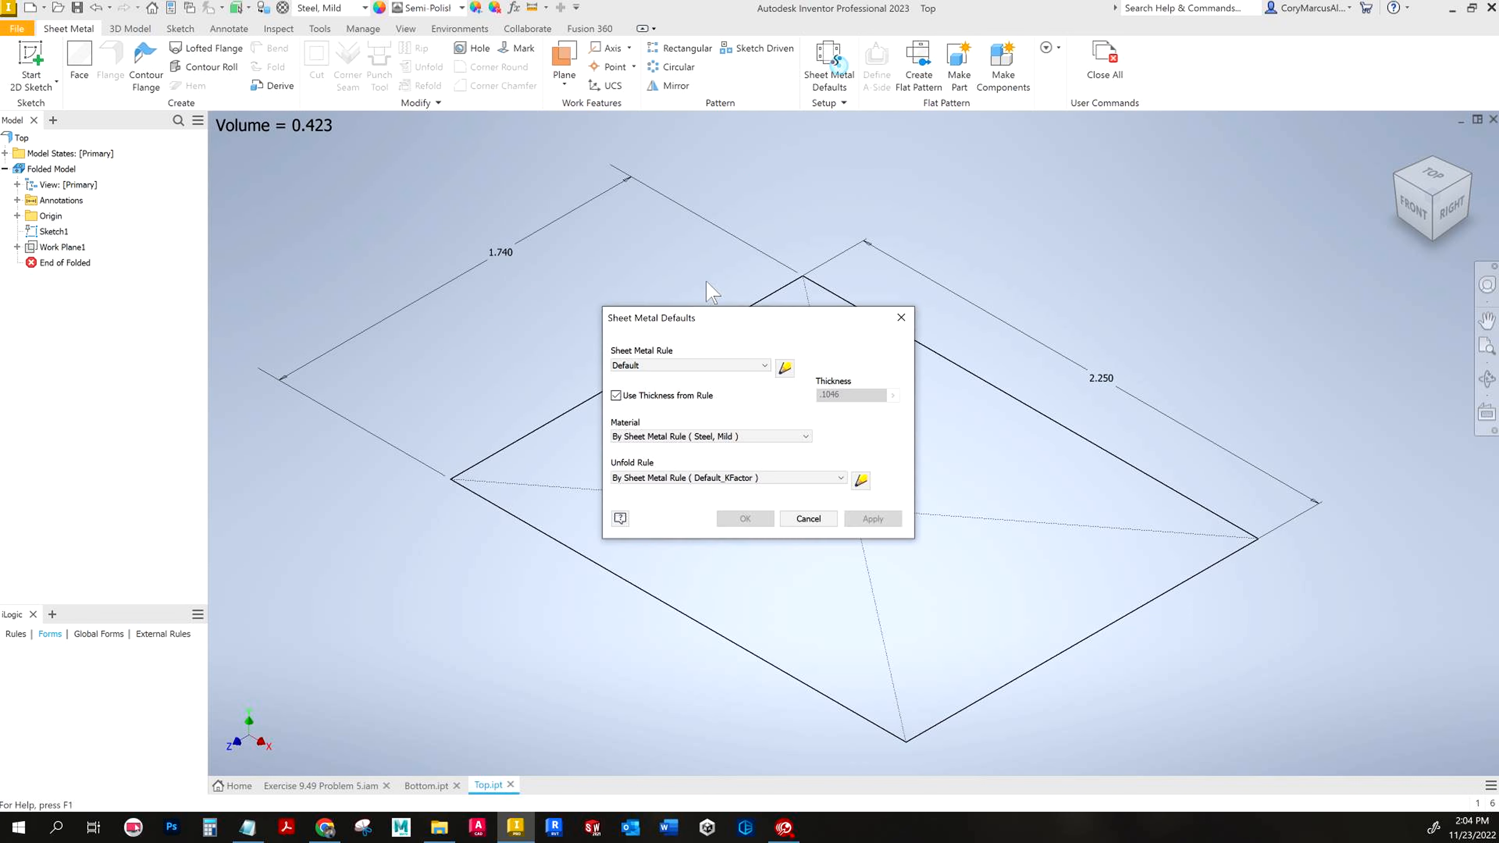
pyautogui.click(902, 318)
pyautogui.click(71, 248)
pyautogui.scroll(-3, 569, 395)
pyautogui.click(468, 569)
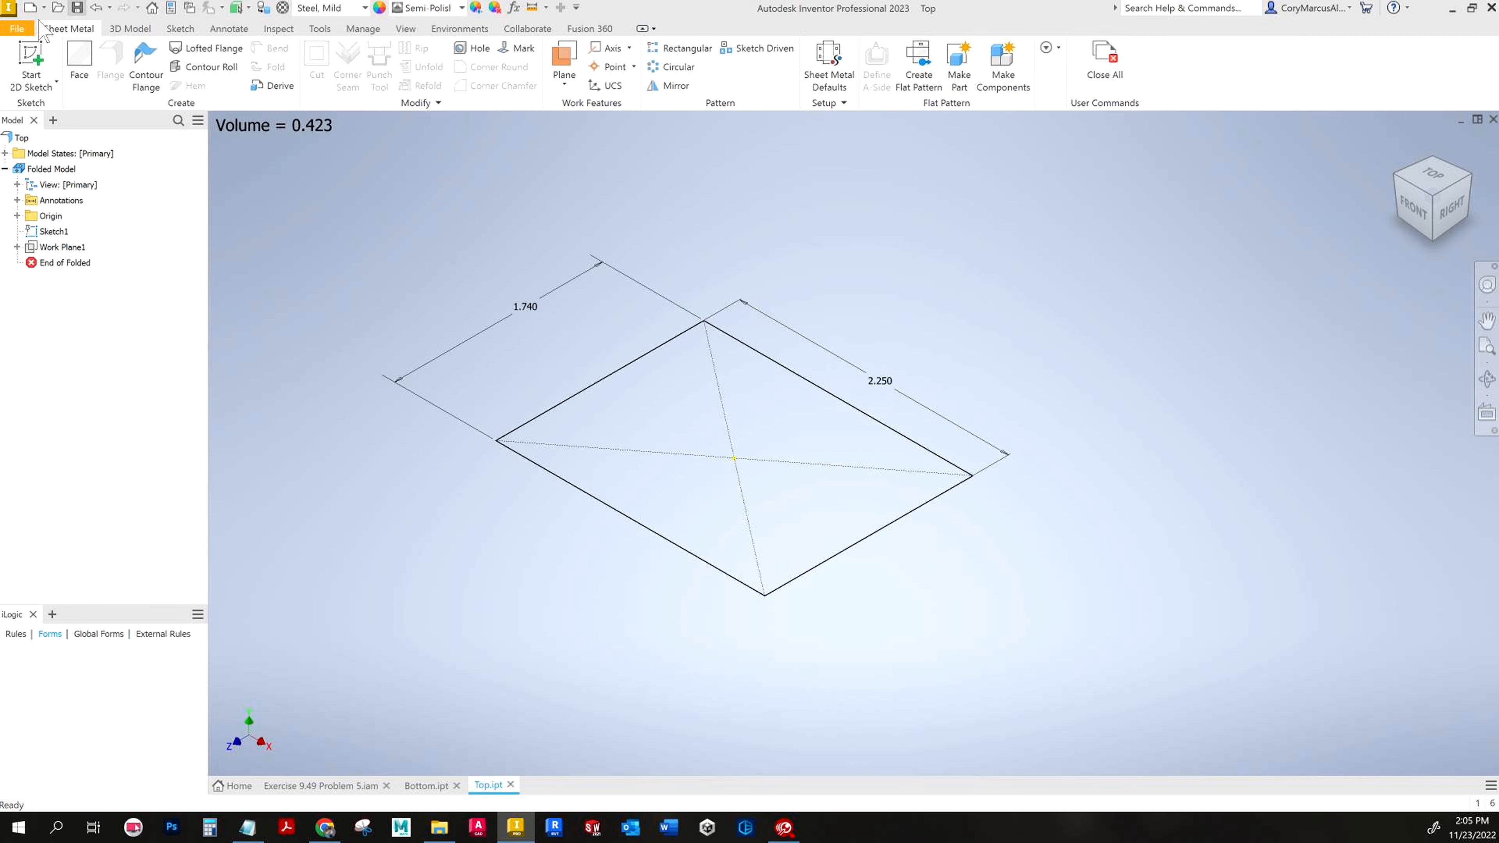
# Step: Save a copy of the stripped part as Middle in the Downloads folder and open that copy
pyautogui.click(16, 28)
pyautogui.moveTo(58, 196)
pyautogui.click(171, 146)
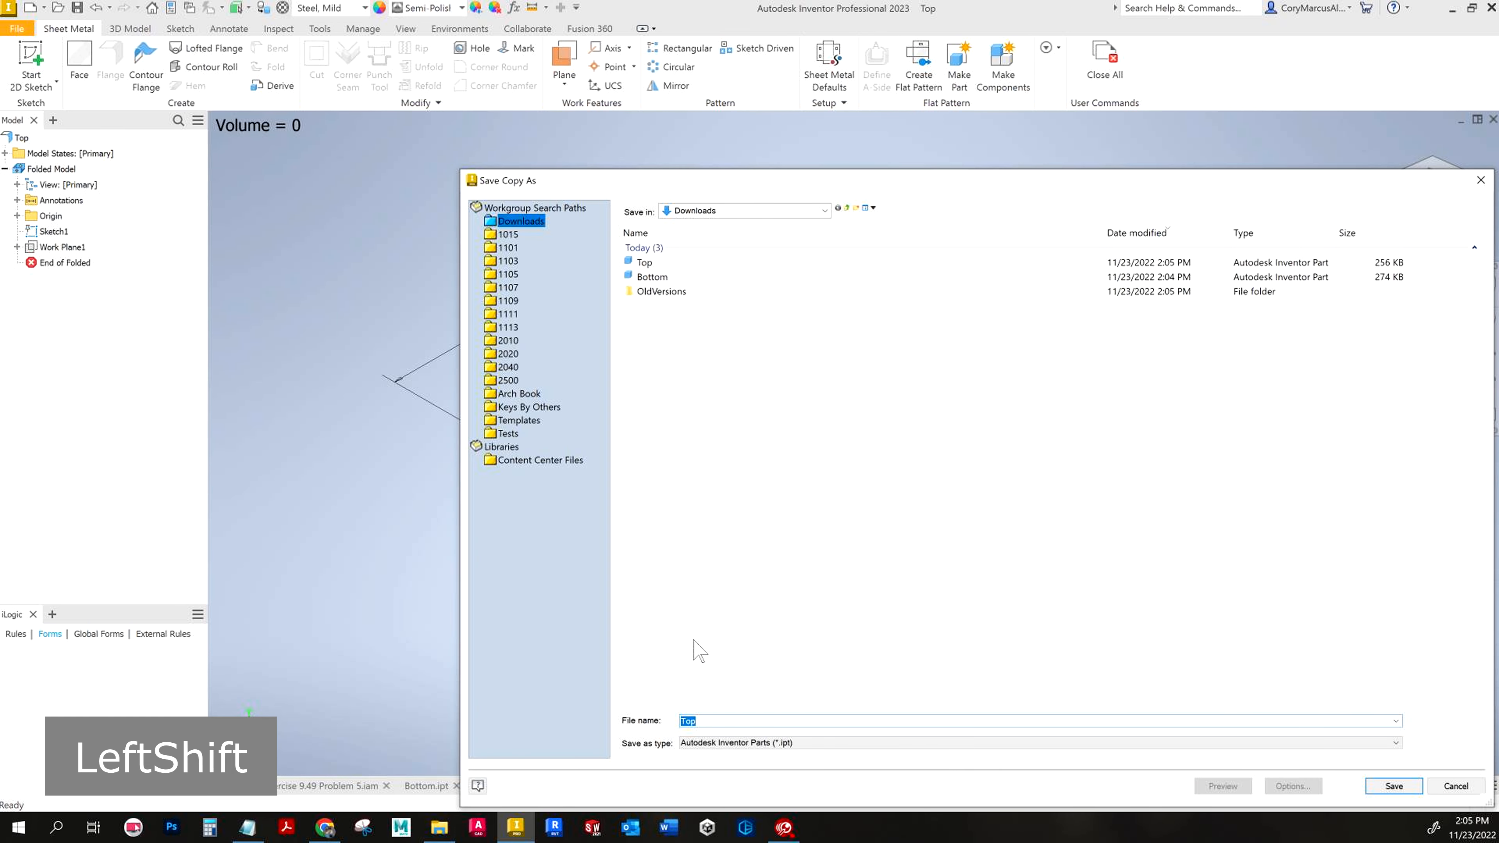
pyautogui.write('Middle')
pyautogui.press('Return')
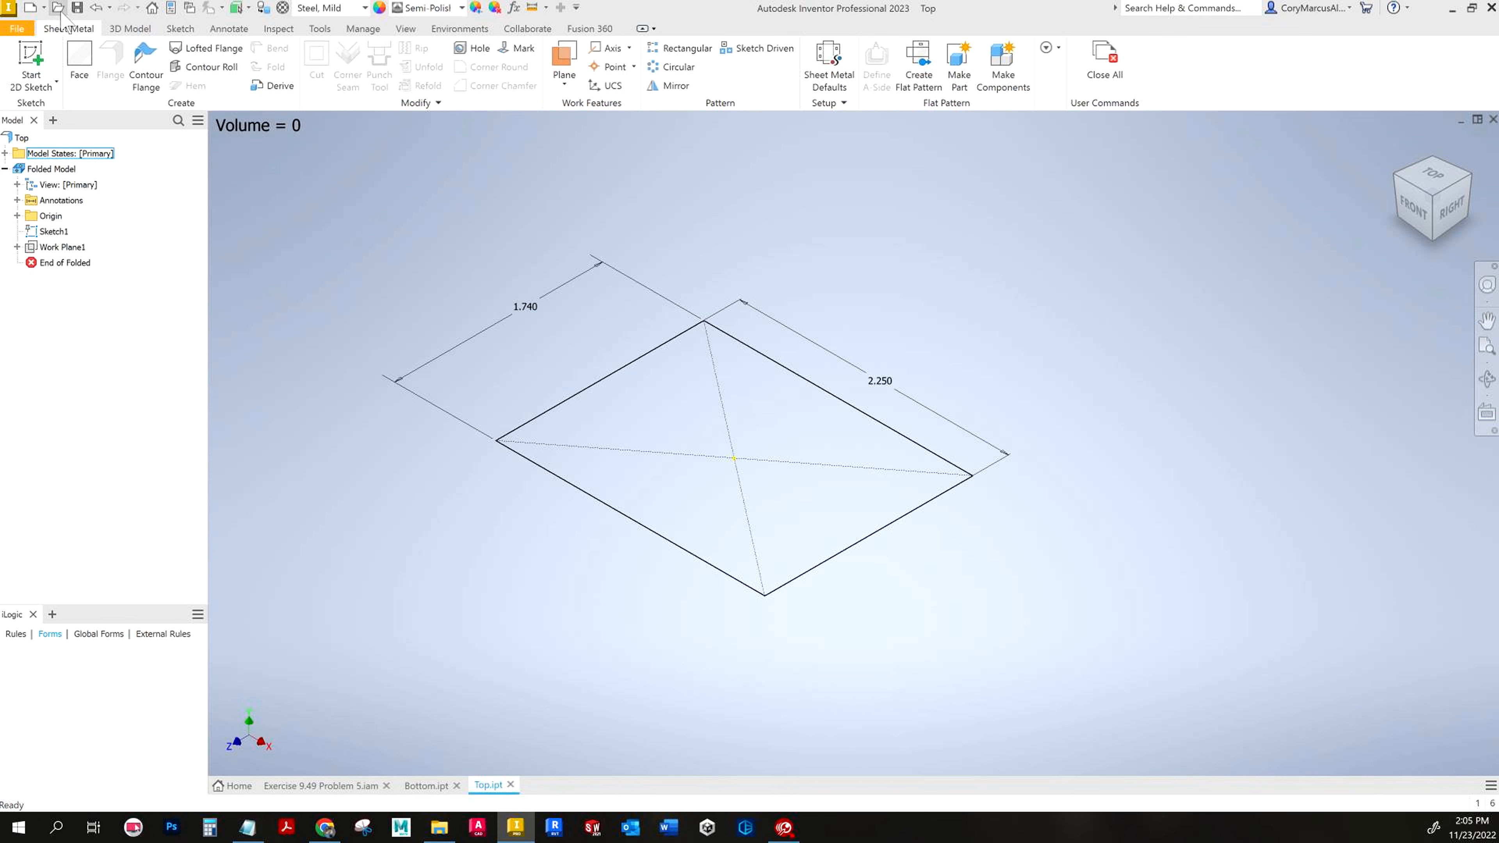
pyautogui.hotkey('ctrl', 'o')
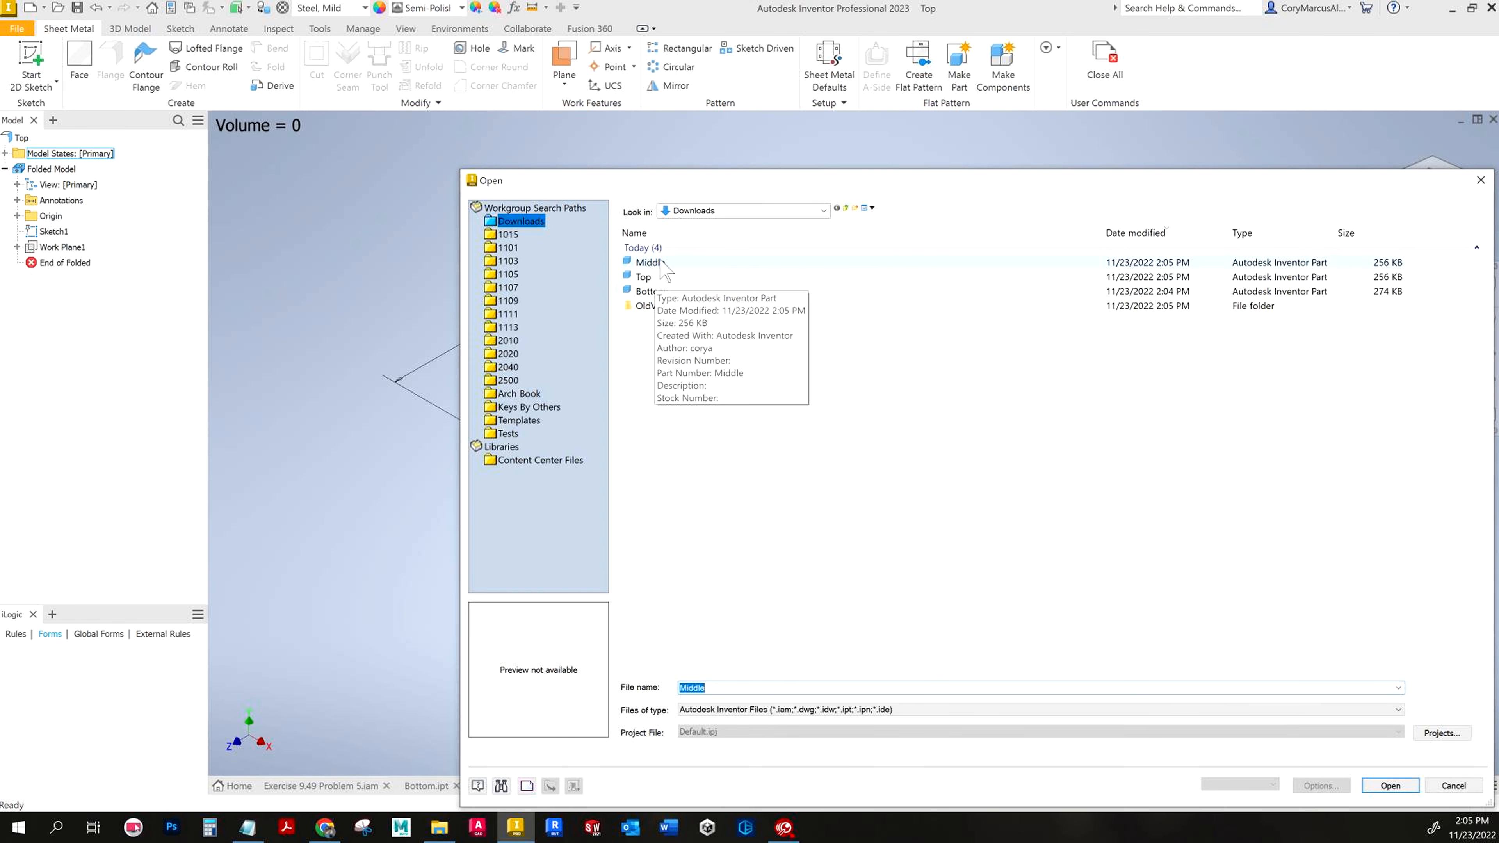
pyautogui.doubleClick(661, 260)
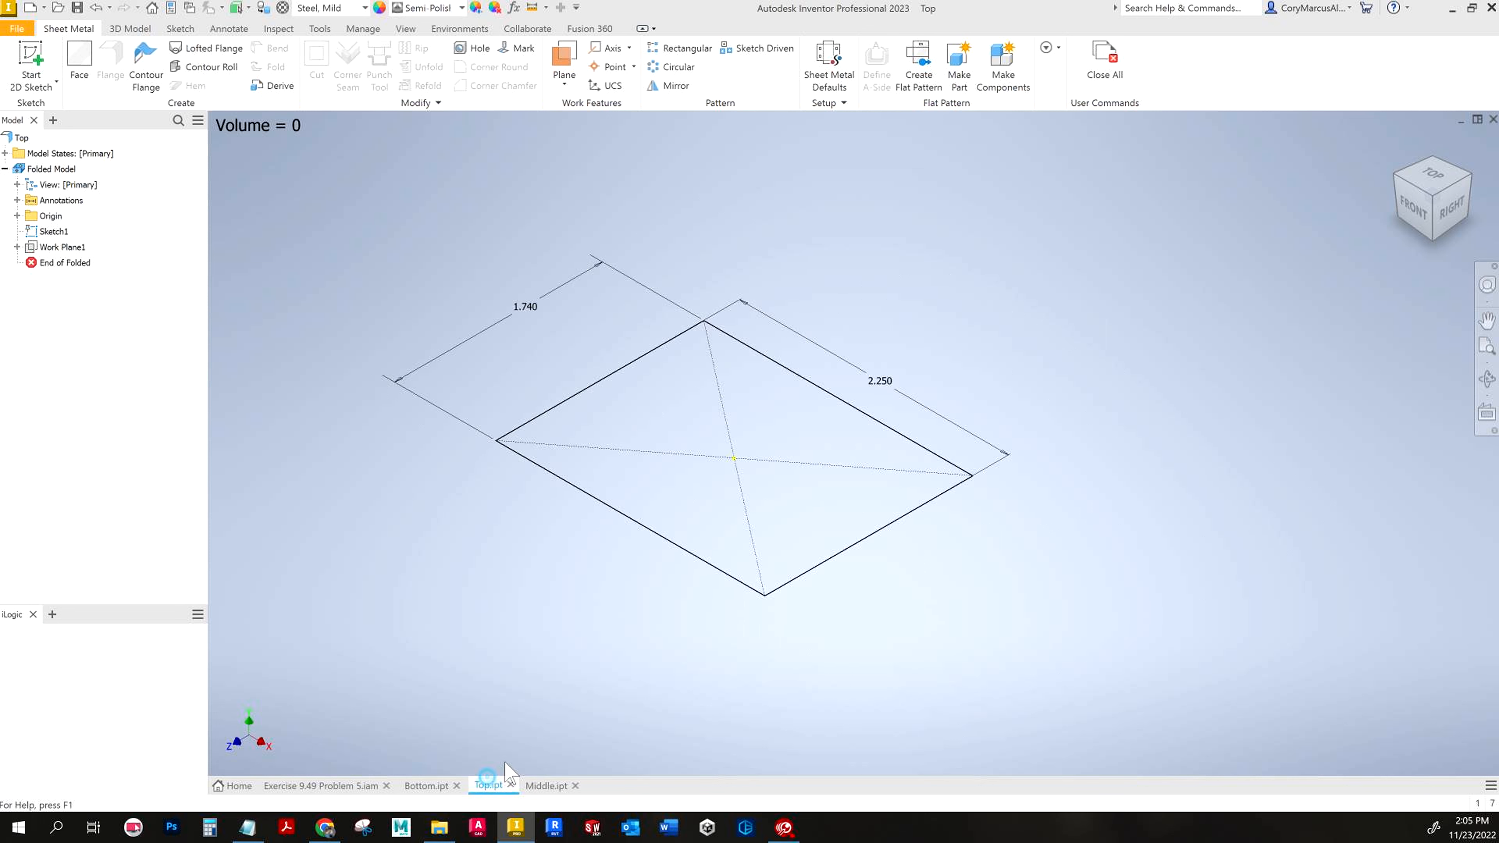
# Step: In the Top part, replace the rectangle sketch with a 1.5 in diameter circle centred on the origin in the horizontal XZ plane
pyautogui.rightClick(53, 232)
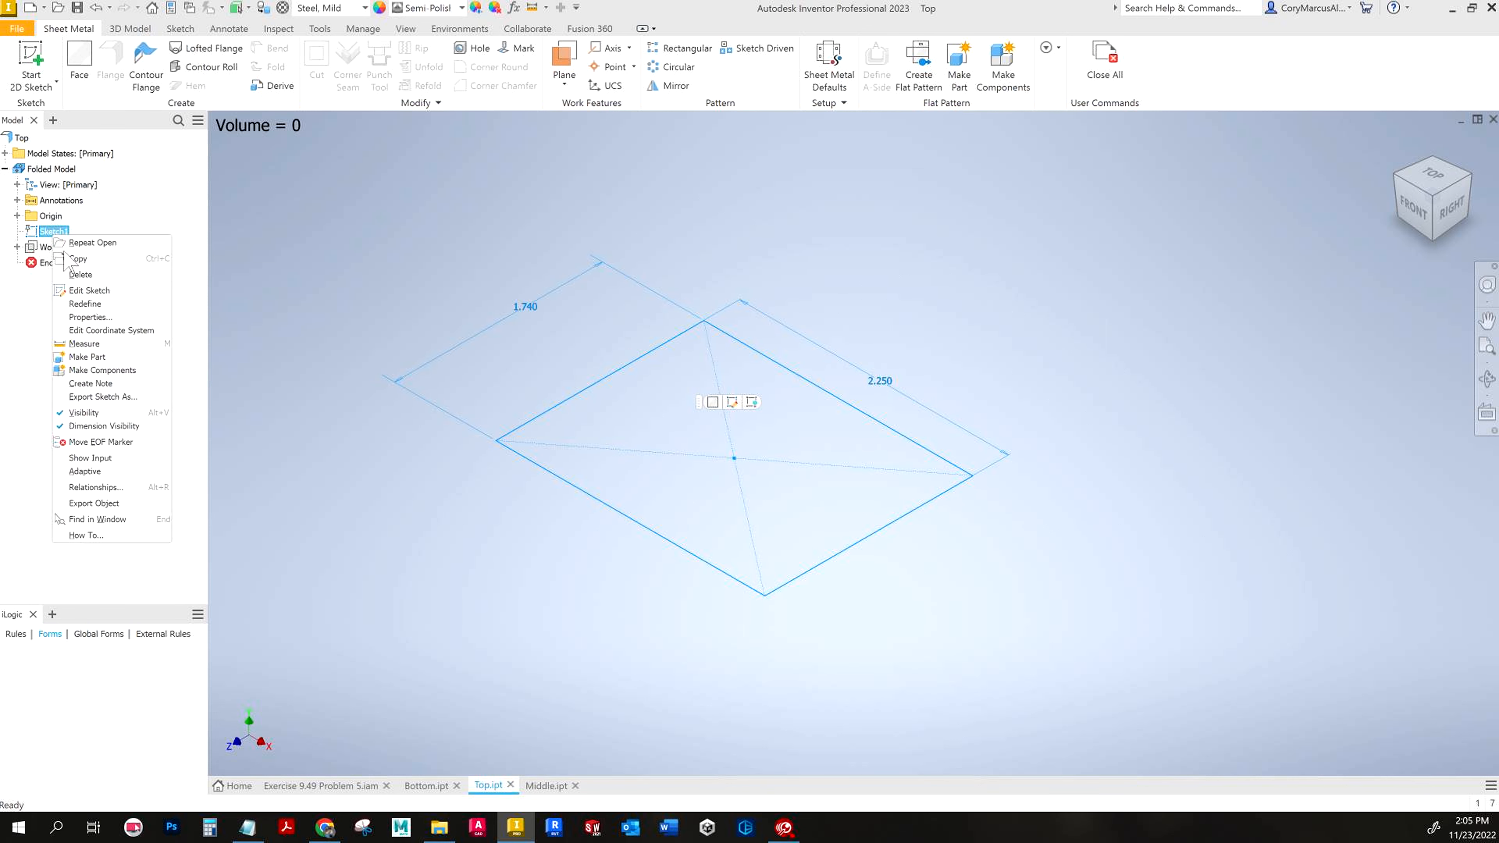
pyautogui.click(100, 274)
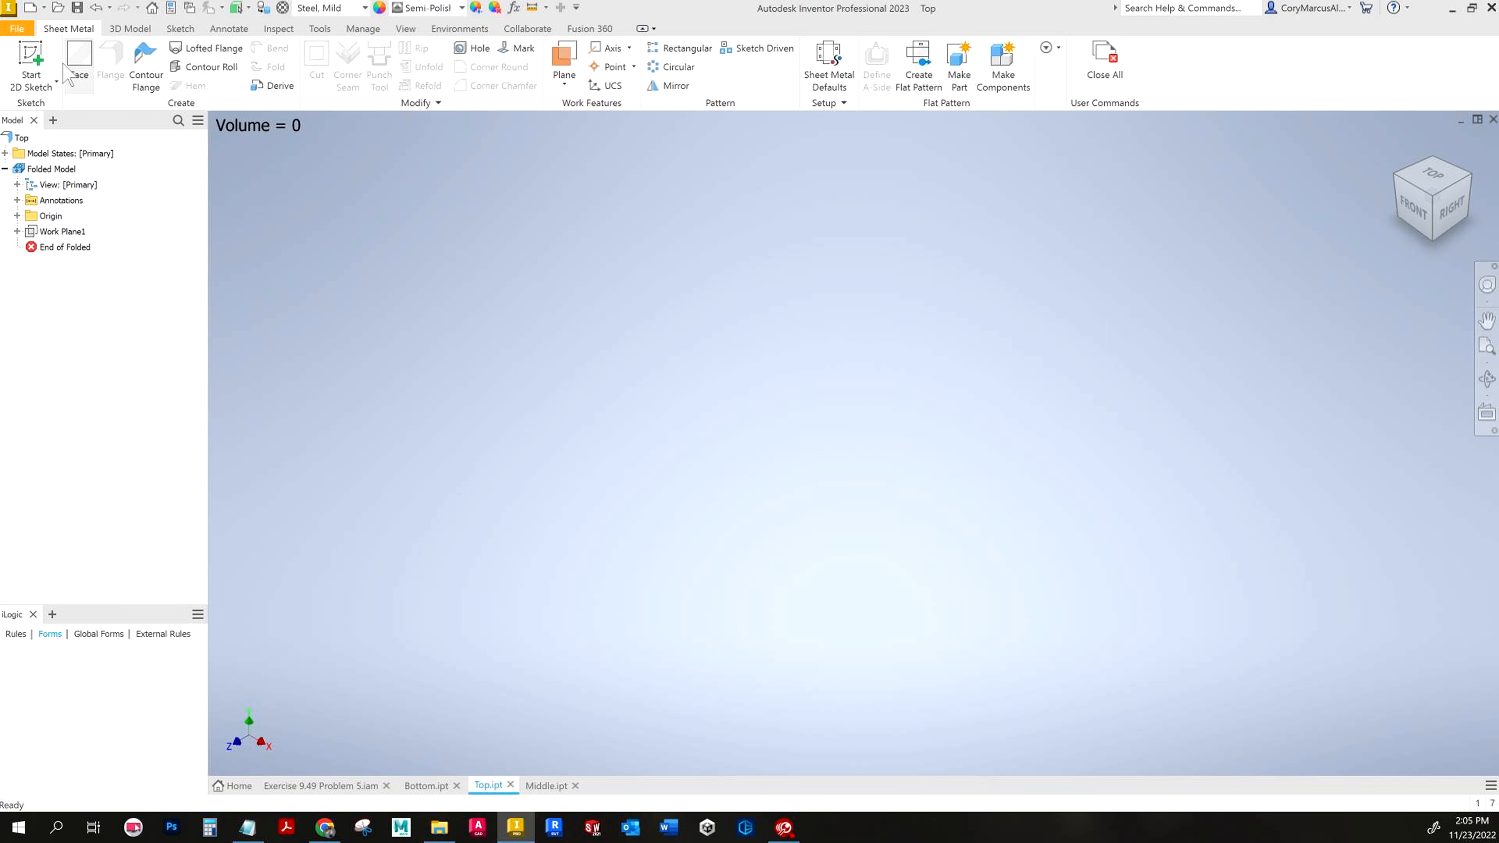
pyautogui.click(31, 59)
pyautogui.click(745, 478)
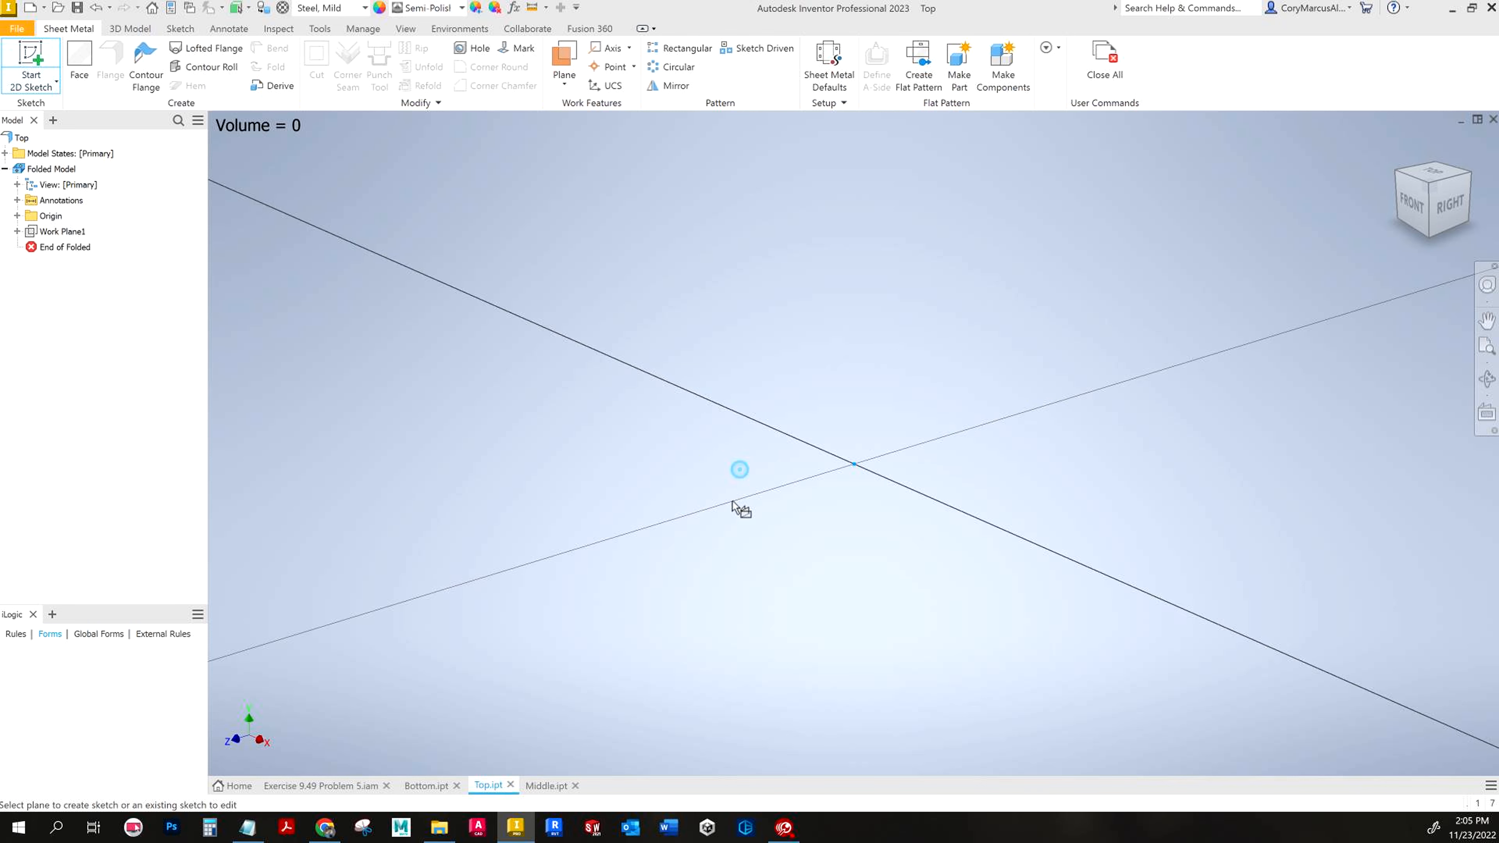
pyautogui.click(118, 57)
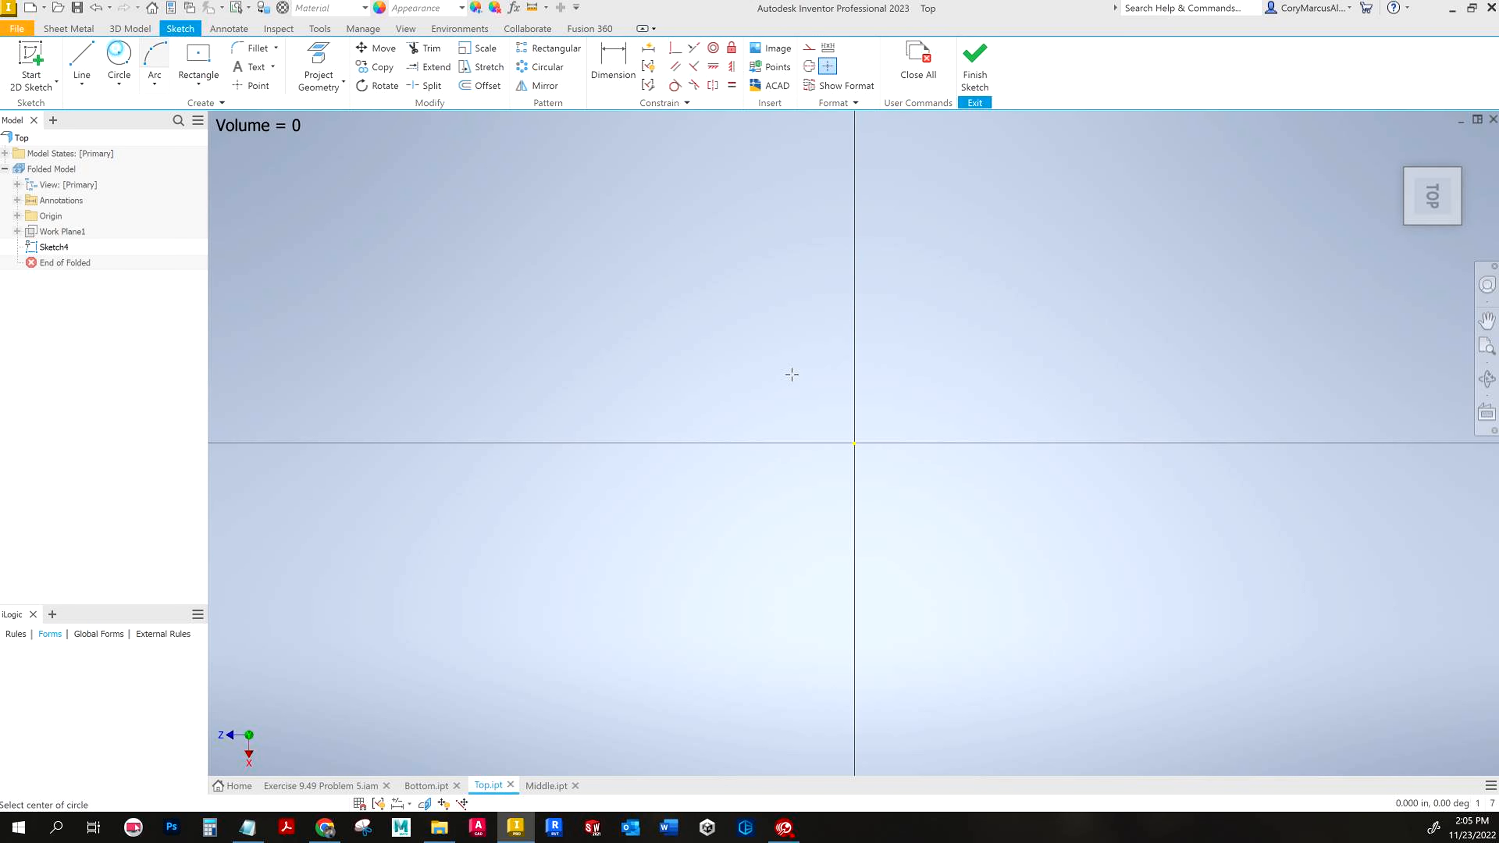
pyautogui.click(854, 443)
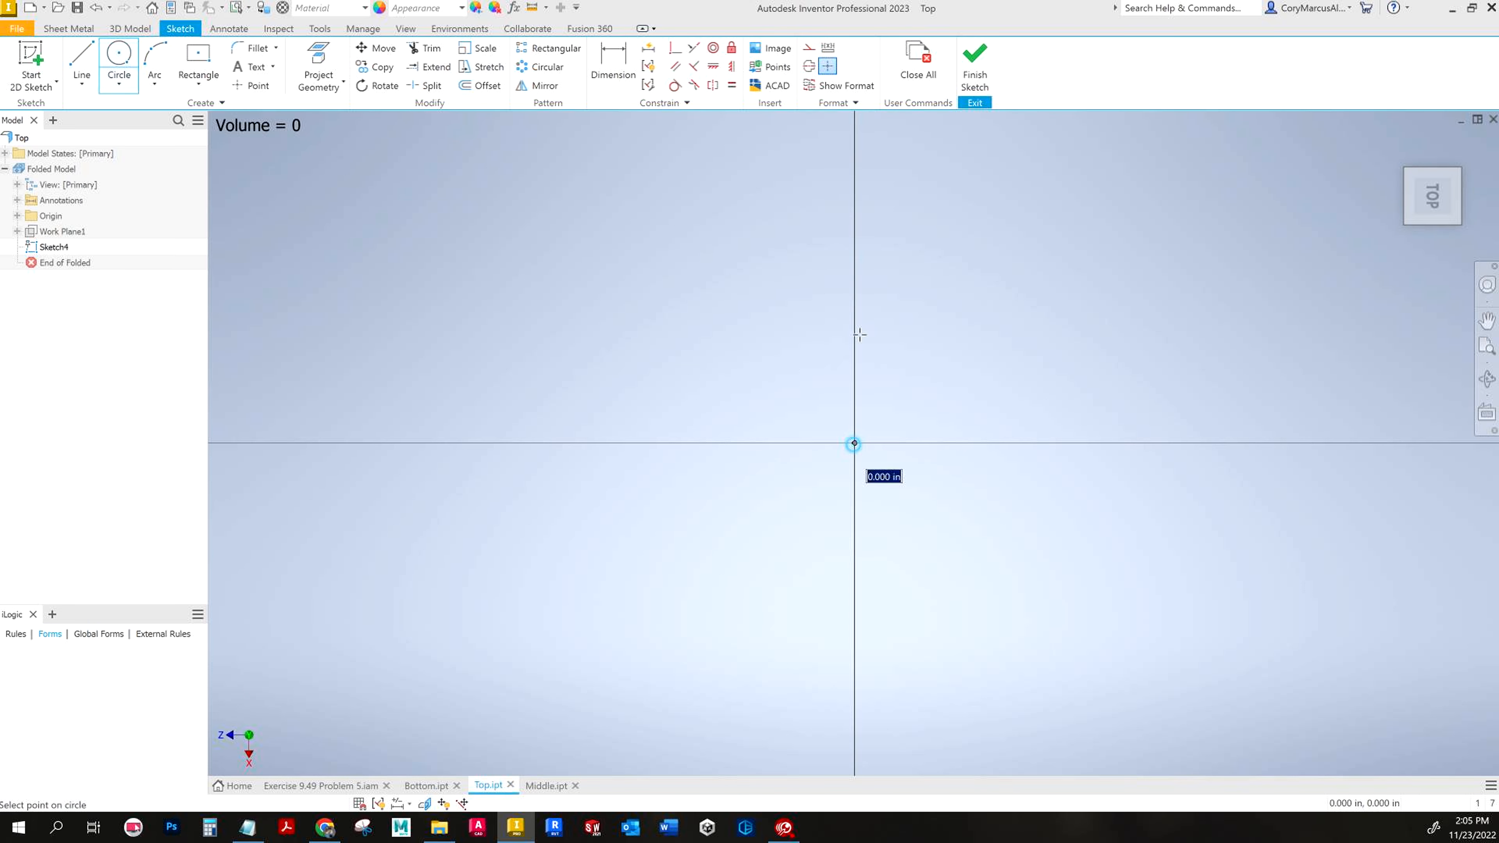
pyautogui.hotkey('alt', 'Tab')
pyautogui.hotkey('alt', 'Tab')
pyautogui.write('1.5')
pyautogui.press('Return')
pyautogui.click(975, 65)
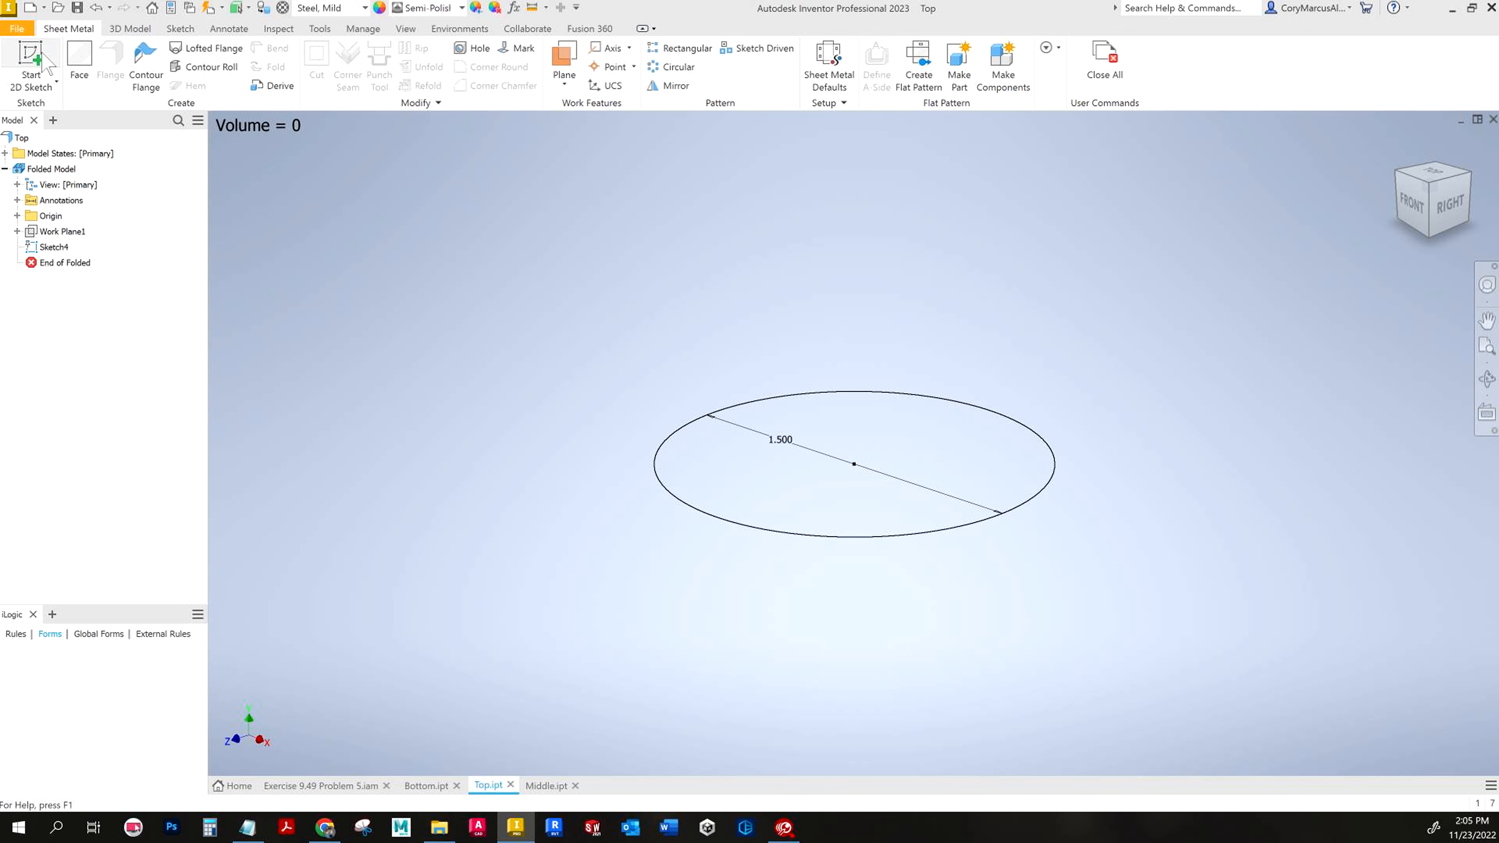
# Step: Project the 1.5 in circle into a new sketch on the offset work plane and finish the sketch
pyautogui.click(31, 62)
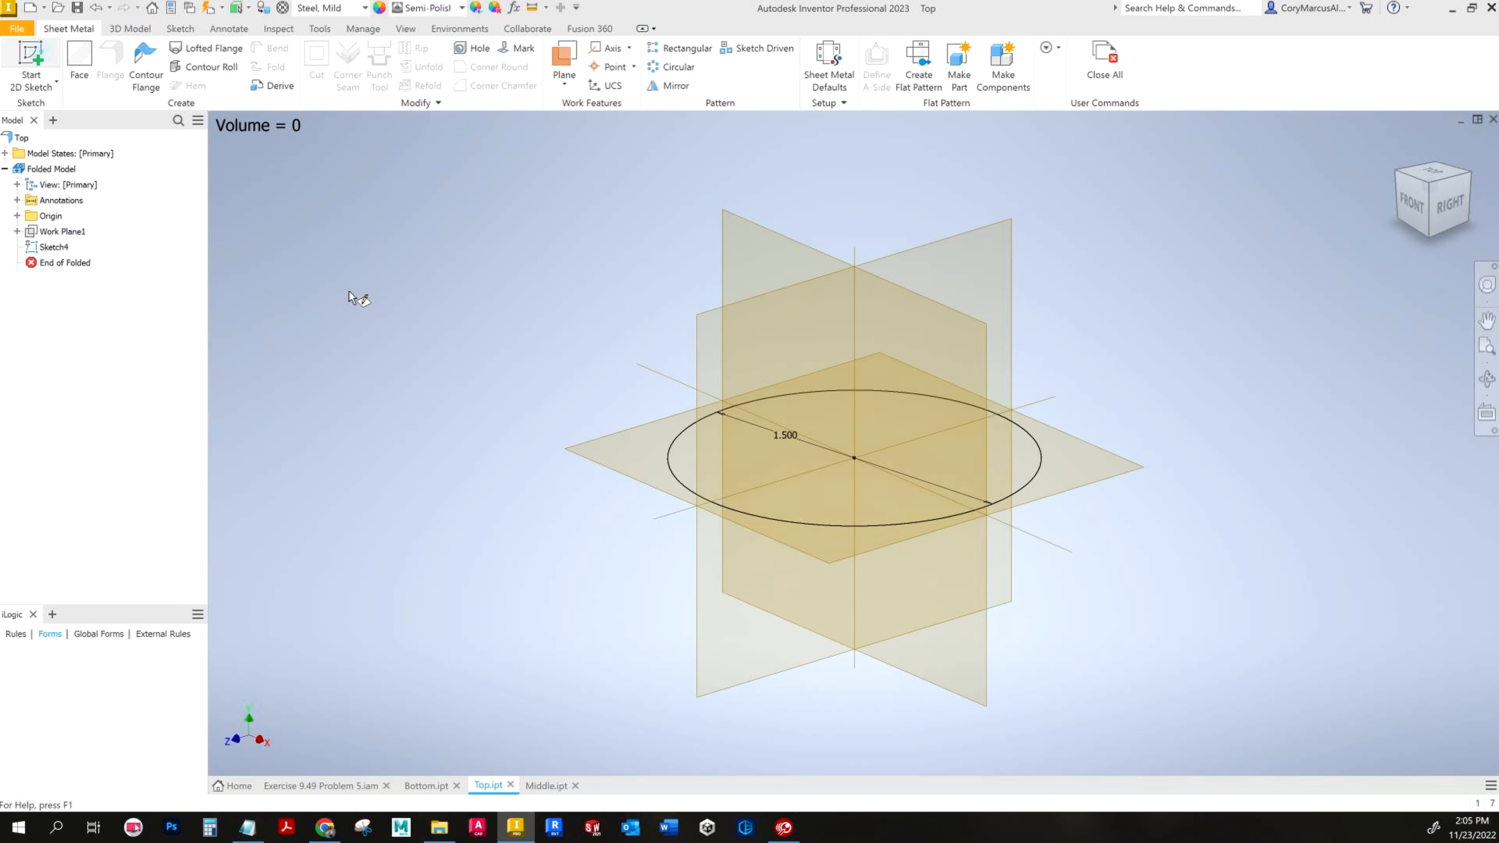
pyautogui.click(65, 235)
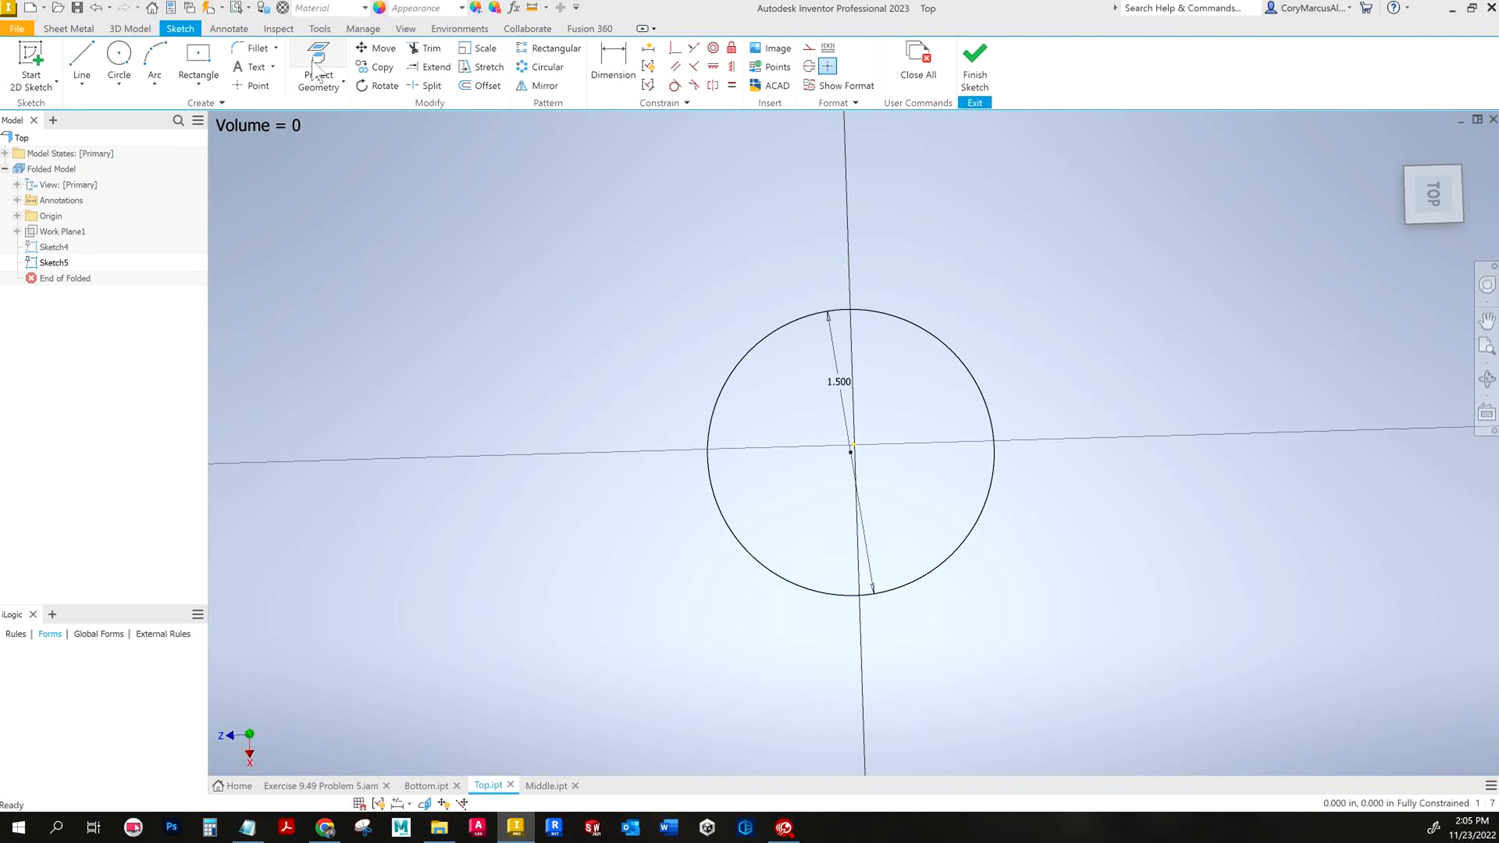
pyautogui.press('F6')
pyautogui.click(313, 60)
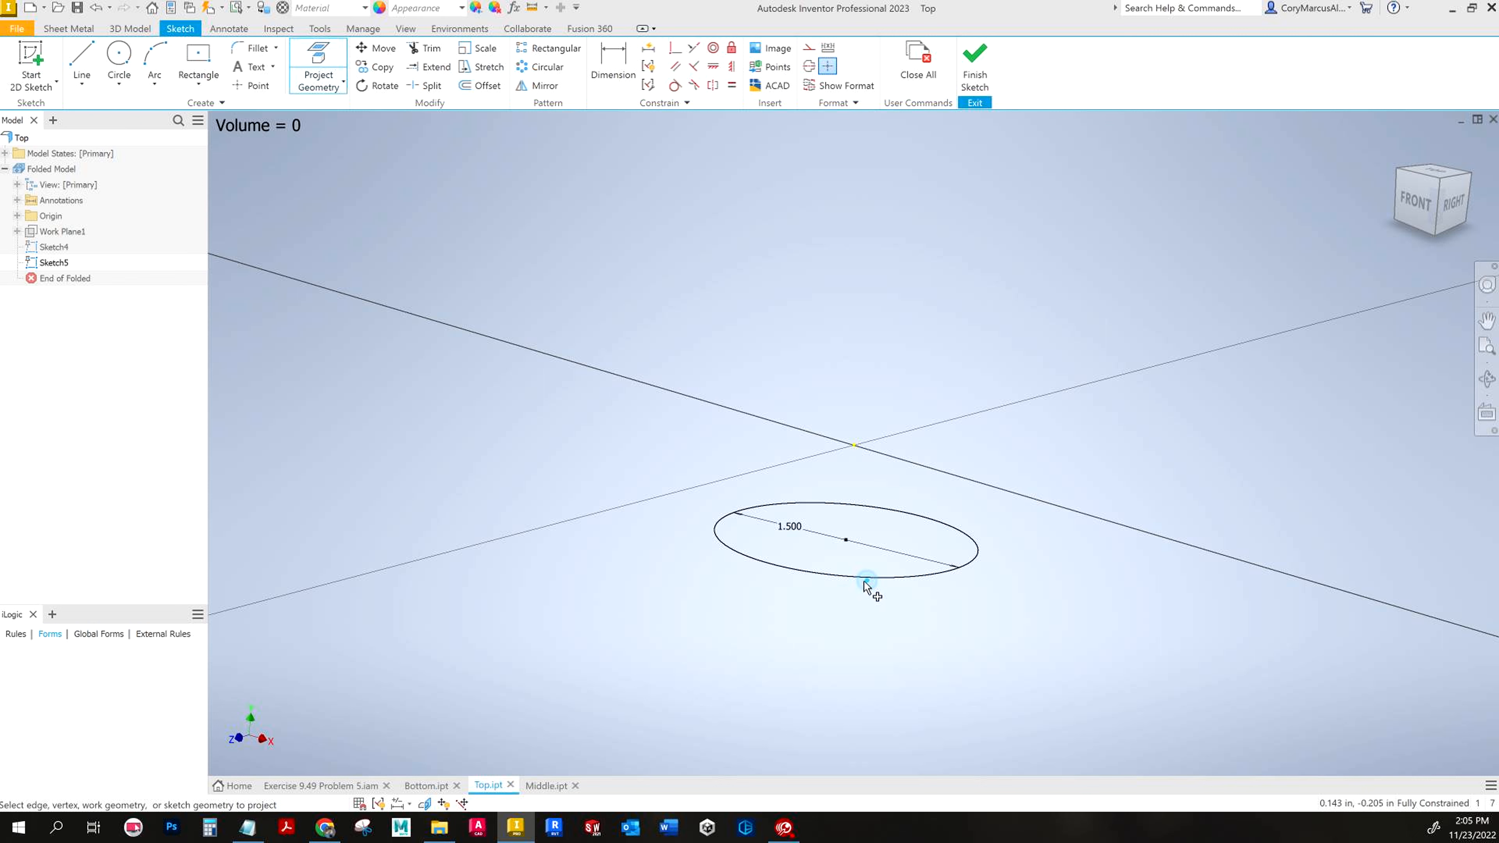
pyautogui.click(865, 577)
pyautogui.click(975, 66)
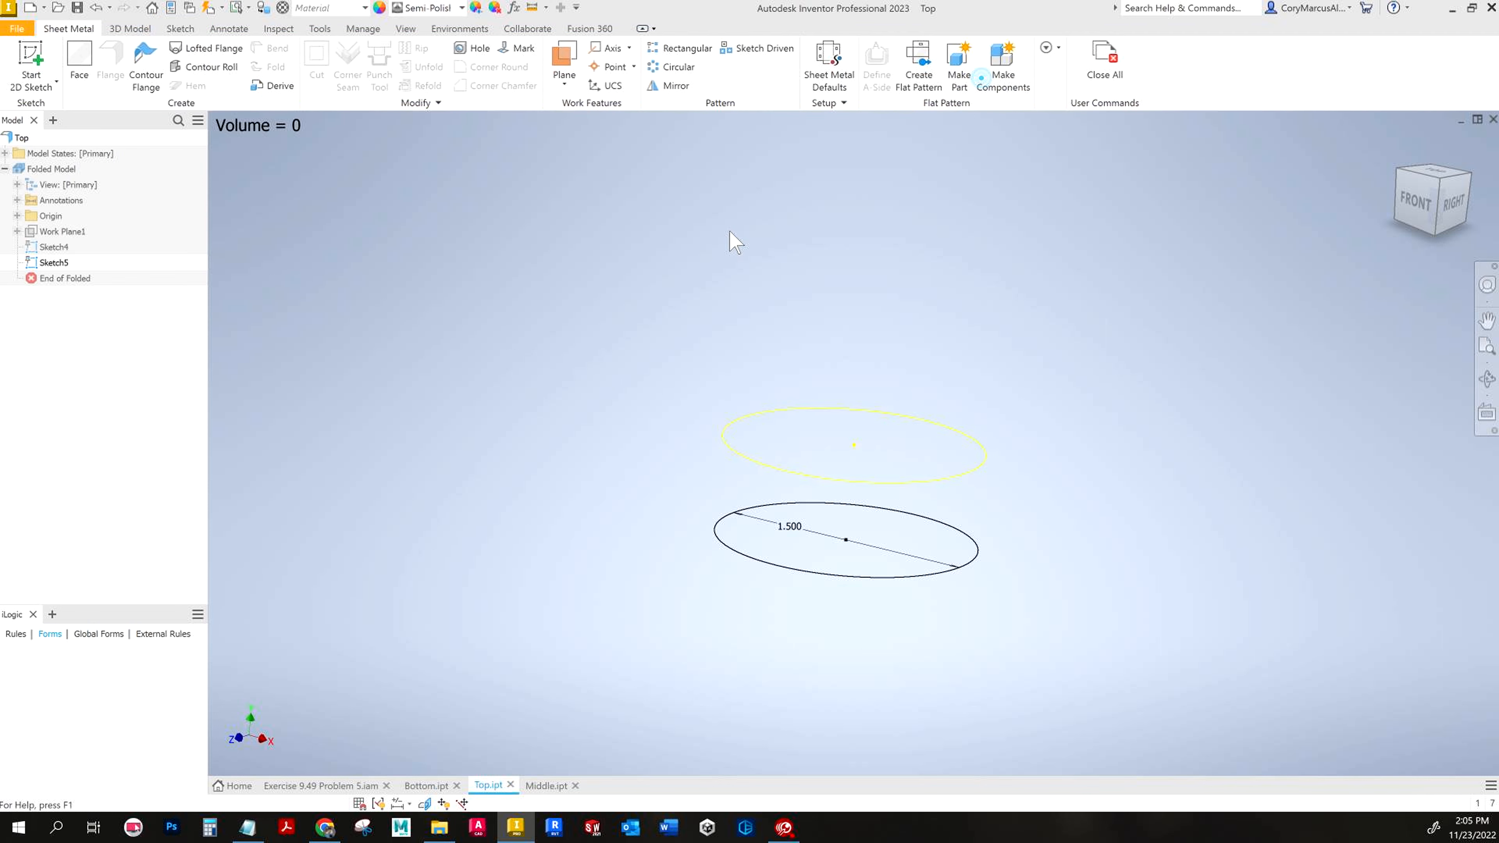
# Step: Create a die-formed lofted flange between the lower and upper circles, with the material thickness offset to the inside
pyautogui.click(206, 48)
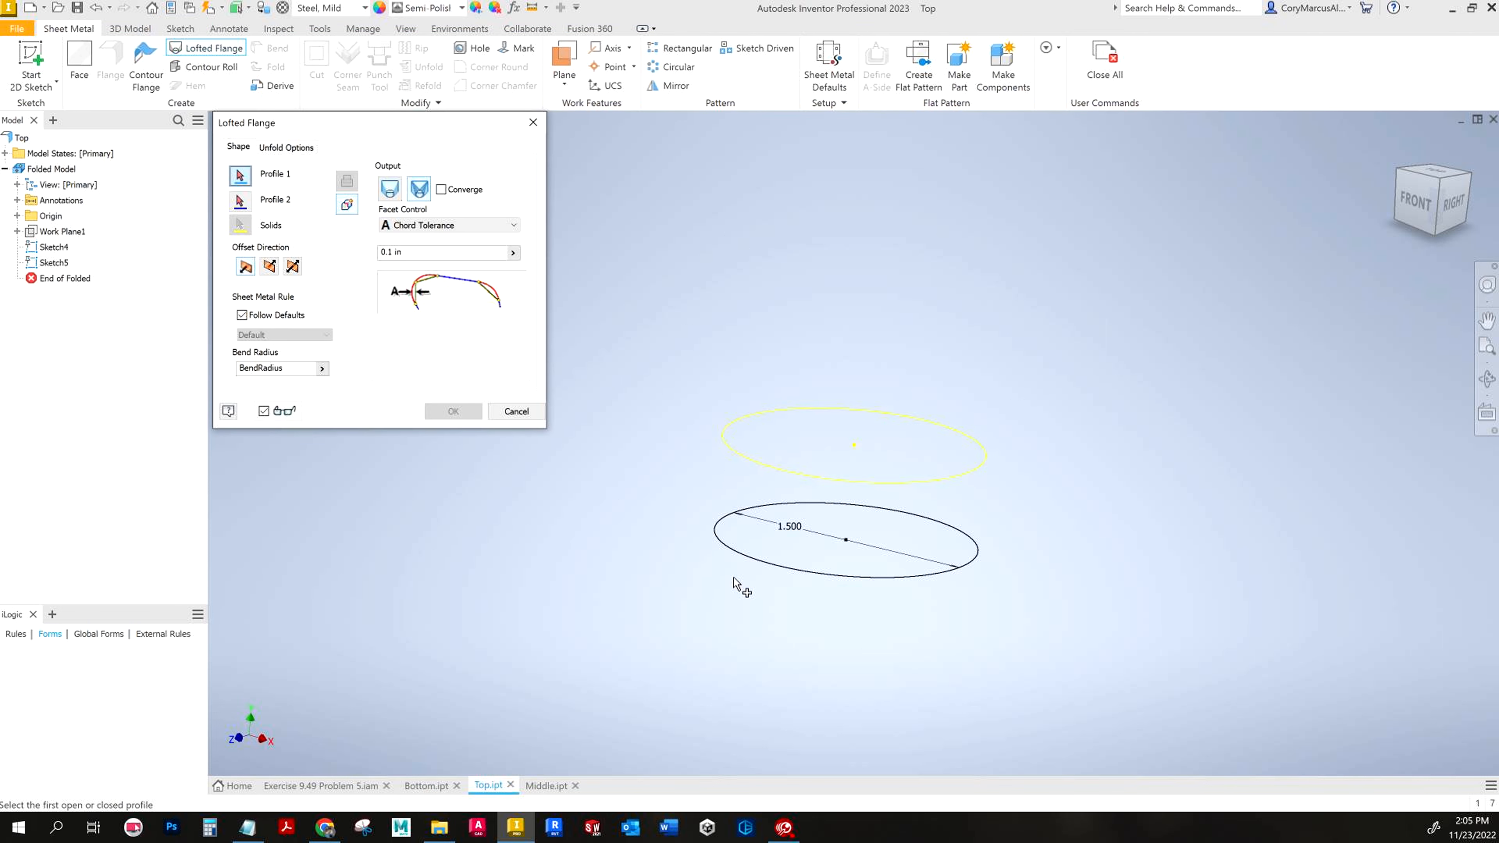
pyautogui.click(749, 563)
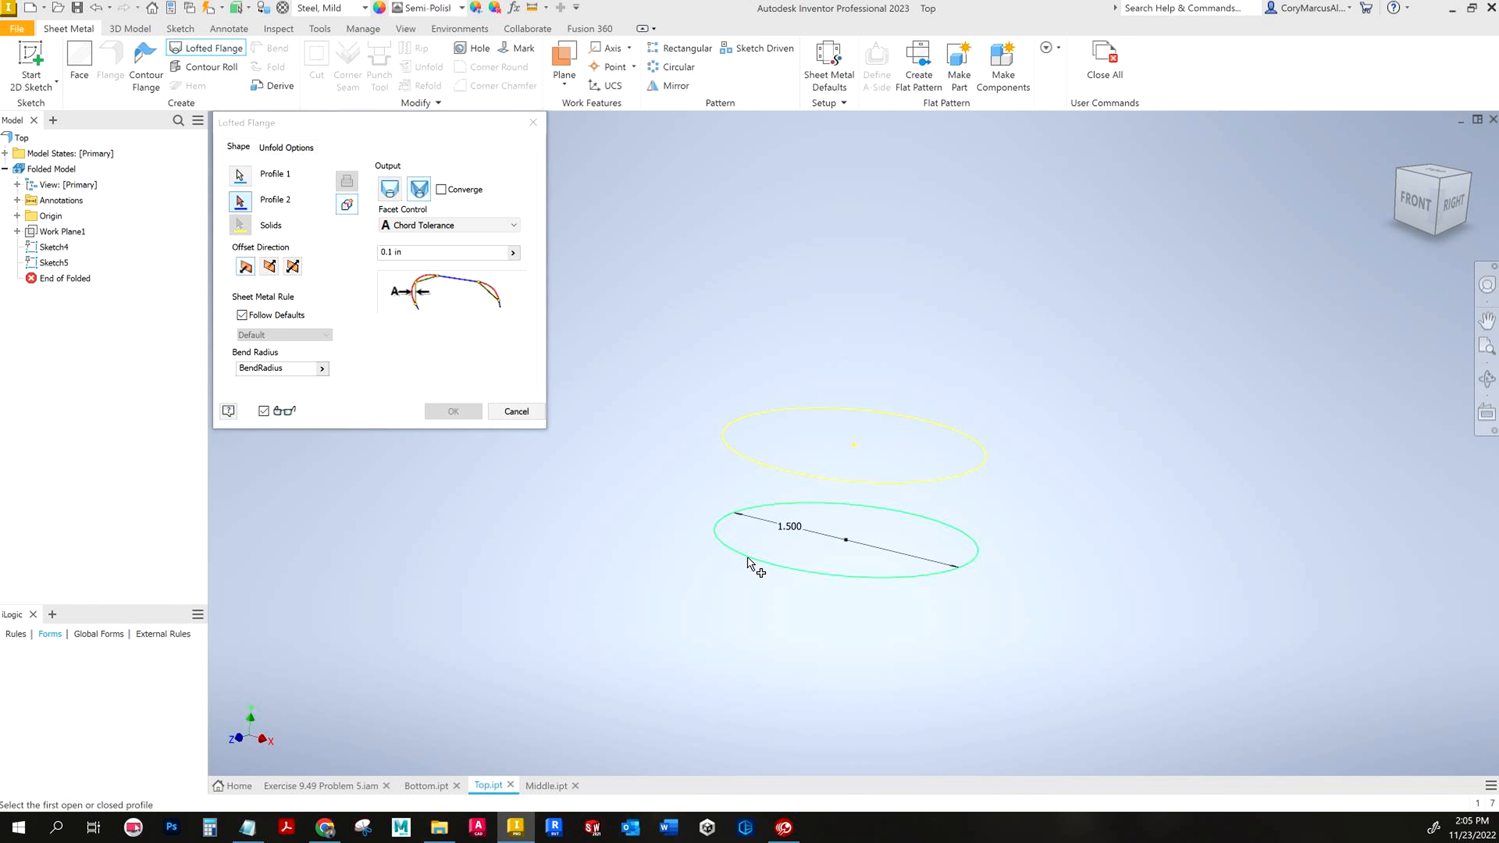
pyautogui.click(768, 471)
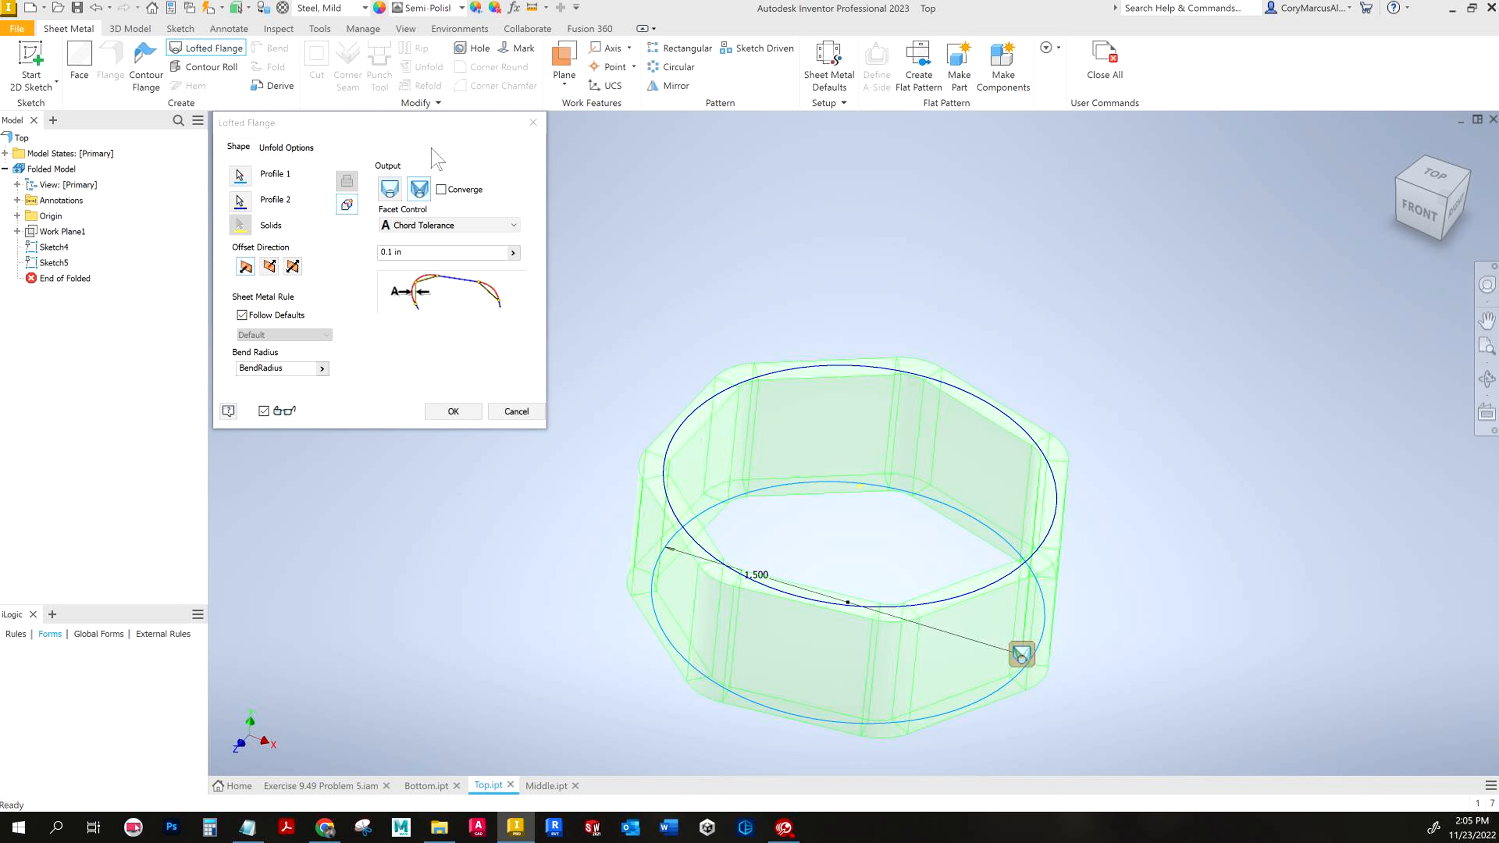
pyautogui.click(385, 196)
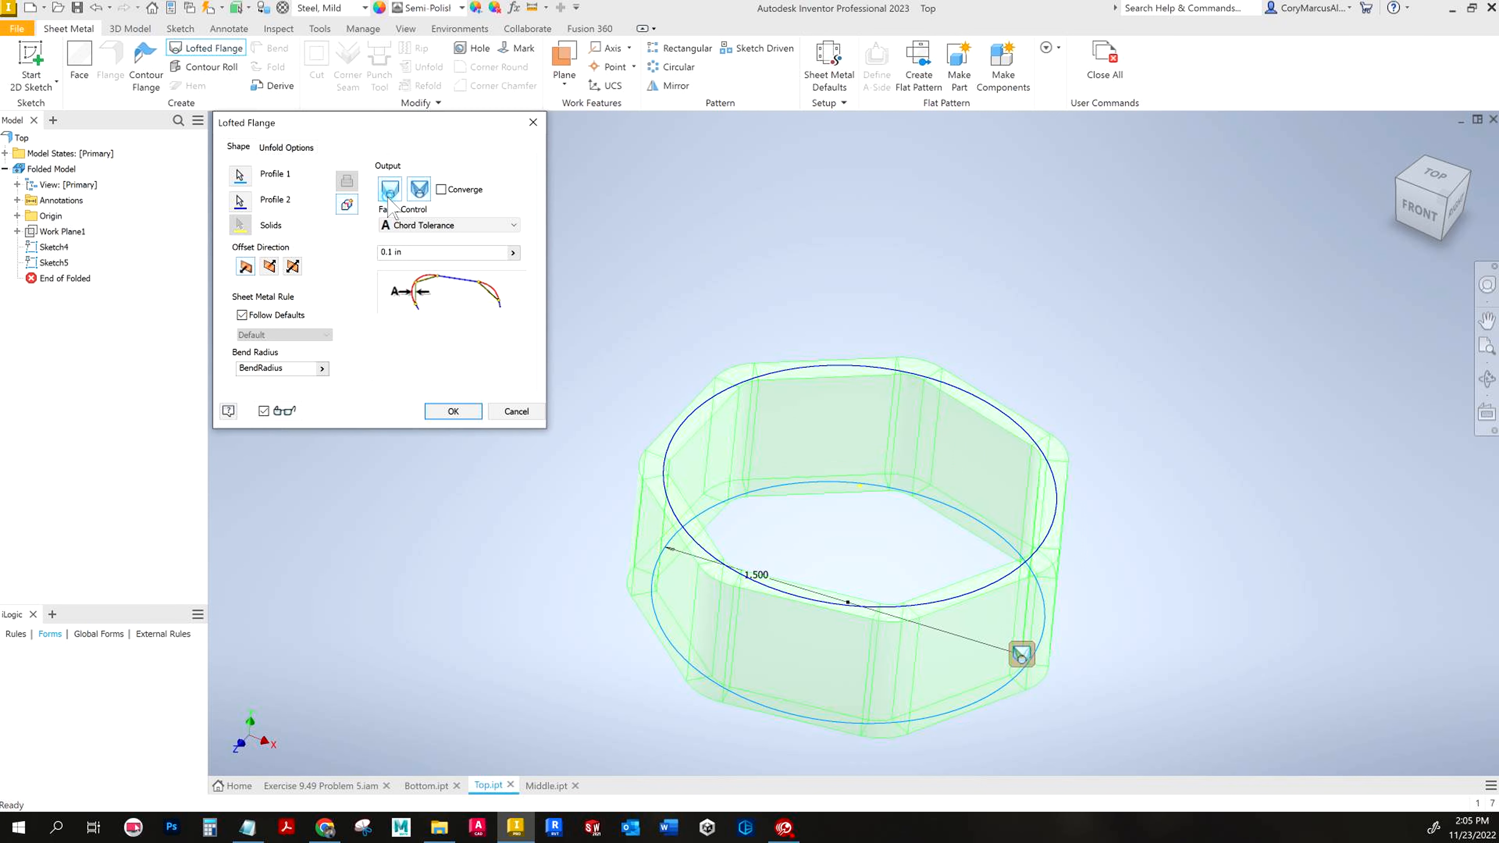
pyautogui.click(270, 271)
pyautogui.click(450, 411)
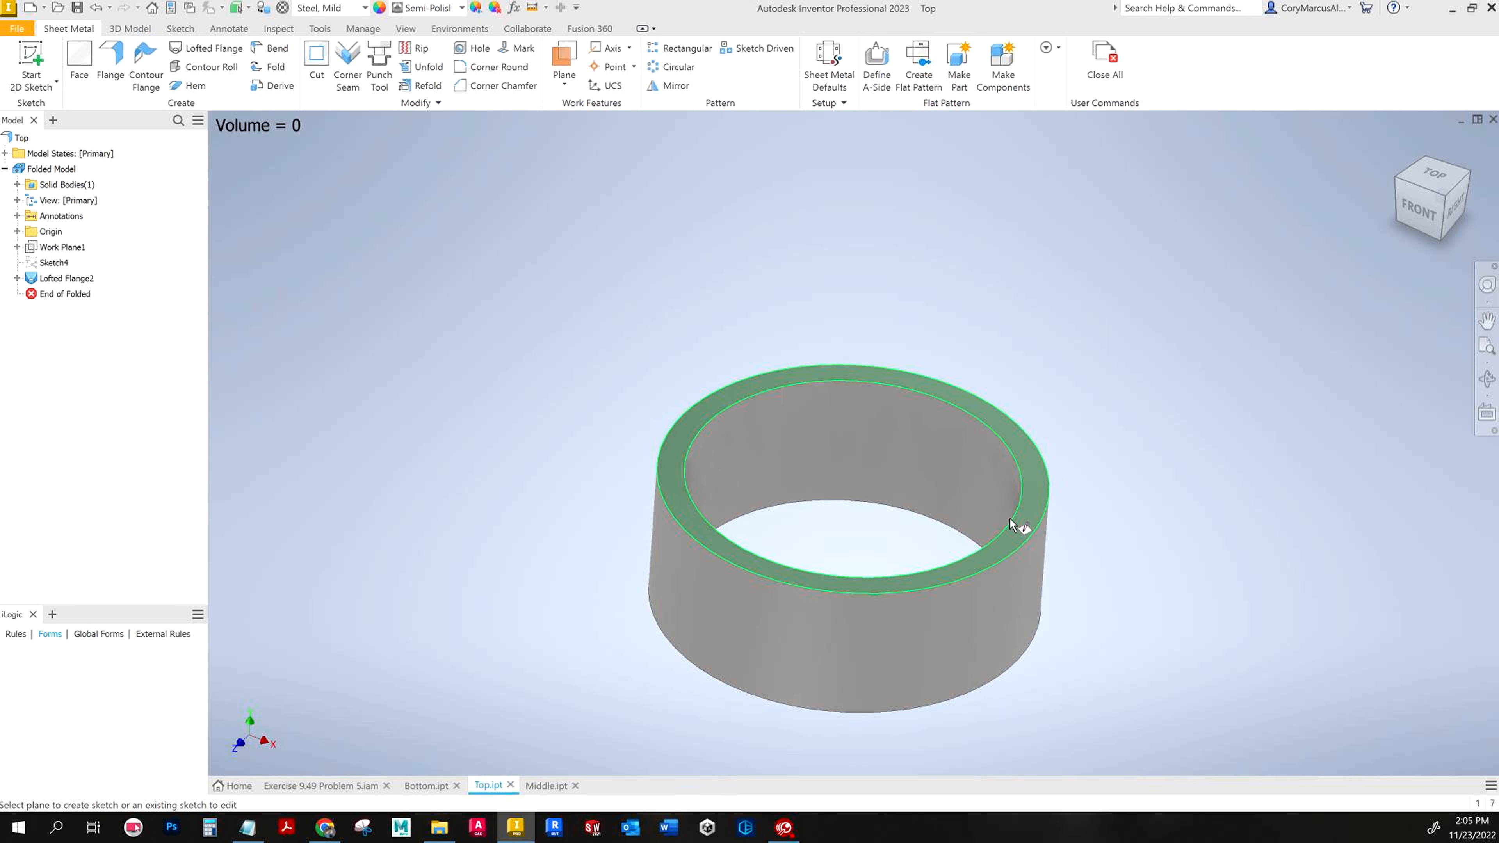
# Step: Sketch a point on the outer edge of the ring's top face, constrain it horizontally to the centre point, and finish the sketch
pyautogui.click(1020, 522)
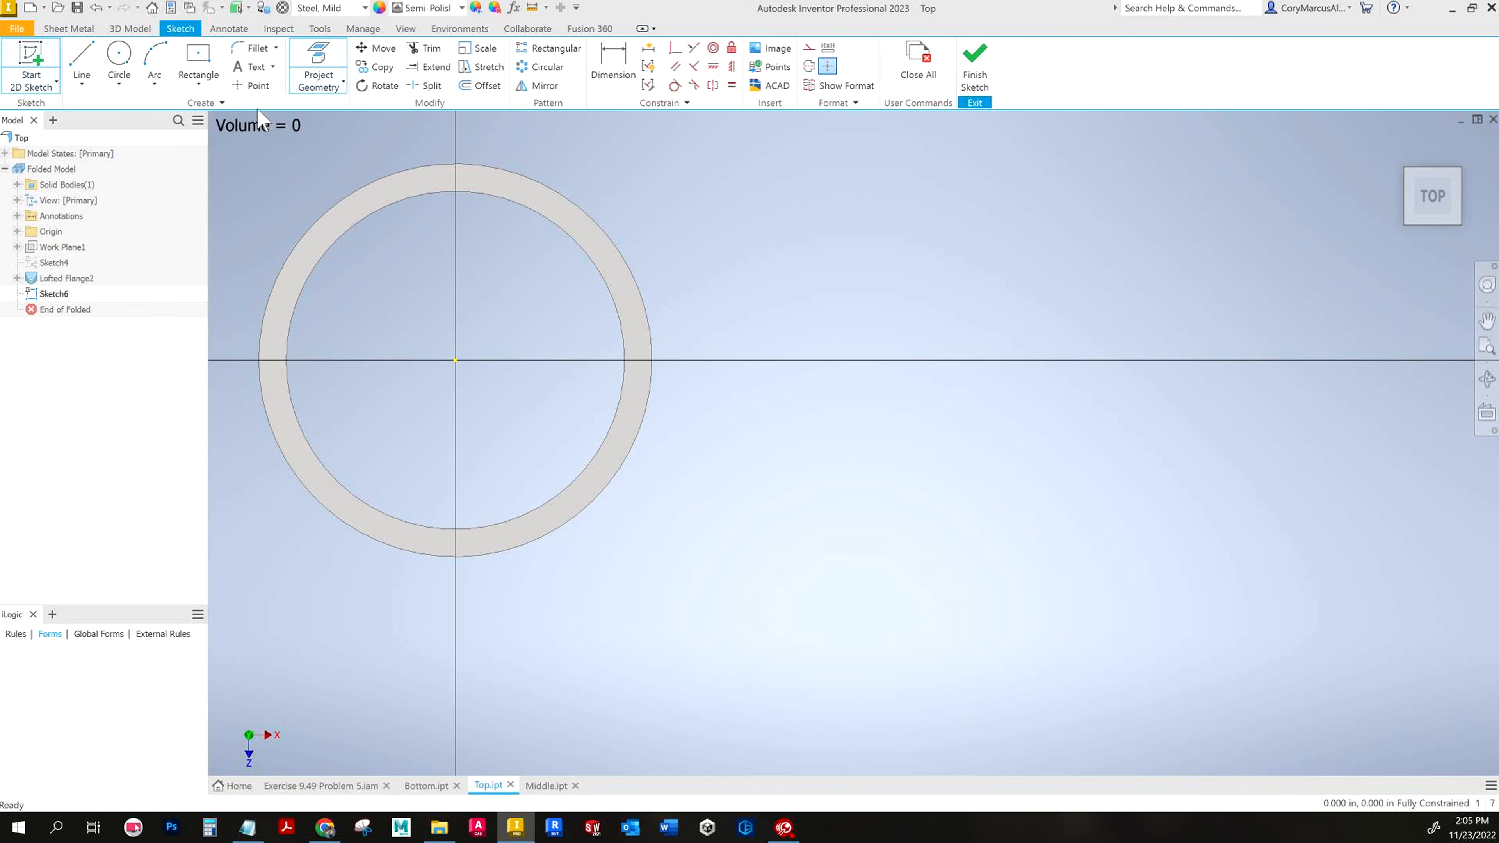
pyautogui.click(251, 85)
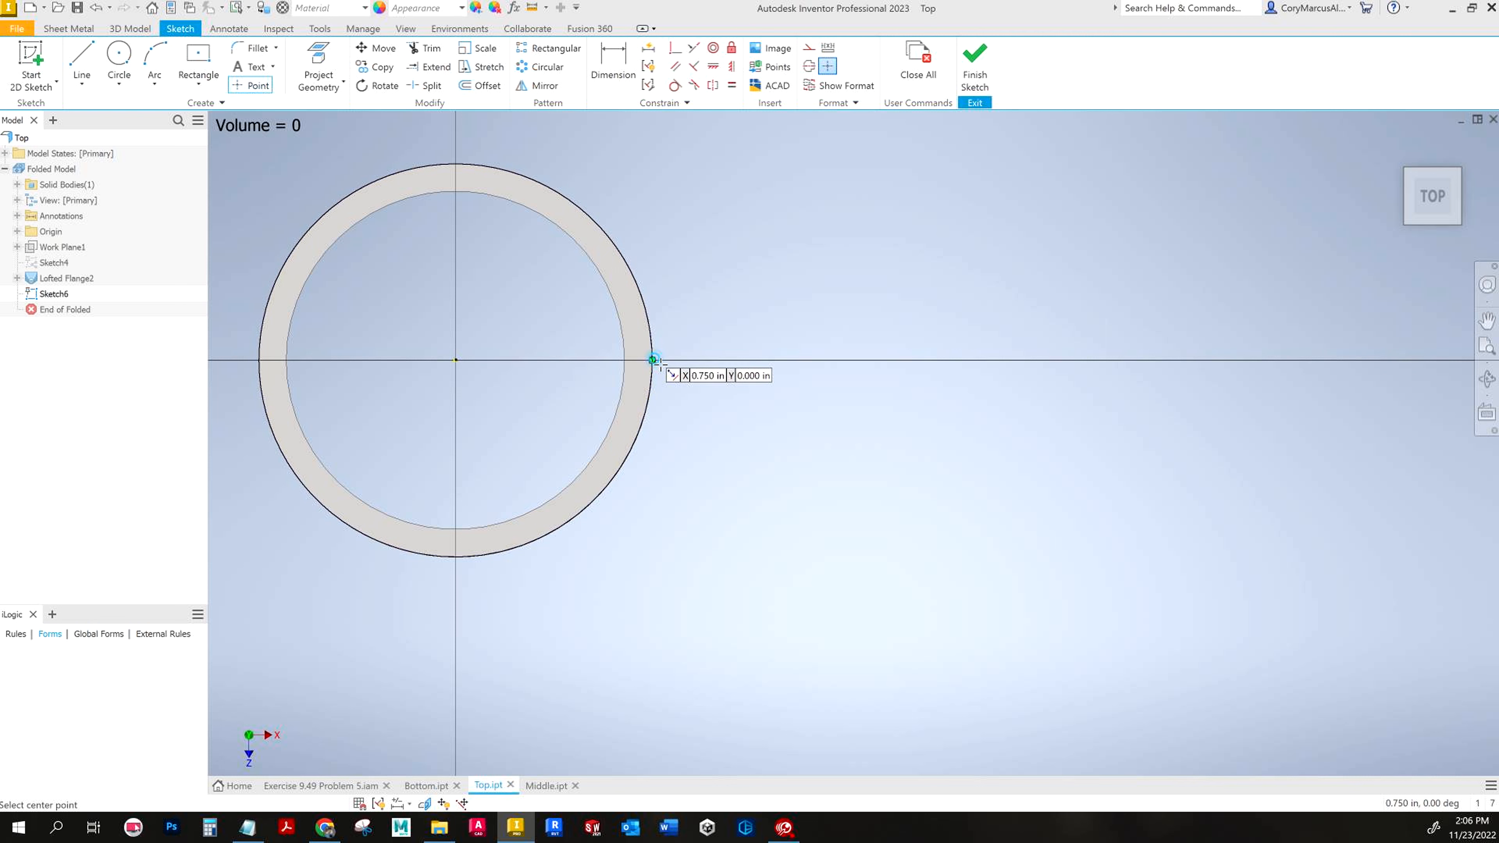
pyautogui.press('Escape')
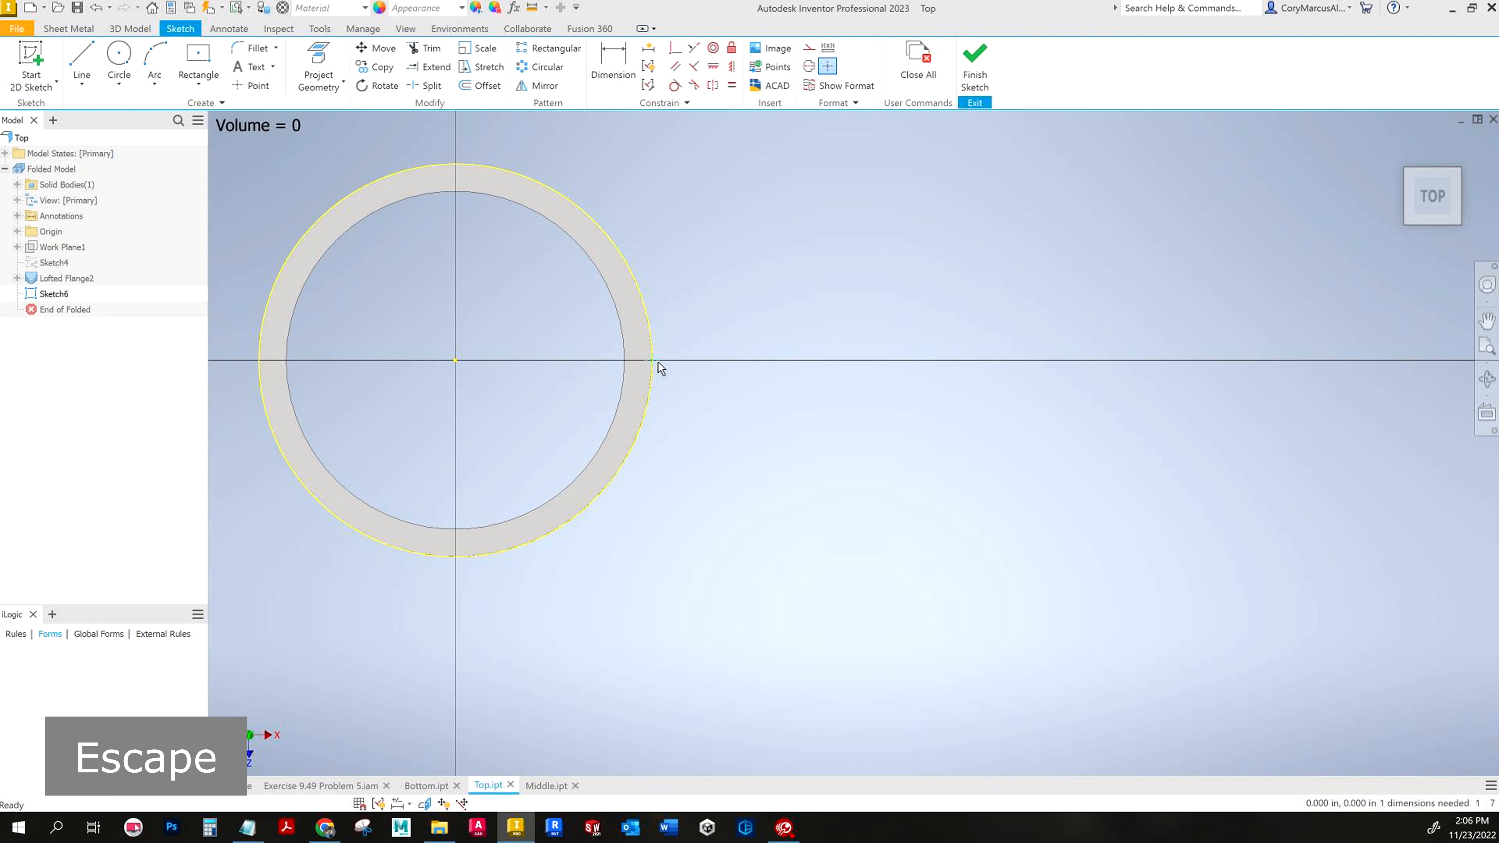
pyautogui.click(713, 66)
pyautogui.click(652, 399)
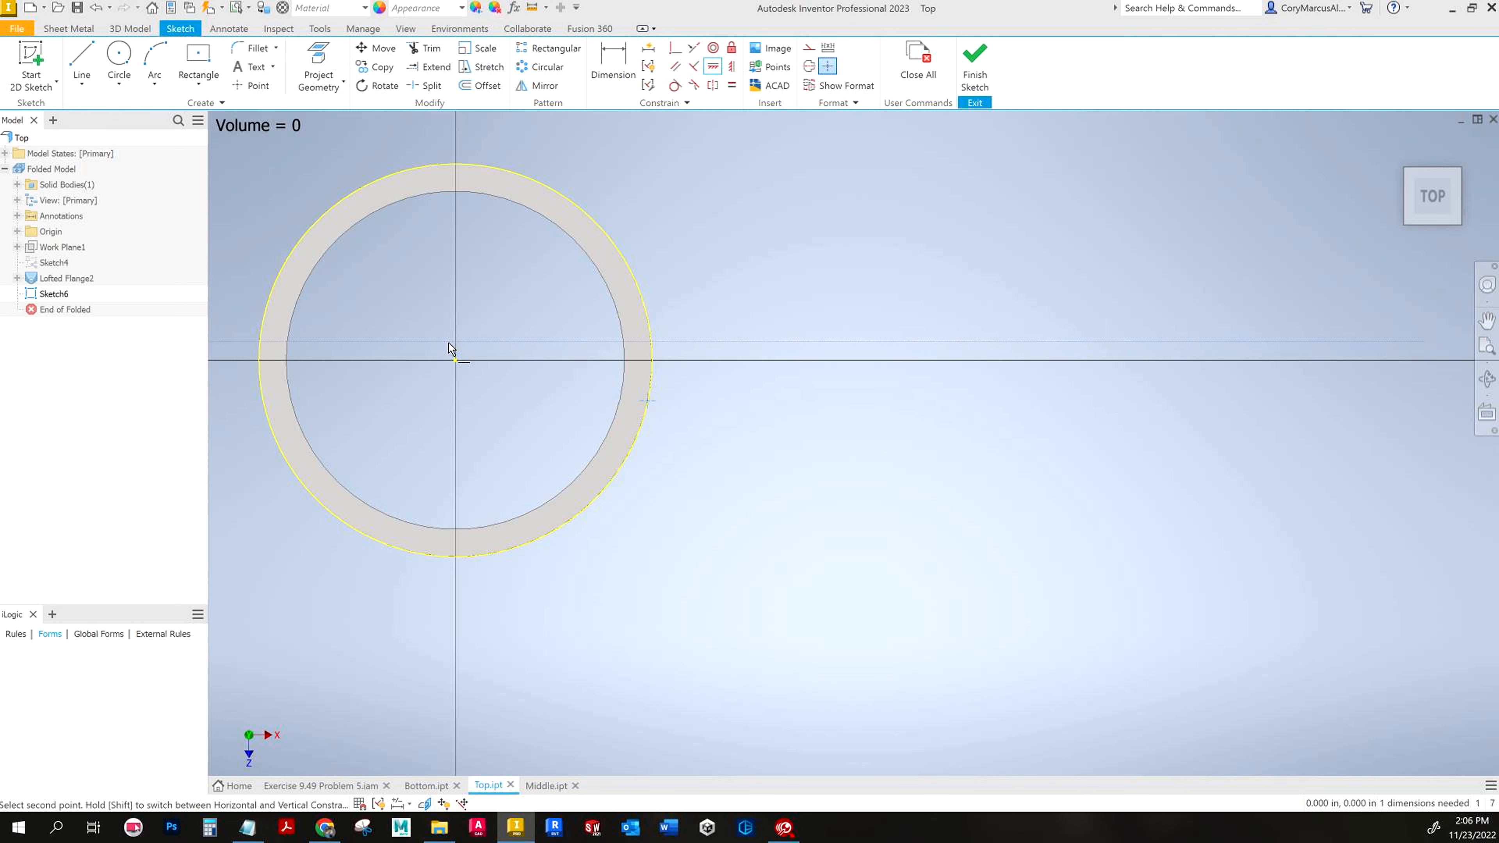
pyautogui.click(456, 362)
pyautogui.click(974, 65)
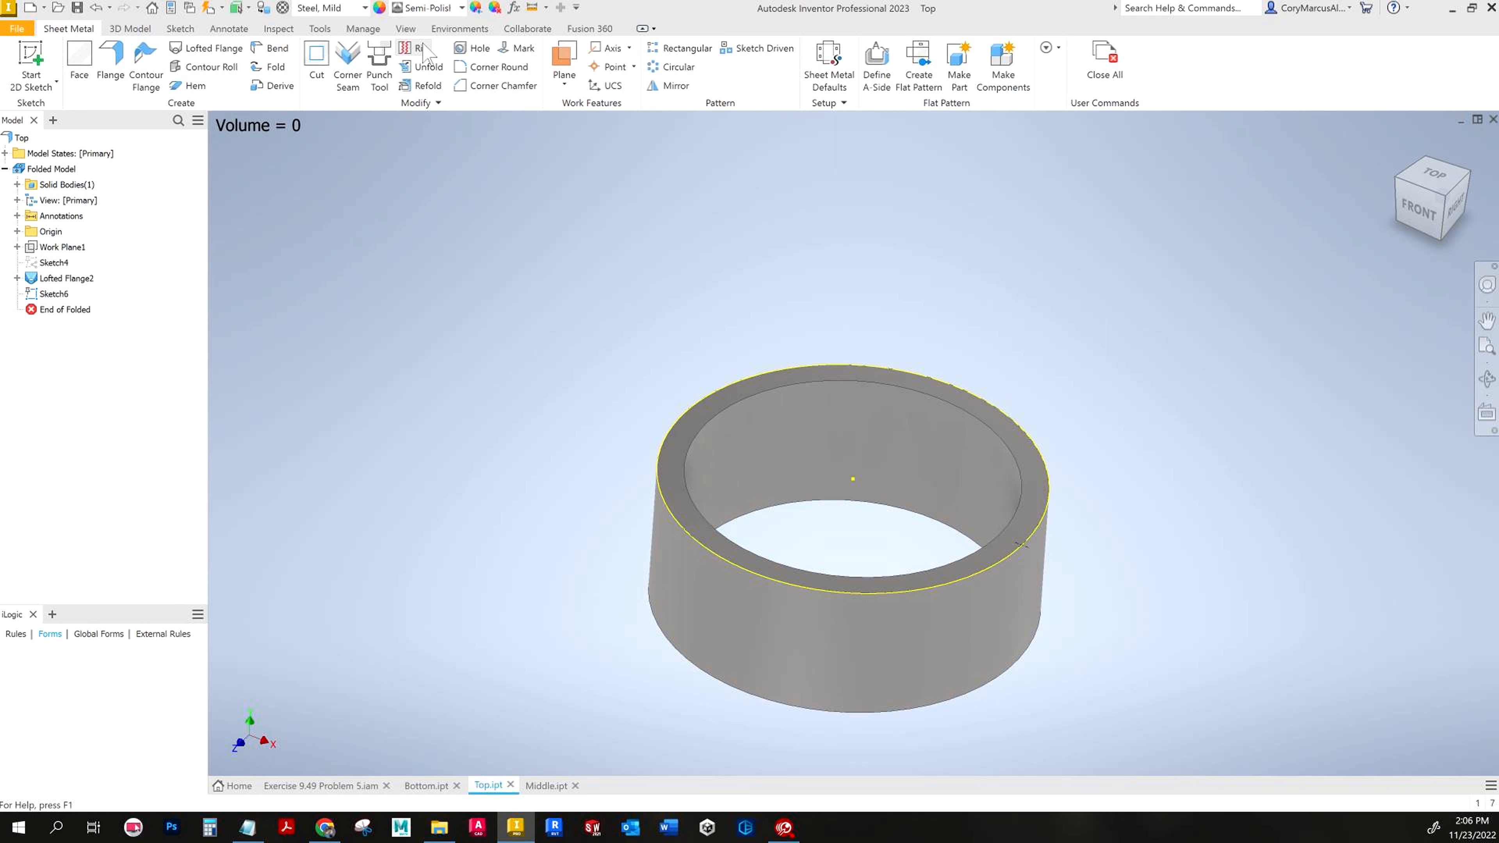
# Step: Rip the ring's outer face with a Single Point rip at the sketched point, using the GapSize gap value
pyautogui.click(417, 47)
pyautogui.click(1026, 551)
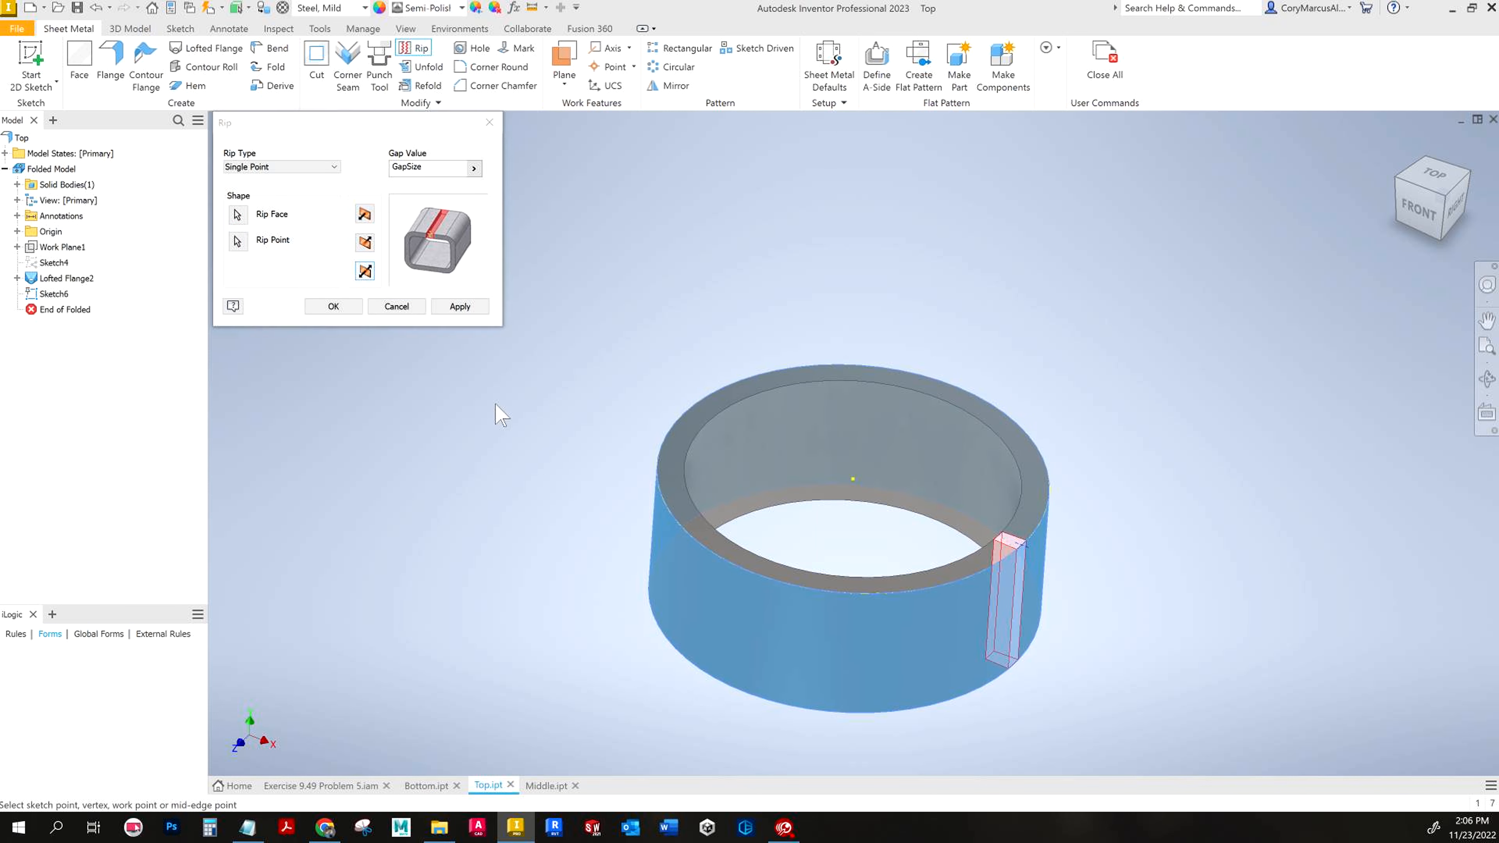
pyautogui.click(334, 307)
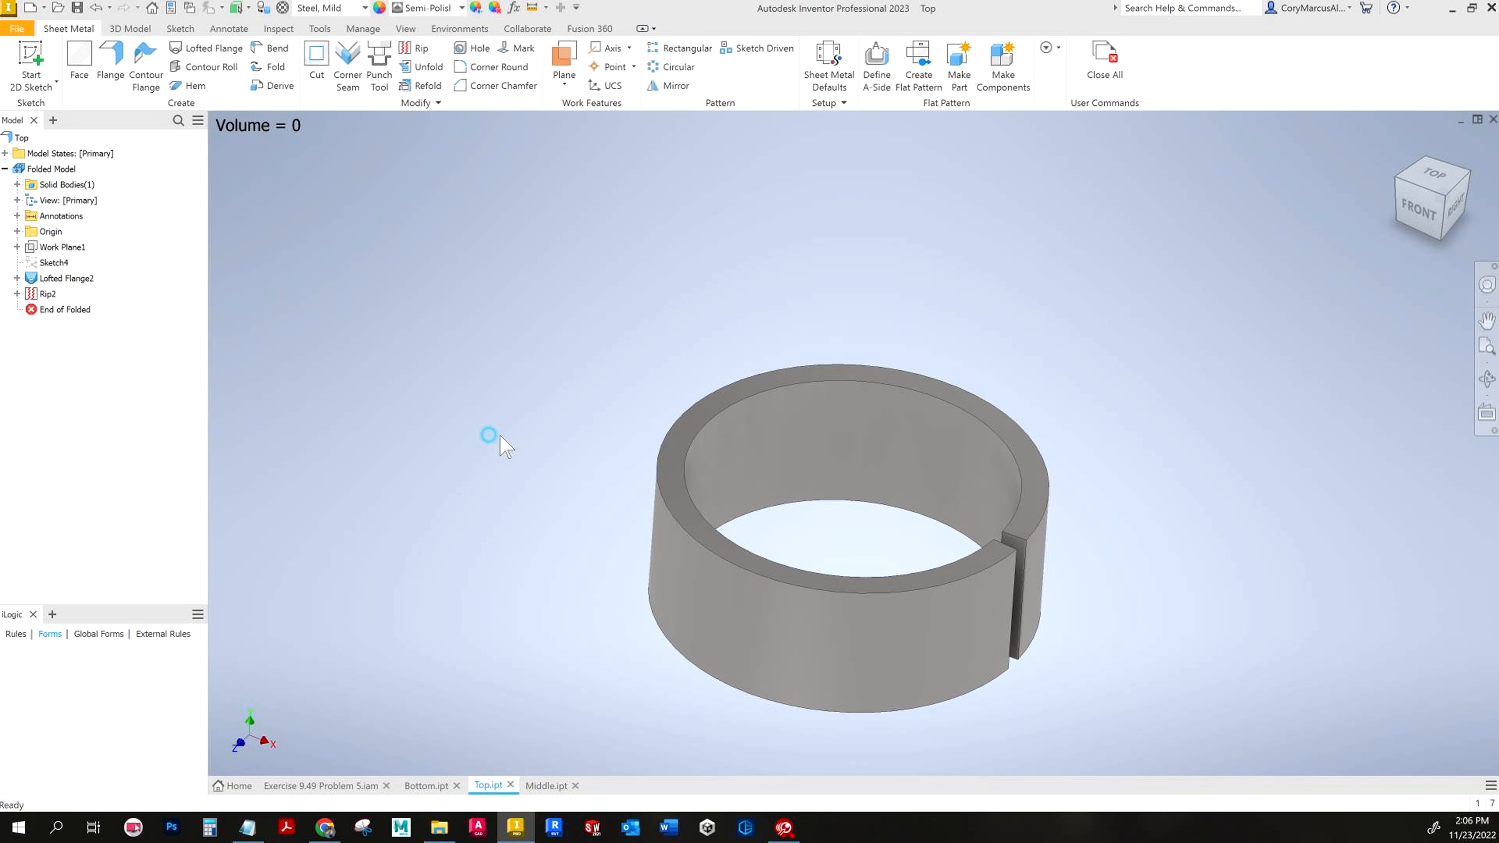
pyautogui.press('KP_9')
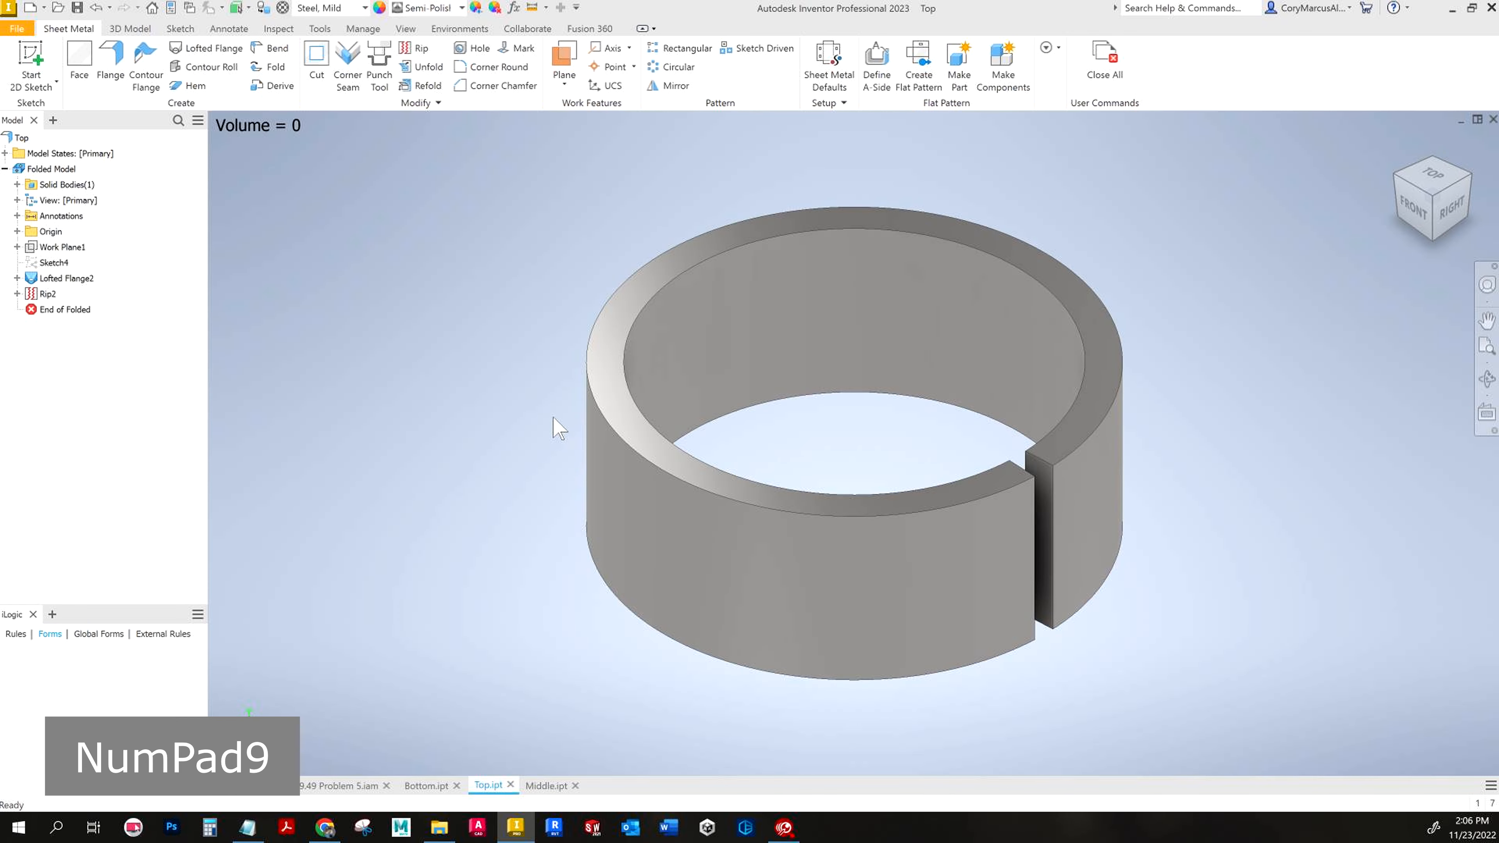
# Step: Create flat patterns for the Top and Bottom parts, returning each one to its folded model
pyautogui.click(916, 78)
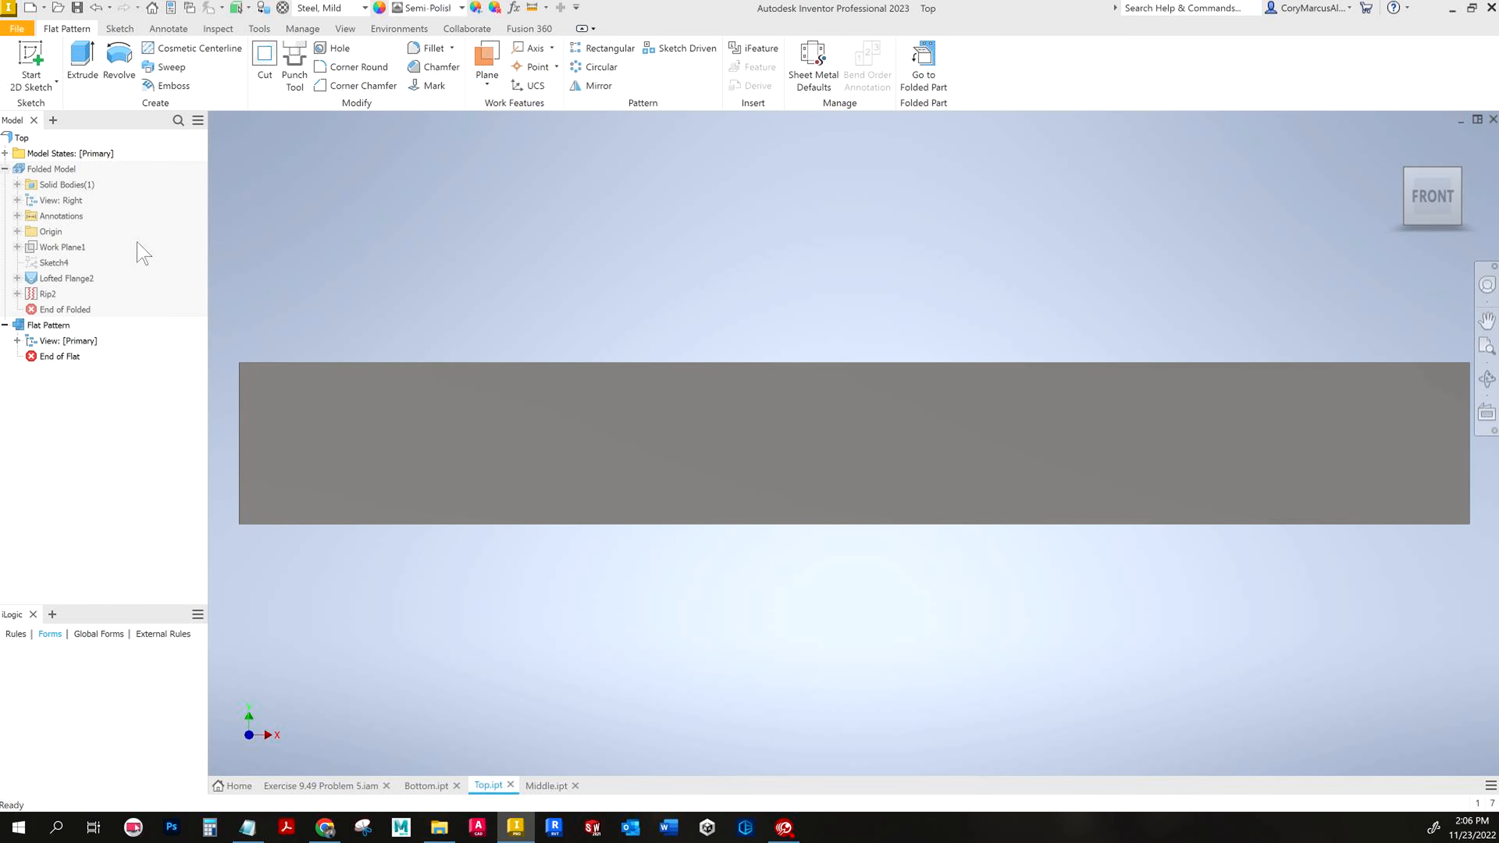
pyautogui.doubleClick(66, 172)
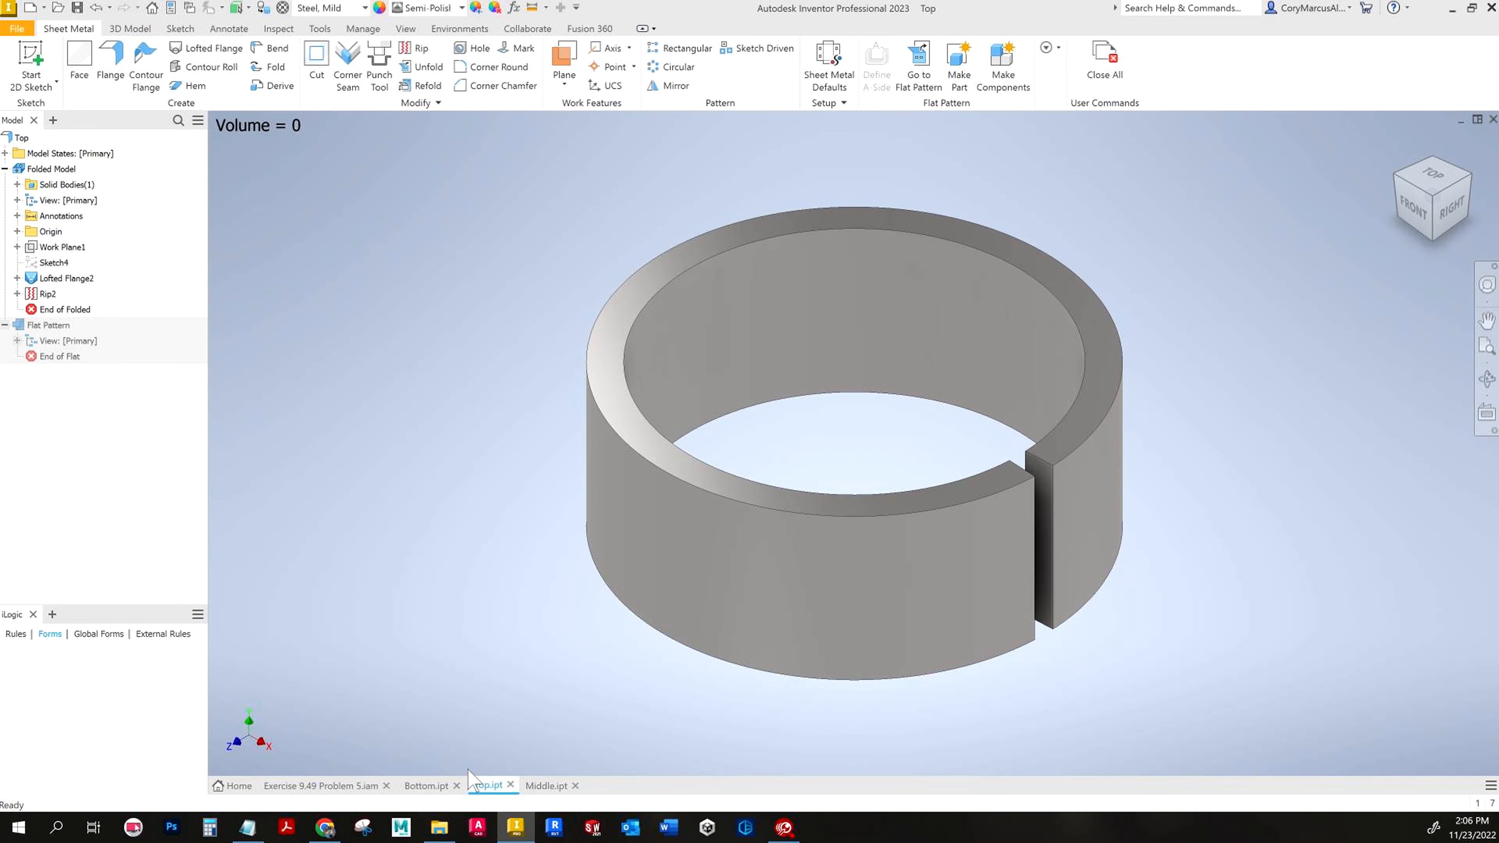
pyautogui.click(439, 786)
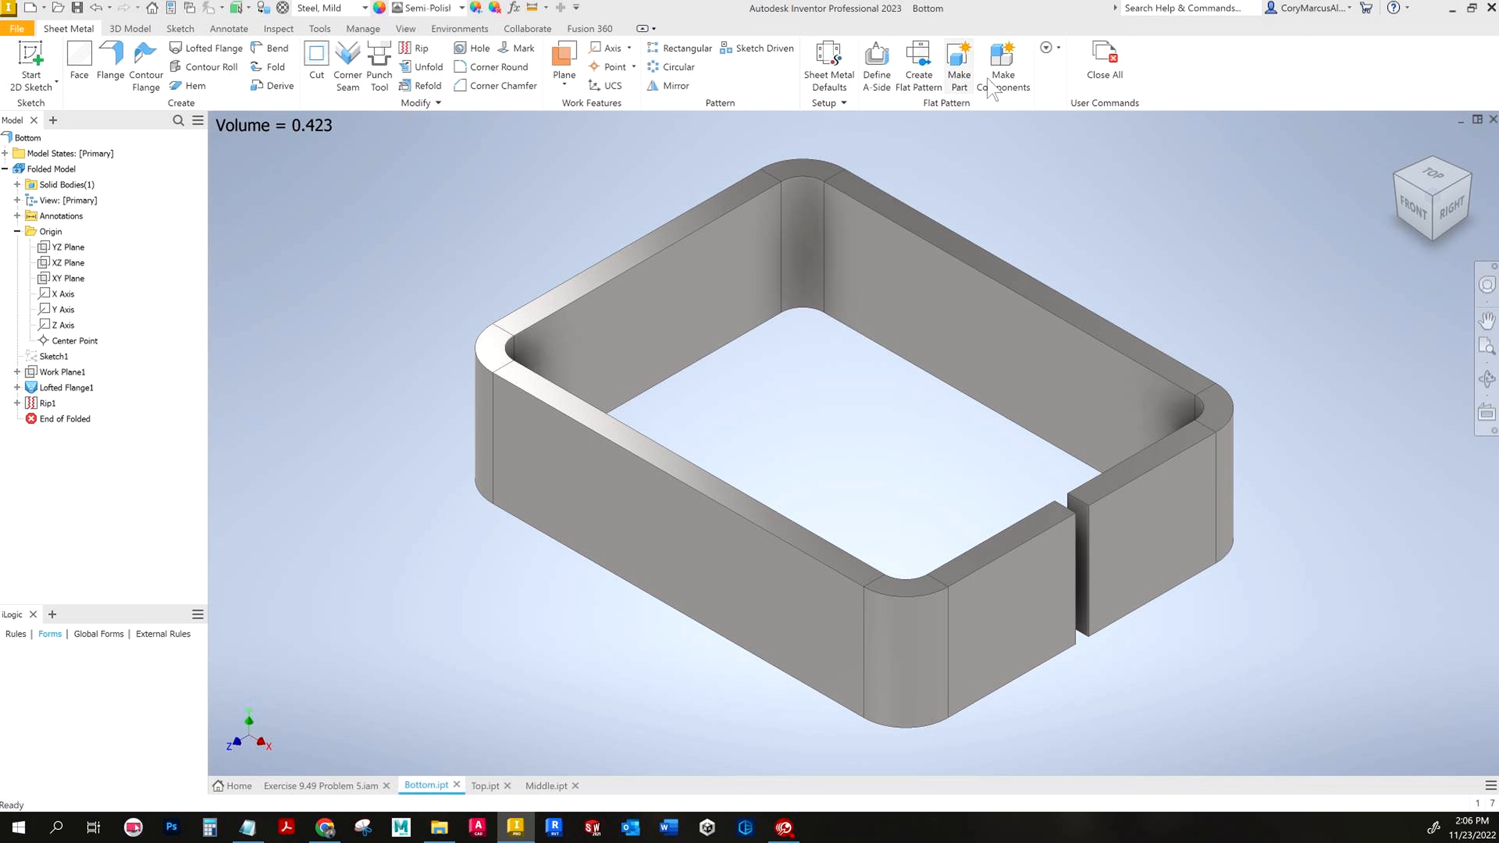
pyautogui.click(921, 73)
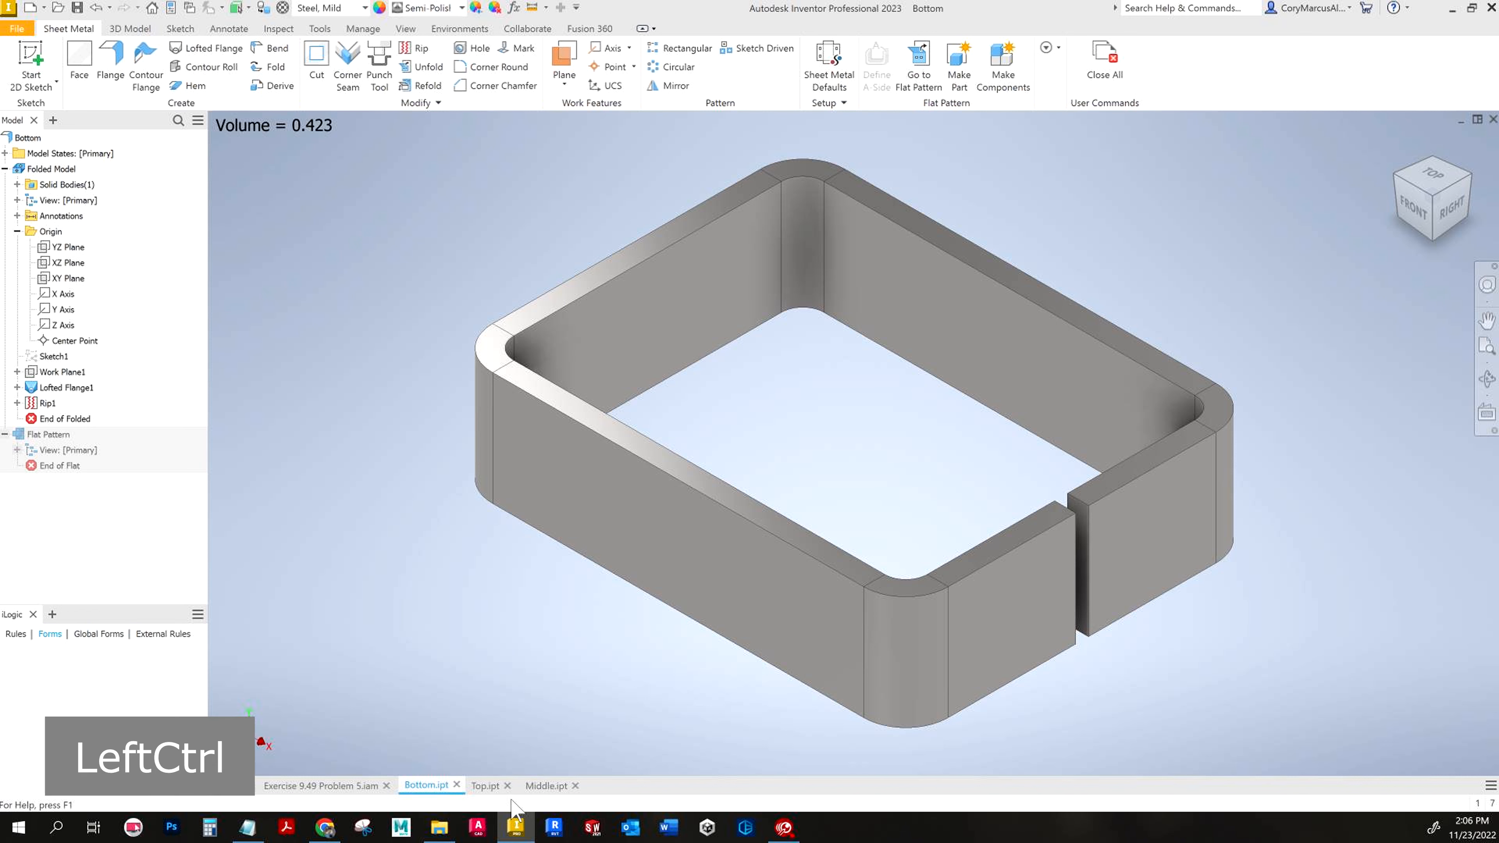
# Step: Save the Bottom and Top parts
pyautogui.hotkey('ctrl', 's')
pyautogui.click(496, 786)
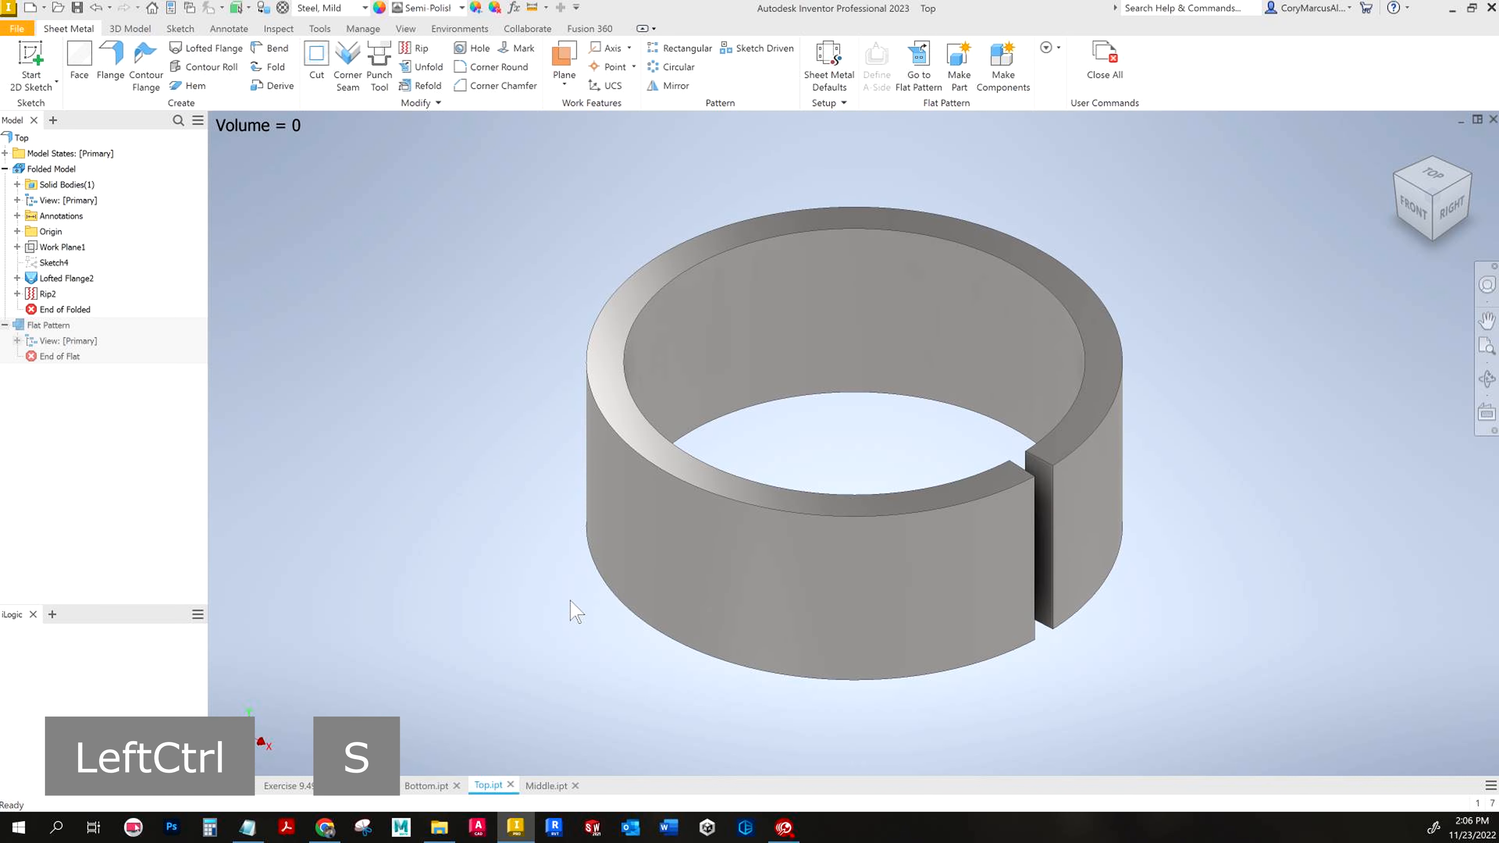
pyautogui.hotkey('ctrl', 's')
# Step: In the Middle part, sketch a 1.5 in diameter circle on the offset work plane, centred on the origin
pyautogui.click(545, 790)
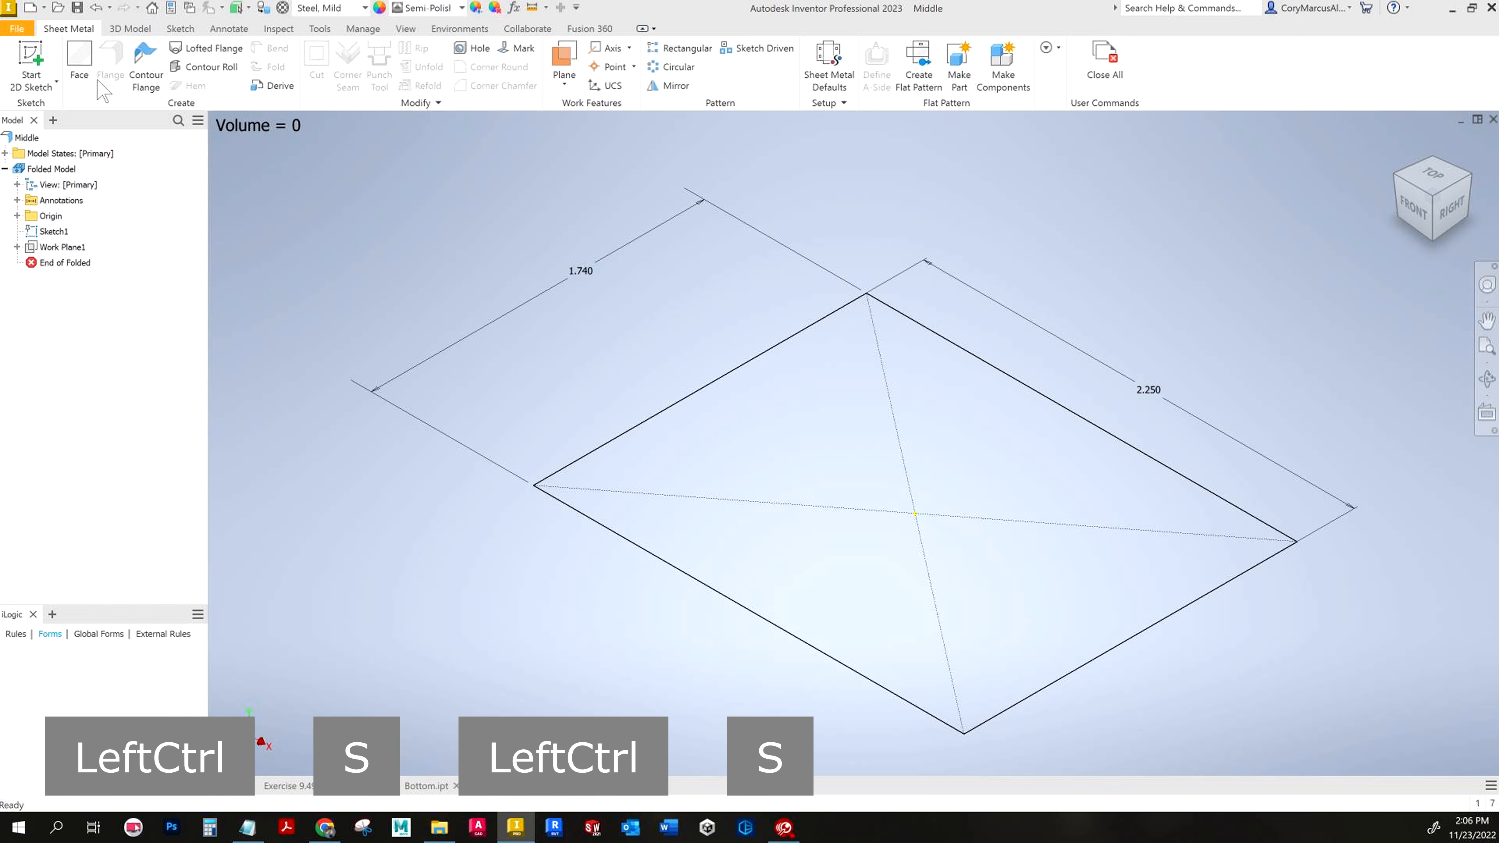
pyautogui.click(30, 64)
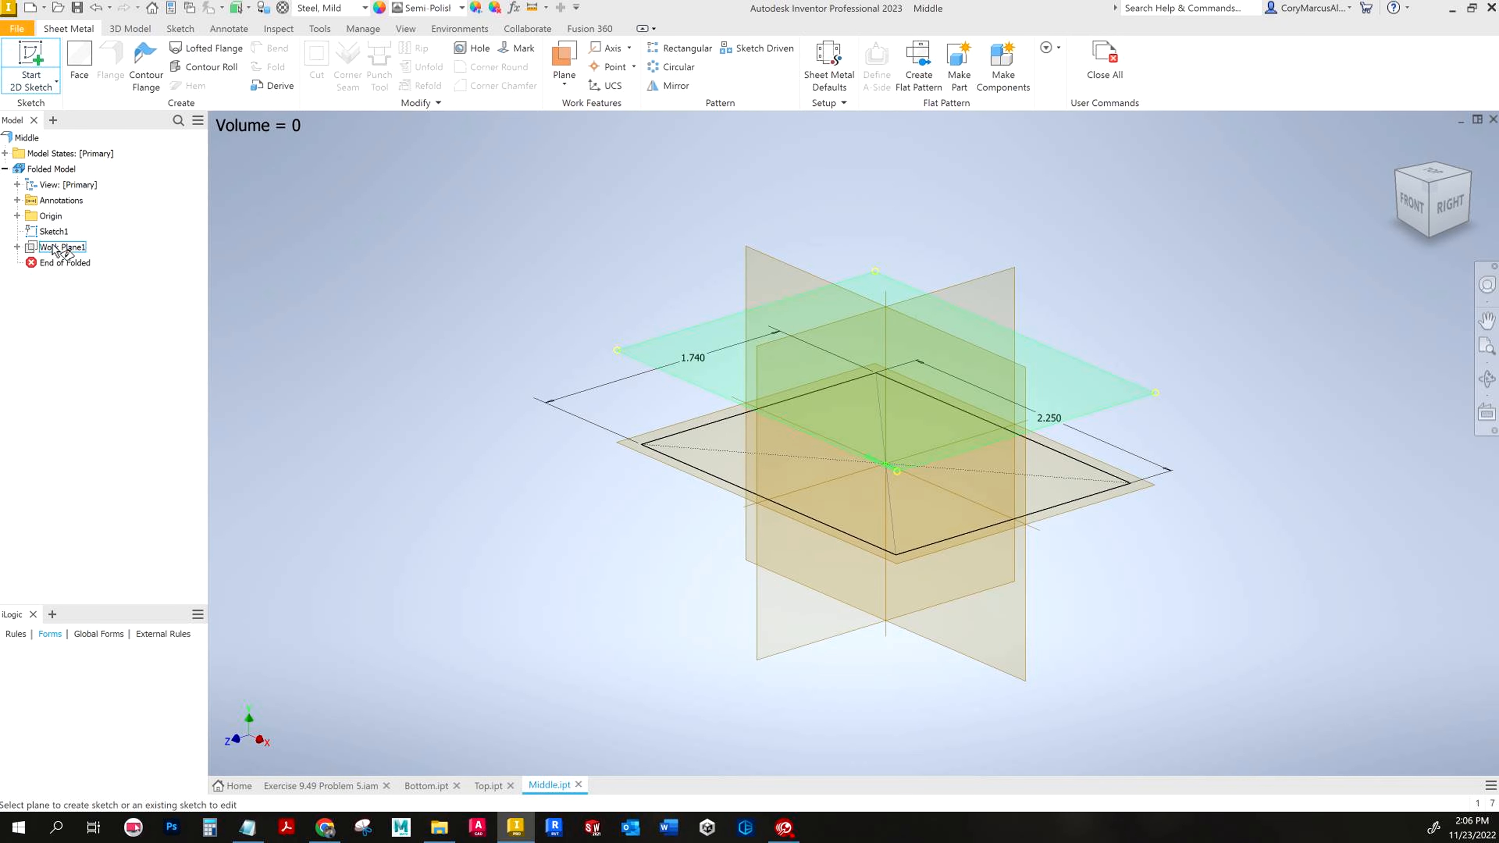
pyautogui.click(55, 248)
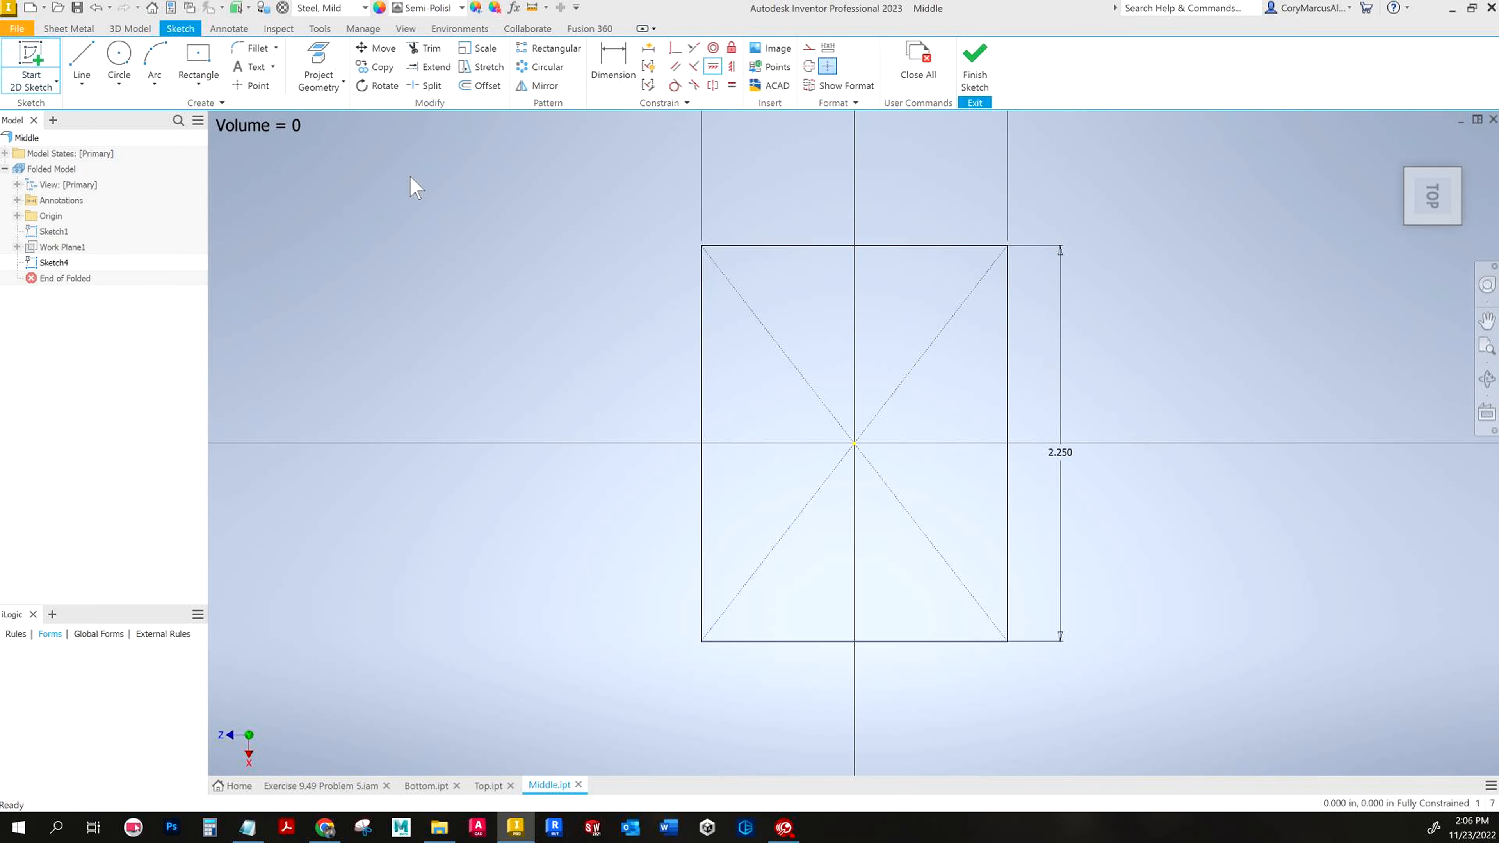
pyautogui.click(119, 58)
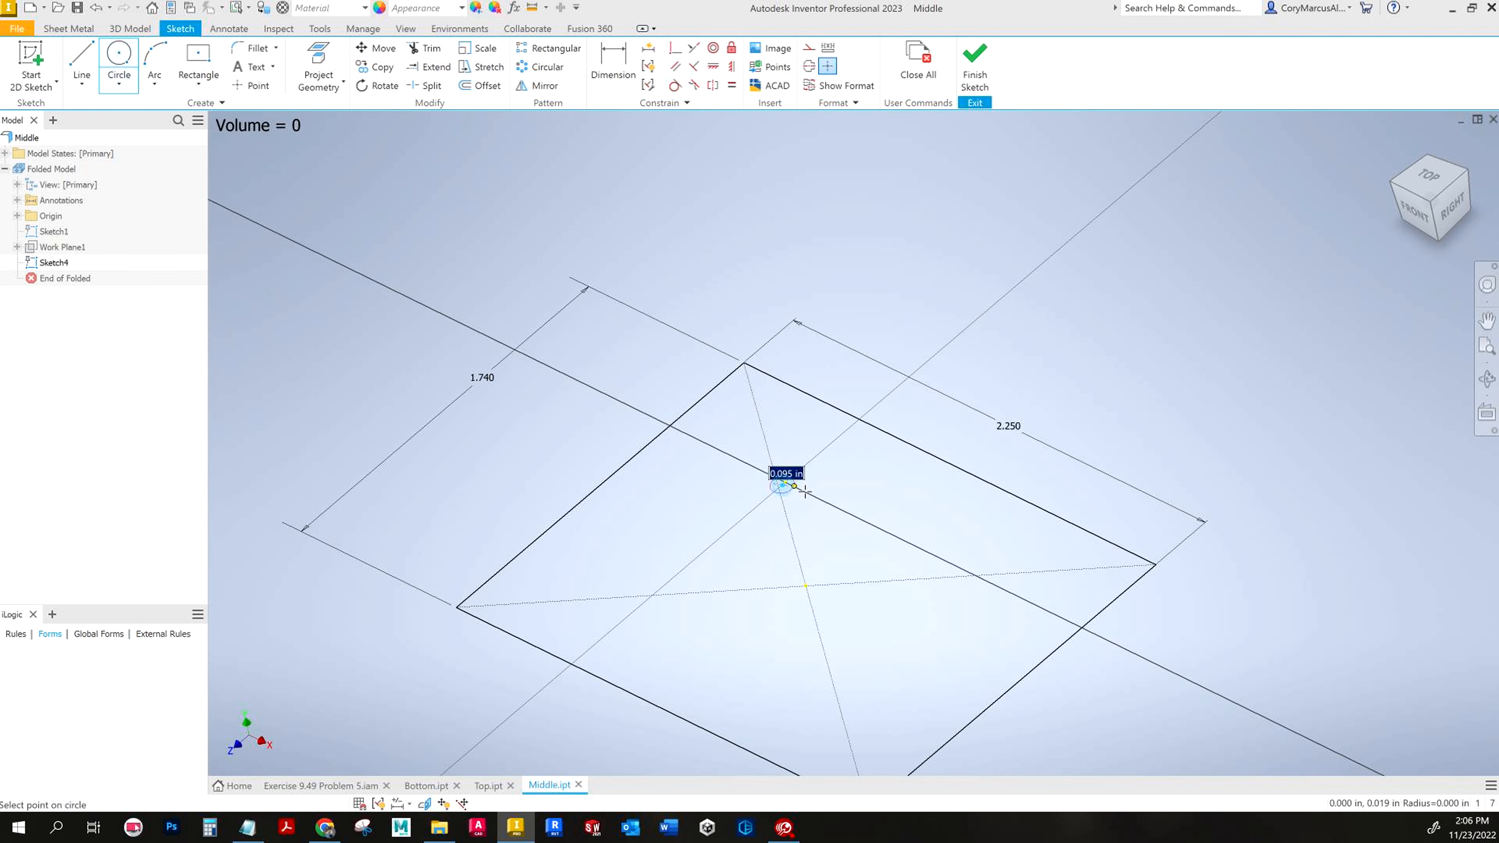
pyautogui.press('Escape')
pyautogui.press('space')
pyautogui.click(787, 483)
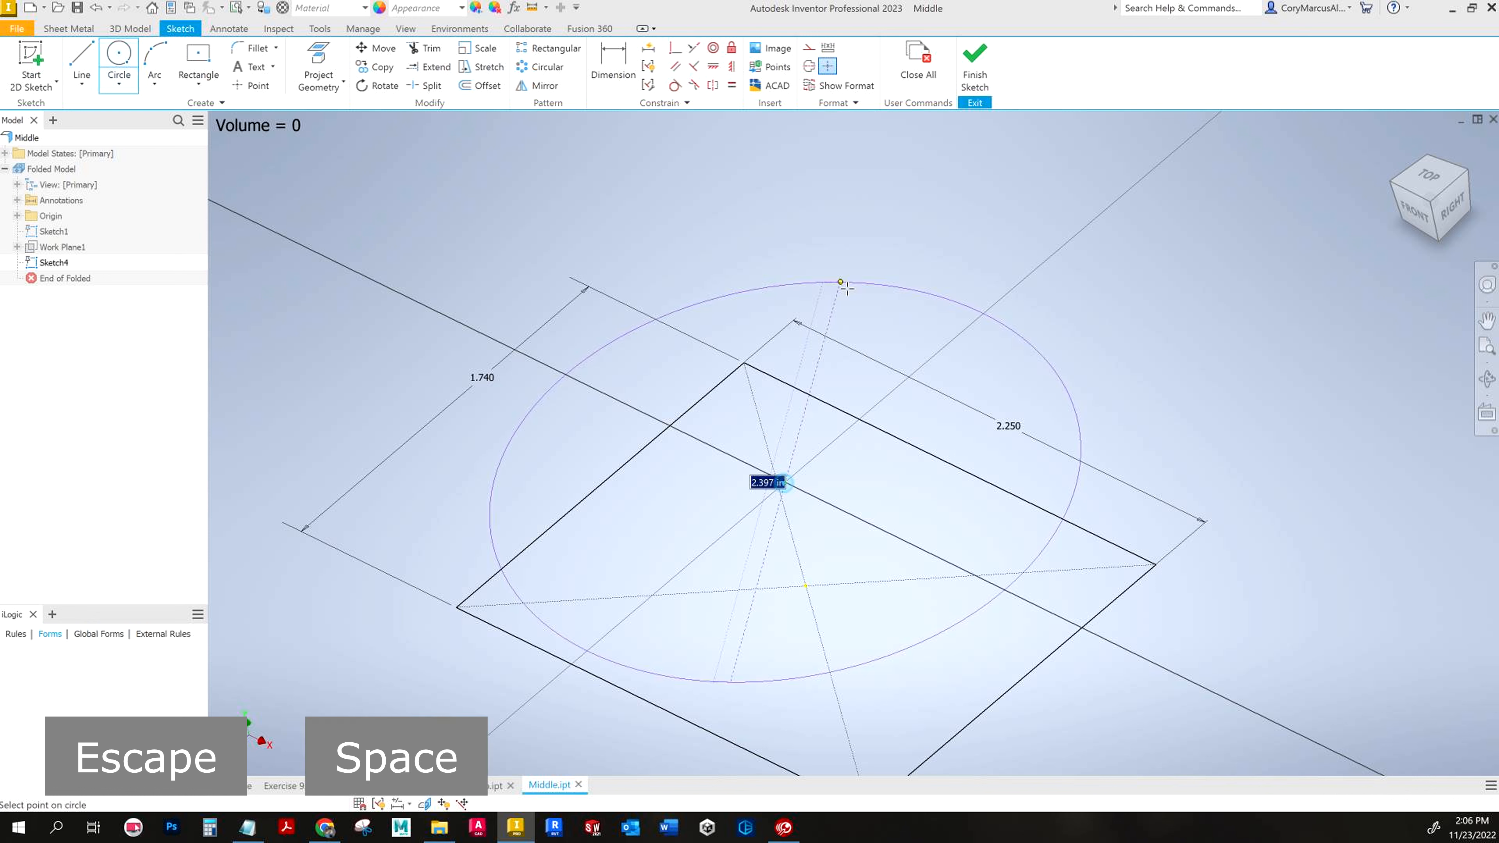
pyautogui.write('1.5')
pyautogui.press('Return')
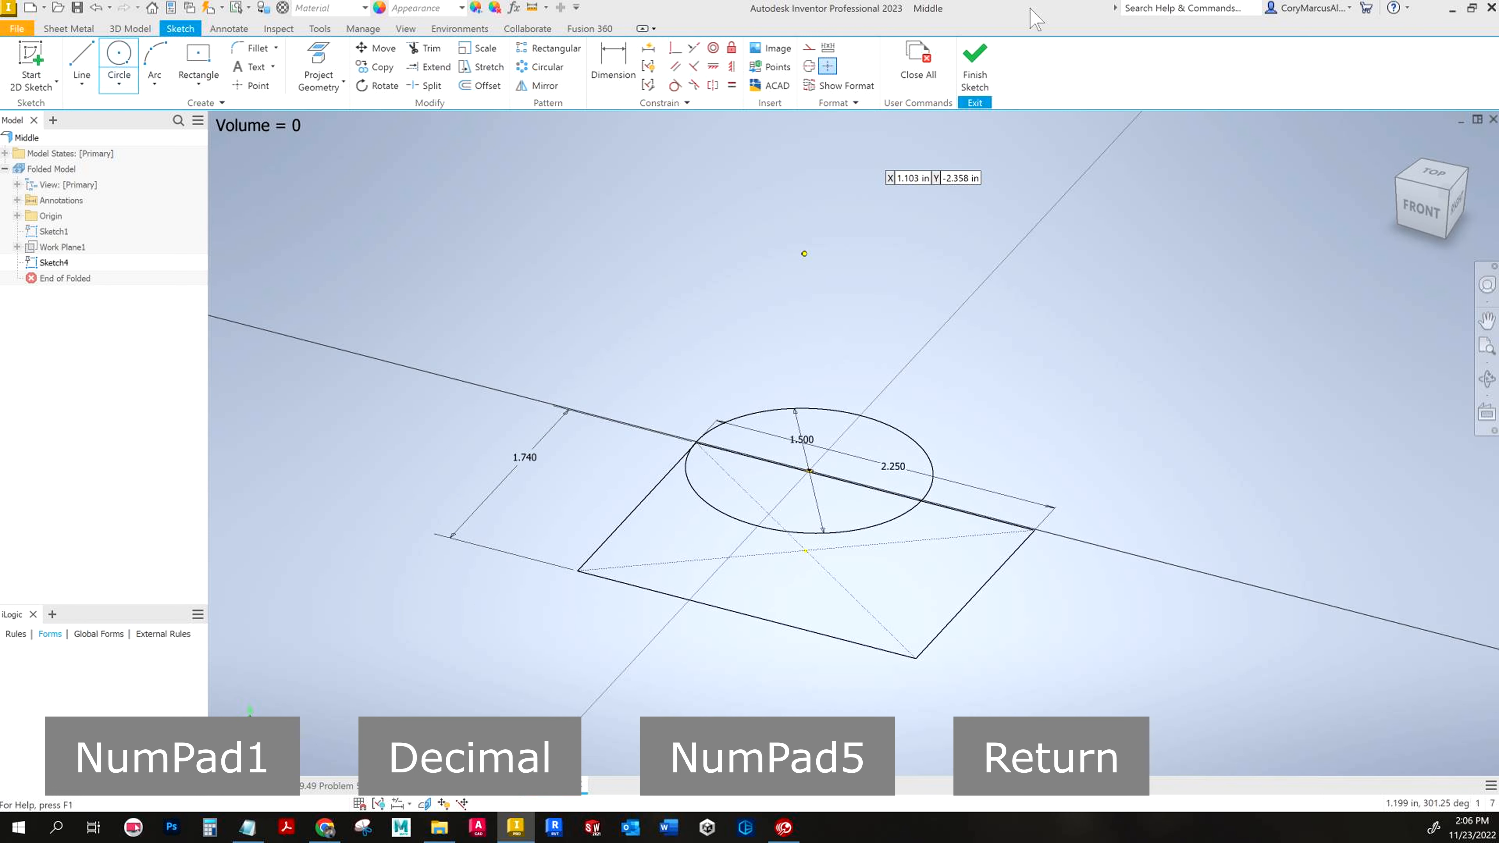
# Step: Check the Bottom part's work plane offset and compare the Top part's height with the exercise drawing
pyautogui.hotkey('alt', 'Tab')
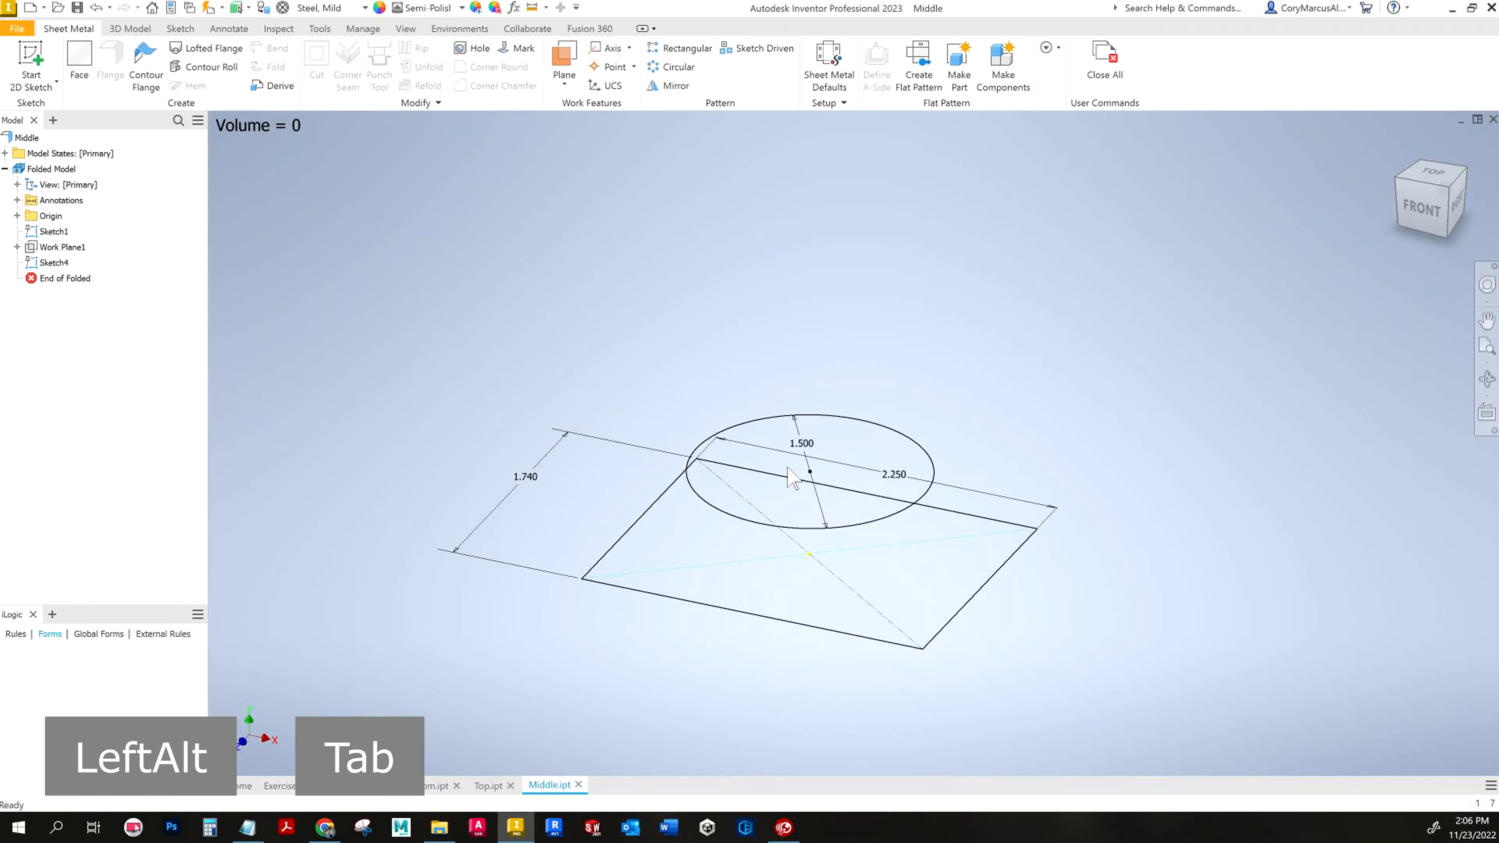
pyautogui.hotkey('alt', 'Tab')
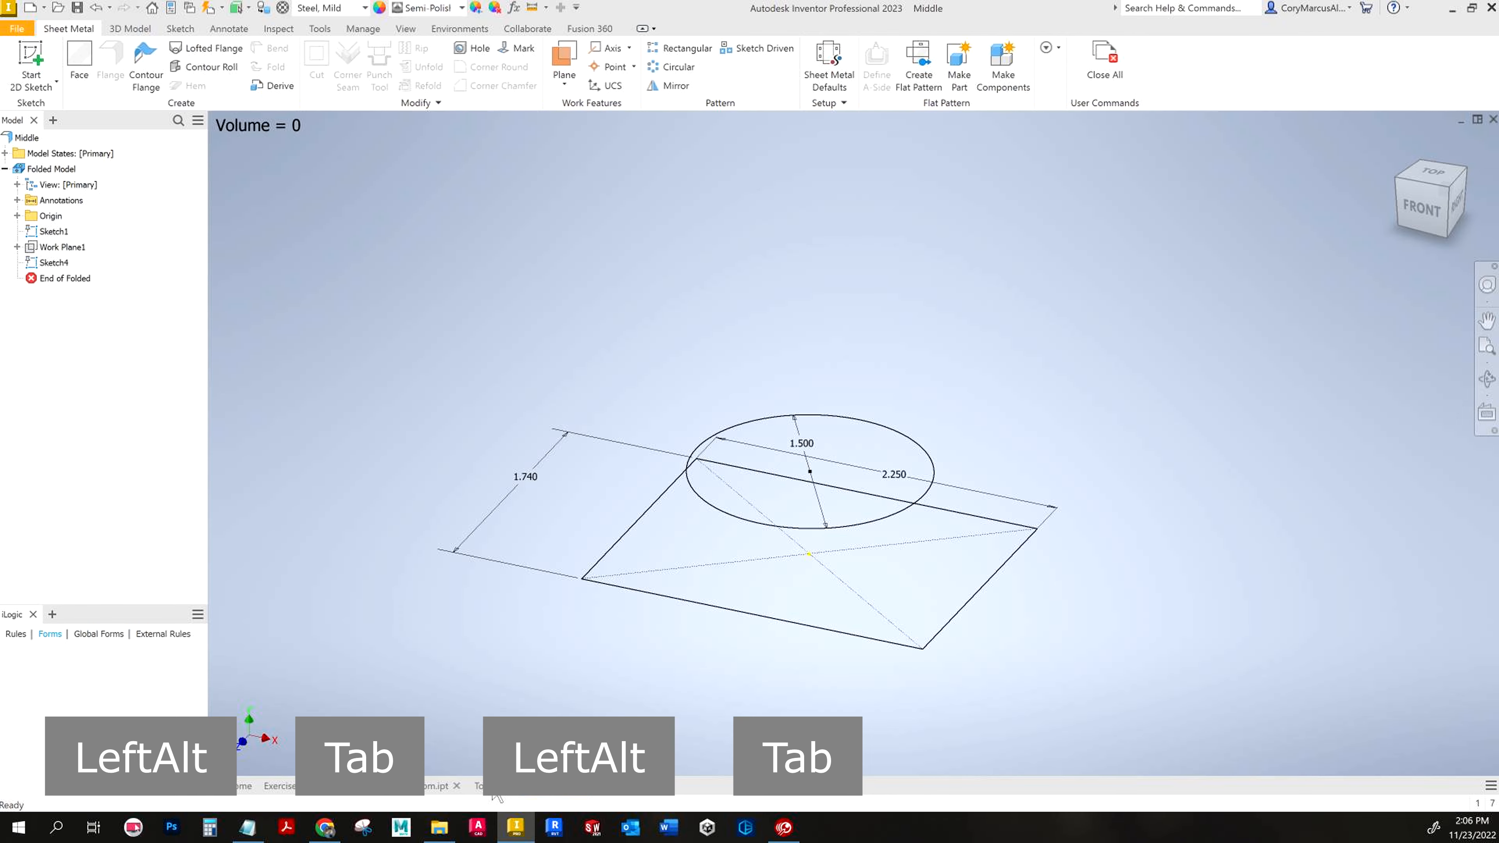
pyautogui.click(413, 792)
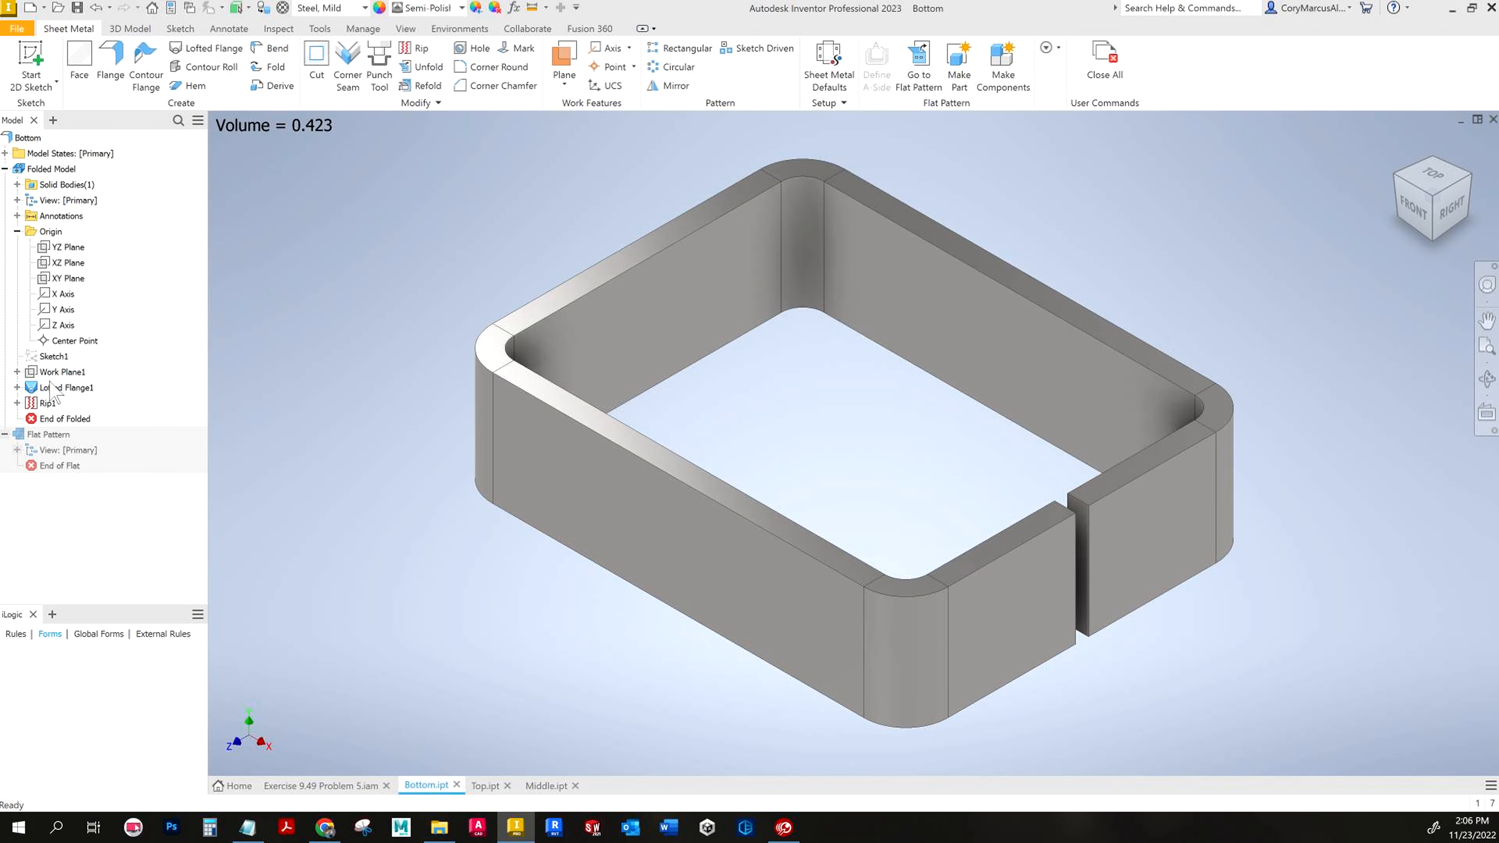
pyautogui.click(56, 375)
pyautogui.doubleClick(55, 376)
pyautogui.press('Escape')
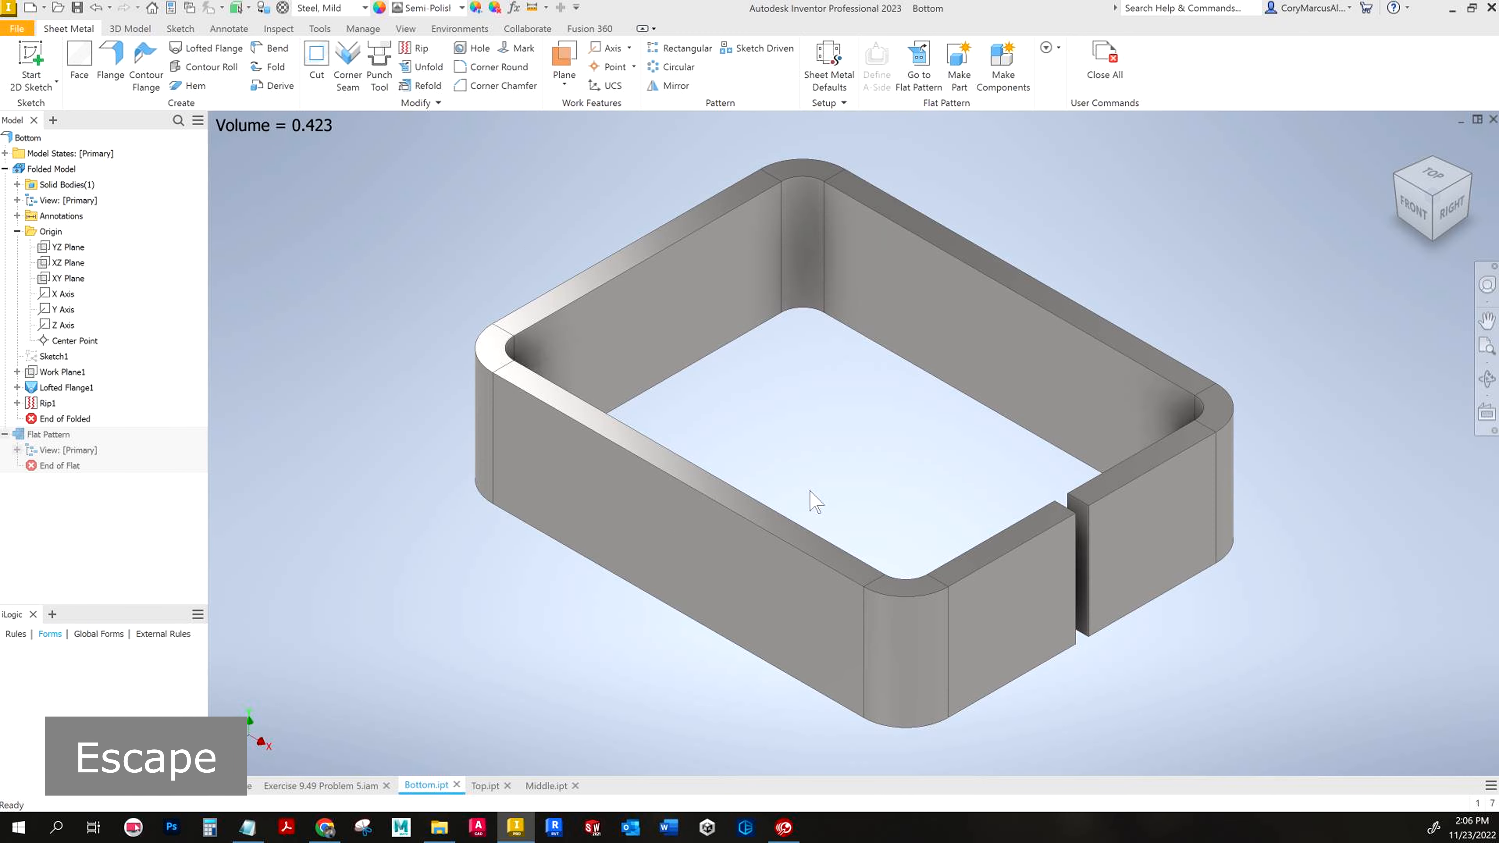
pyautogui.click(484, 786)
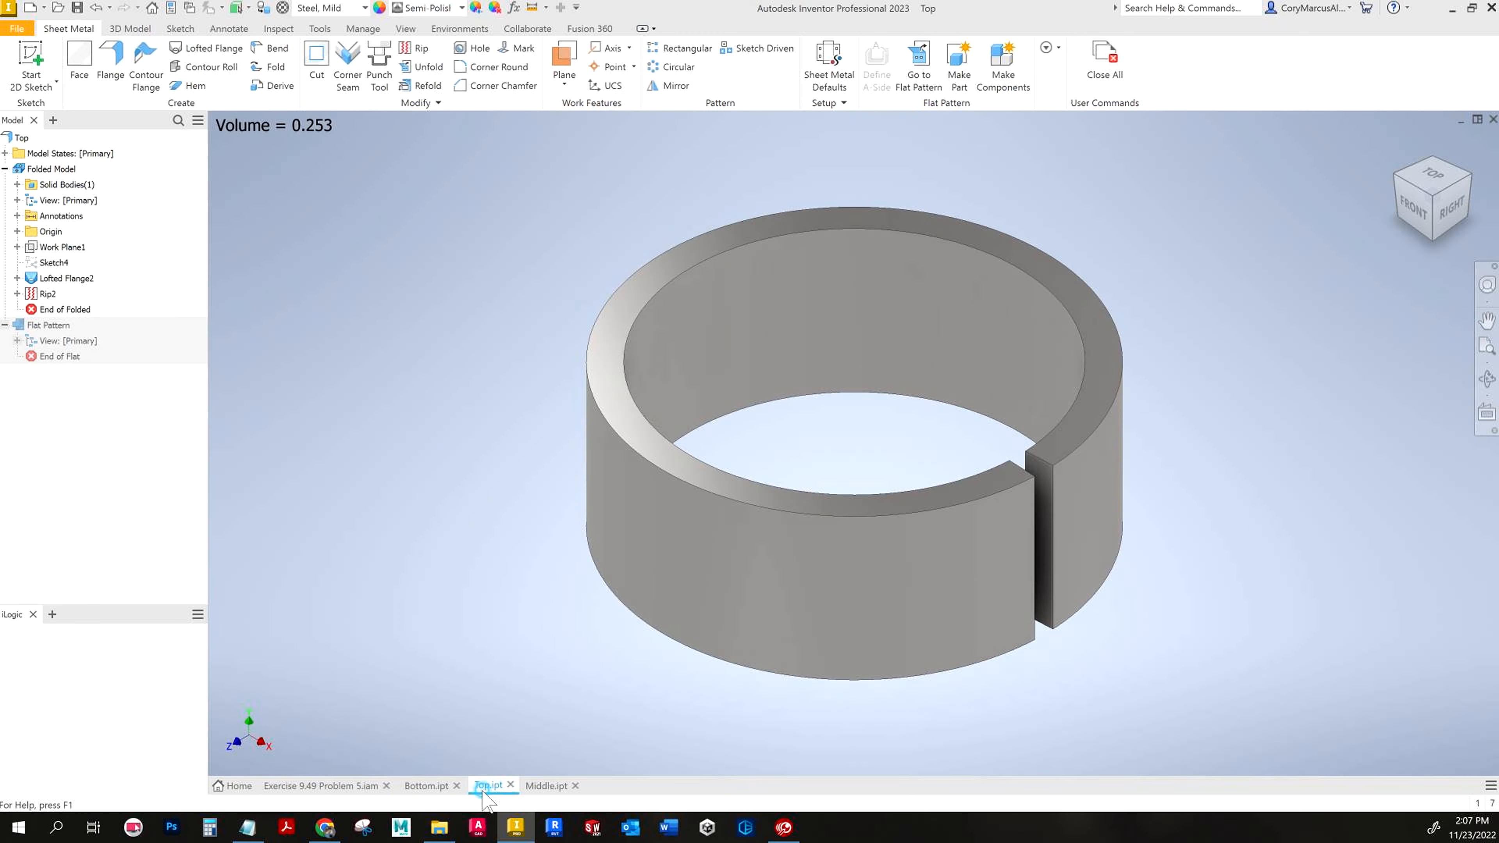
pyautogui.hotkey('alt', 'Tab')
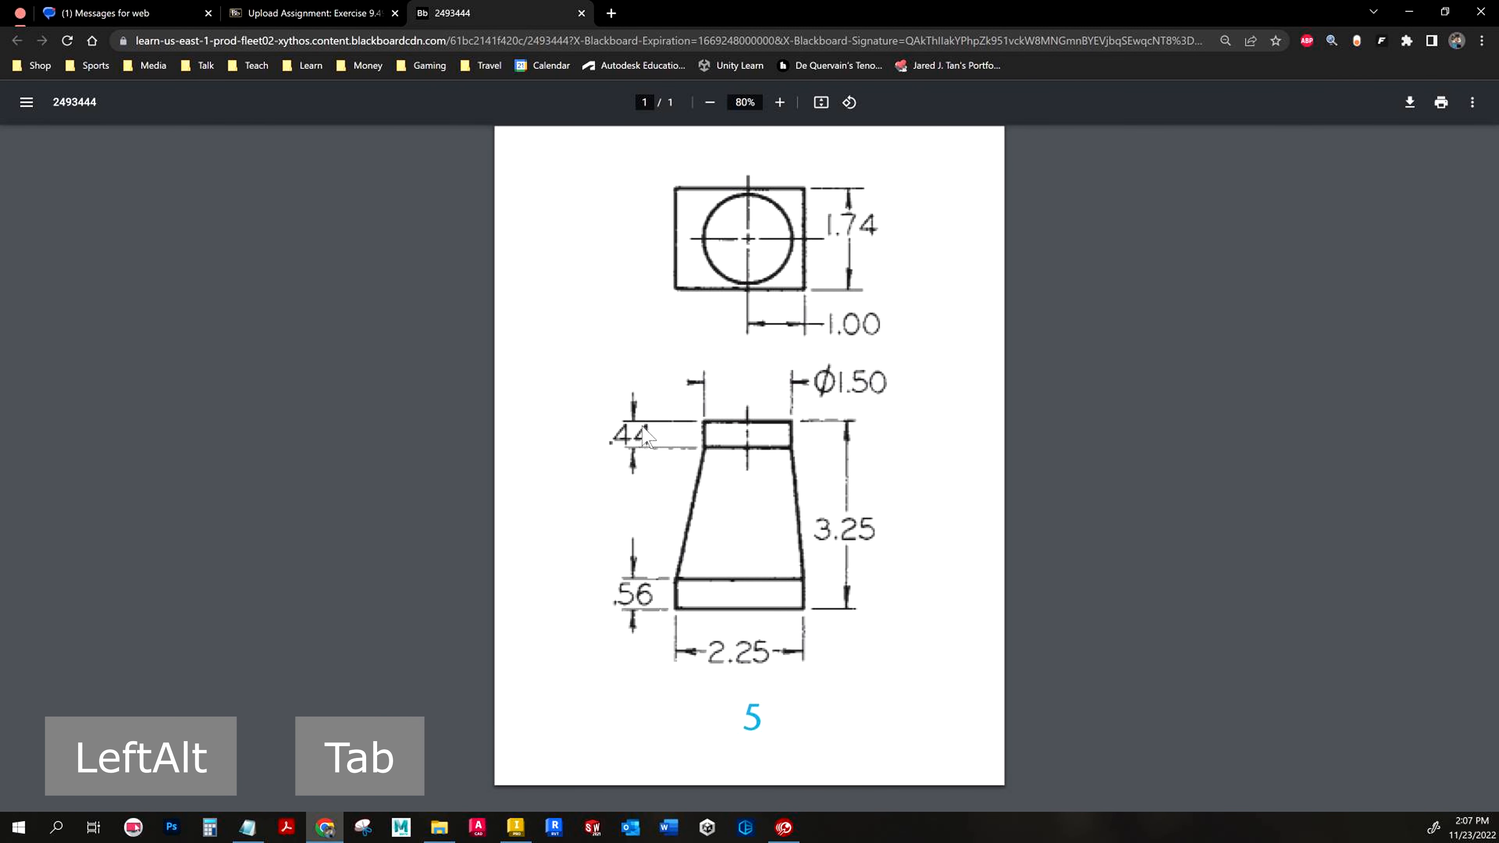
pyautogui.hotkey('alt', 'Tab')
pyautogui.doubleClick(53, 324)
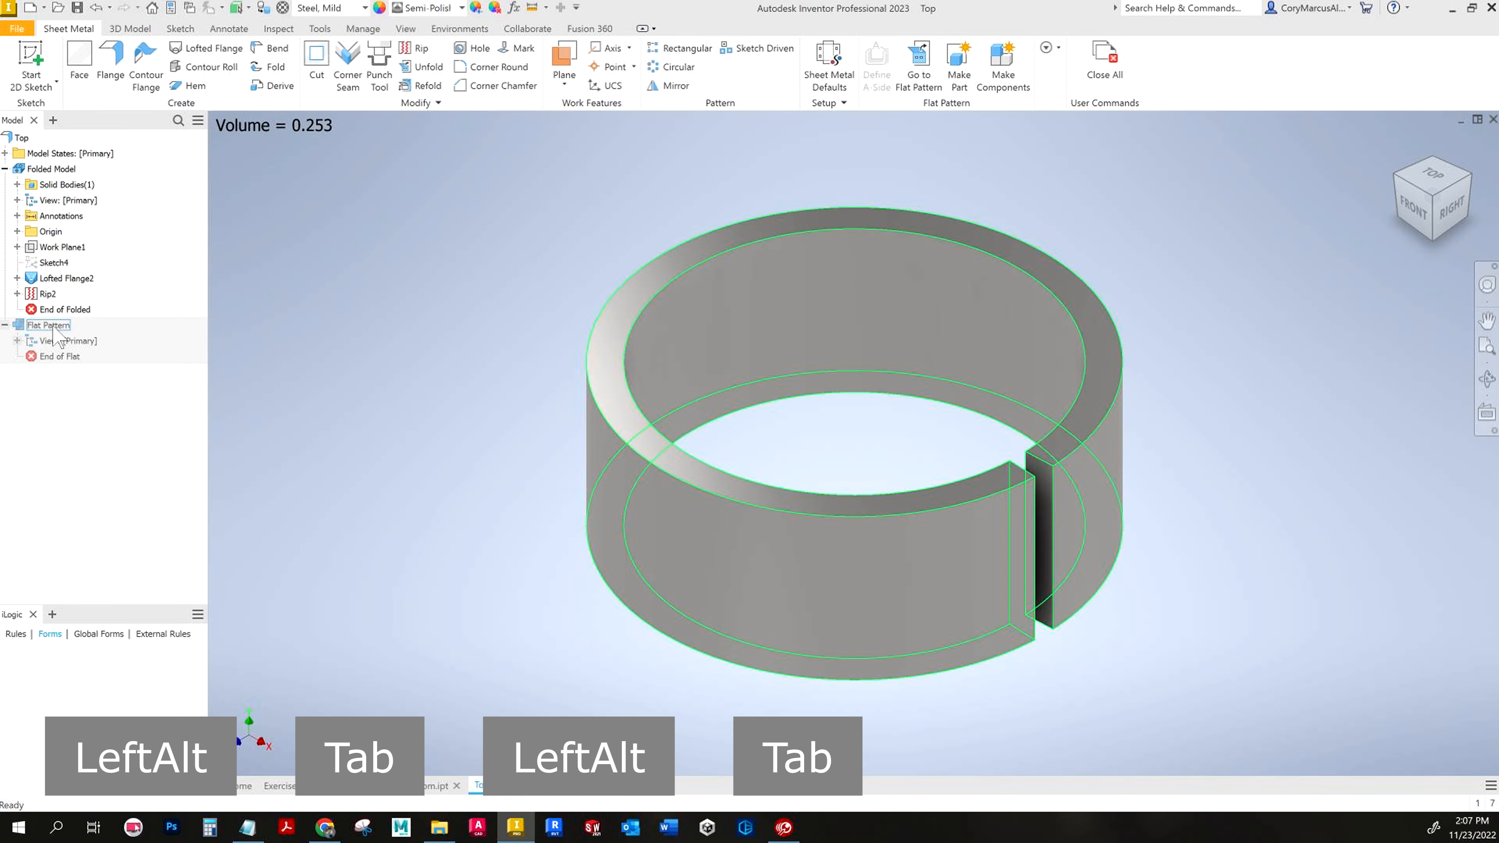
pyautogui.press('Escape')
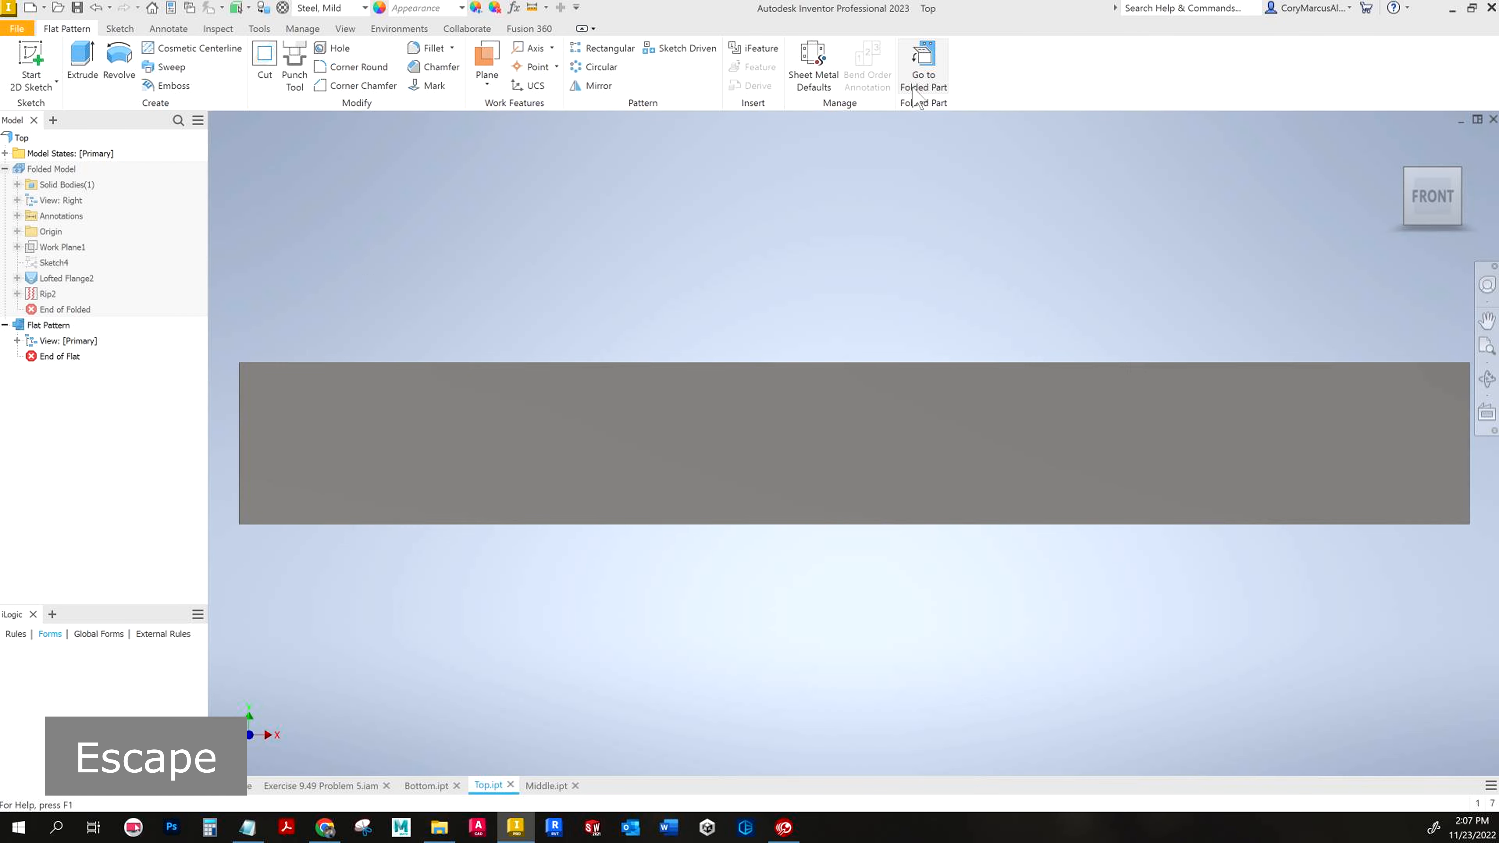
pyautogui.click(923, 62)
pyautogui.doubleClick(66, 278)
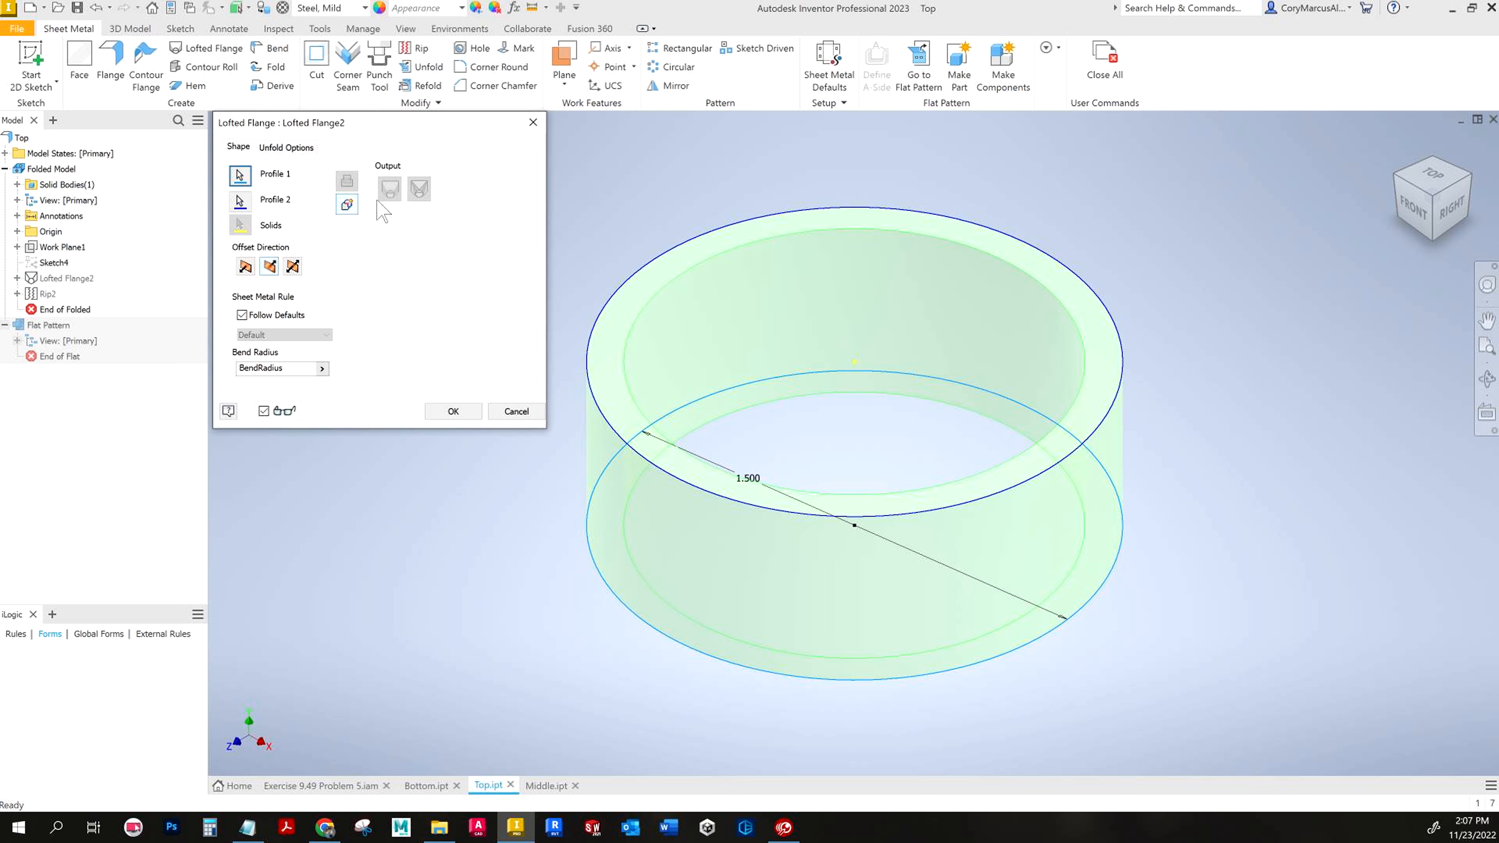
pyautogui.press('Escape')
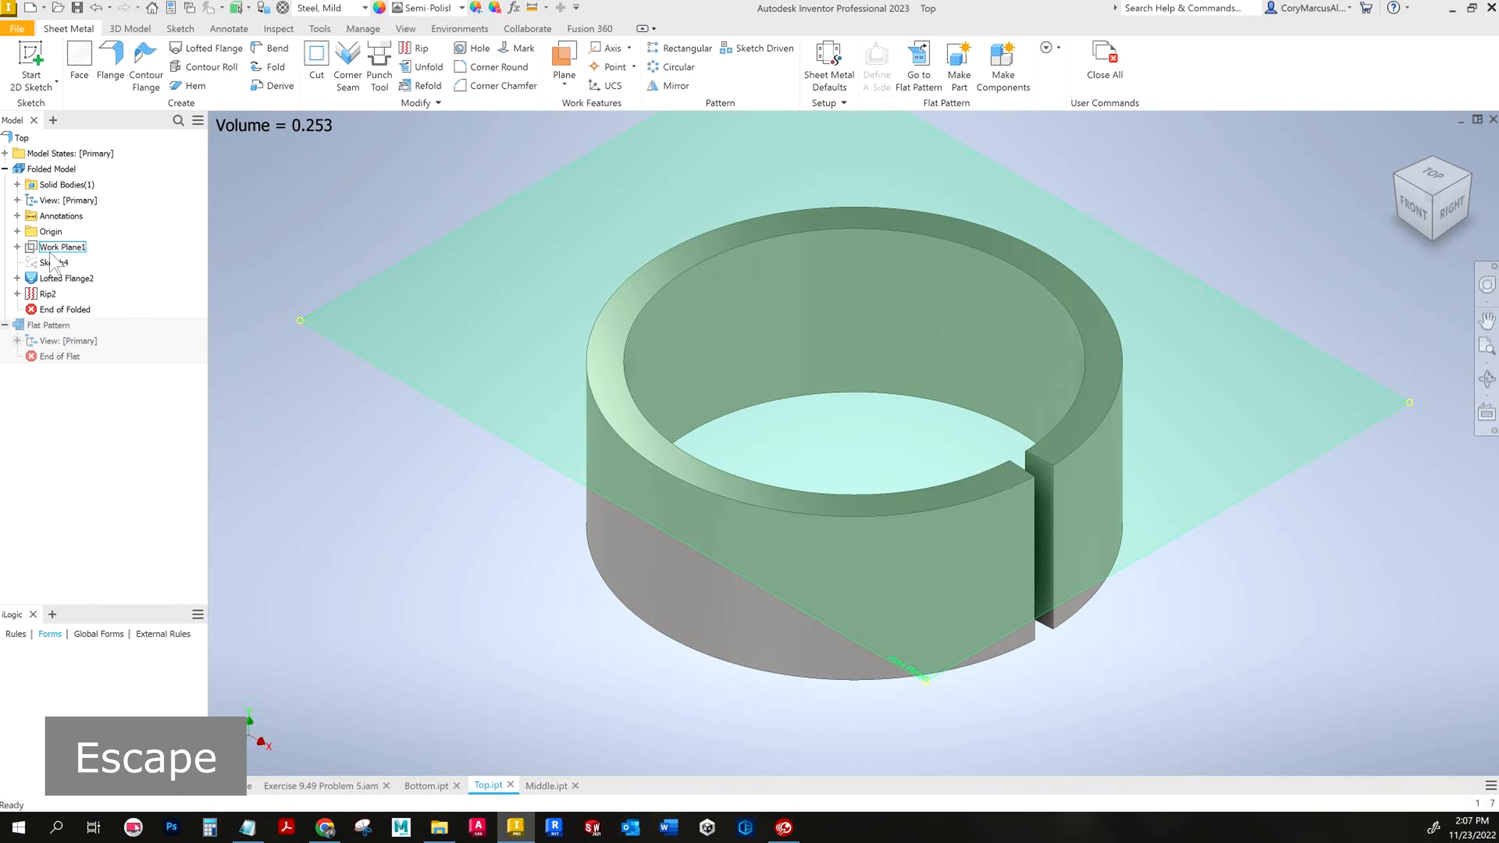
# Step: Set the Top part's work plane offset to .44 in
pyautogui.doubleClick(50, 253)
pyautogui.write('.44')
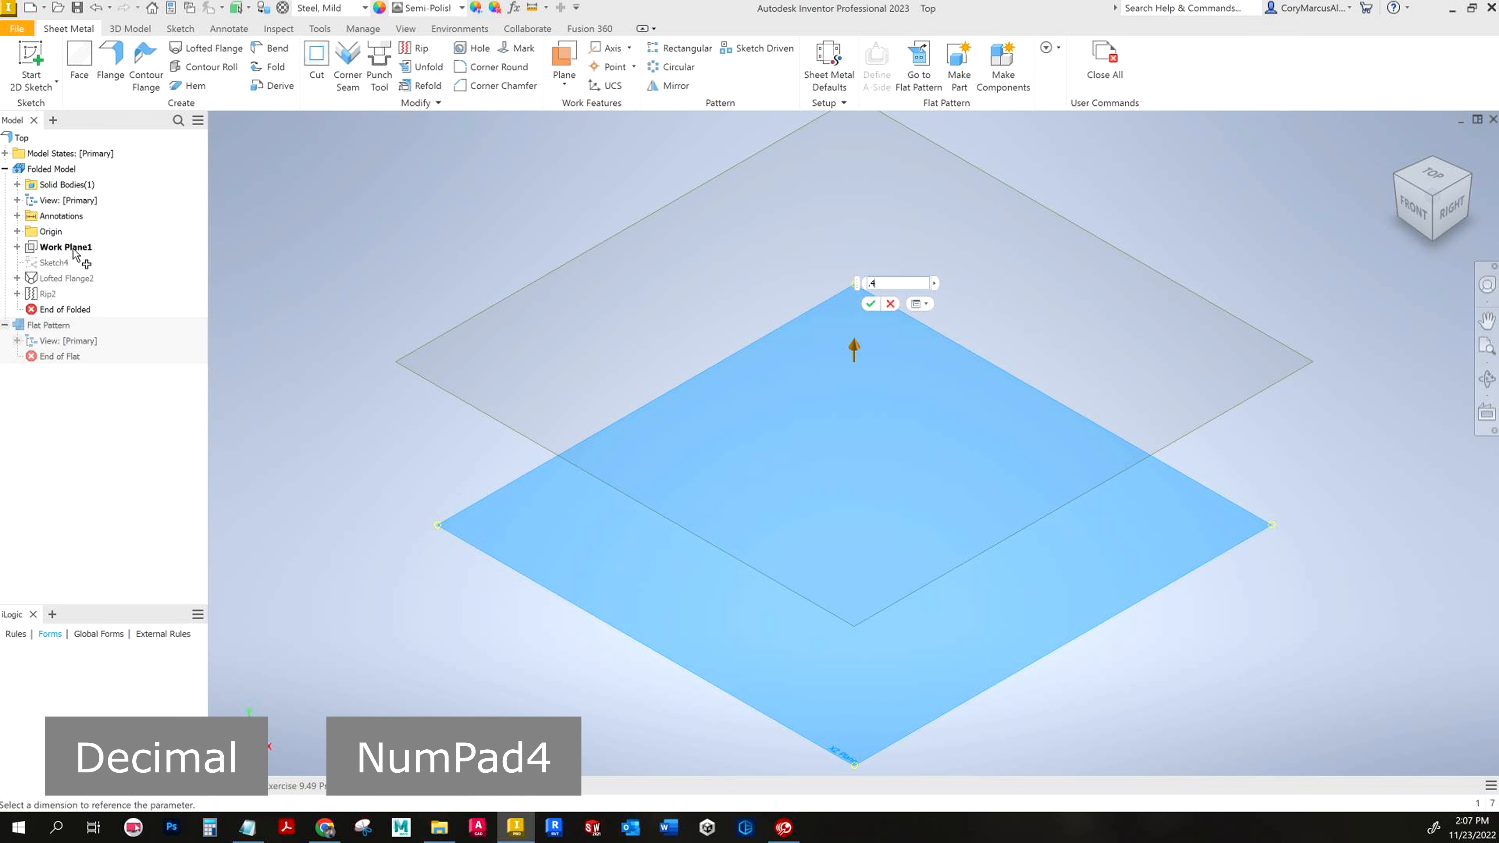
pyautogui.press('Return')
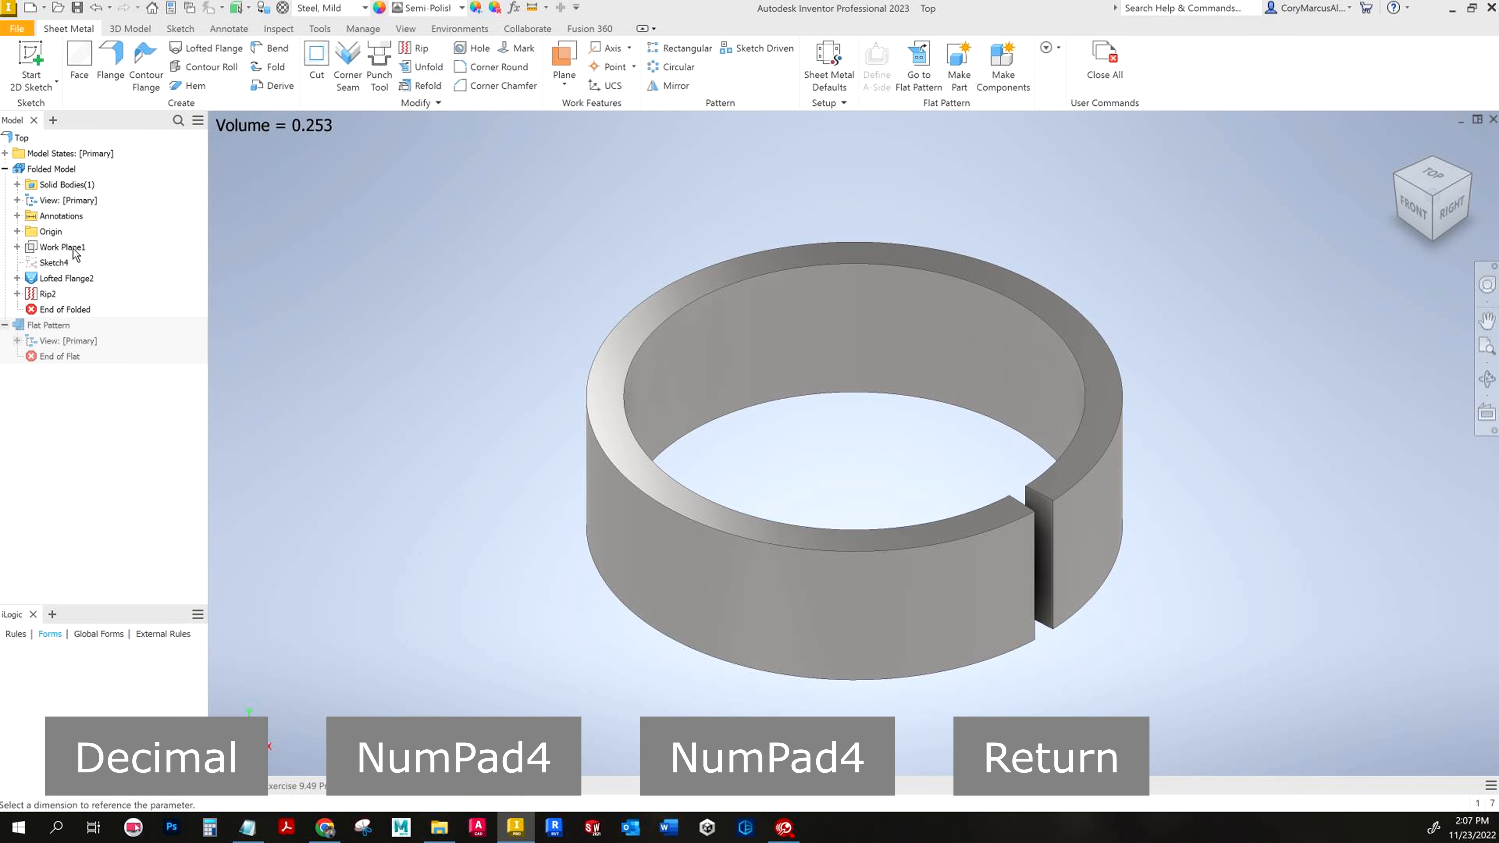
# Step: Set the Middle part's work plane offset to 3.25-.44-.56 in, taking the heights from the exercise drawing
pyautogui.click(541, 789)
pyautogui.doubleClick(62, 248)
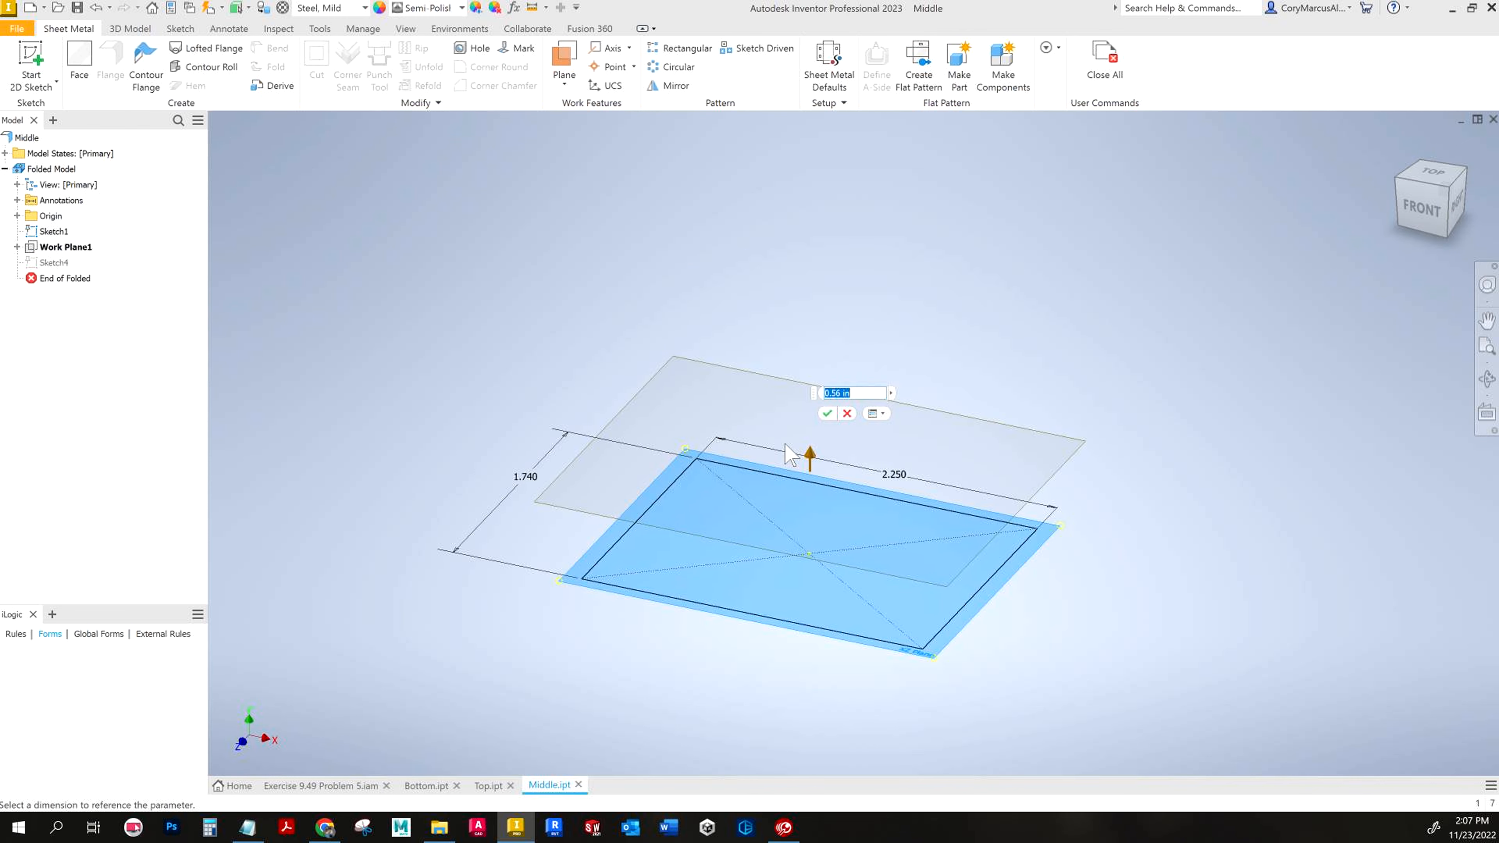
pyautogui.hotkey('alt', 'Tab')
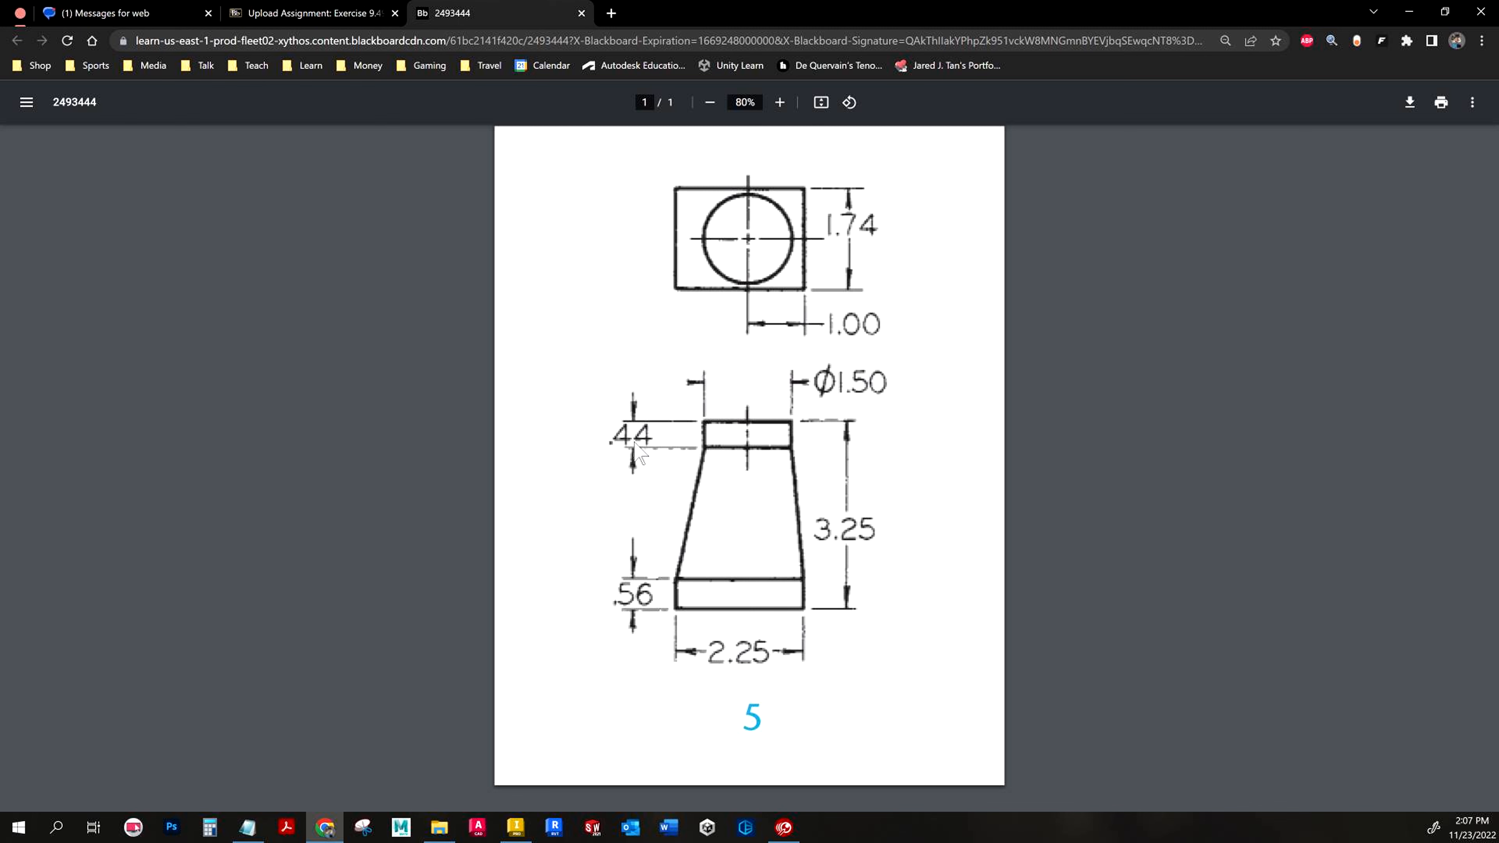
pyautogui.hotkey('alt', 'Tab')
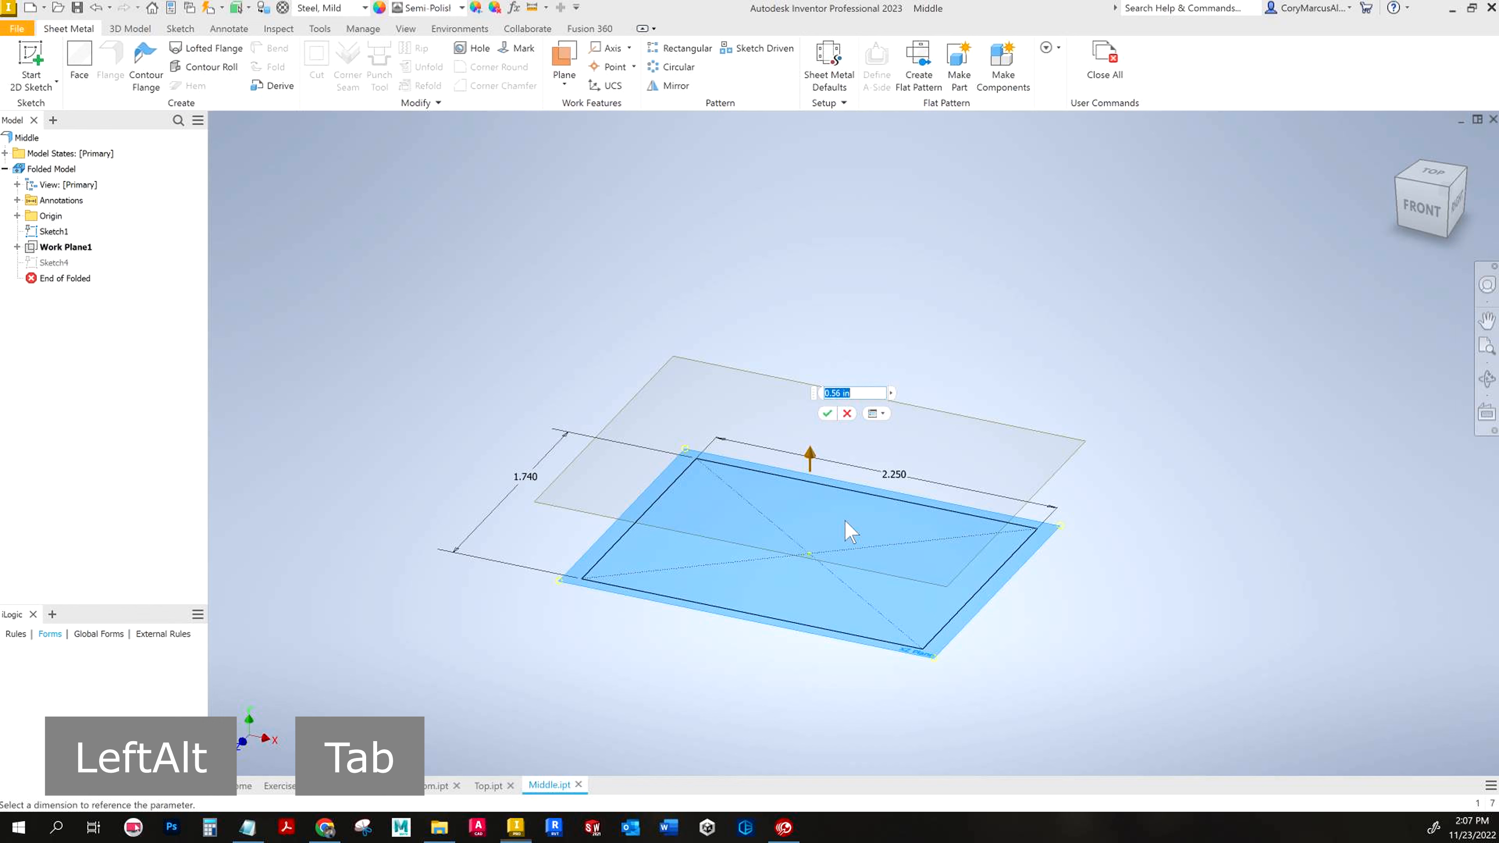
pyautogui.write('3.25-')
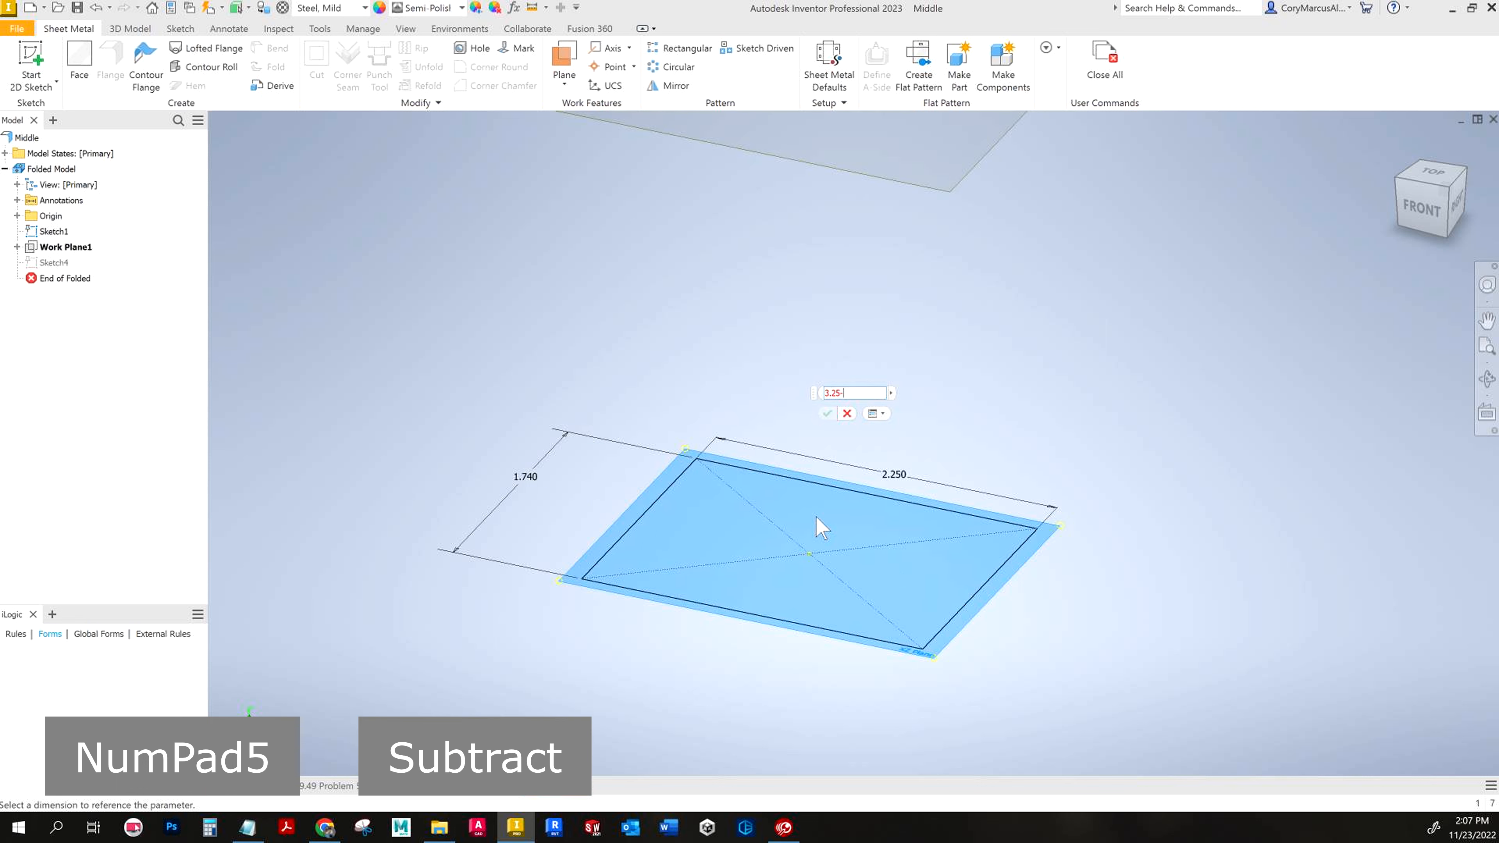
pyautogui.write('.')
pyautogui.write('44')
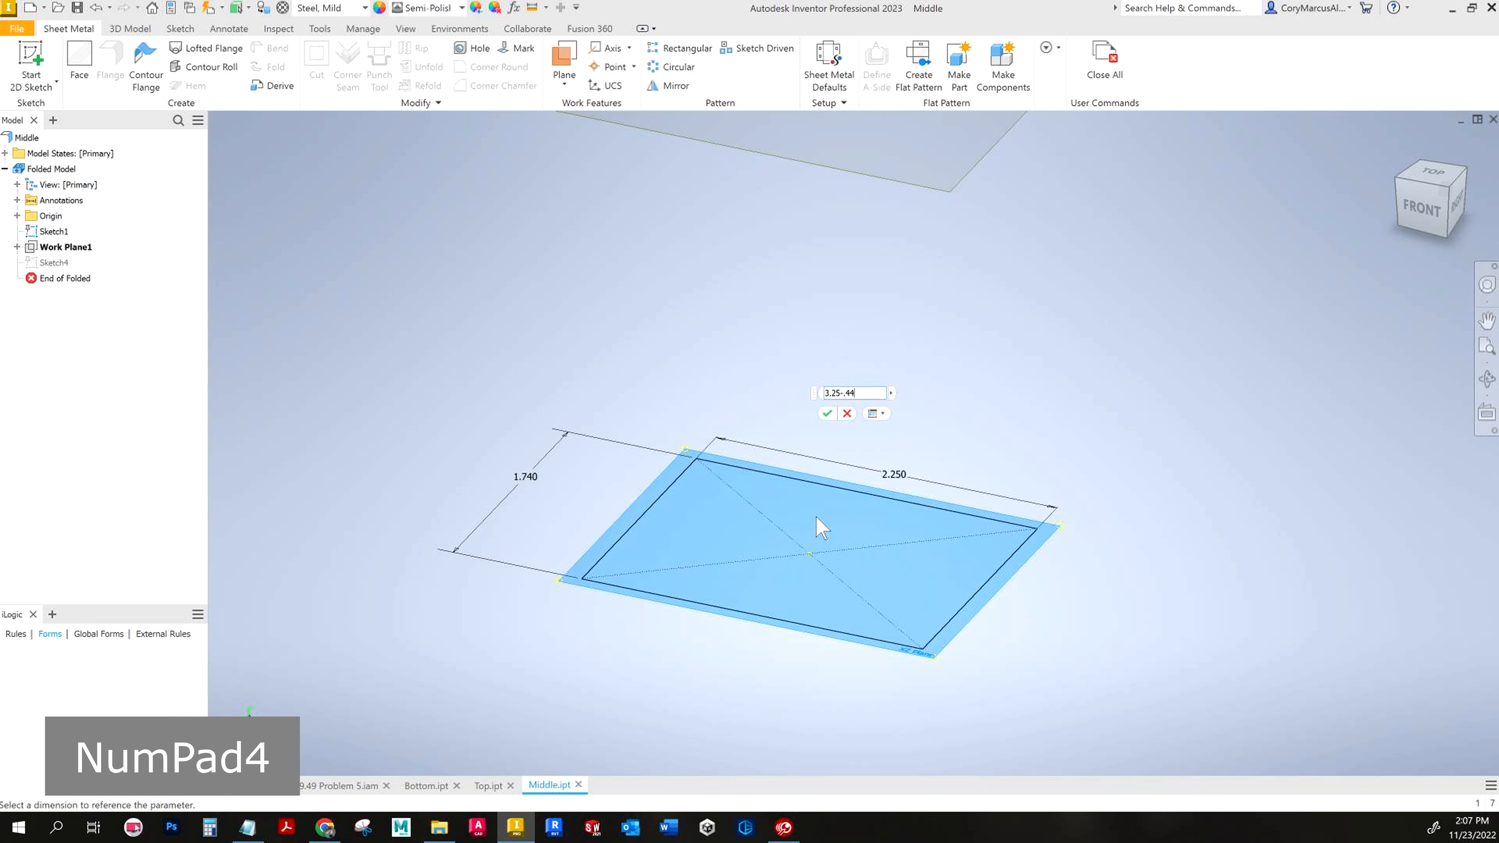
pyautogui.write('-.6')
pyautogui.press('Return')
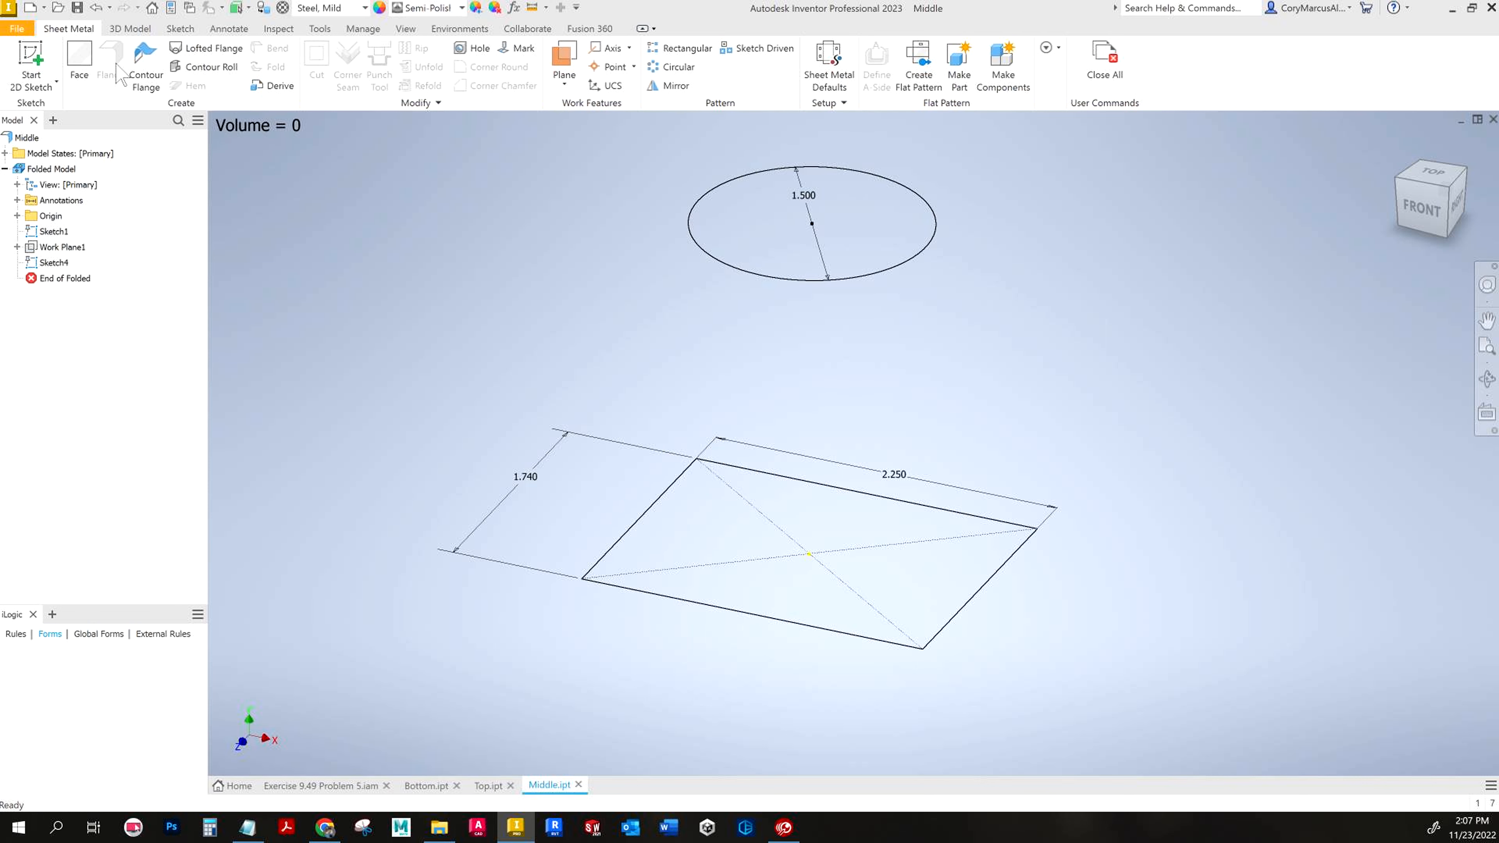
# Step: Create a die-formed lofted flange between the 1.5 in circle and the rectangle, with the material thickness offset to the inside
pyautogui.click(226, 47)
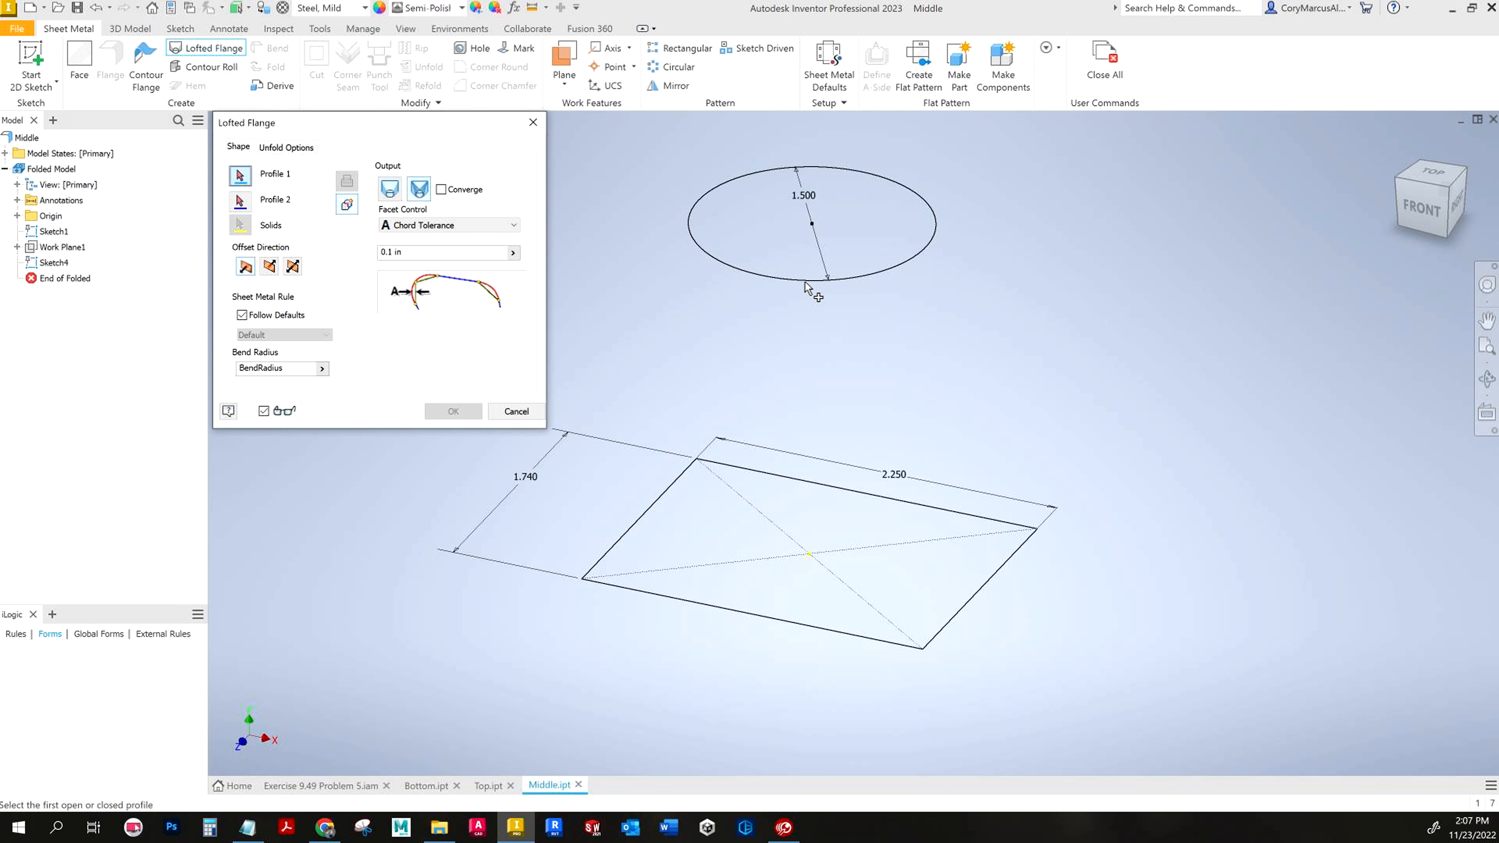
pyautogui.click(794, 288)
pyautogui.click(846, 523)
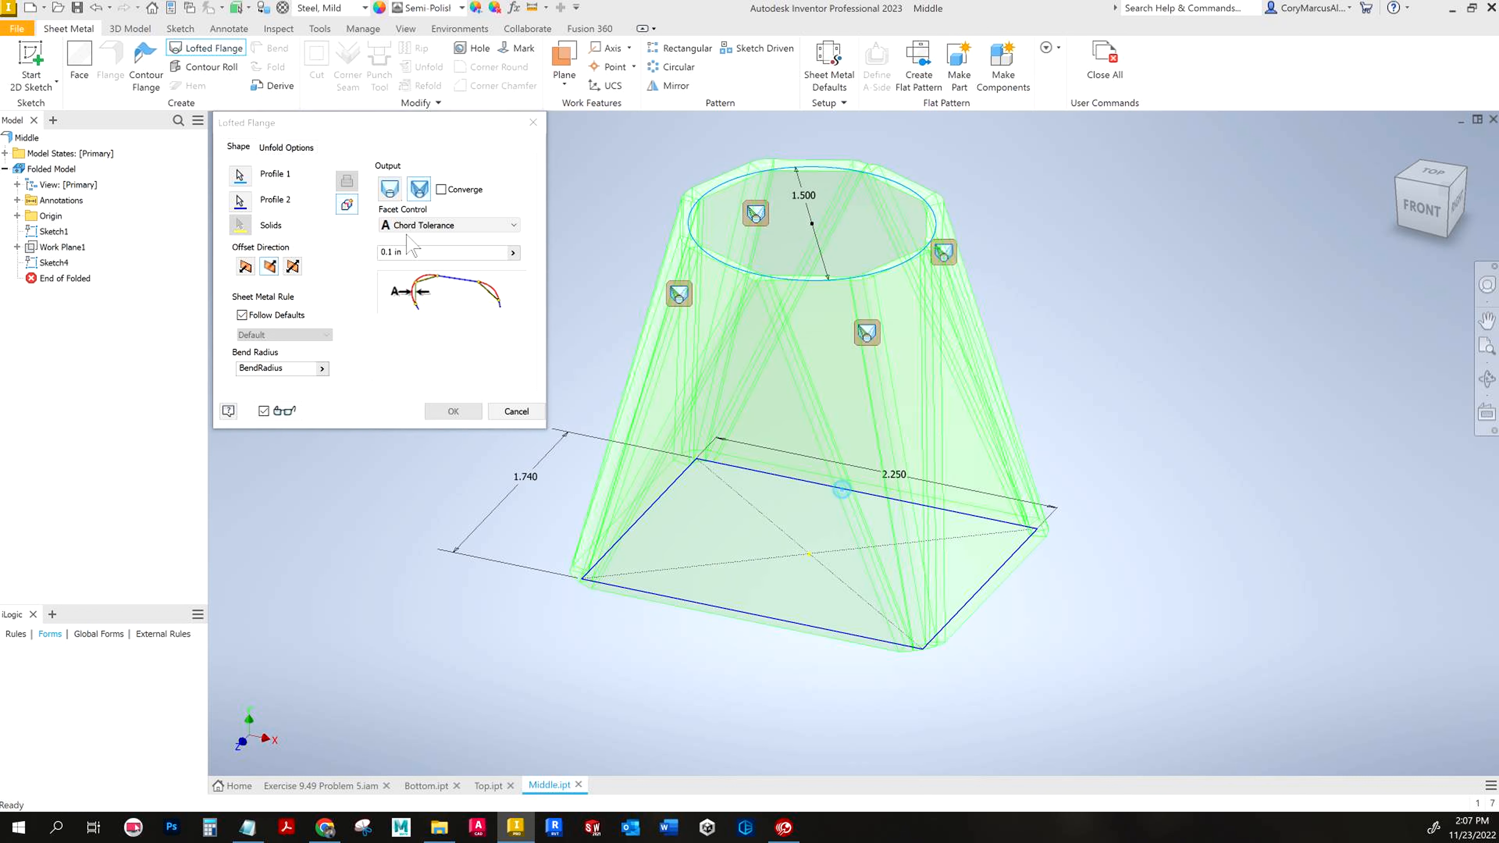
pyautogui.click(387, 191)
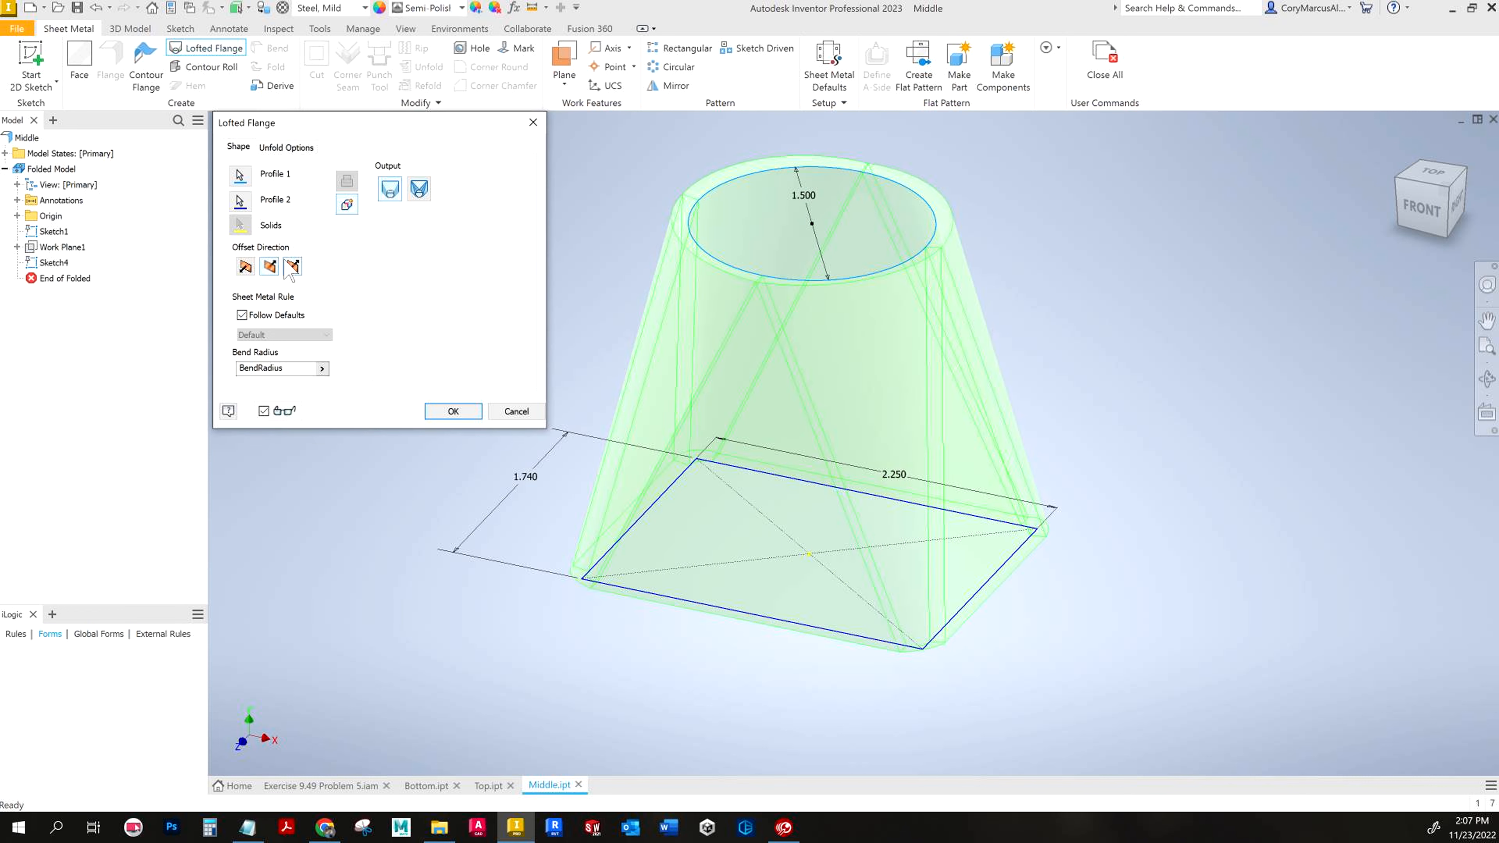
pyautogui.click(453, 412)
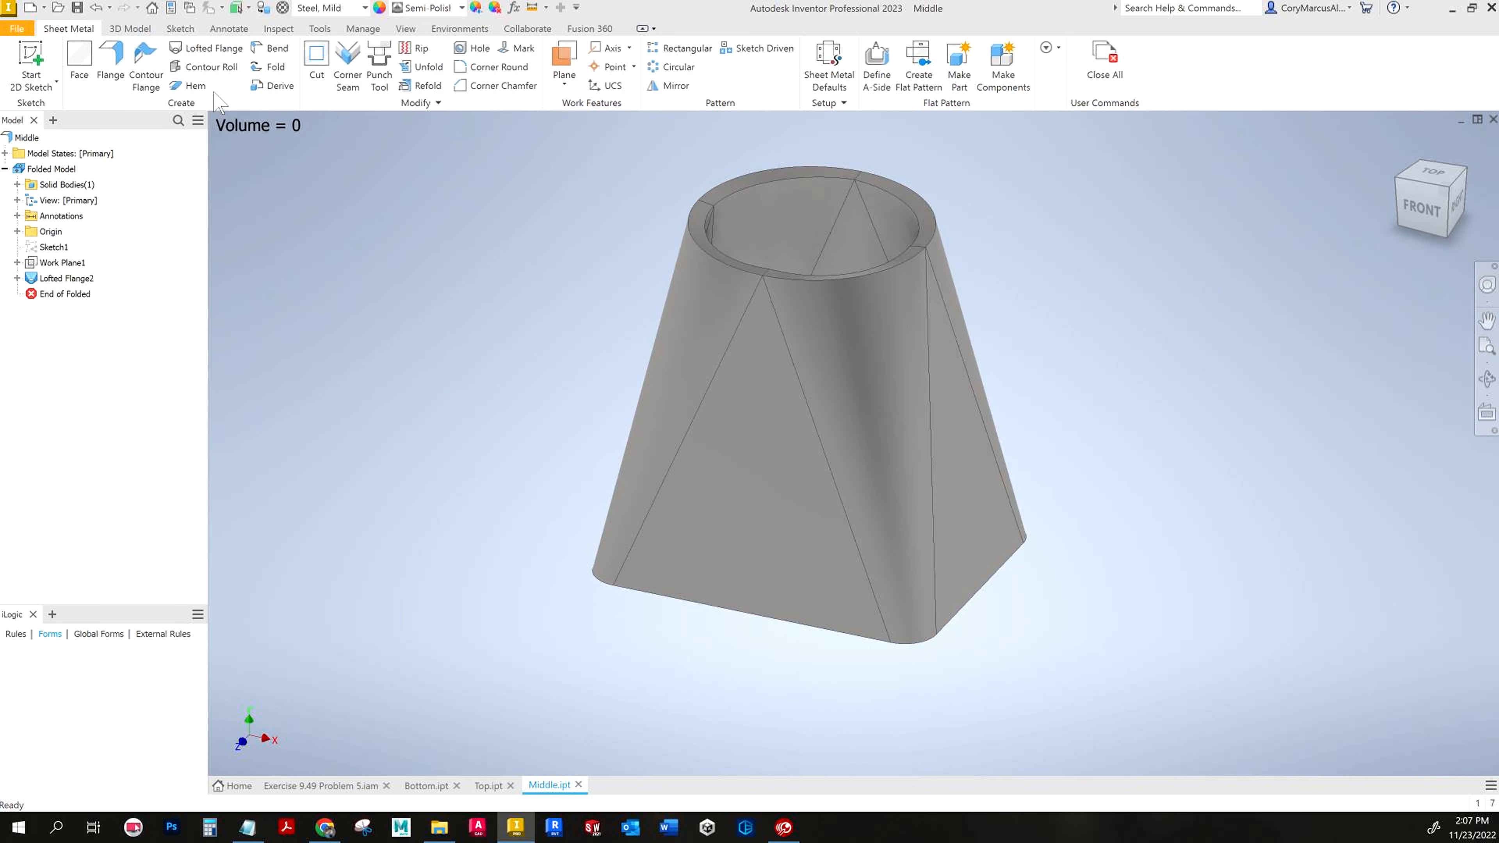
# Step: Start a 2D sketch on the rectangular bottom end of the Middle transition piece
pyautogui.click(35, 56)
pyautogui.scroll(1, 818, 461)
pyautogui.moveTo(873, 295)
pyautogui.keyDown('shift'); pyautogui.mouseDown(button='middle')
pyautogui.moveTo(934, 286)
pyautogui.moveTo(877, 261)
pyautogui.moveTo(947, 191)
pyautogui.moveTo(635, 221)
pyautogui.moveTo(1041, 346)
pyautogui.moveTo(1168, 502)
pyautogui.moveTo(1101, 455)
pyautogui.mouseUp(button='middle'); pyautogui.keyUp('shift')
pyautogui.scroll(2, 679, 221)
pyautogui.click(1411, 220)
pyautogui.click(1416, 215)
pyautogui.press('s')
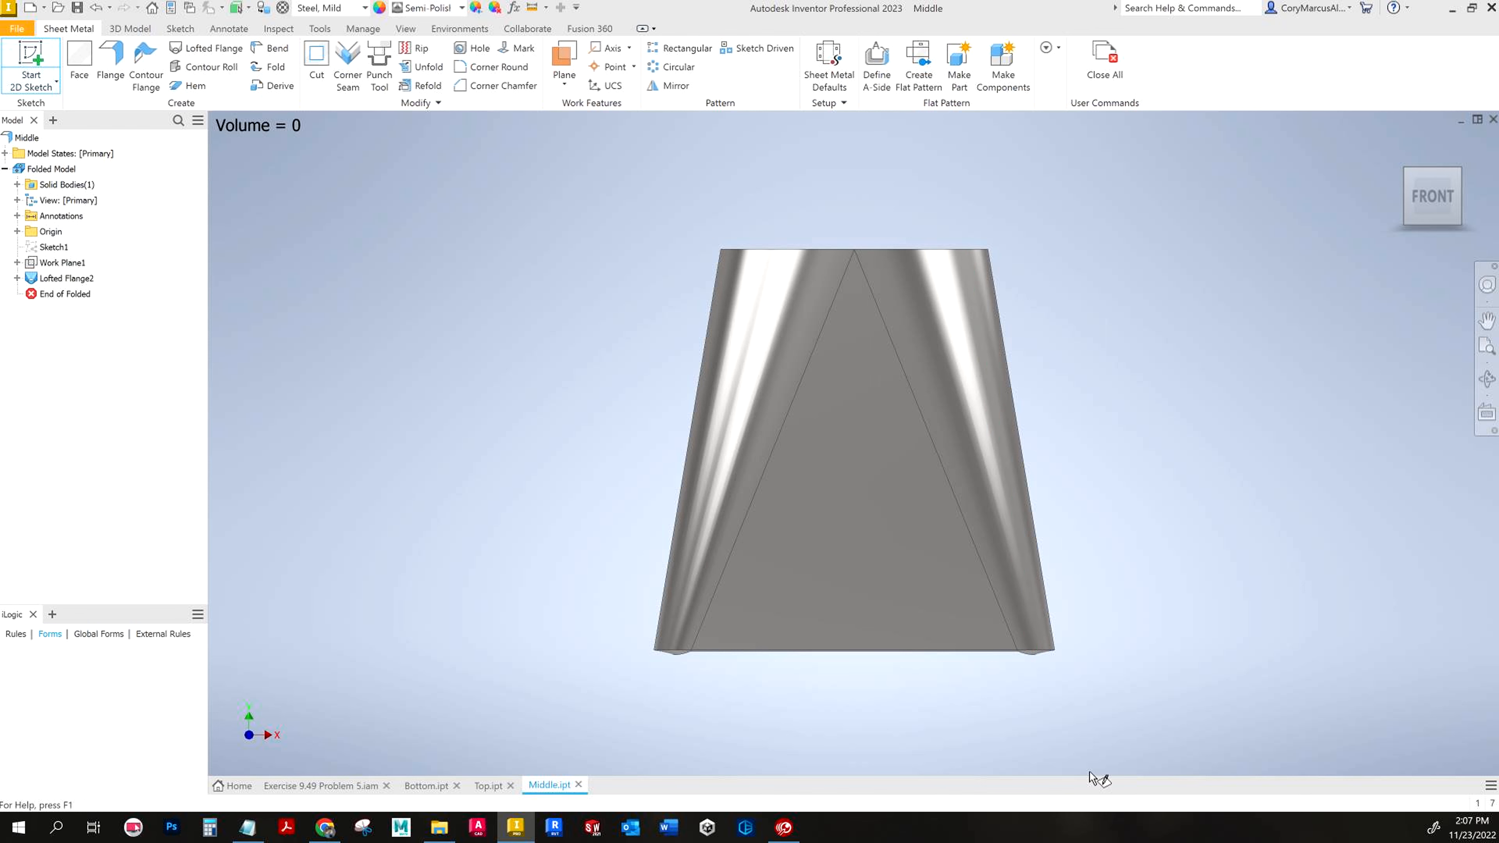
pyautogui.keyDown('shift'); pyautogui.moveTo(997, 332); pyautogui.dragTo(1047, 586, button='middle'); pyautogui.keyUp('shift')
pyautogui.scroll(-5, 1048, 586)
pyautogui.click(1127, 540)
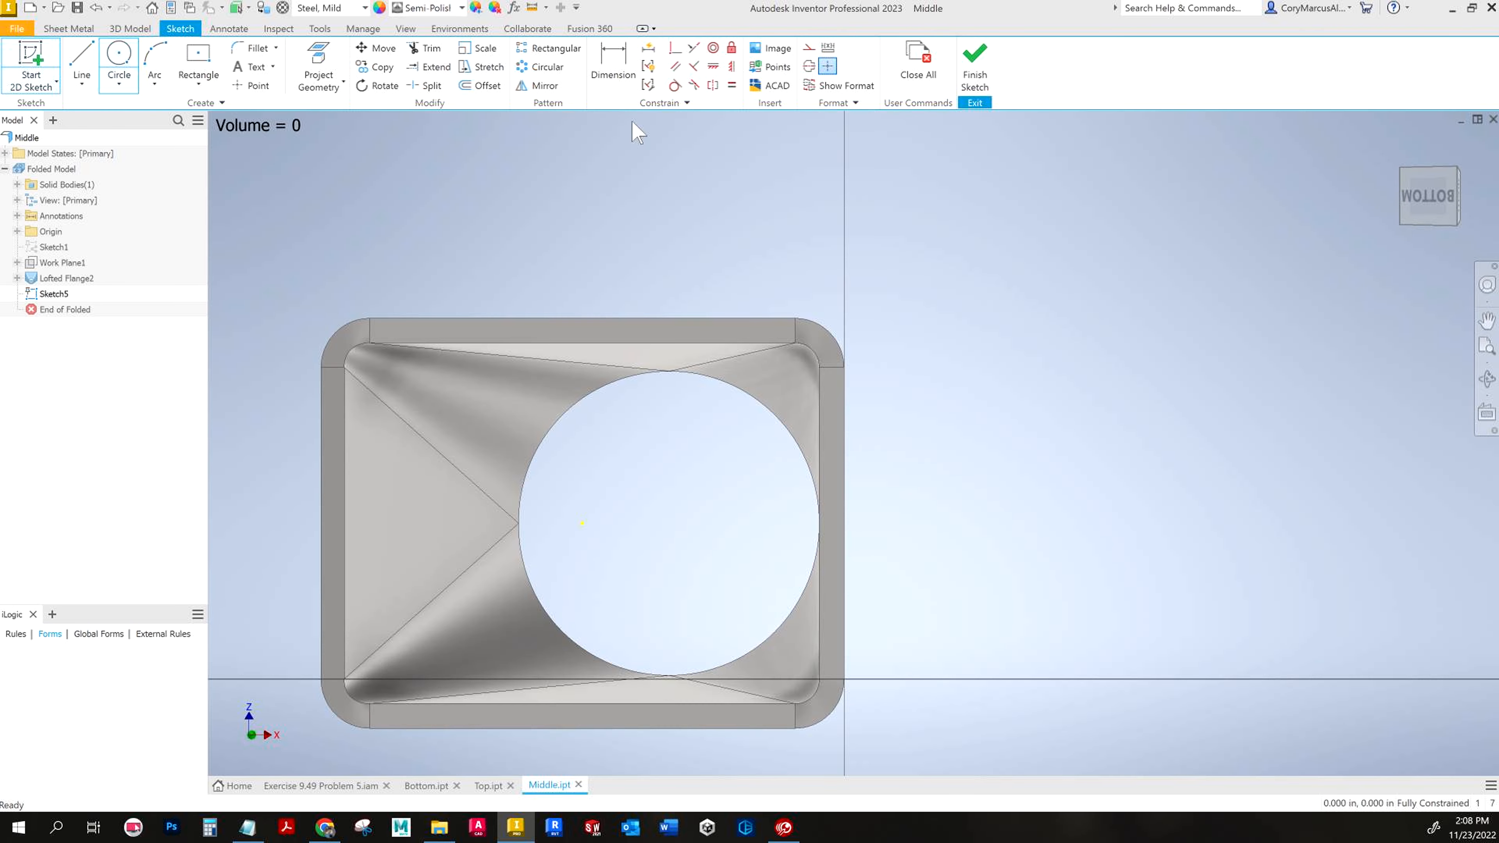
# Step: Place a sketch point at the middle of the short outer edge beside the circular opening and finish the sketch
pyautogui.press('p')
pyautogui.click(844, 513)
pyautogui.press('Escape')
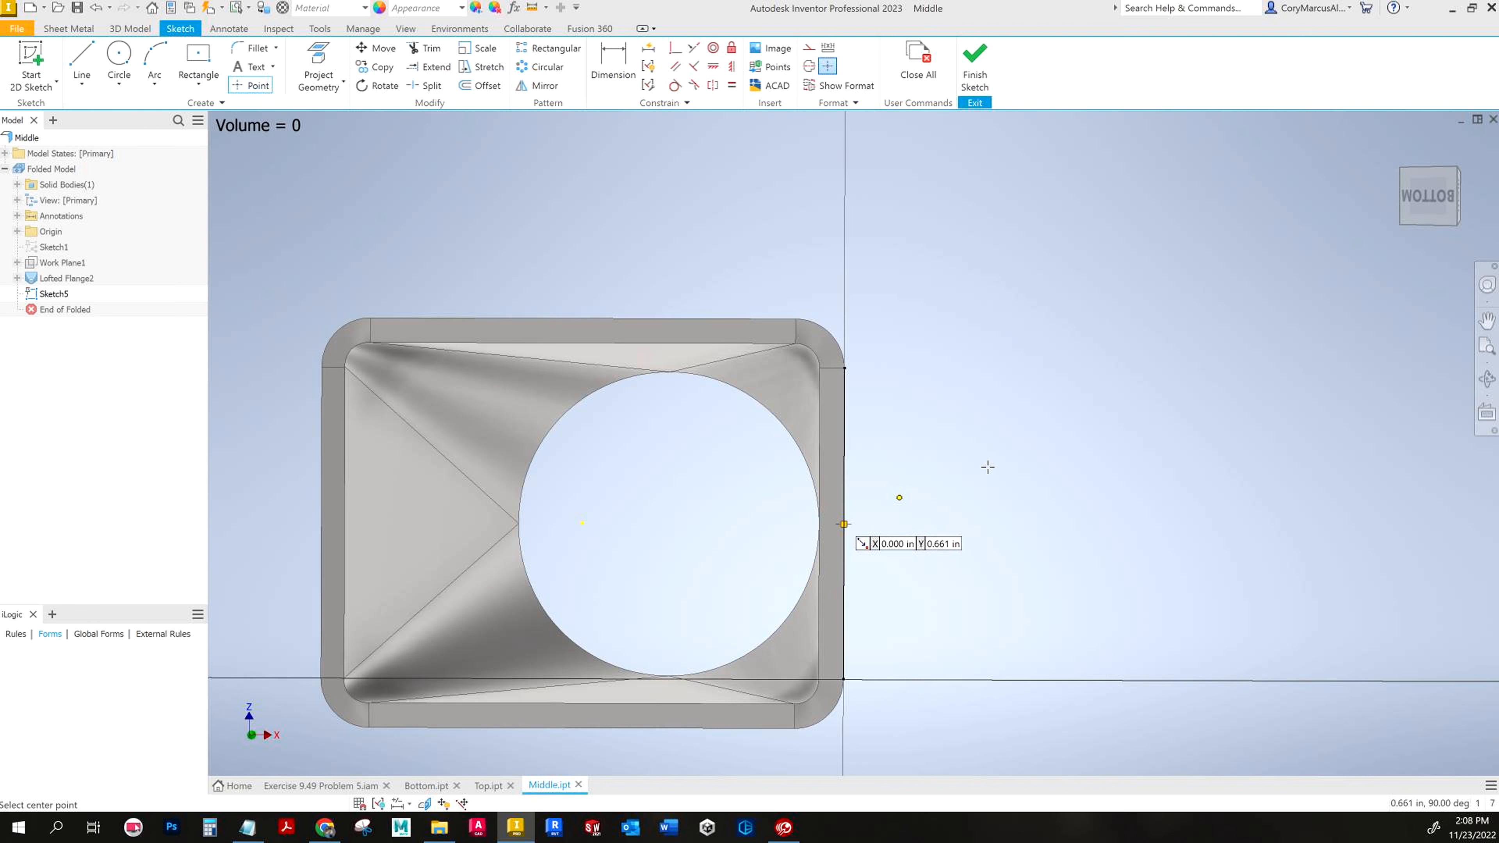
pyautogui.press('Escape')
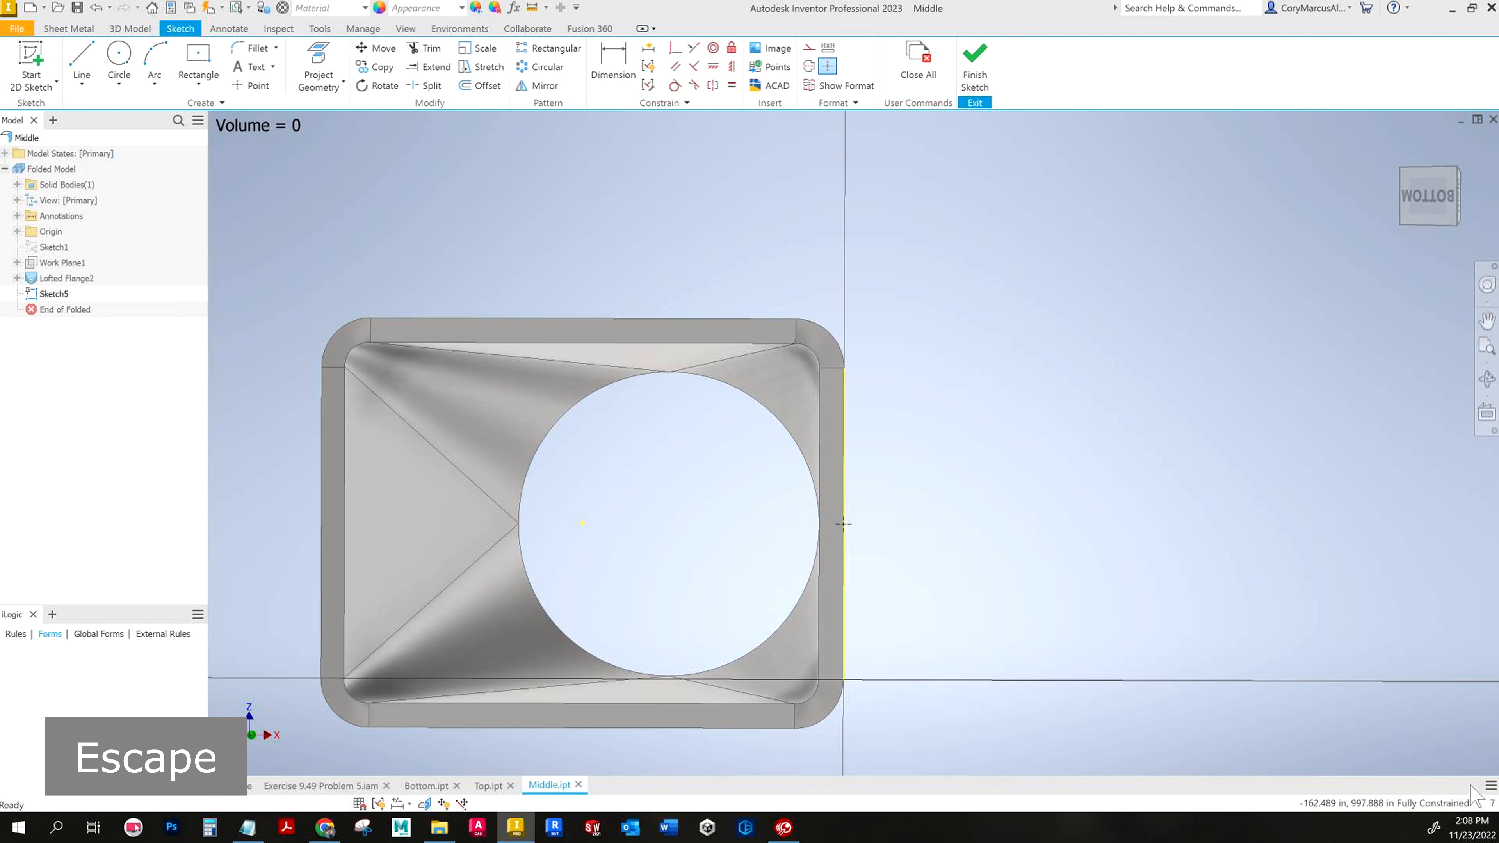
pyautogui.click(974, 62)
# Step: Create a single-point rip through the adjoining flat triangular face at the sketch point, using the GapSize gap value
pyautogui.keyDown('shift'); pyautogui.moveTo(834, 455); pyautogui.dragTo(756, 614, button='middle'); pyautogui.keyUp('shift')
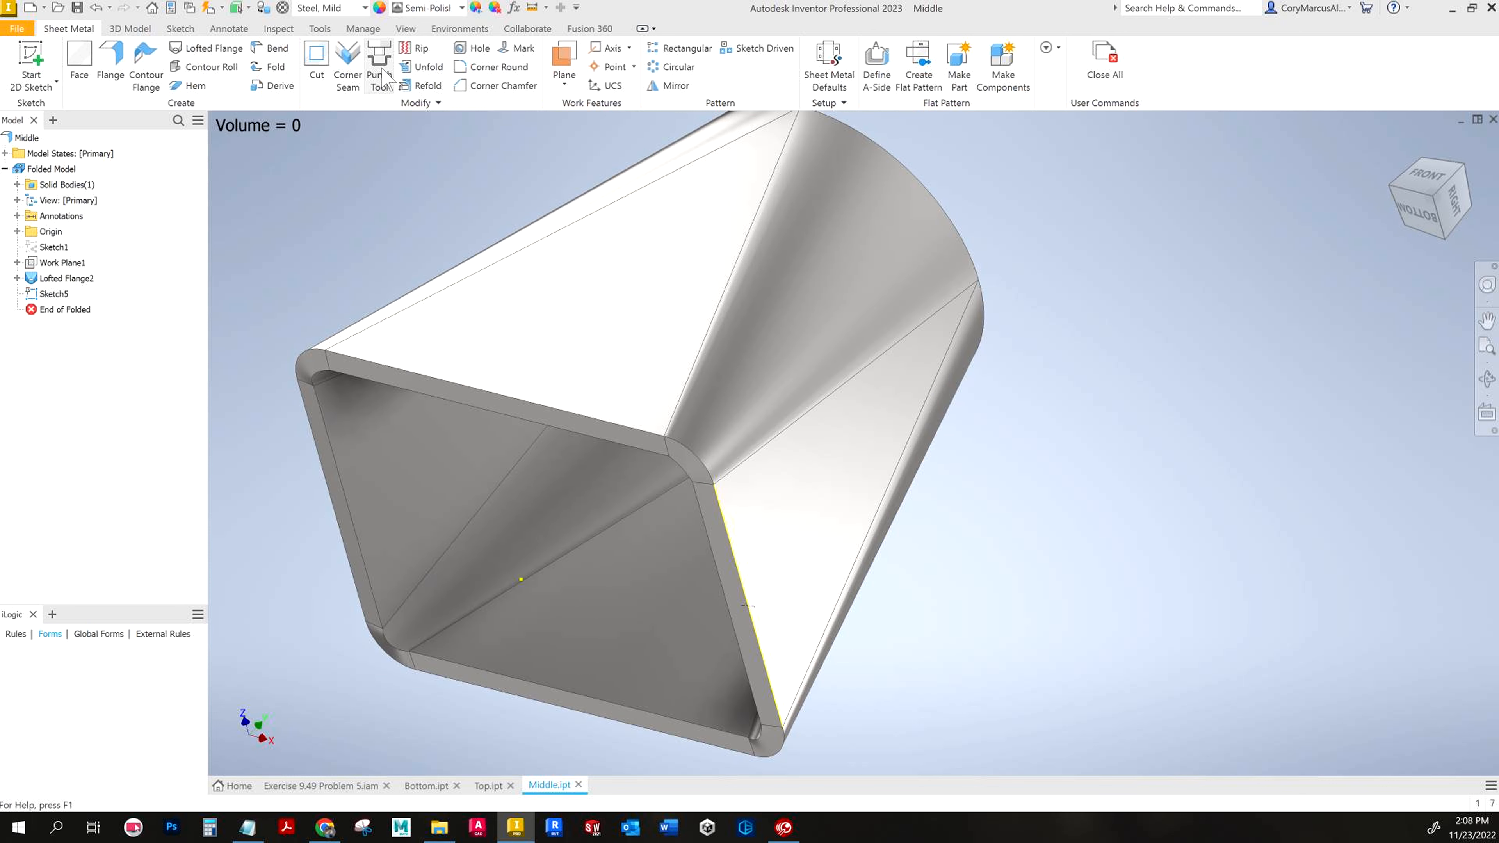
pyautogui.click(415, 52)
pyautogui.click(764, 585)
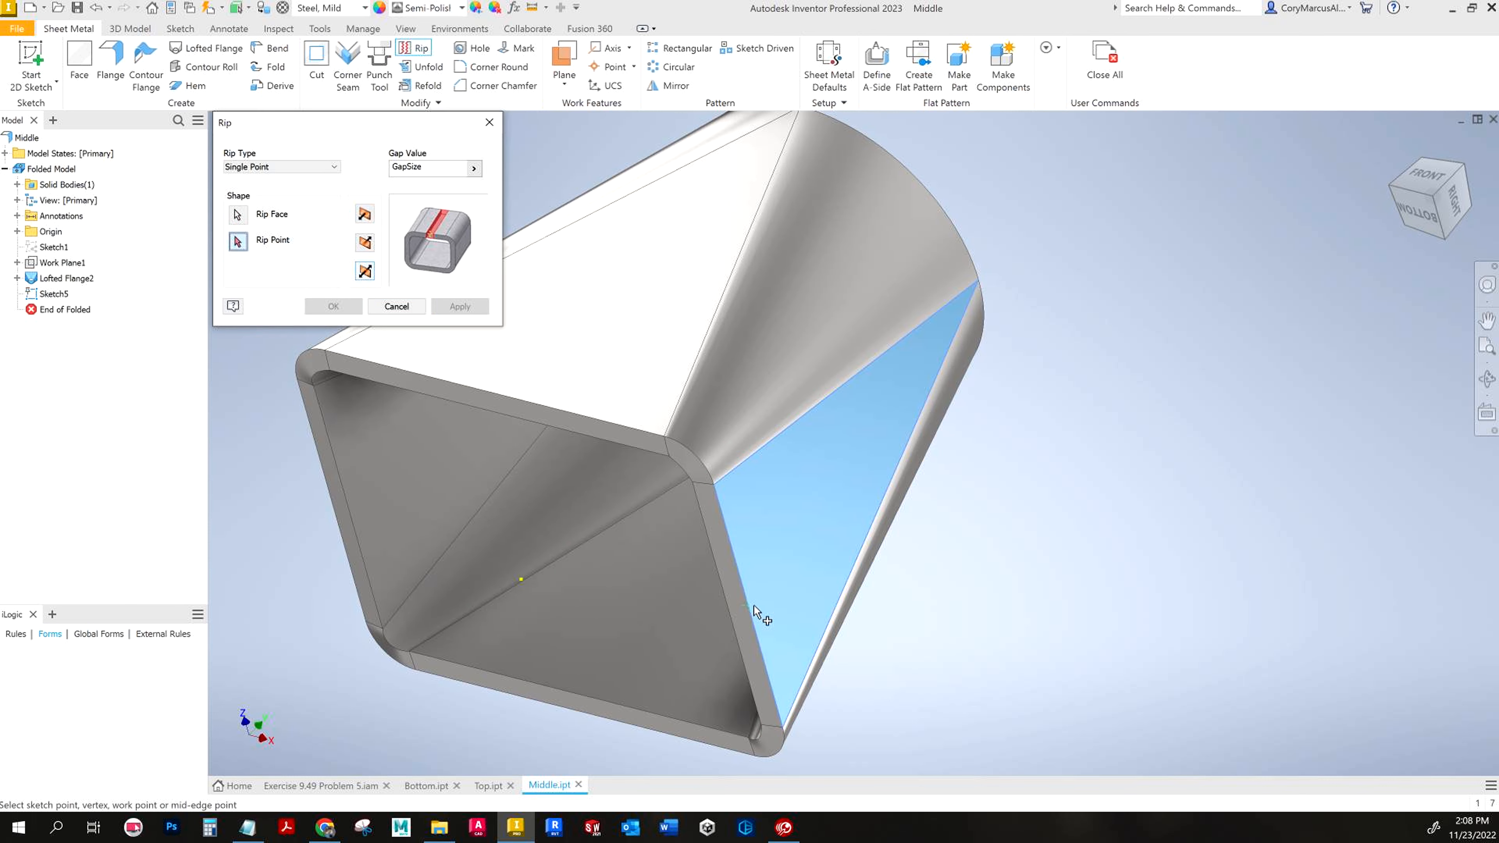
pyautogui.click(336, 302)
# Step: Create the Middle part's flat pattern, view it at an angle, and return to the folded part
pyautogui.keyDown('shift'); pyautogui.moveTo(1242, 462); pyautogui.dragTo(1328, 204, button='middle'); pyautogui.keyUp('shift')
pyautogui.click(1469, 179)
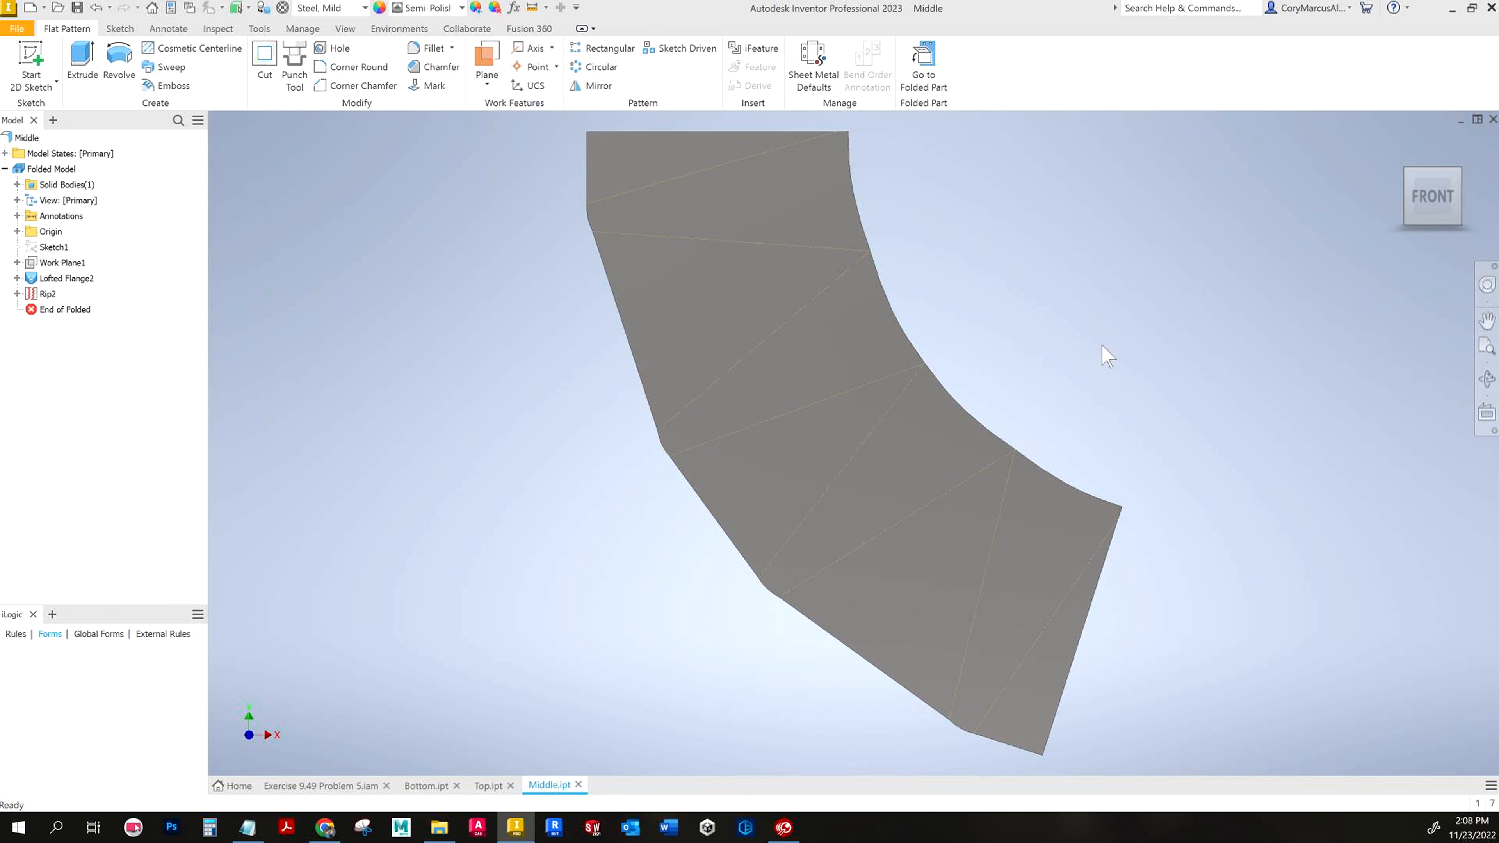
pyautogui.click(1428, 204)
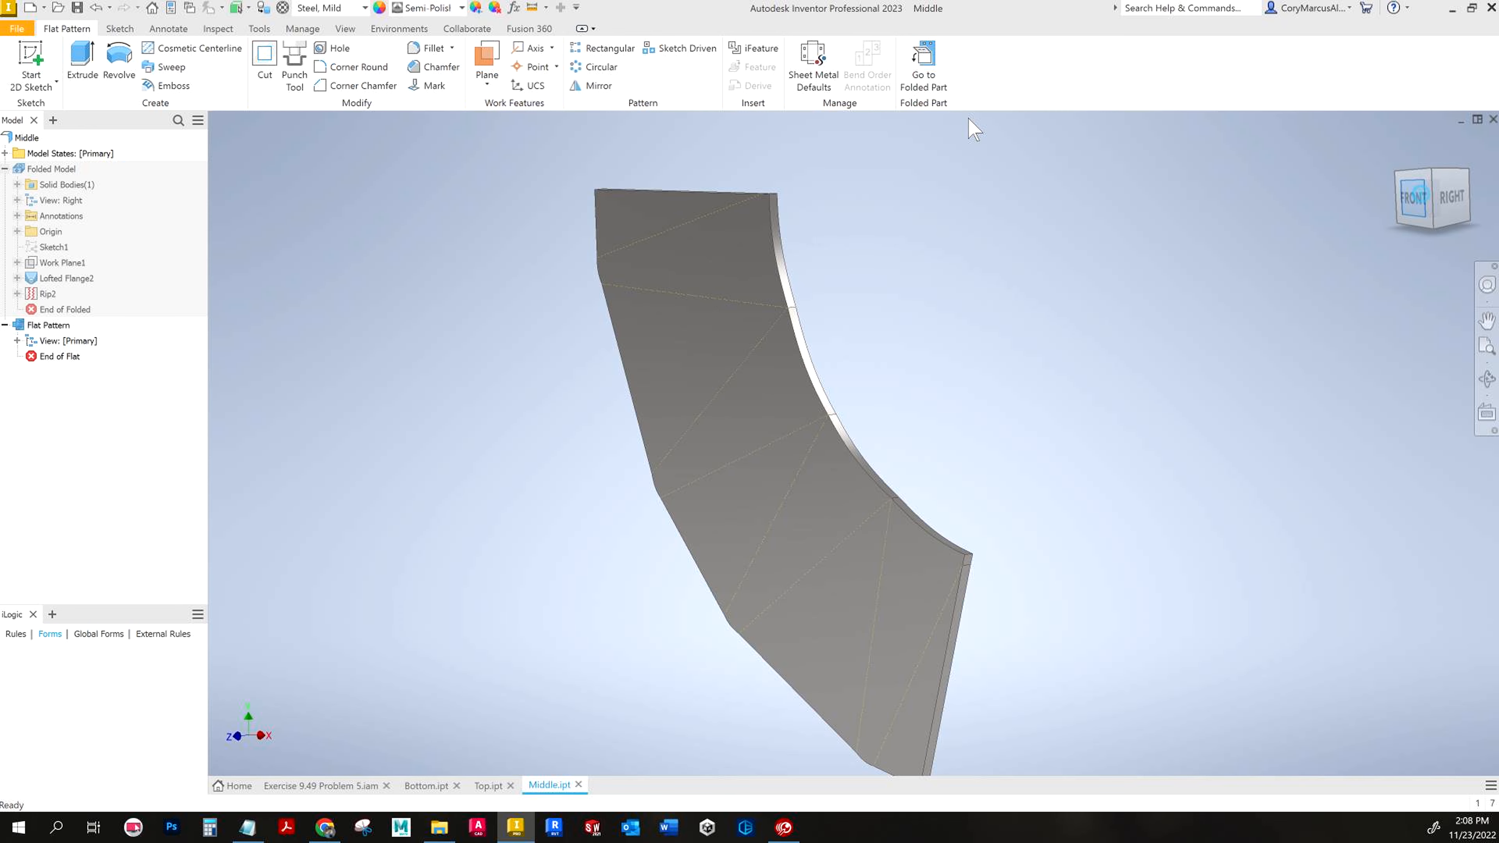
pyautogui.click(923, 71)
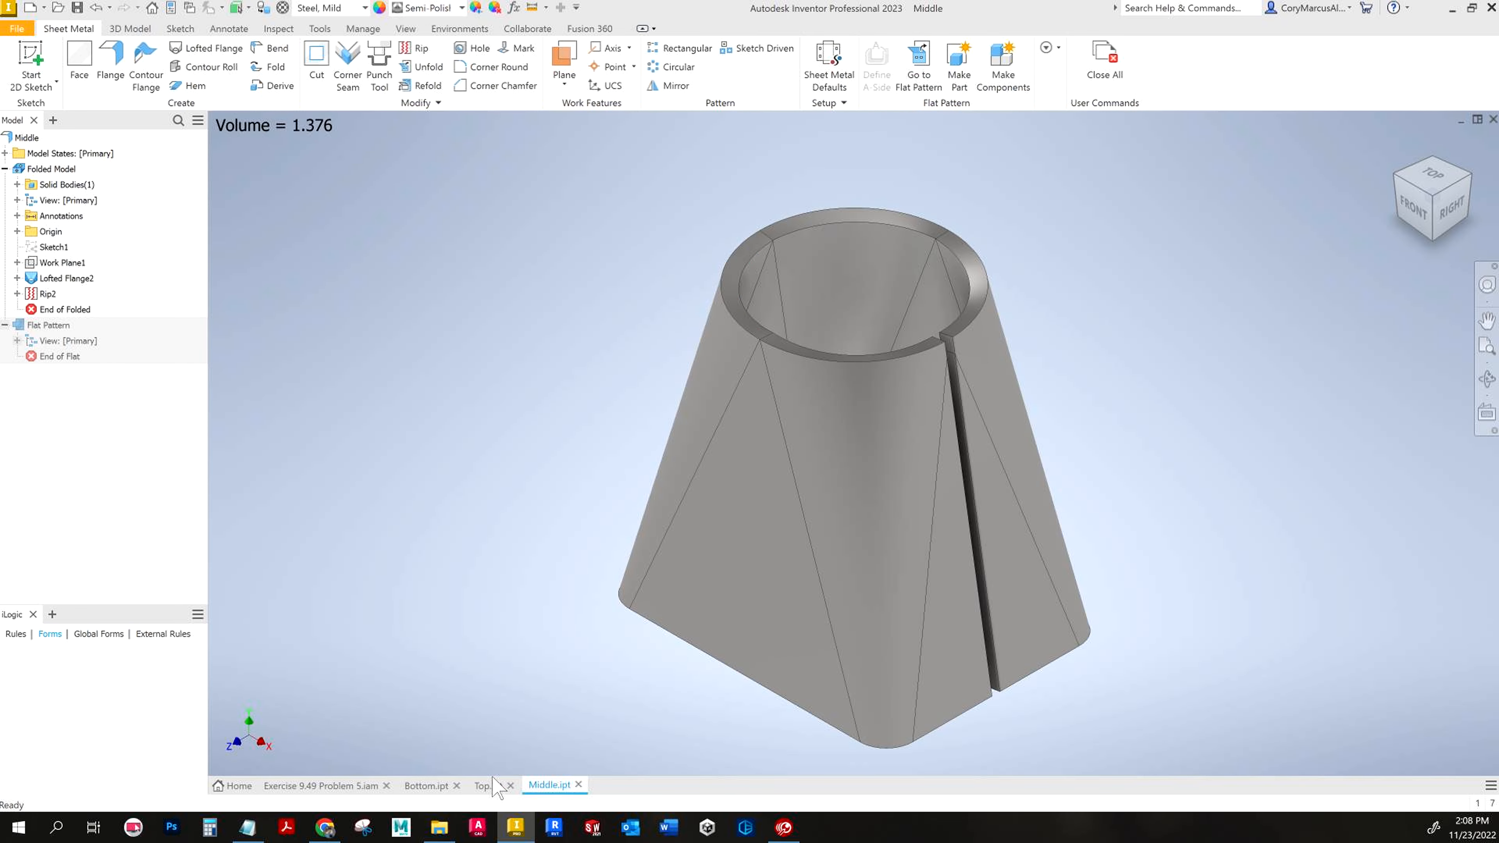
pyautogui.click(484, 785)
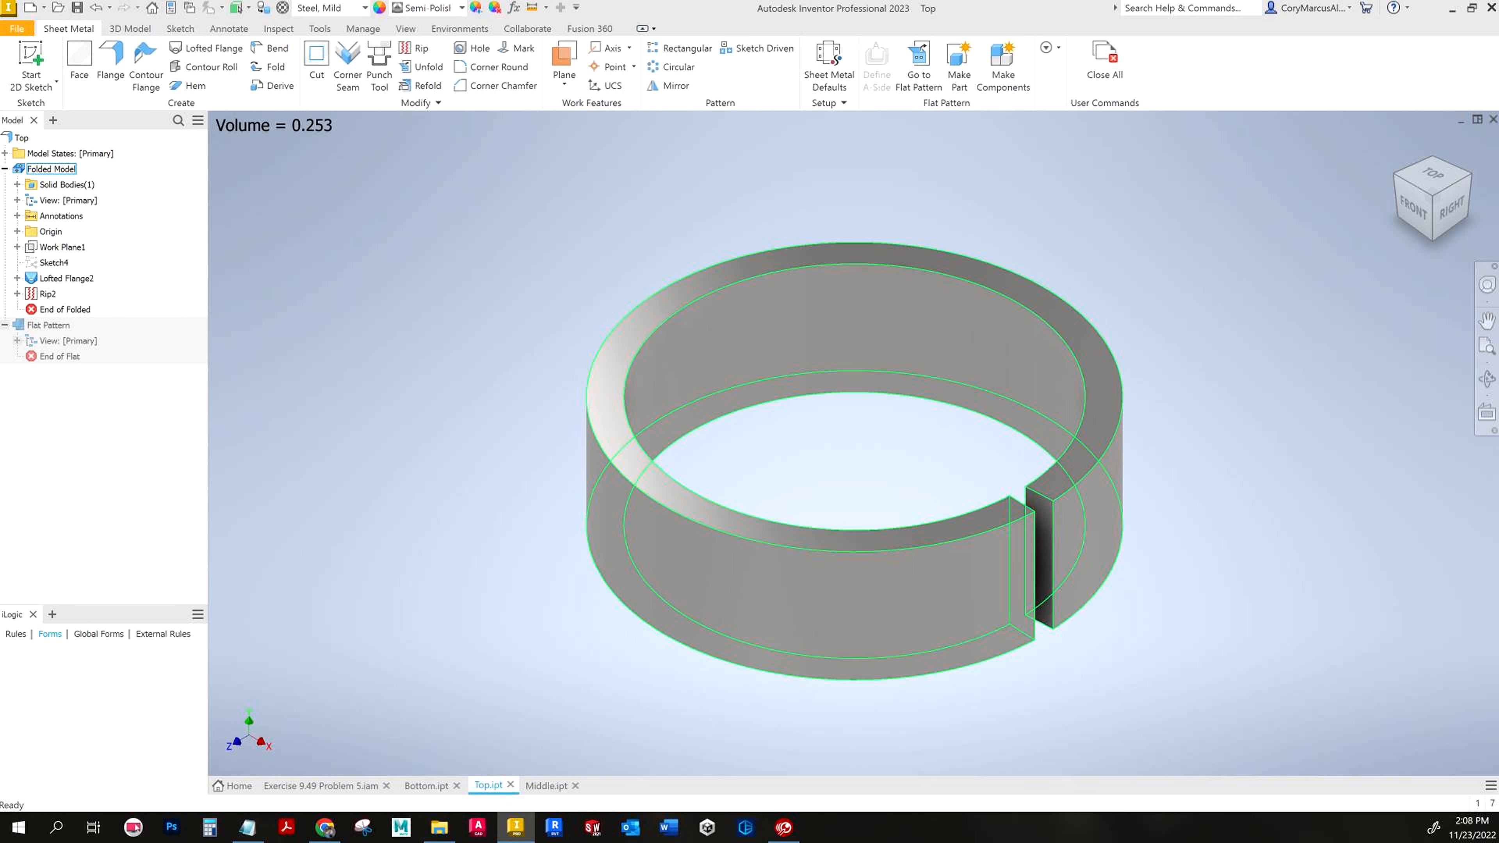
pyautogui.click(52, 169)
pyautogui.click(21, 139)
pyautogui.hotkey('ctrl', 'c')
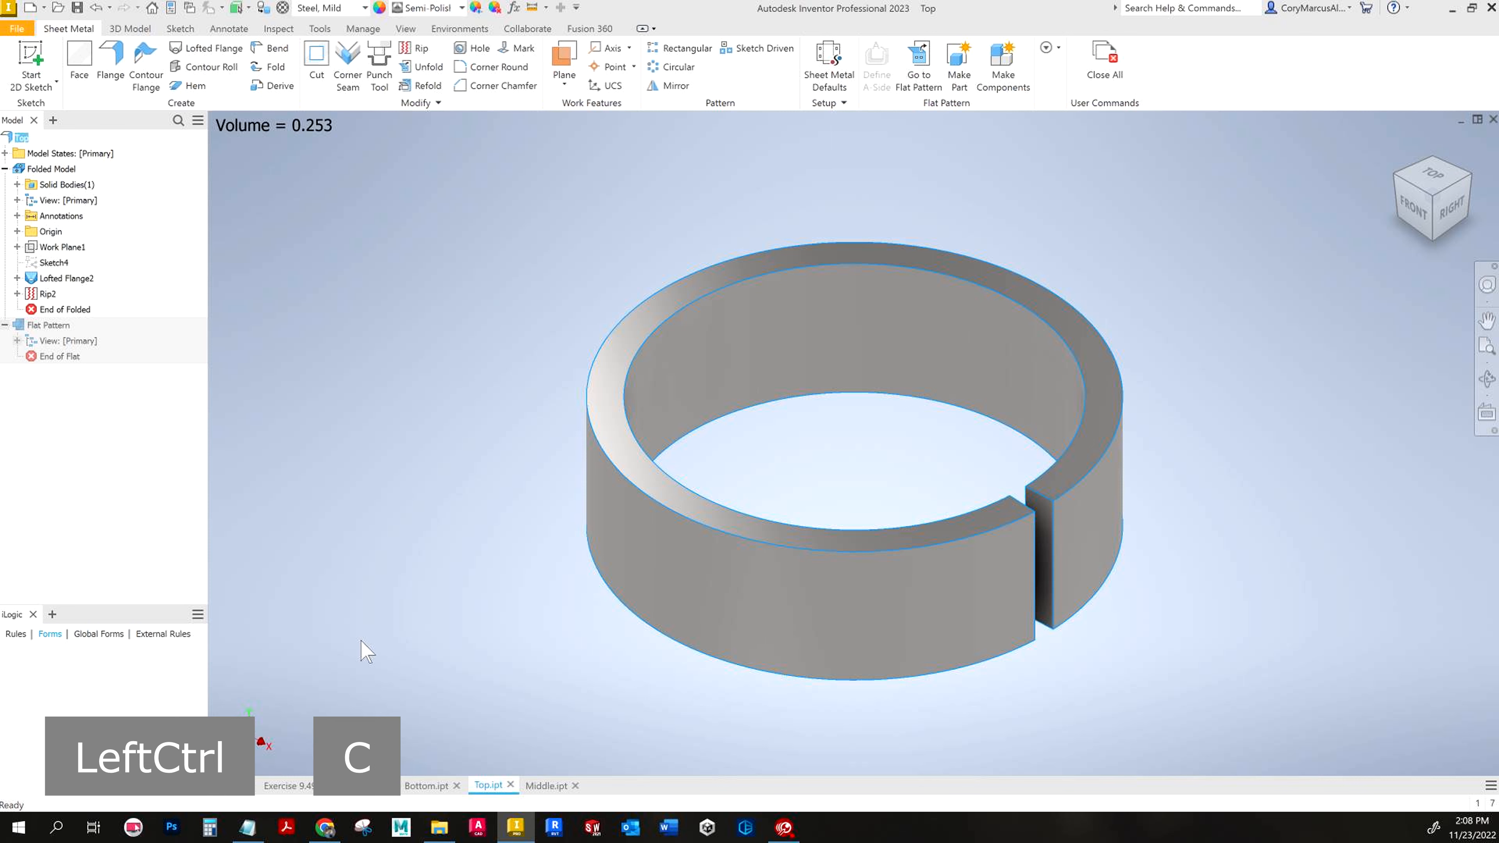
pyautogui.click(353, 788)
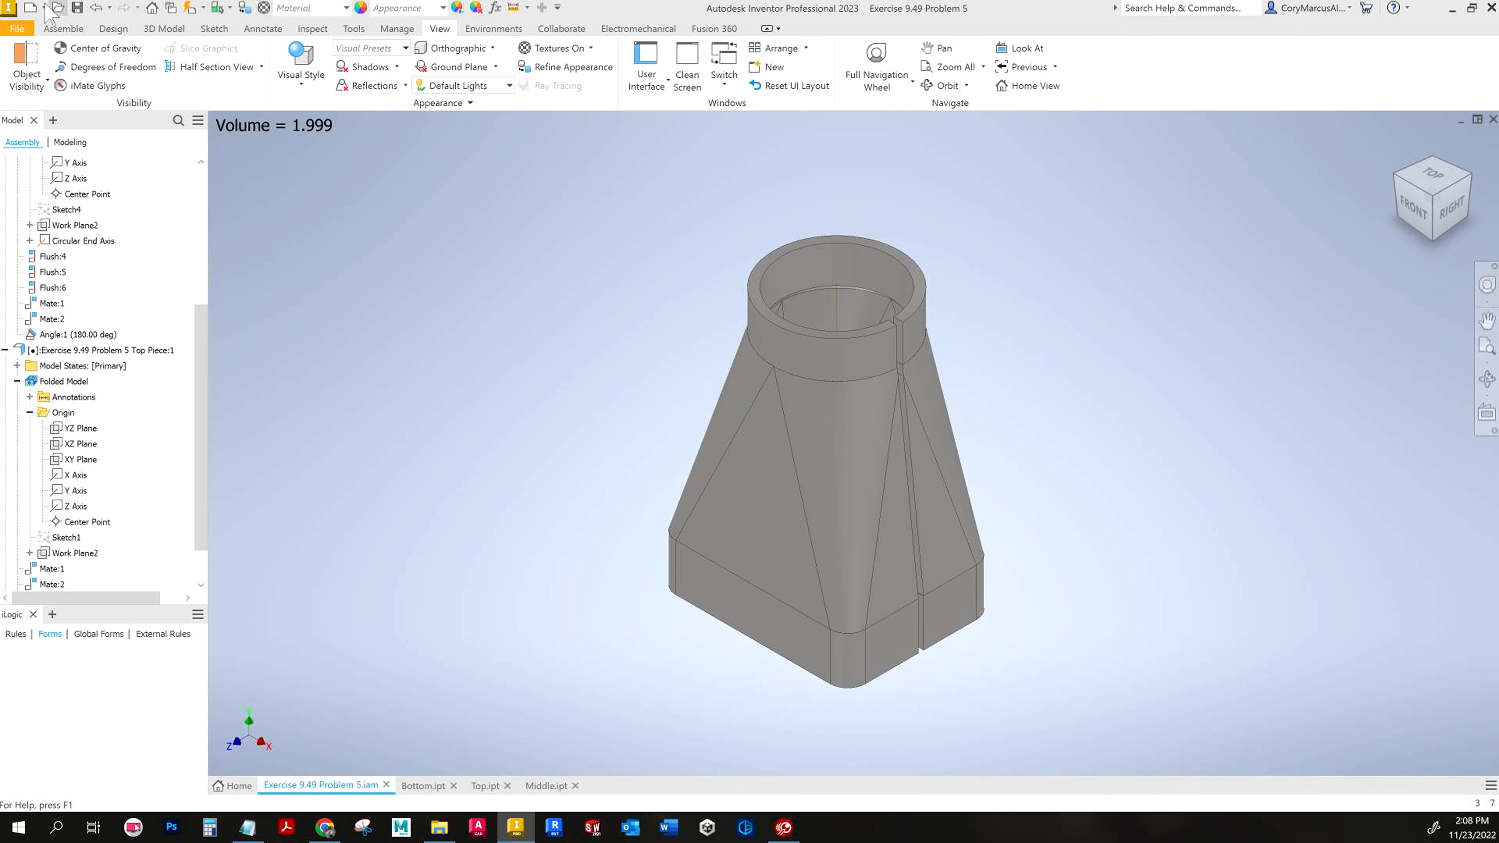
# Step: Create a new assembly and place the Middle, Top and Bottom parts from the Downloads folder in it
pyautogui.doubleClick(452, 325)
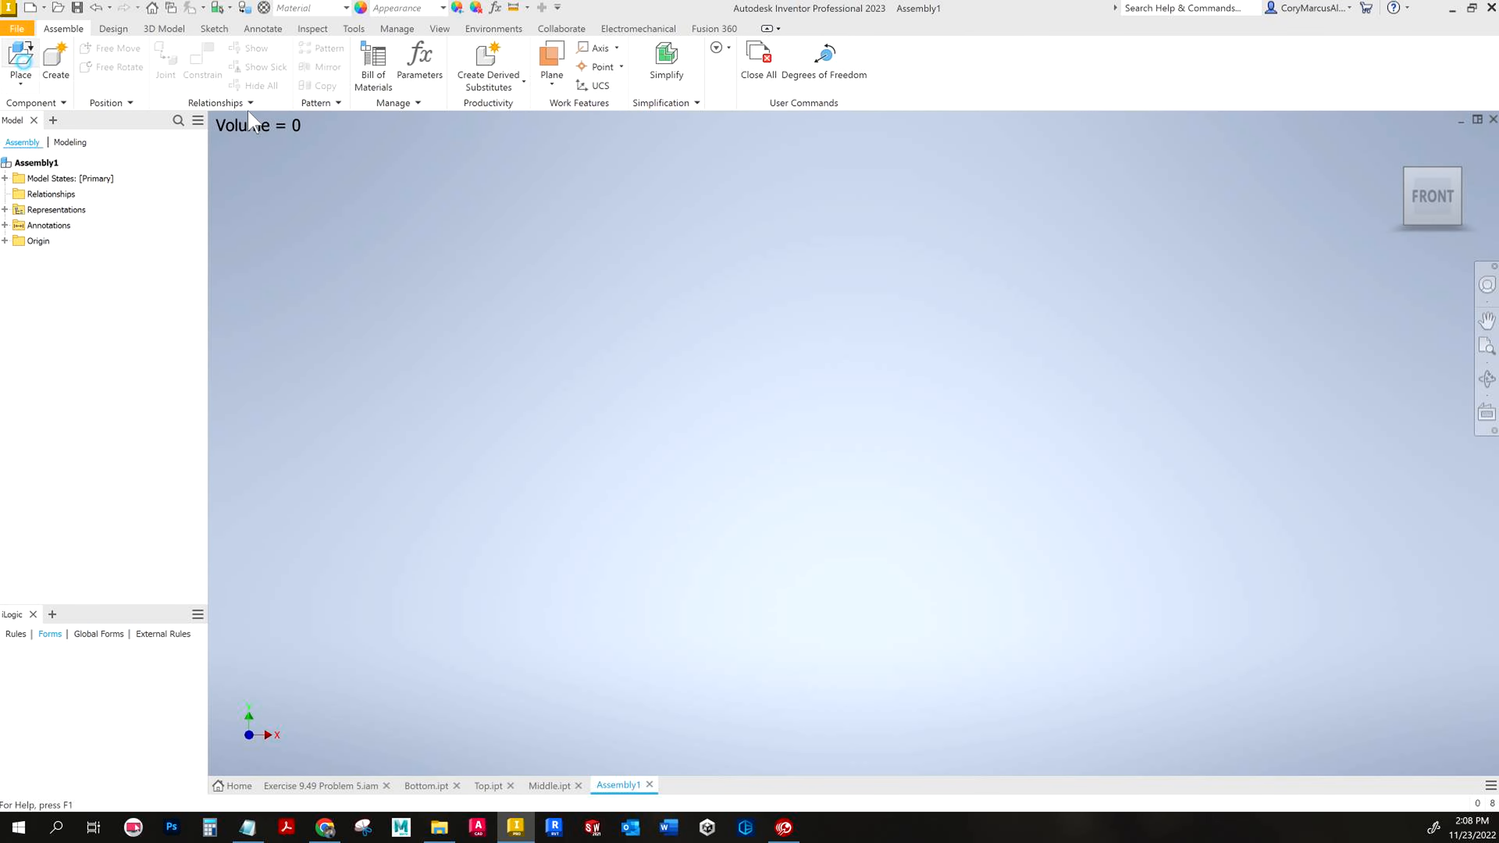
pyautogui.press('p')
pyautogui.click(519, 221)
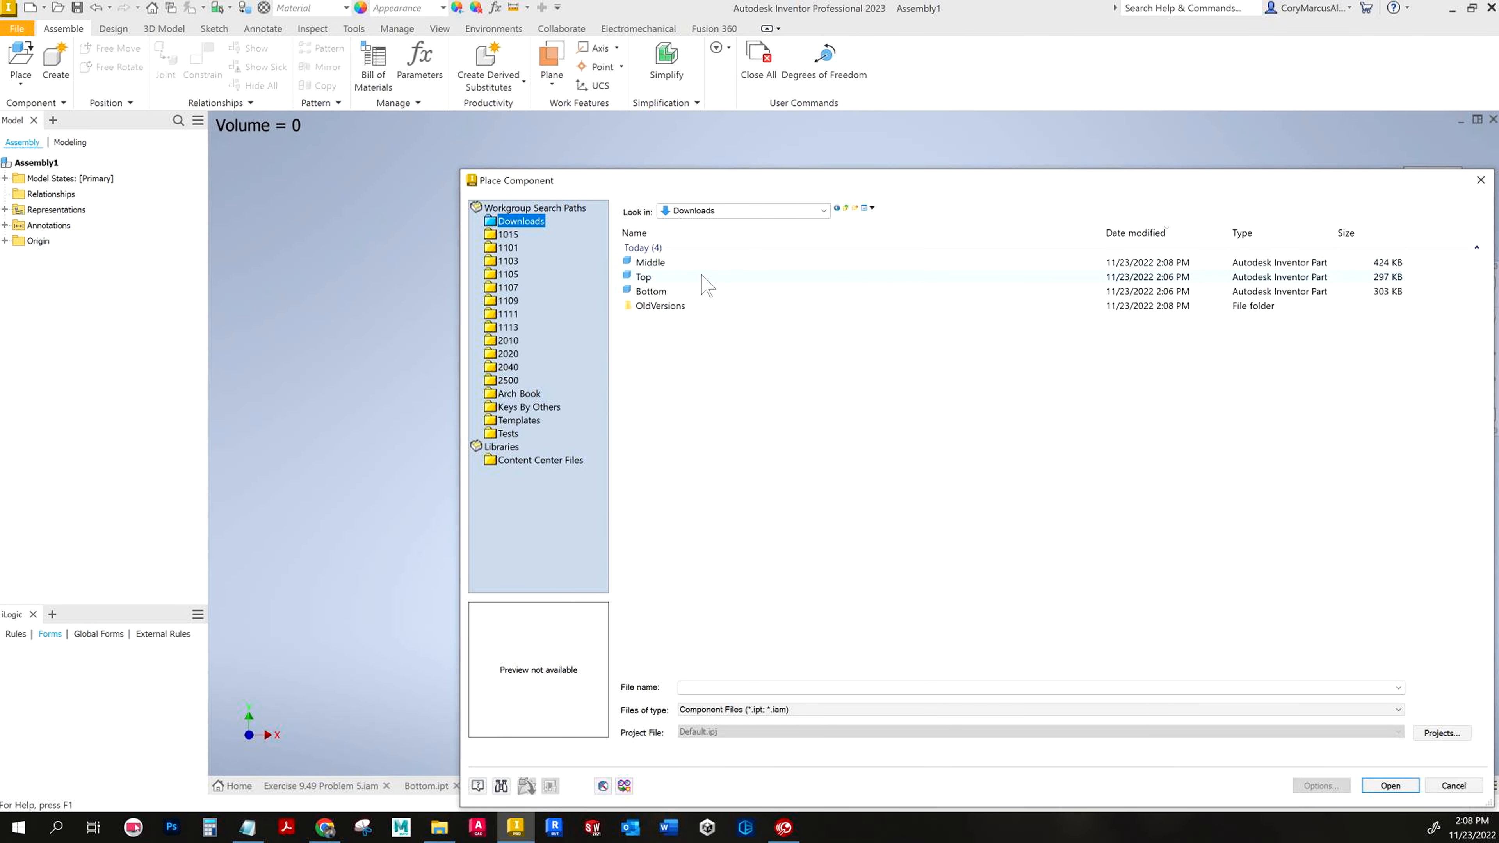
pyautogui.click(652, 292)
pyautogui.keyDown('shift'); pyautogui.click(655, 262); pyautogui.keyUp('shift')
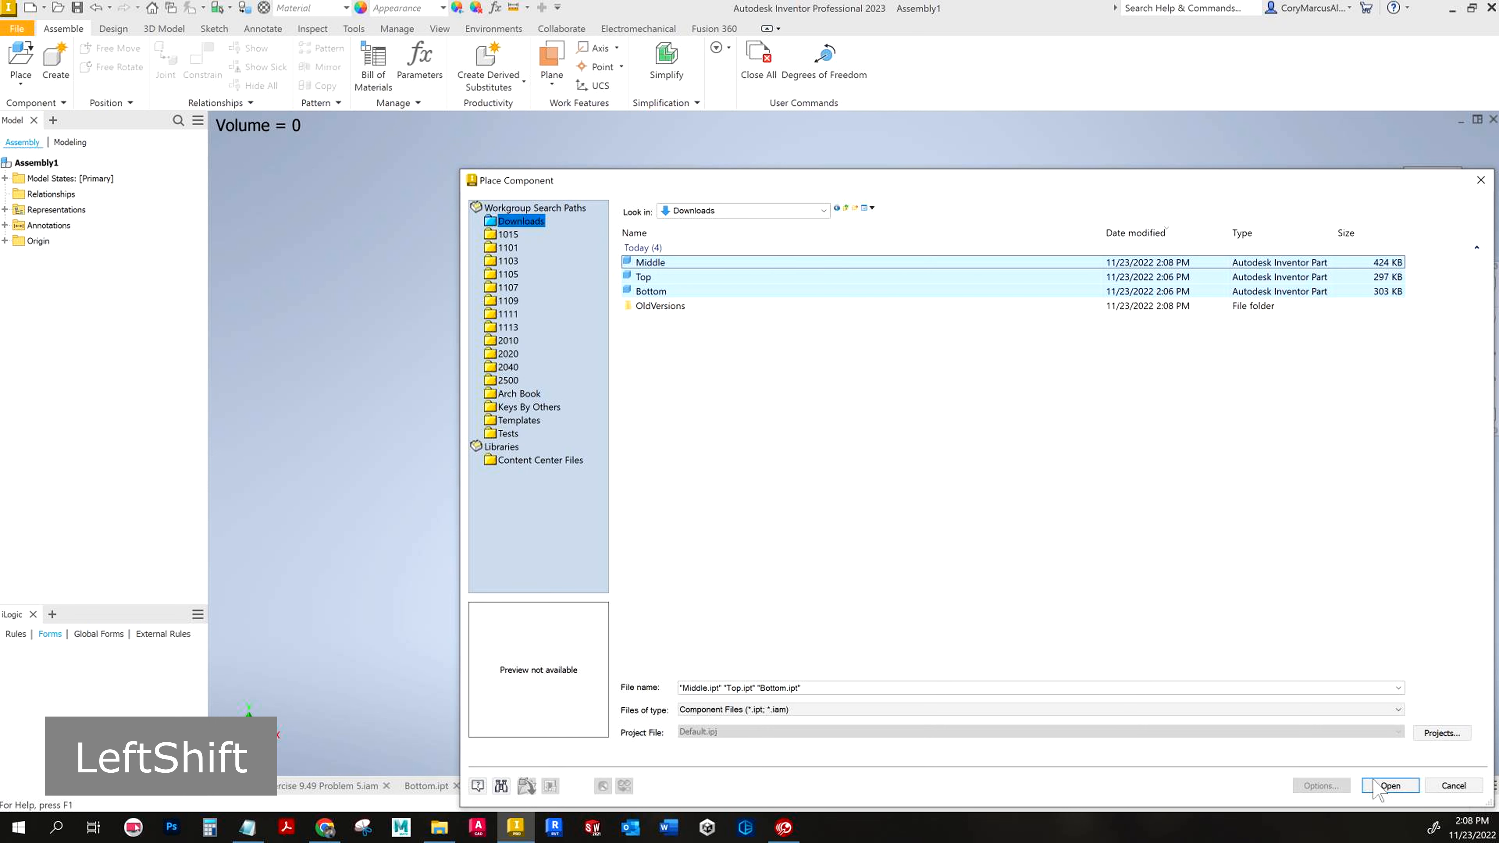
pyautogui.click(1387, 787)
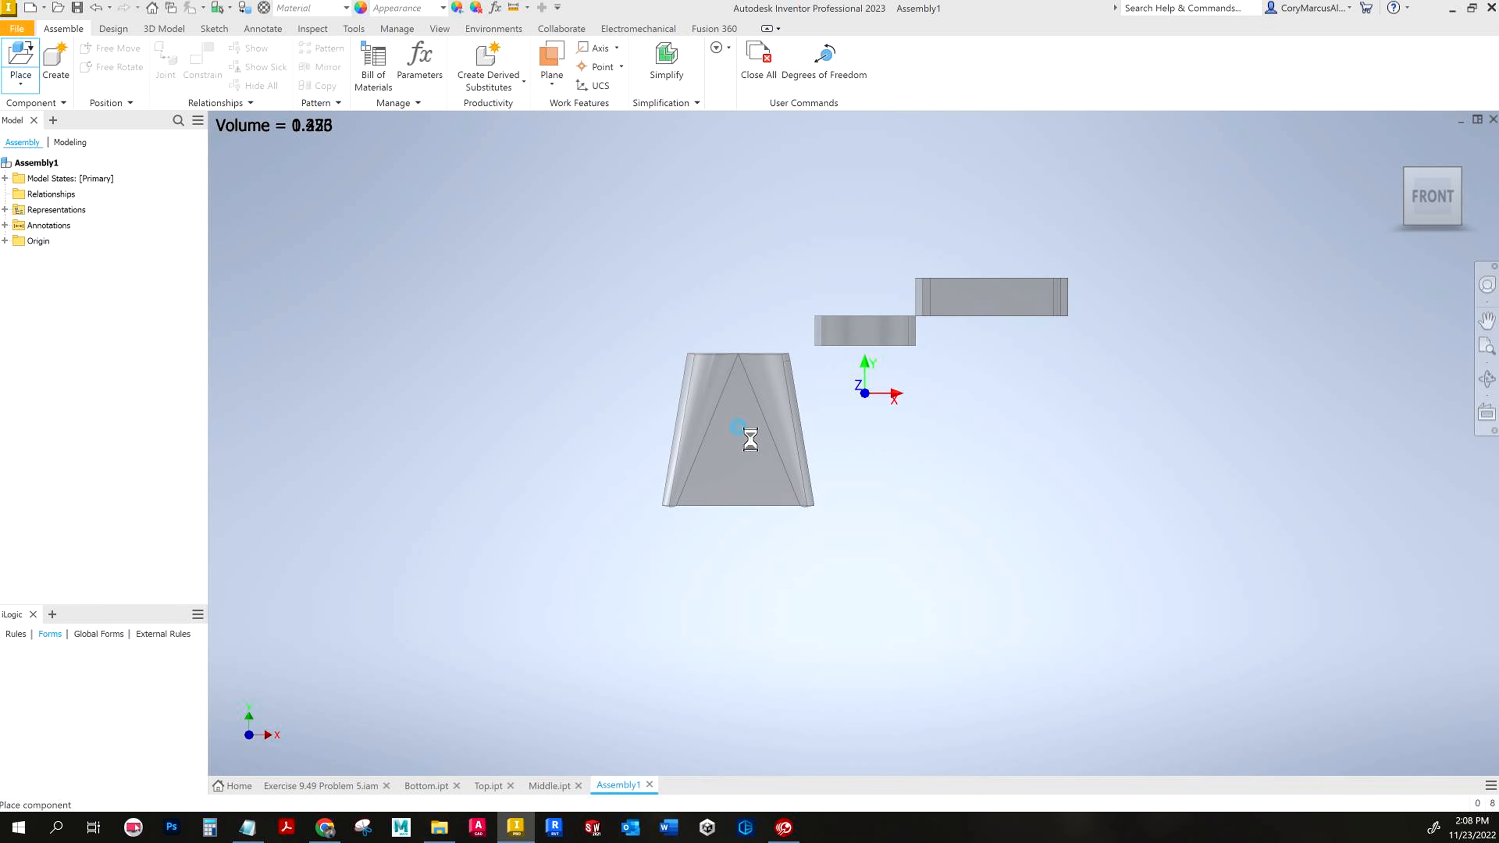
pyautogui.press('Escape')
pyautogui.press('Escape')
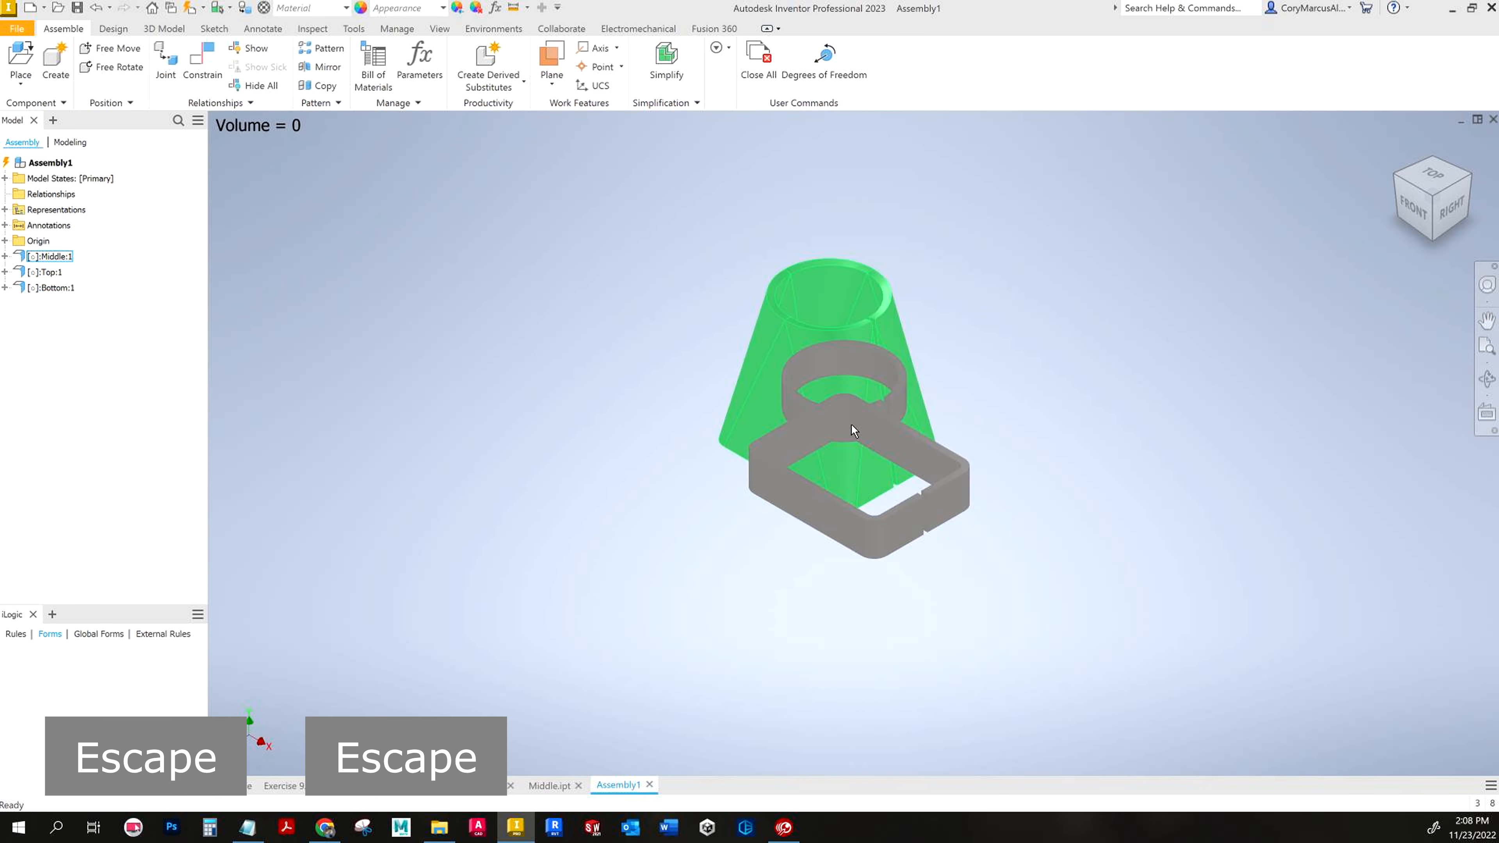
# Step: Change the assembly's visual style to shaded with visible edges
pyautogui.click(439, 29)
pyautogui.click(300, 74)
pyautogui.click(348, 180)
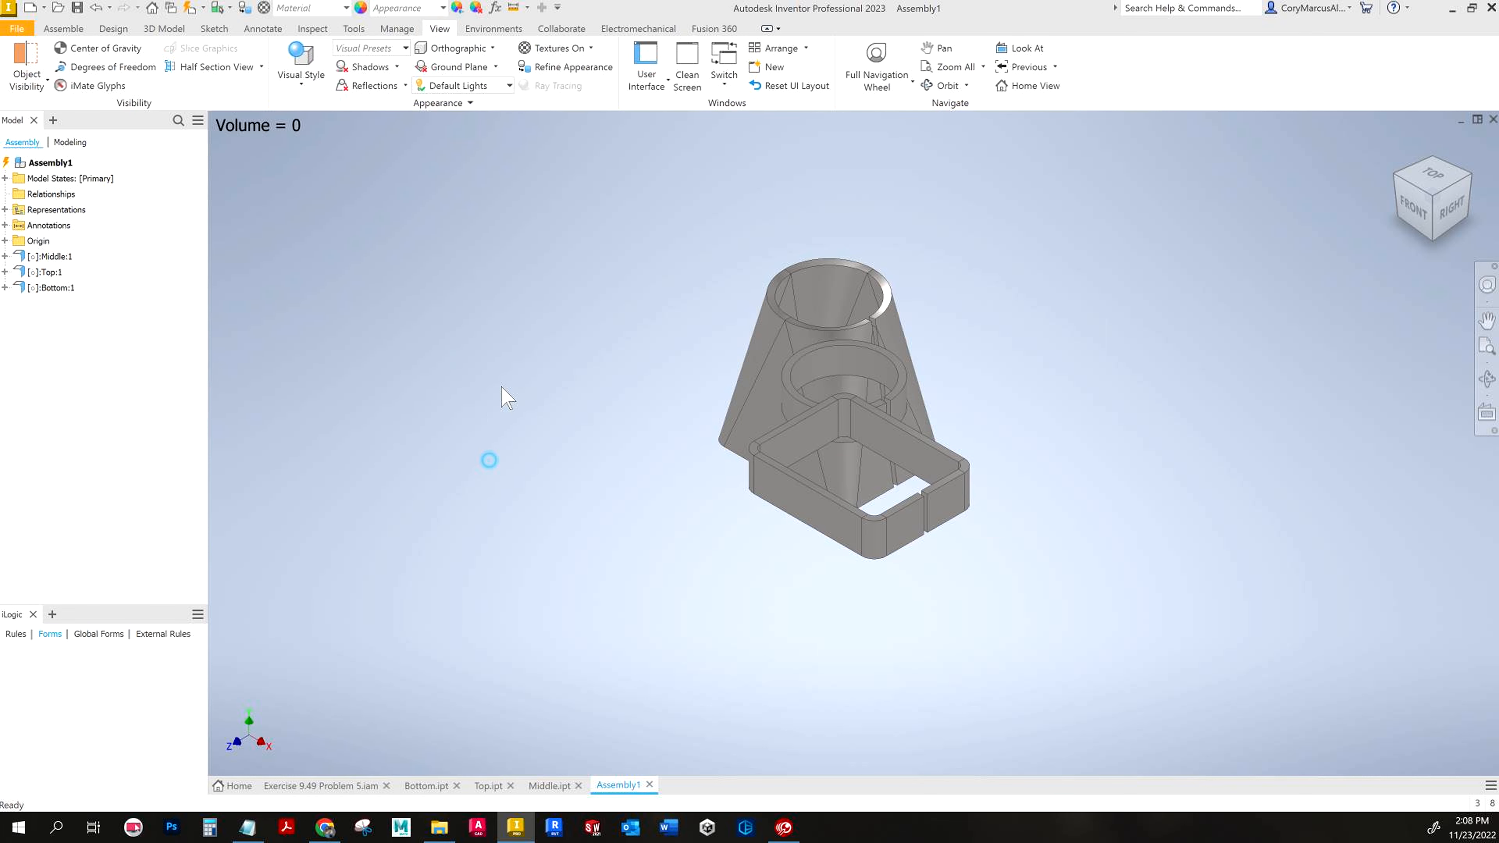
# Step: Expand the assembly's origin, the Middle, Top and Bottom components, and Bottom's folded model in the model tree
pyautogui.press('c')
pyautogui.click(5, 241)
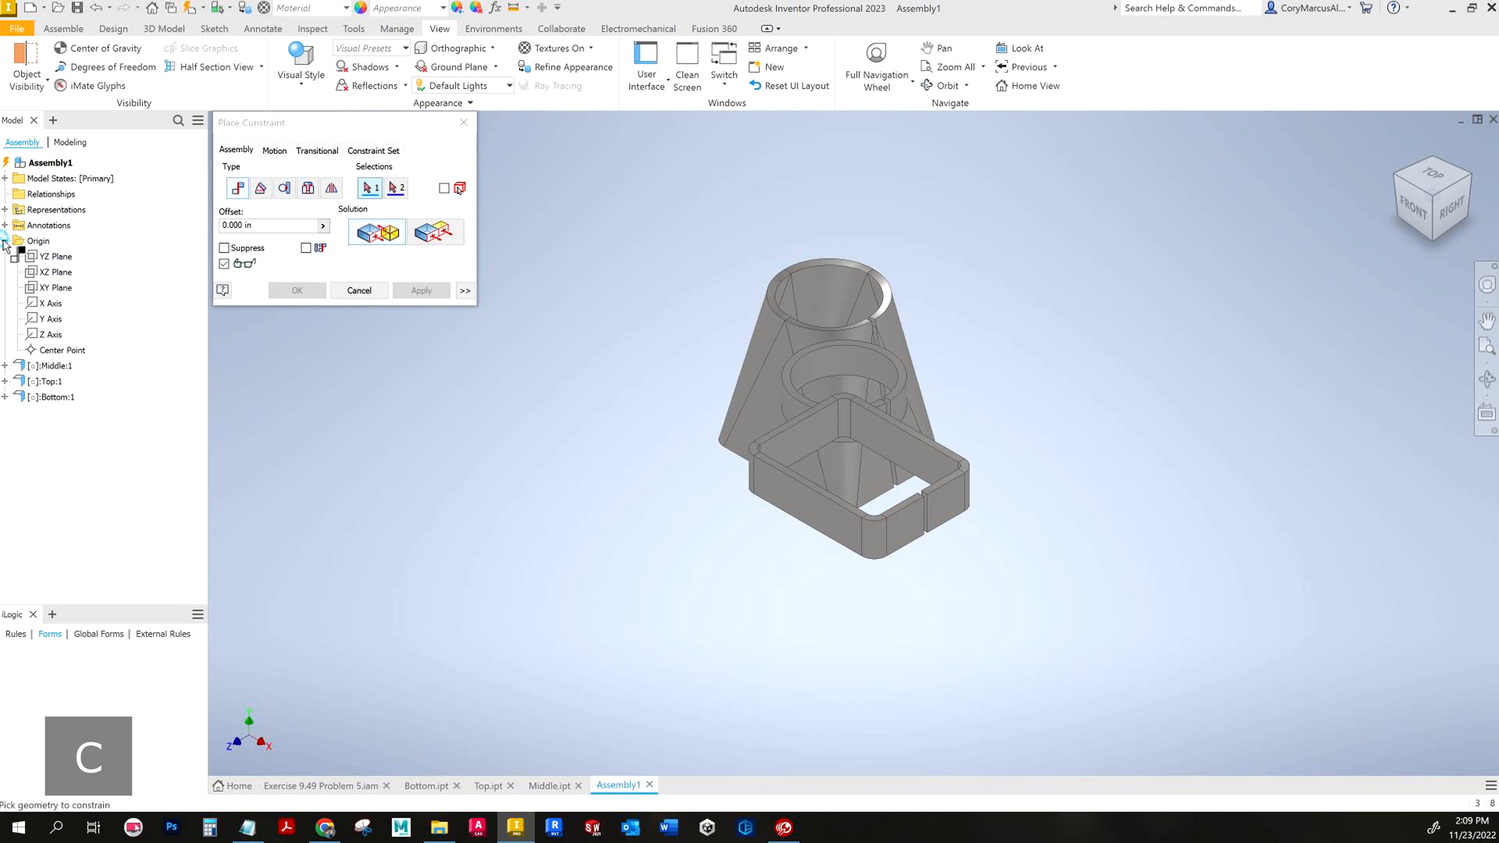
pyautogui.press('Escape')
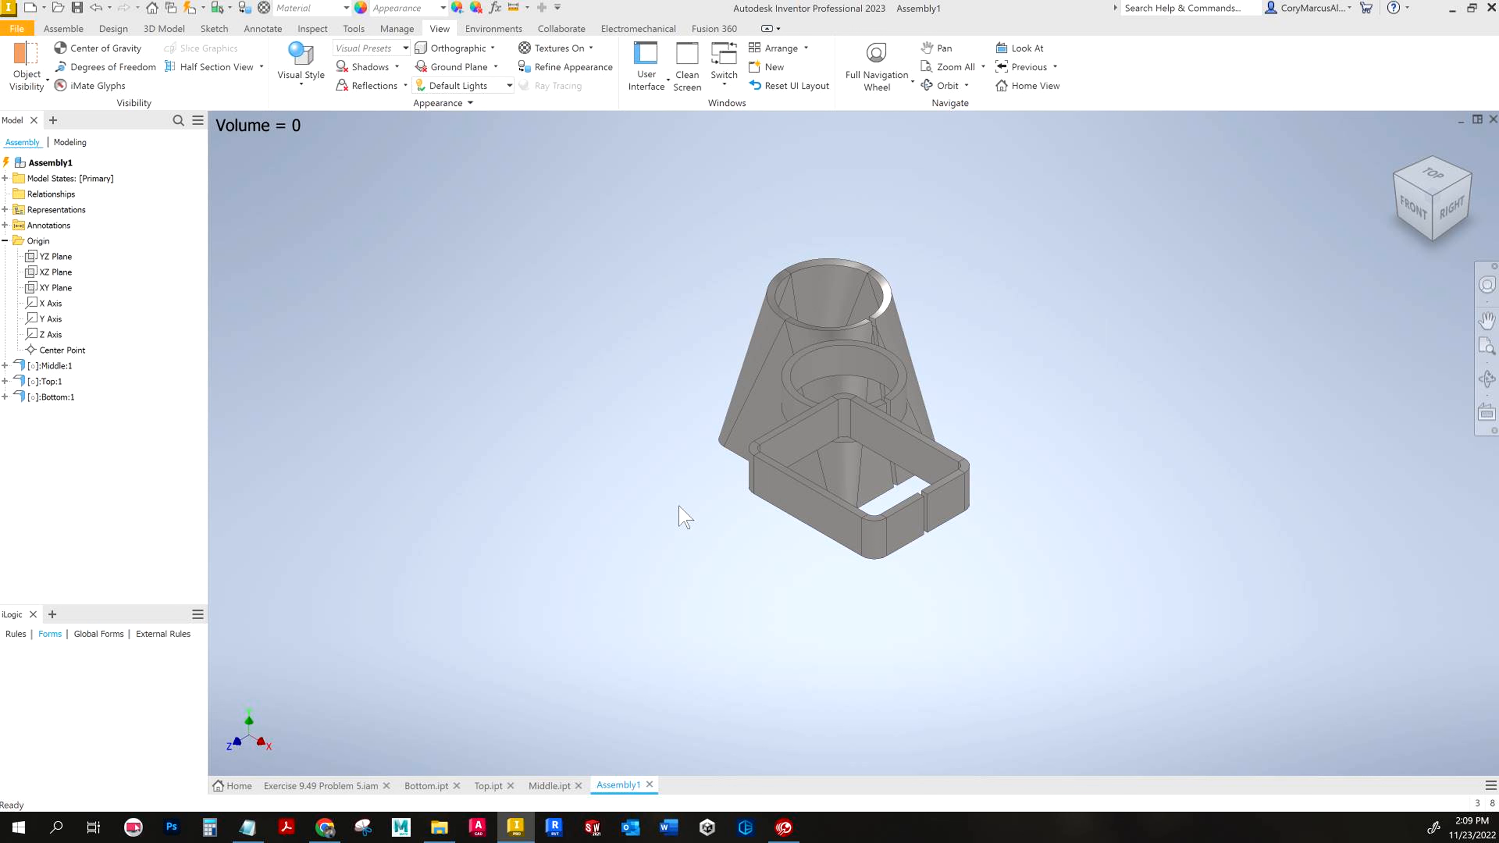
pyautogui.click(787, 442)
pyautogui.scroll(3, 781, 464)
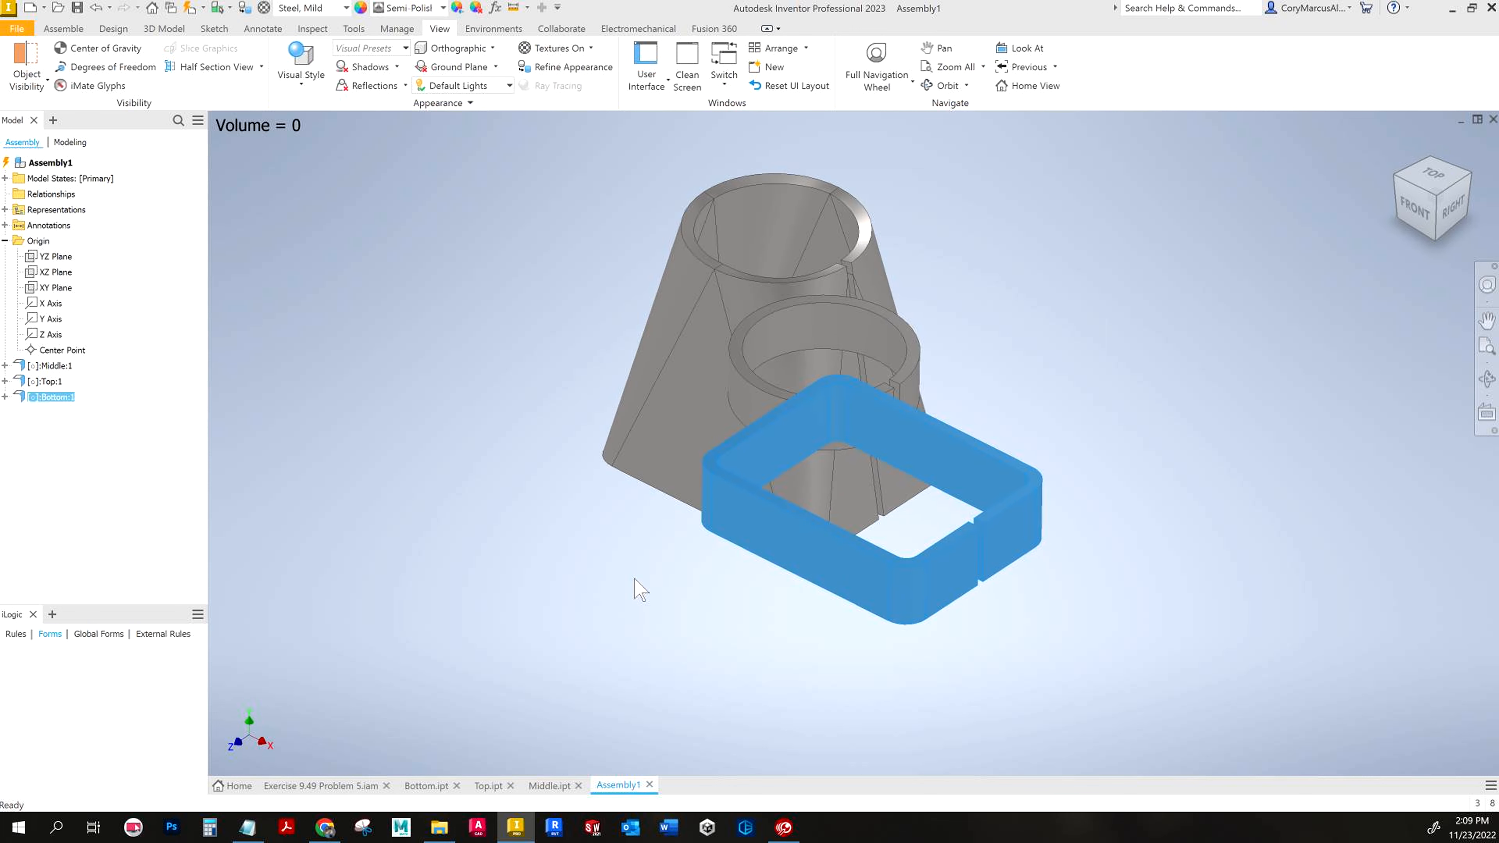
pyautogui.keyDown('shift'); pyautogui.moveTo(635, 579); pyautogui.dragTo(603, 581, button='middle'); pyautogui.keyUp('shift')
pyautogui.click(581, 599)
pyautogui.click(847, 448)
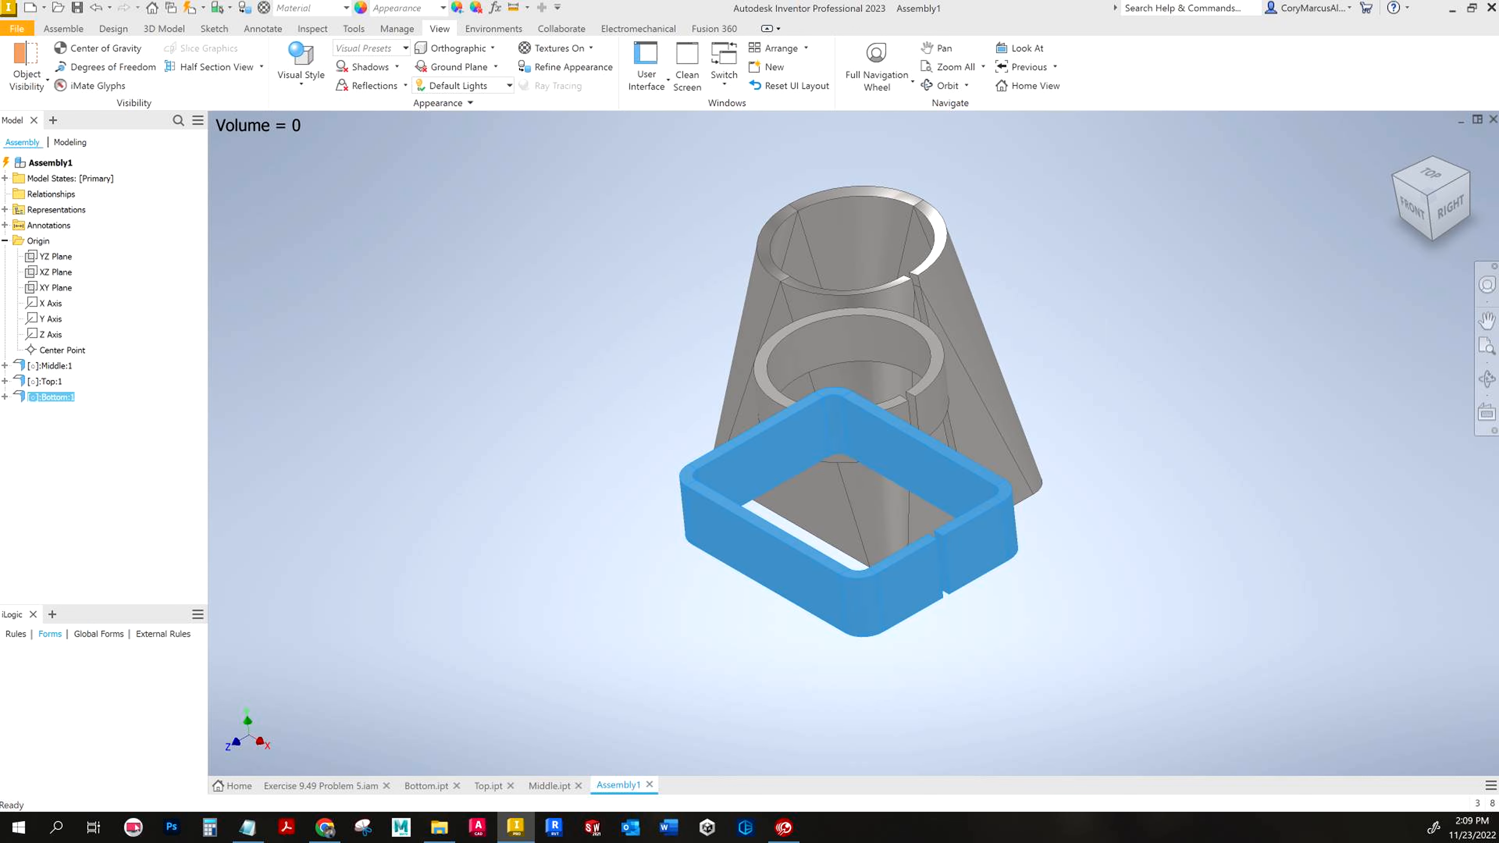
pyautogui.click(4, 397)
pyautogui.click(4, 381)
pyautogui.click(5, 365)
pyautogui.click(19, 493)
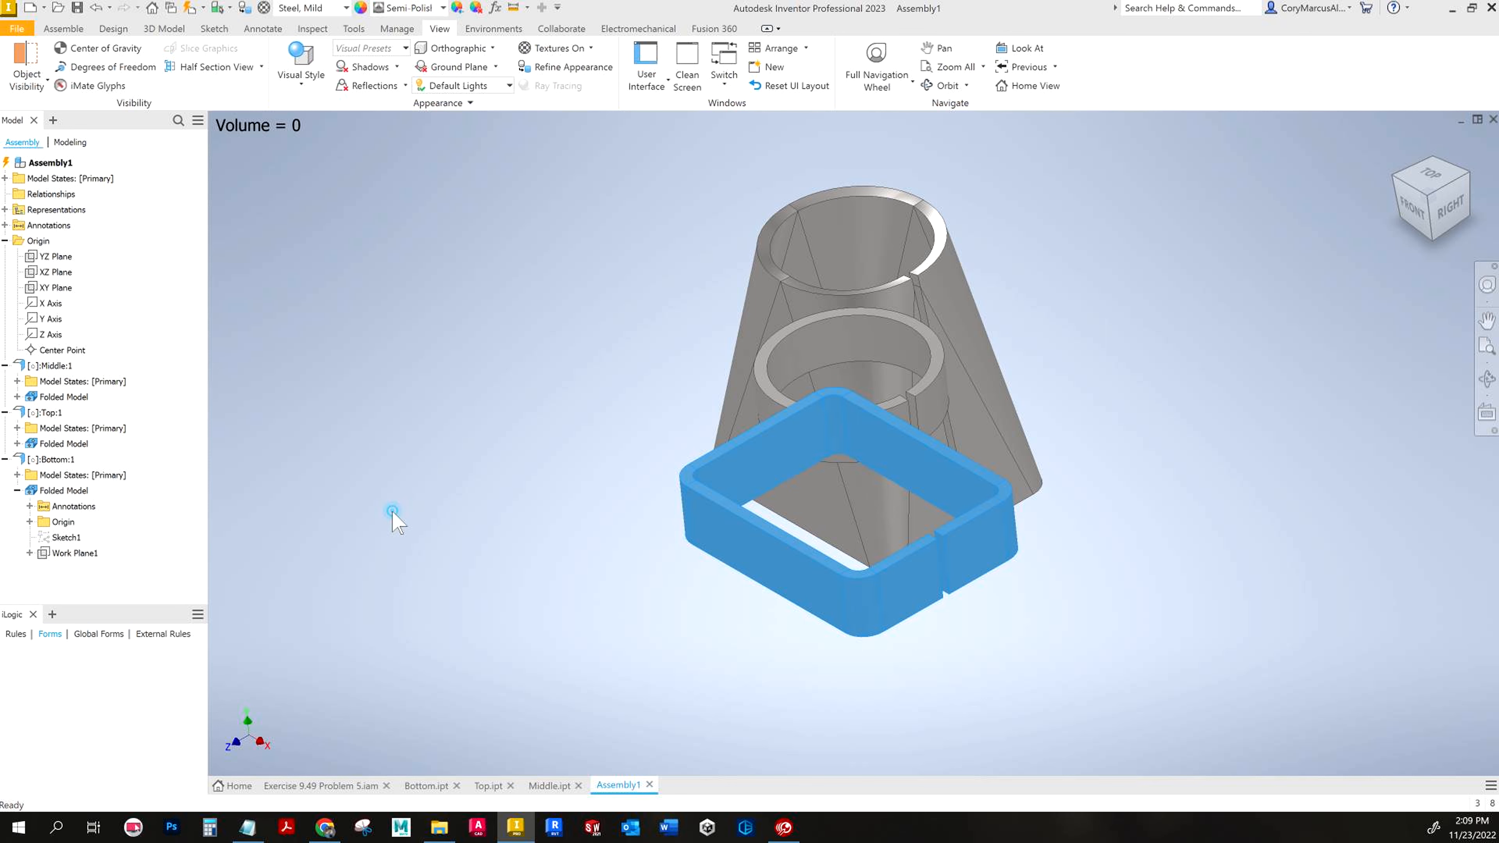
pyautogui.click(389, 511)
pyautogui.keyDown('shift'); pyautogui.moveTo(389, 510); pyautogui.dragTo(342, 518, button='middle'); pyautogui.keyUp('shift')
# Step: Constrain the Bottom part's YZ plane flush with the assembly's YZ plane at 0.000 in offset
pyautogui.click(59, 30)
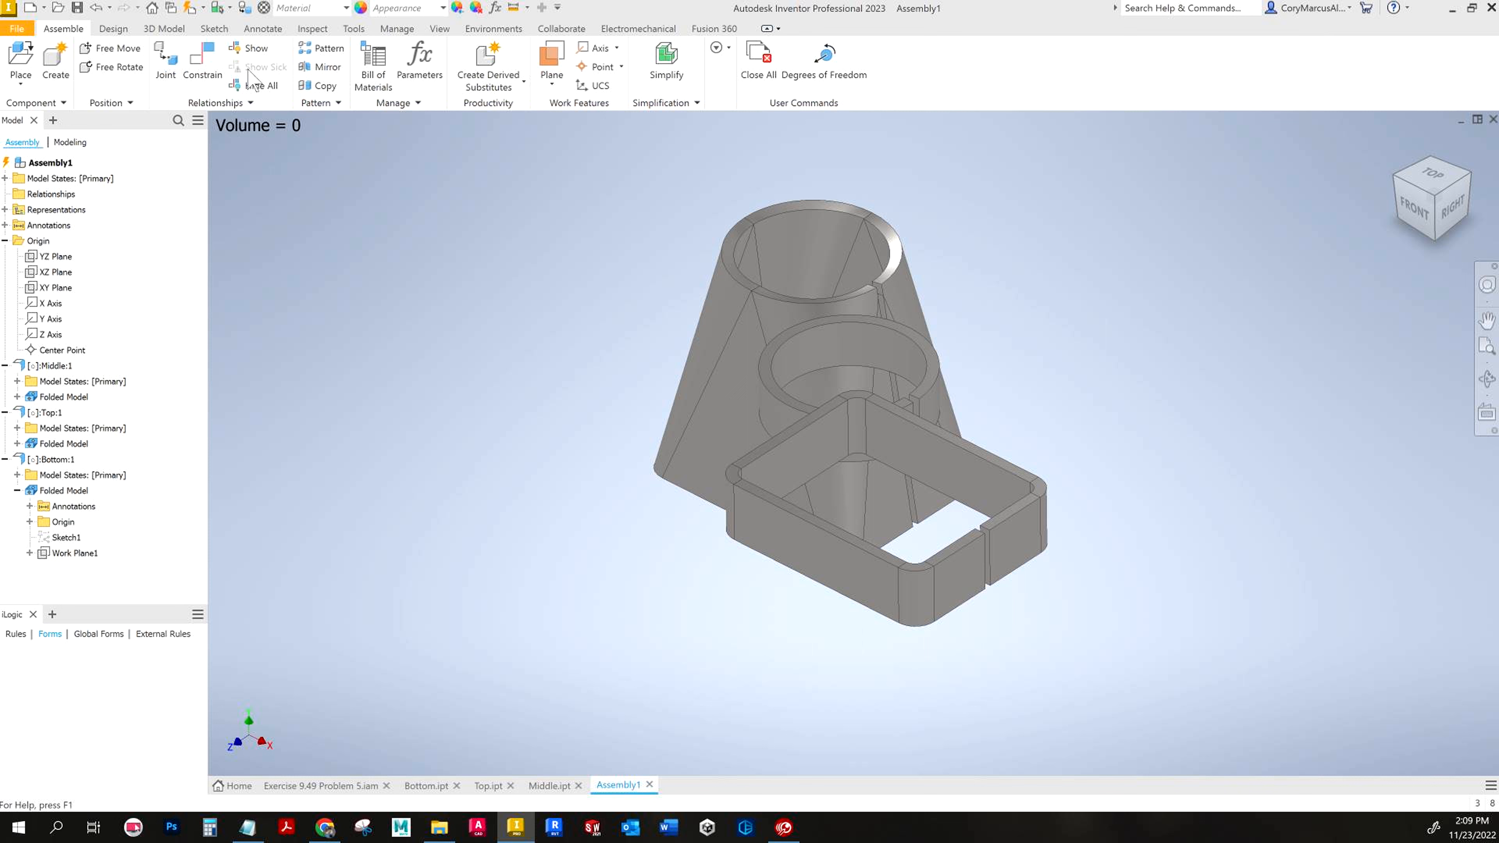
pyautogui.click(203, 63)
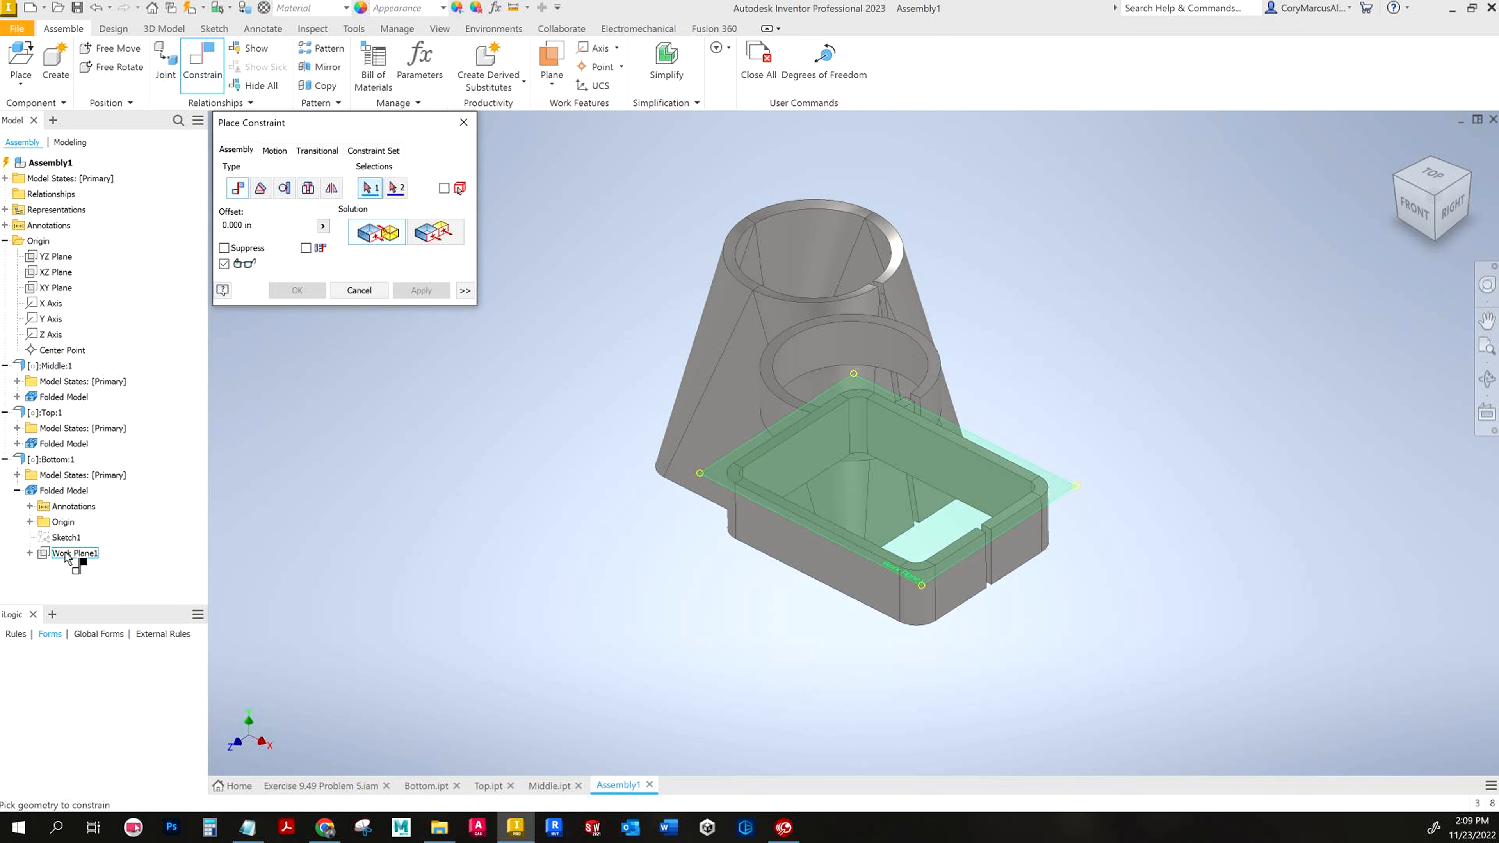
pyautogui.click(30, 522)
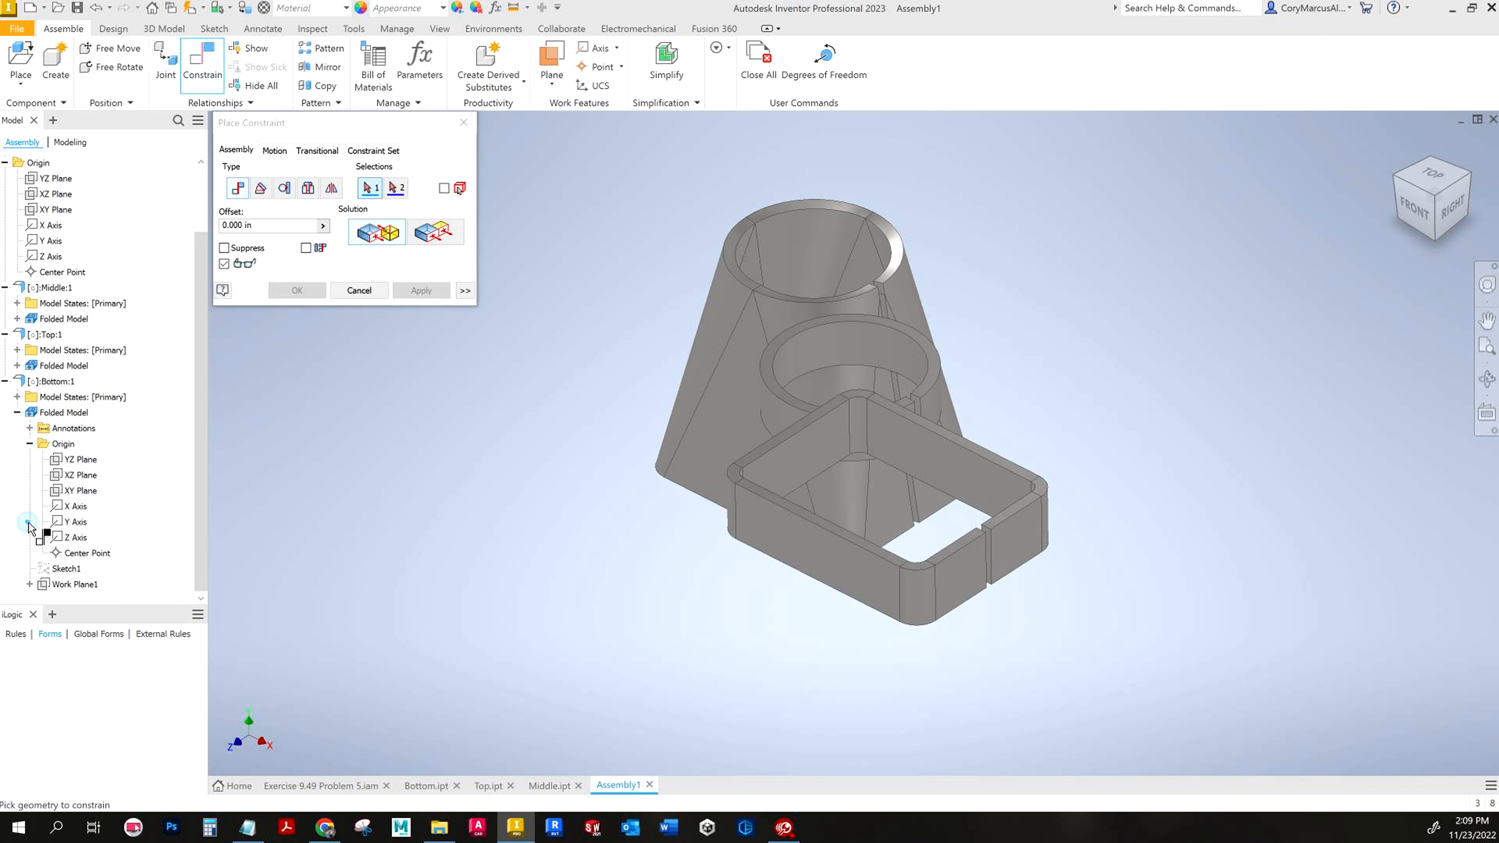
pyautogui.click(81, 459)
pyautogui.scroll(2, 92, 384)
pyautogui.click(445, 226)
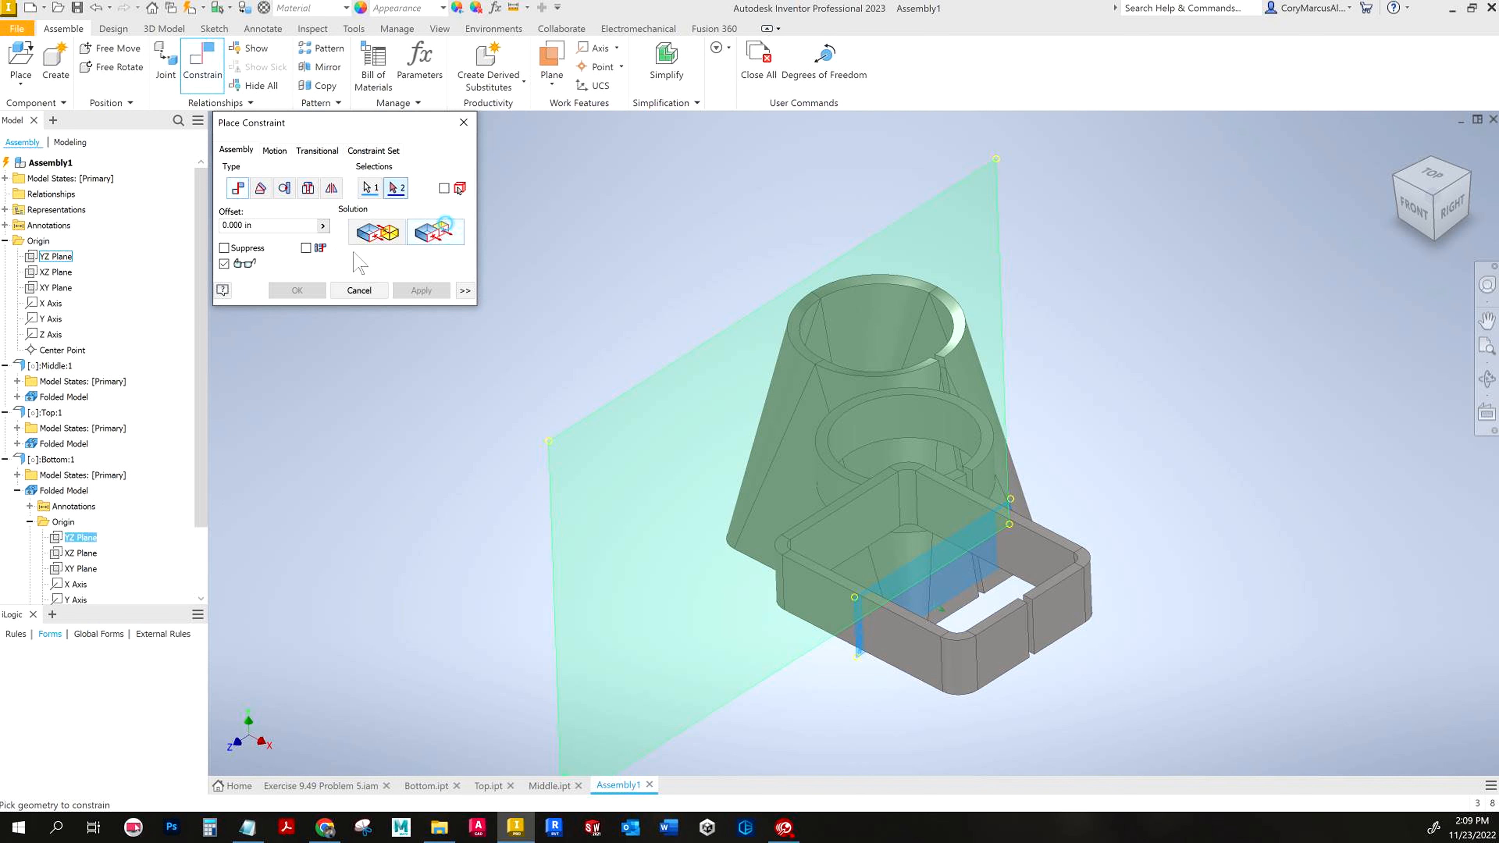
pyautogui.click(46, 259)
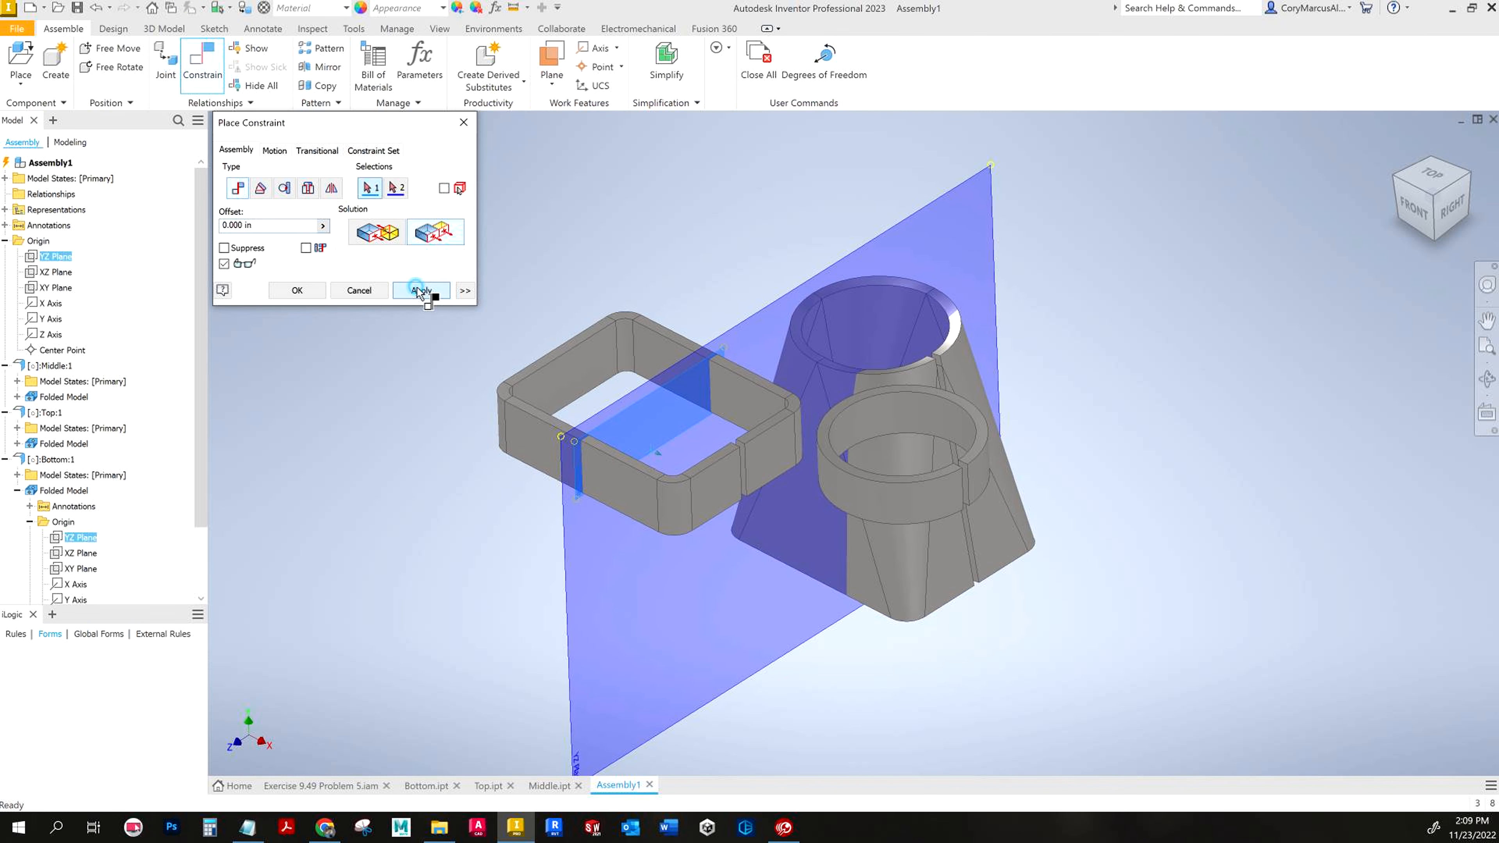
pyautogui.click(417, 289)
# Step: Constrain the Bottom part's XZ plane flush with the assembly's XZ plane at 0.000 in offset
pyautogui.scroll(-2, 121, 502)
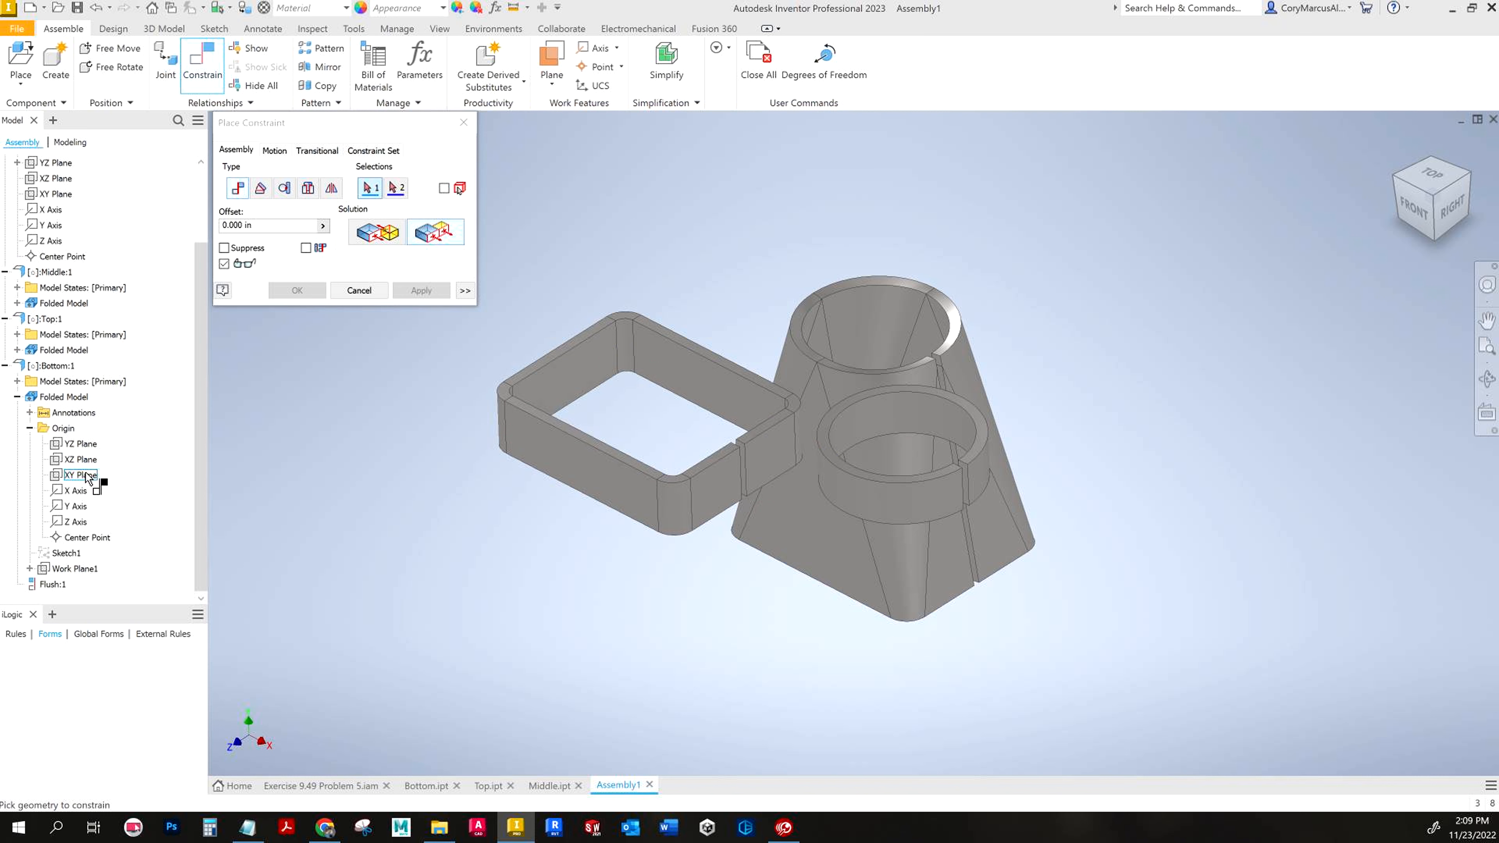
pyautogui.click(81, 459)
pyautogui.scroll(2, 89, 455)
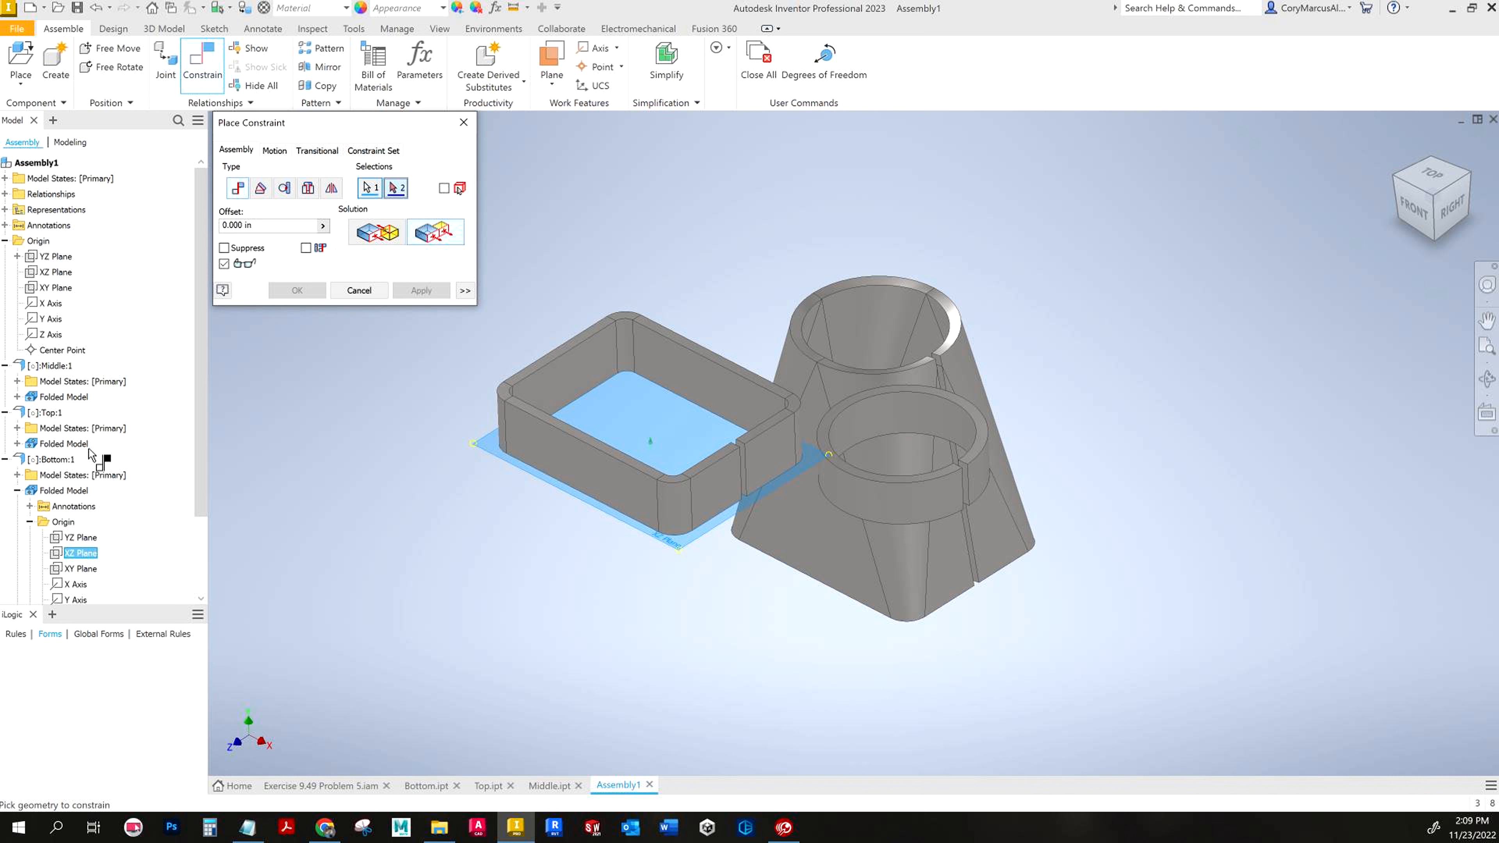
pyautogui.click(59, 272)
pyautogui.click(420, 290)
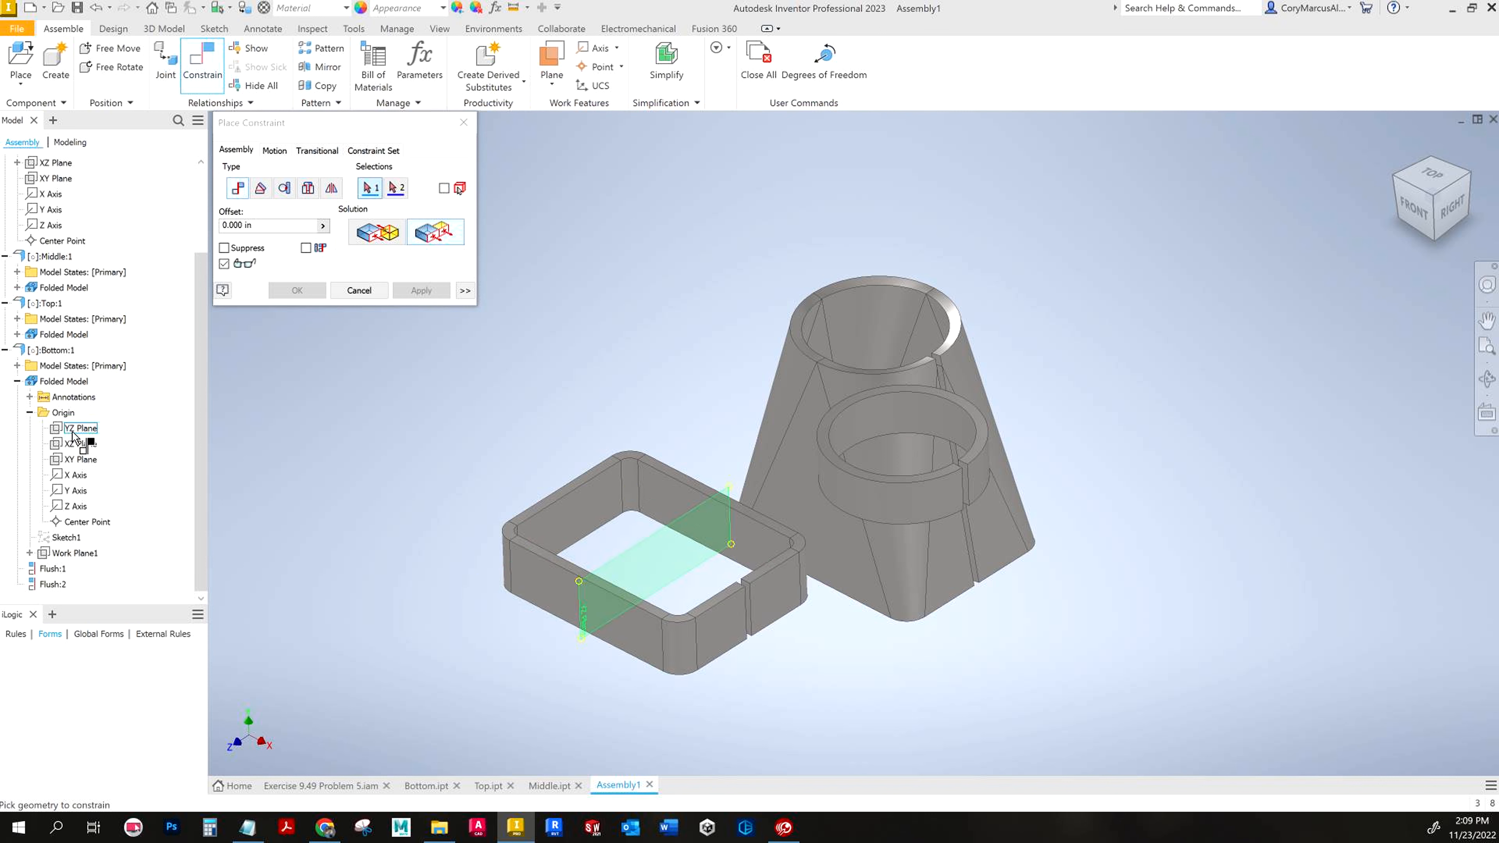
# Step: Constrain the Bottom part's XY plane flush with the assembly's XY plane at 0.000 in offset
pyautogui.click(81, 444)
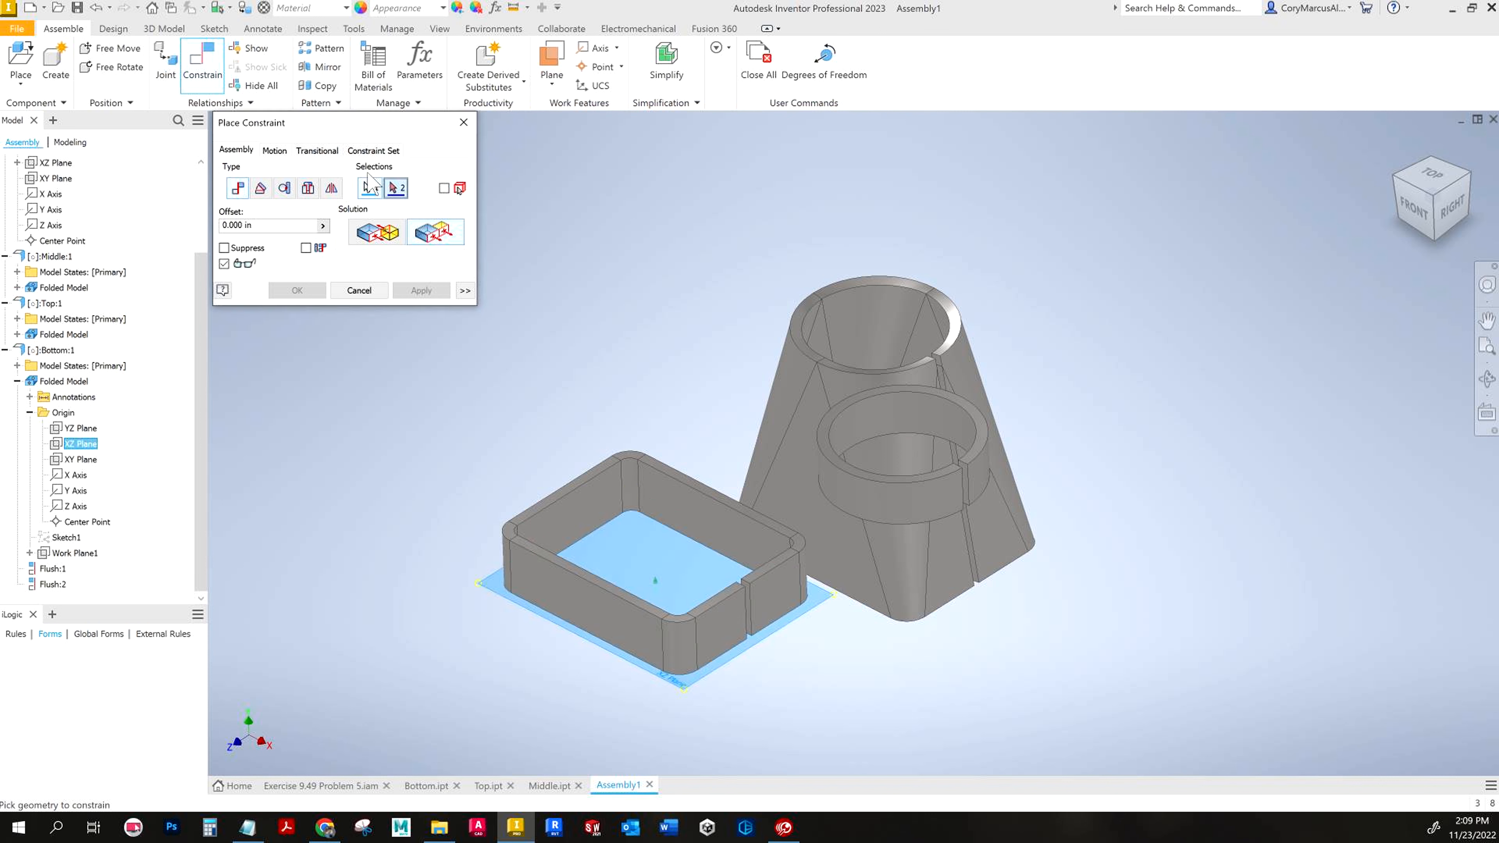
pyautogui.click(370, 188)
pyautogui.click(81, 460)
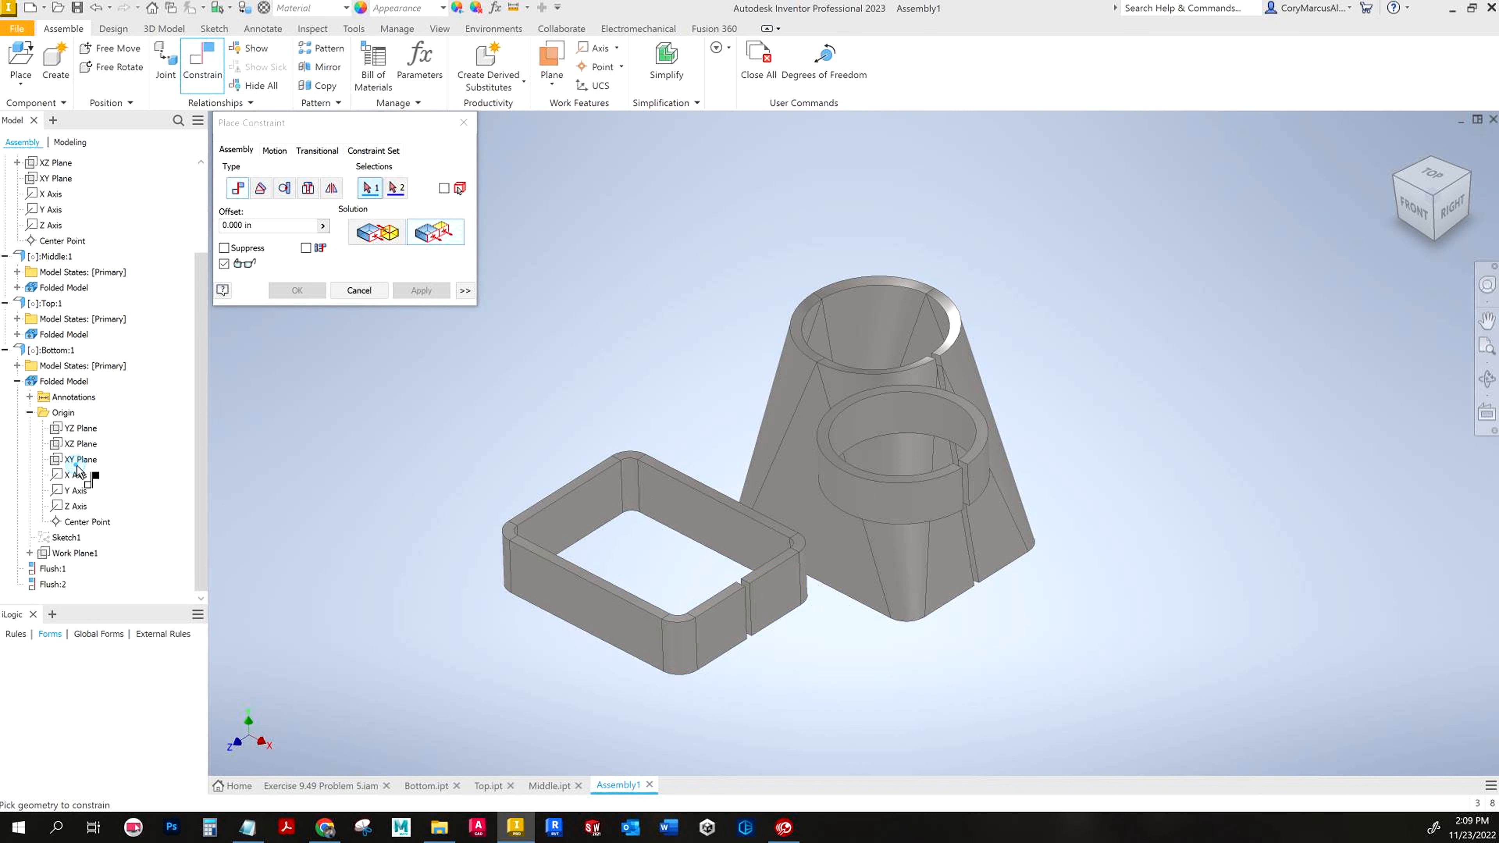
pyautogui.scroll(2, 81, 385)
pyautogui.scroll(1, 81, 385)
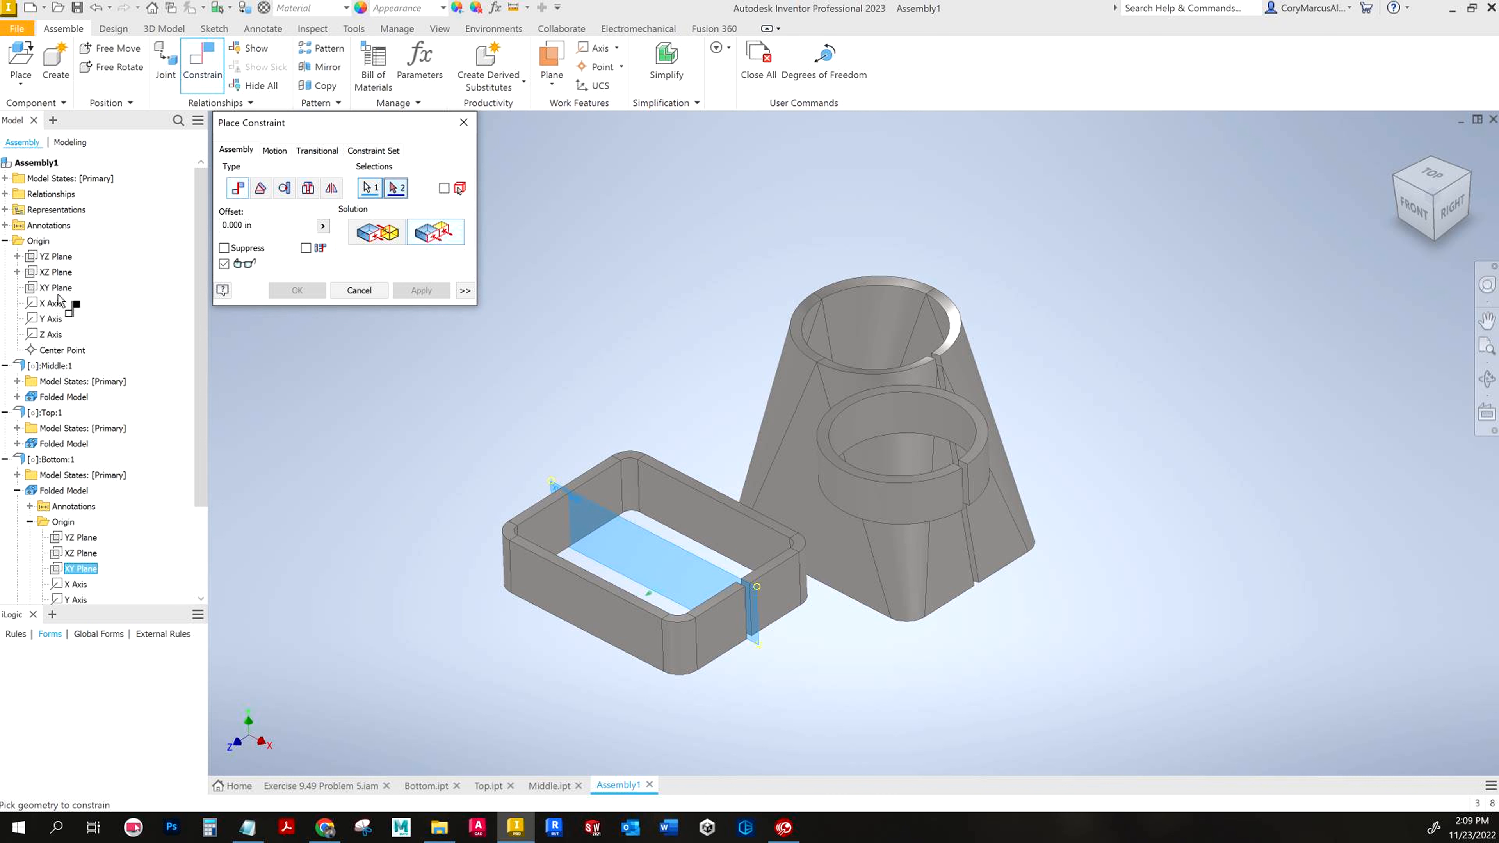
pyautogui.click(56, 288)
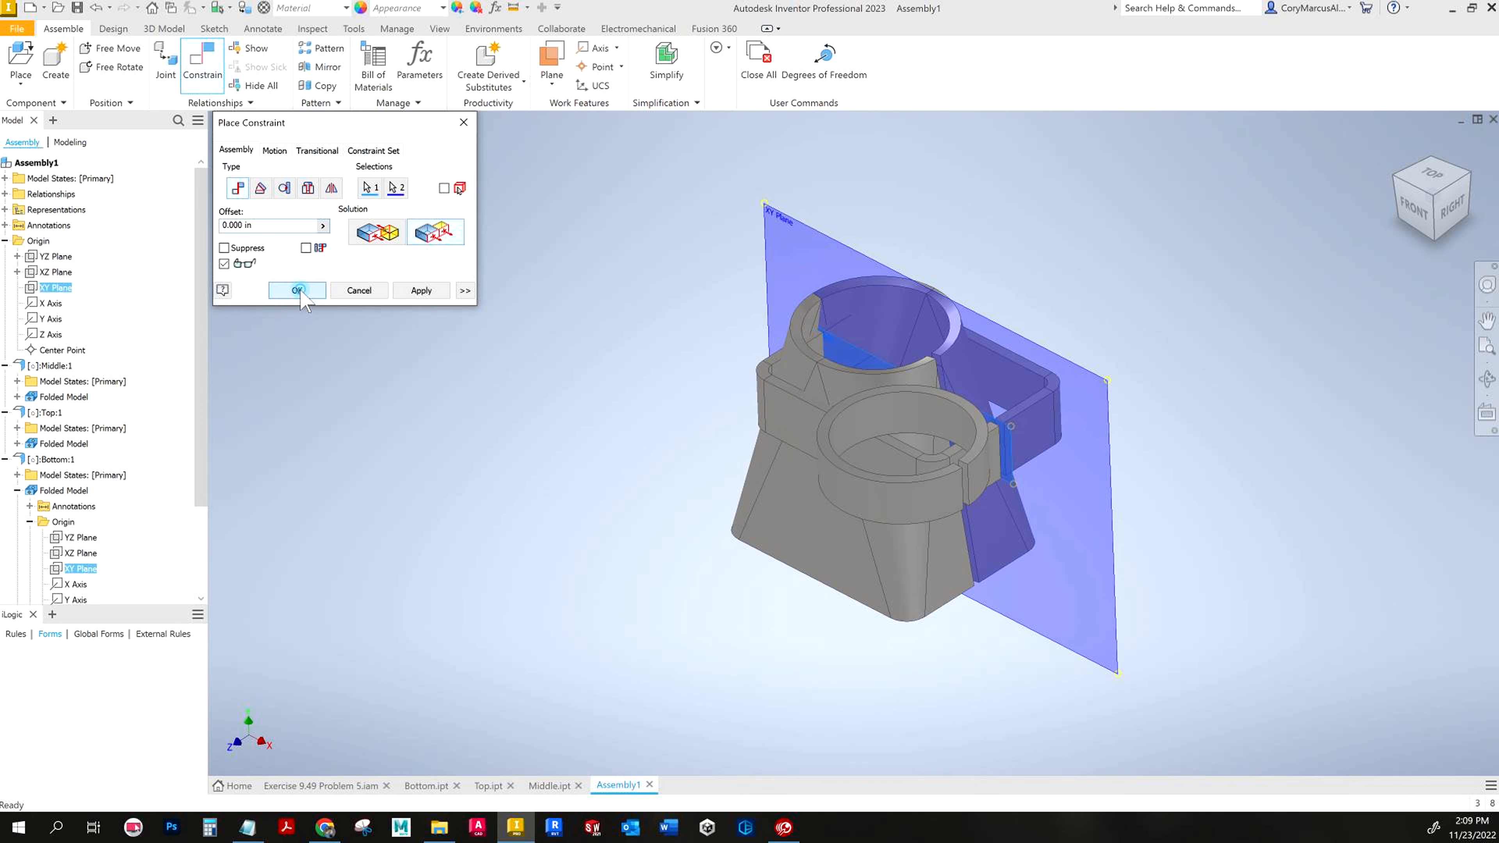
pyautogui.click(297, 290)
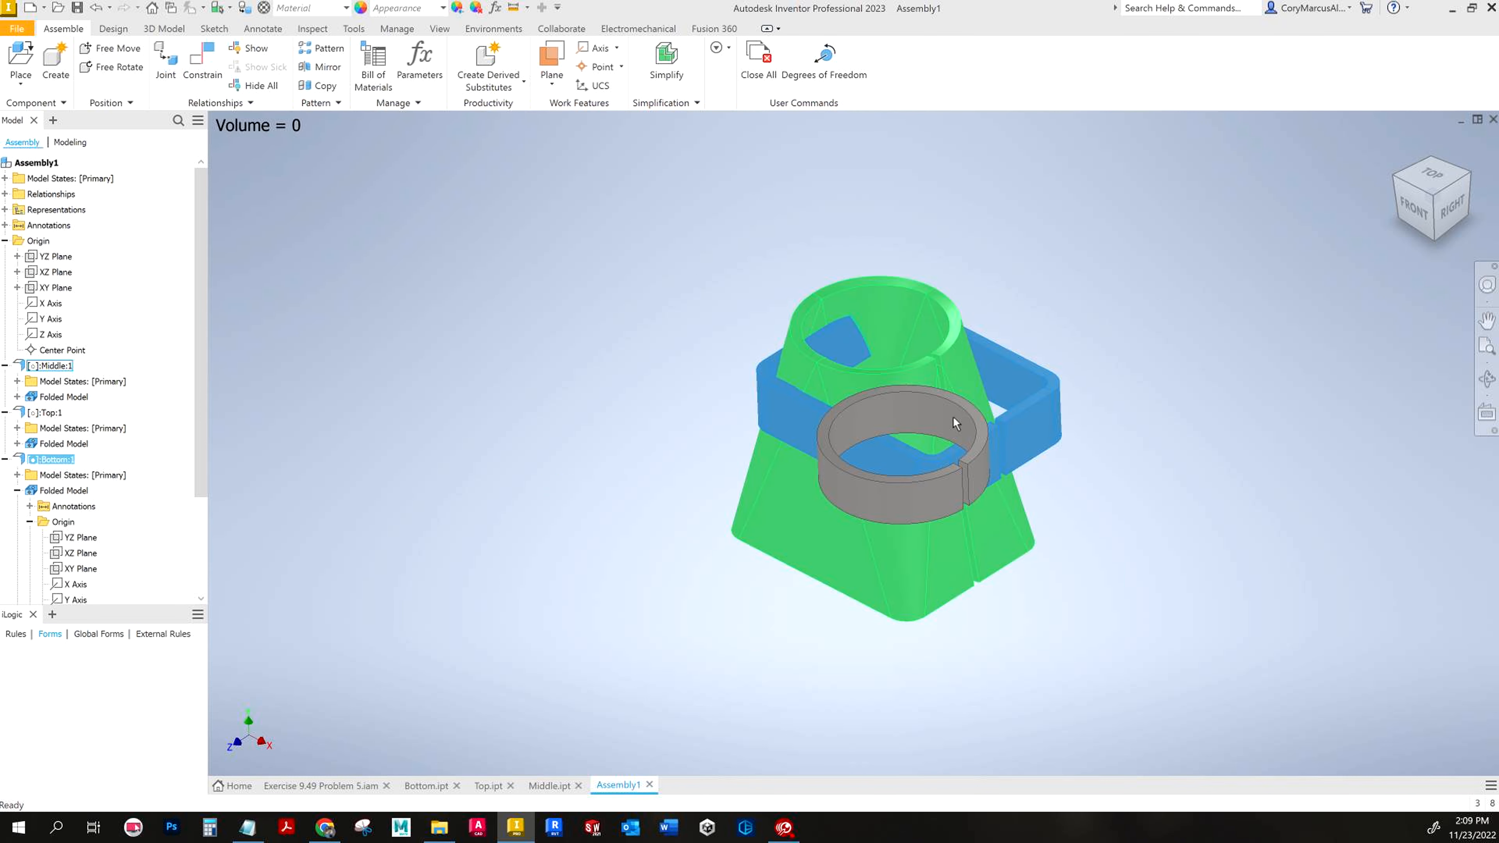
# Step: Check the components' degrees of freedom, separating the Middle and Top pieces from the Bottom, and turn the display off again
pyautogui.click(833, 57)
pyautogui.keyDown('shift'); pyautogui.moveTo(873, 490); pyautogui.dragTo(987, 511, button='middle'); pyautogui.keyUp('shift')
pyautogui.moveTo(743, 595); pyautogui.dragTo(392, 485)
pyautogui.moveTo(978, 474); pyautogui.dragTo(1128, 332)
pyautogui.click(1067, 544)
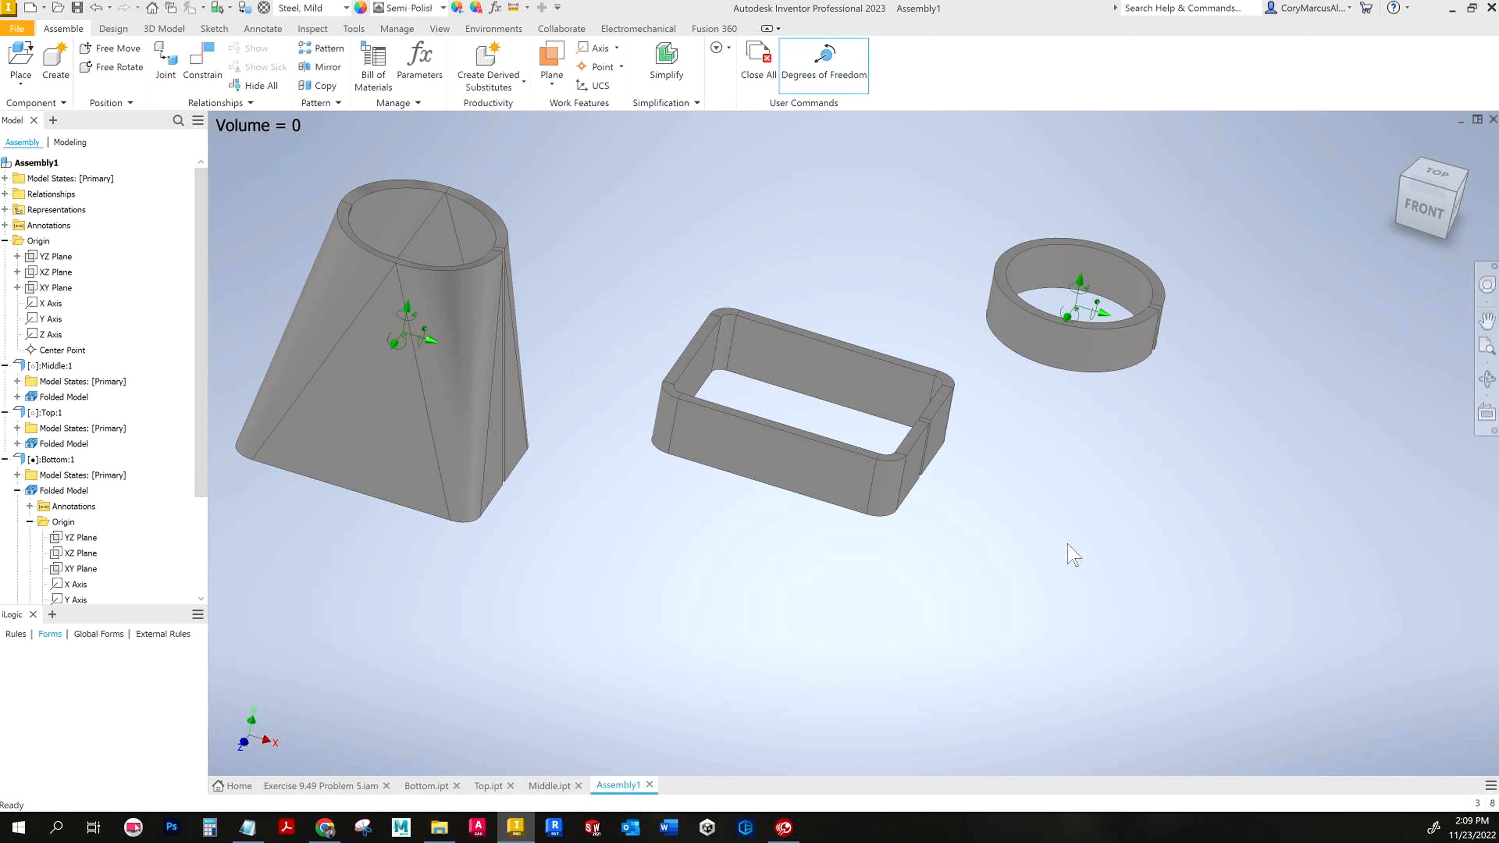
pyautogui.press('F6')
pyautogui.click(823, 59)
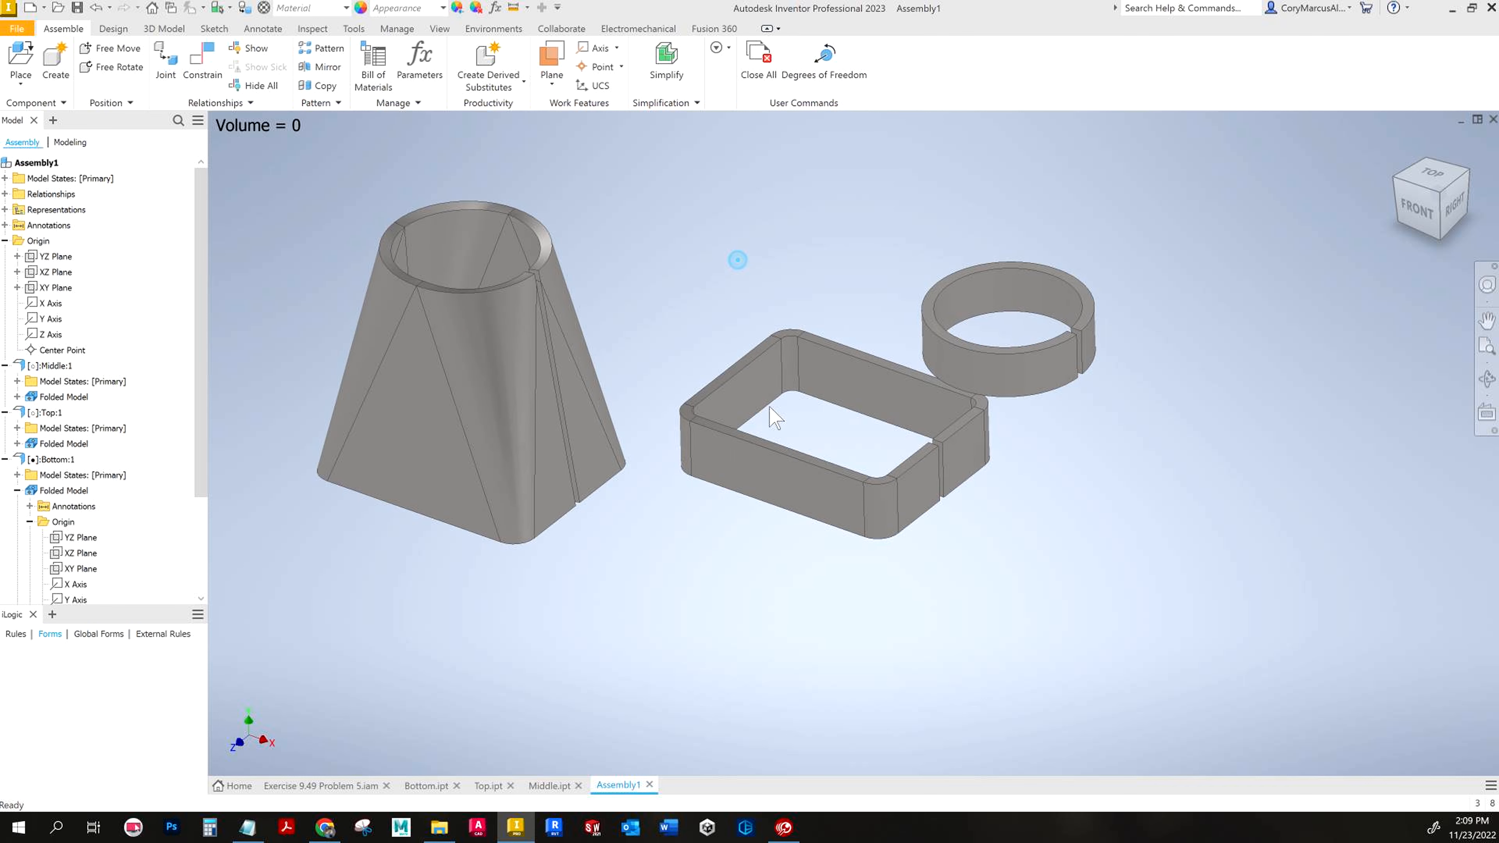
pyautogui.click(790, 476)
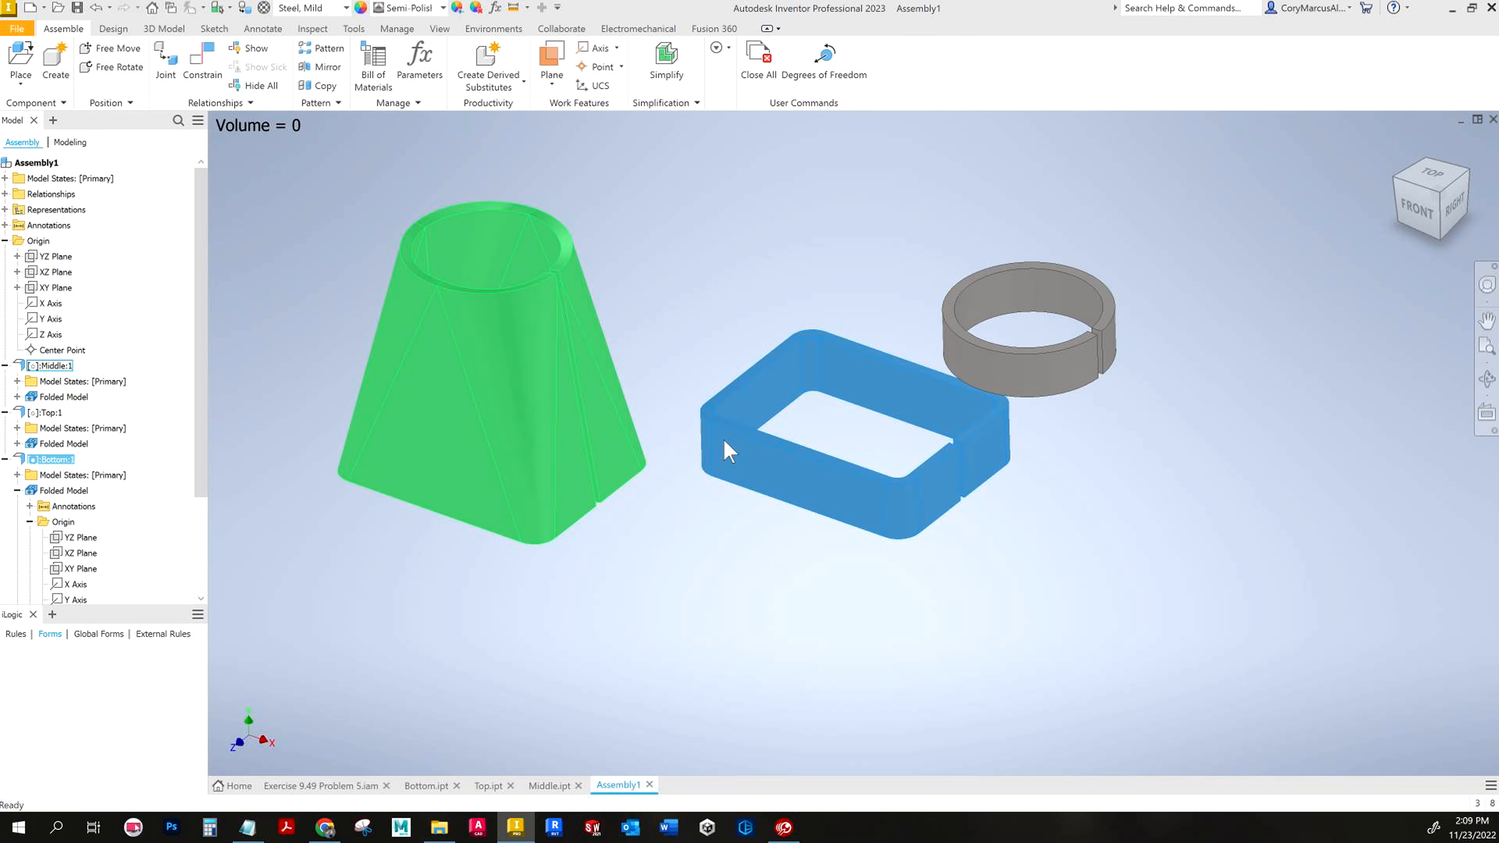
# Step: Move the Middle piece next to the Bottom piece and compare how their lower corners and edges match
pyautogui.moveTo(596, 420); pyautogui.dragTo(870, 341)
pyautogui.keyDown('shift'); pyautogui.moveTo(585, 442); pyautogui.dragTo(781, 392, button='middle'); pyautogui.keyUp('shift')
pyautogui.scroll(5, 634, 425)
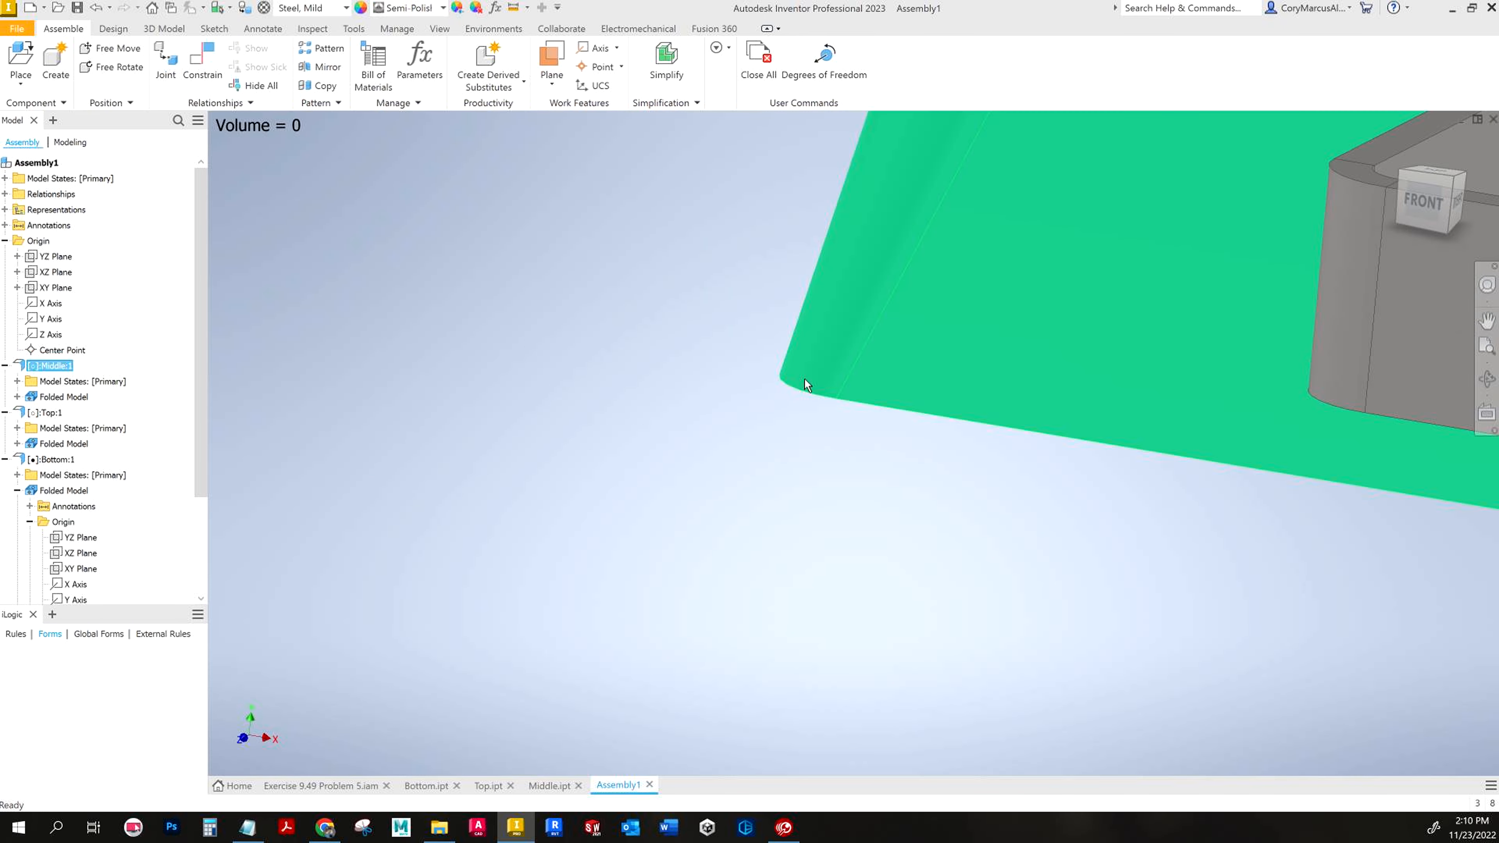
pyautogui.scroll(-8, 826, 461)
pyautogui.keyDown('shift'); pyautogui.moveTo(850, 496); pyautogui.dragTo(959, 526, button='middle'); pyautogui.keyUp('shift')
pyautogui.scroll(4, 959, 525)
pyautogui.click(1288, 415)
pyautogui.click(211, 76)
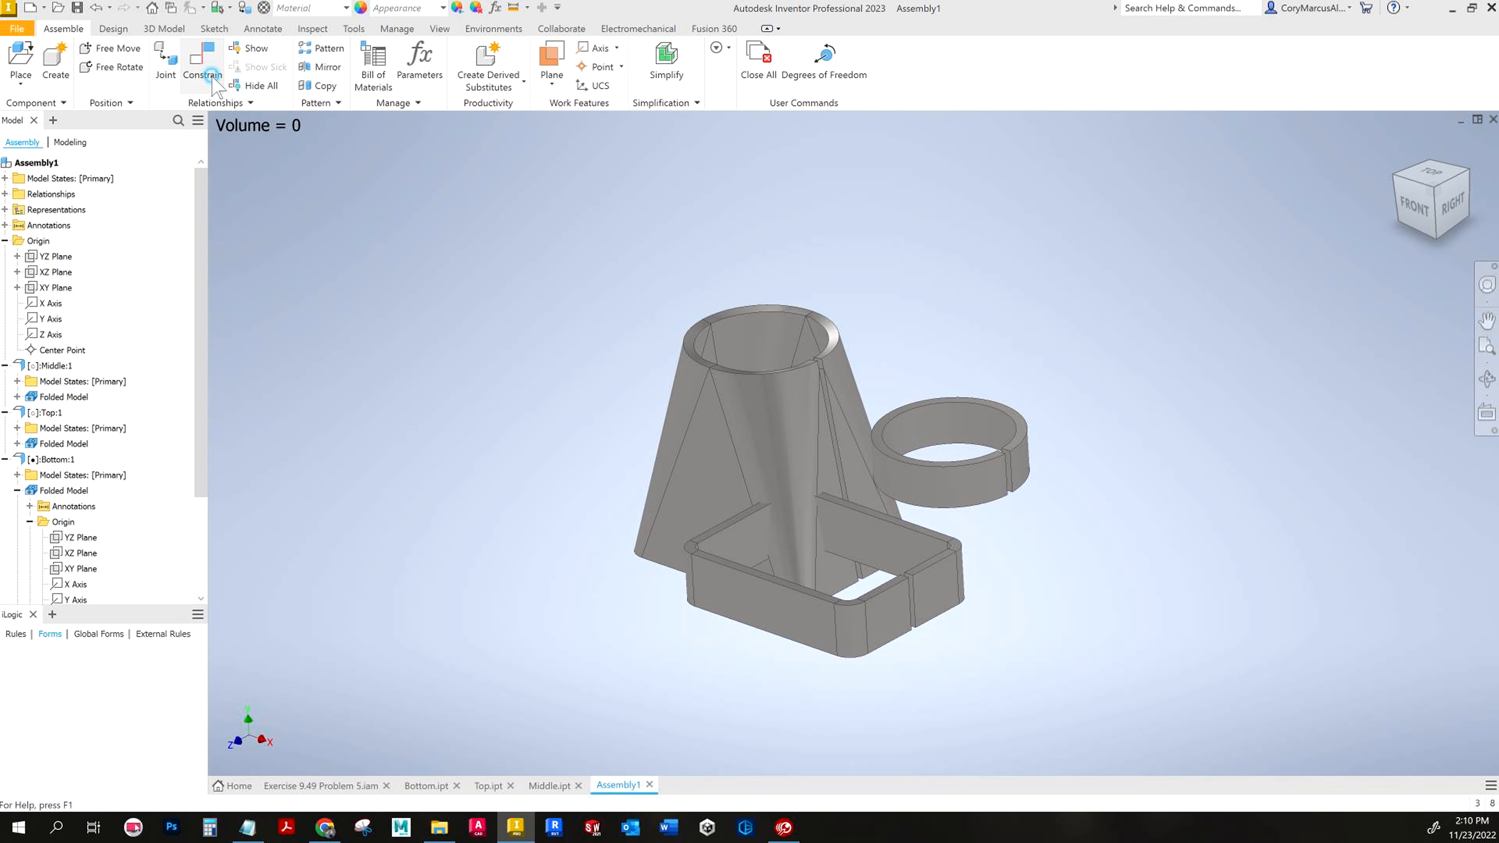
pyautogui.press('Escape')
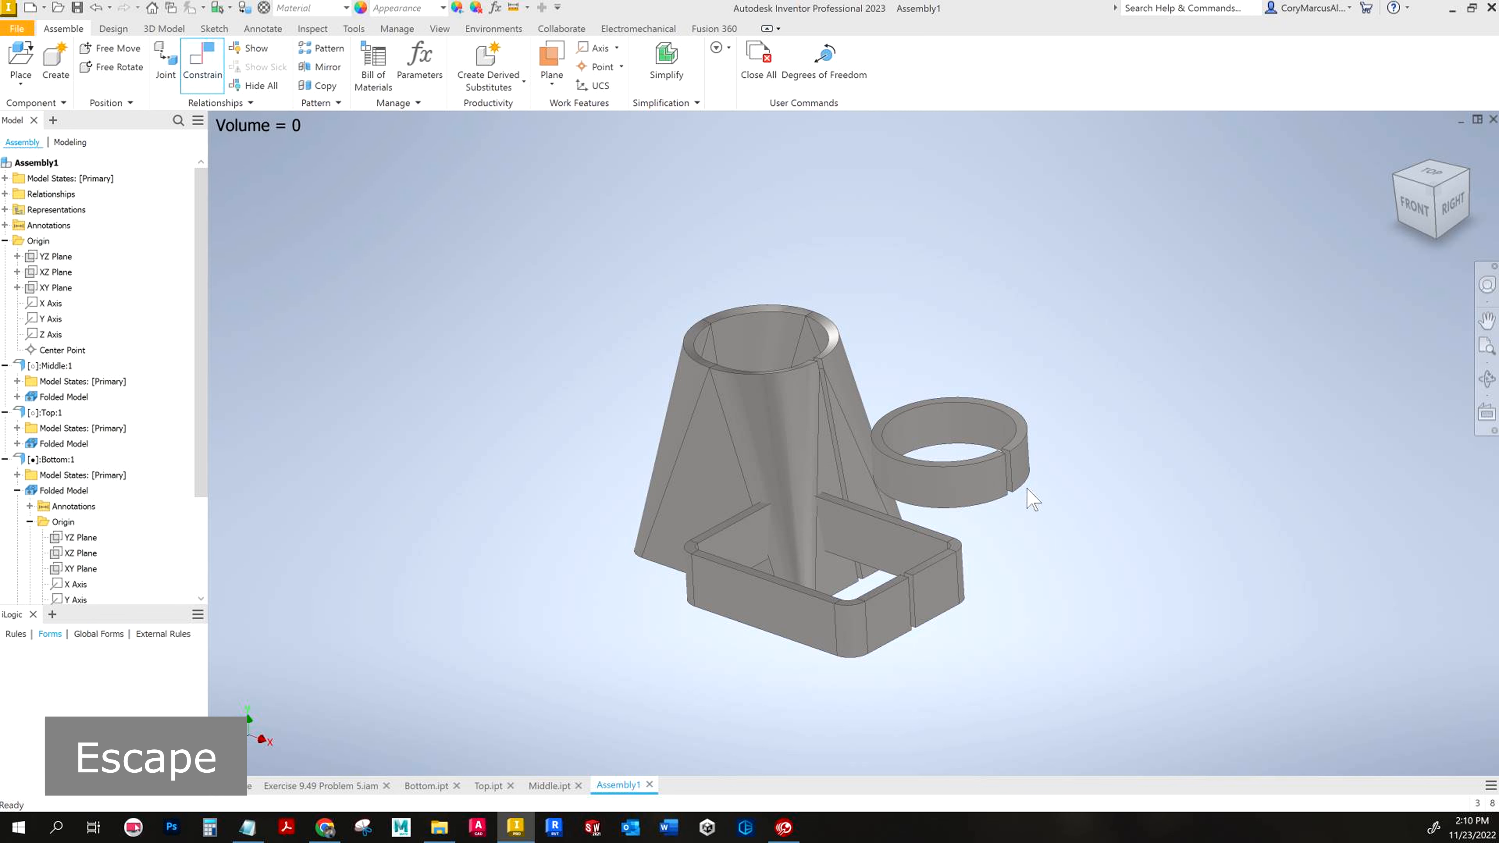
pyautogui.press('Escape')
# Step: Open the Middle part and delete the 1.500 circle from the lofted flange's upper profile sketch
pyautogui.rightClick(794, 426)
pyautogui.click(851, 151)
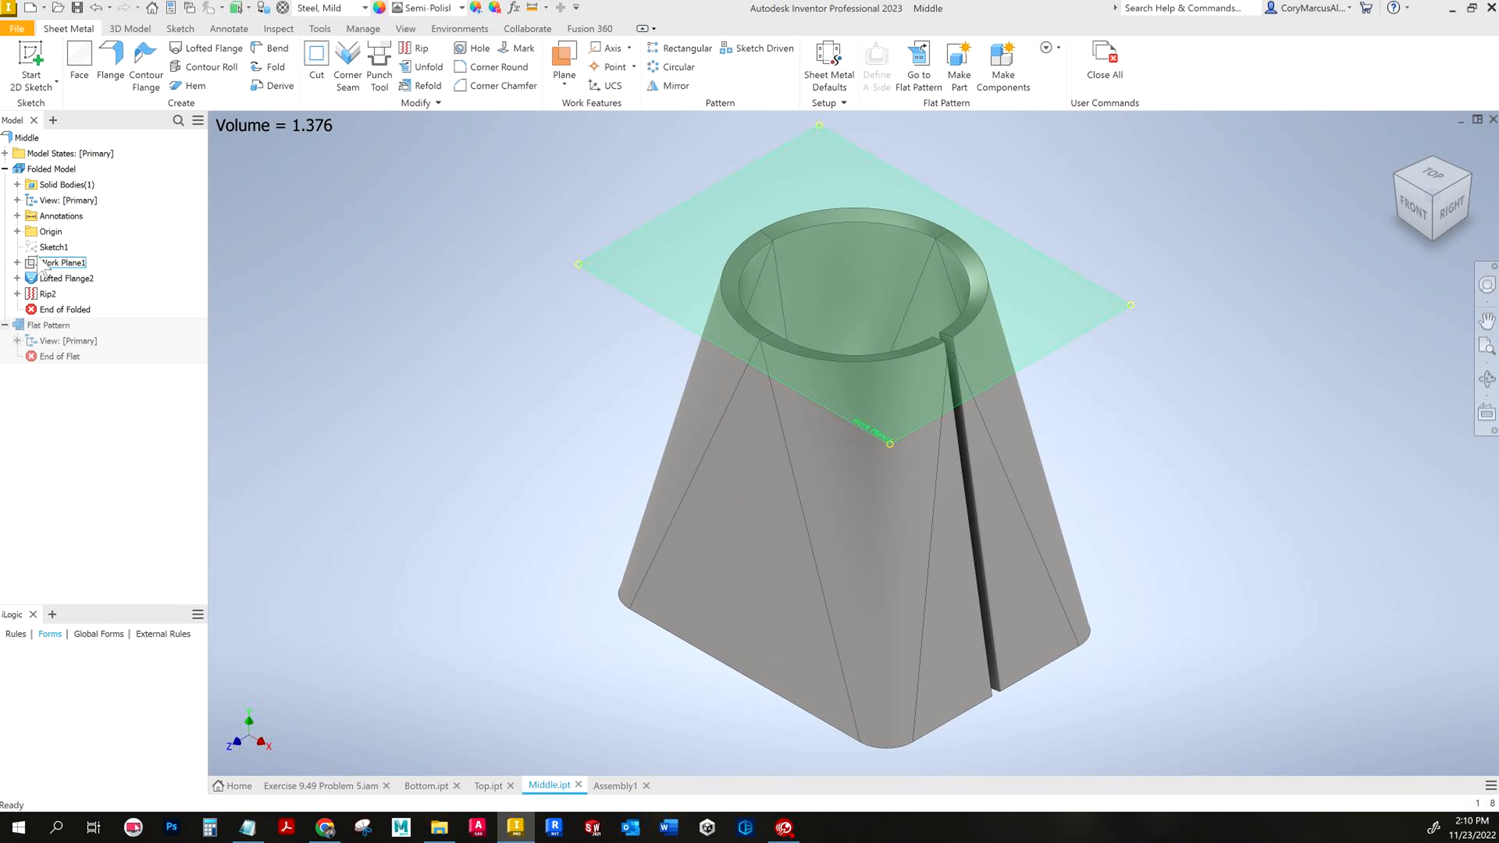
pyautogui.click(17, 278)
pyautogui.doubleClick(72, 313)
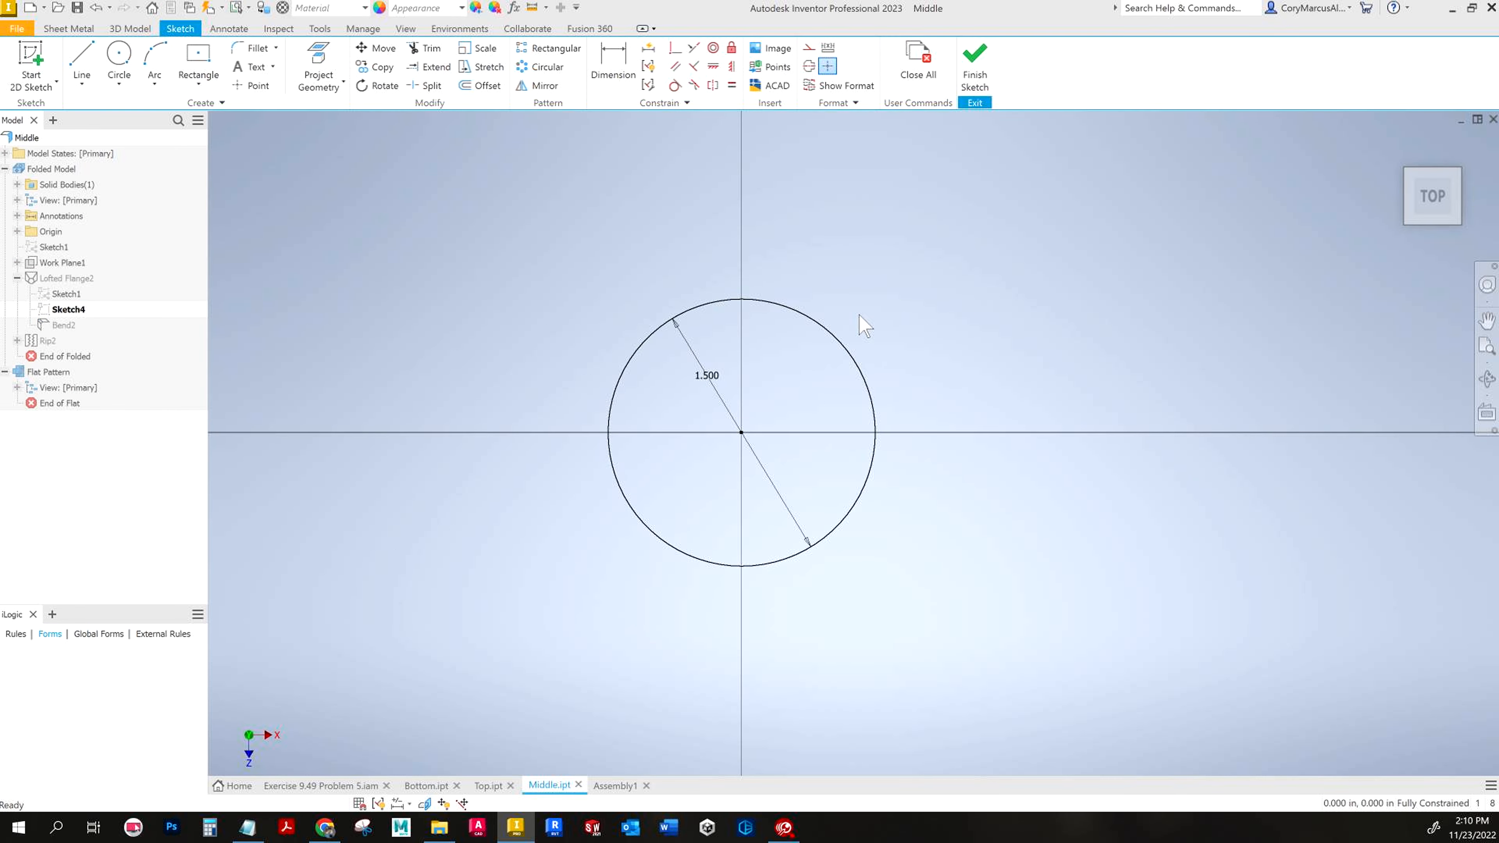
pyautogui.click(842, 346)
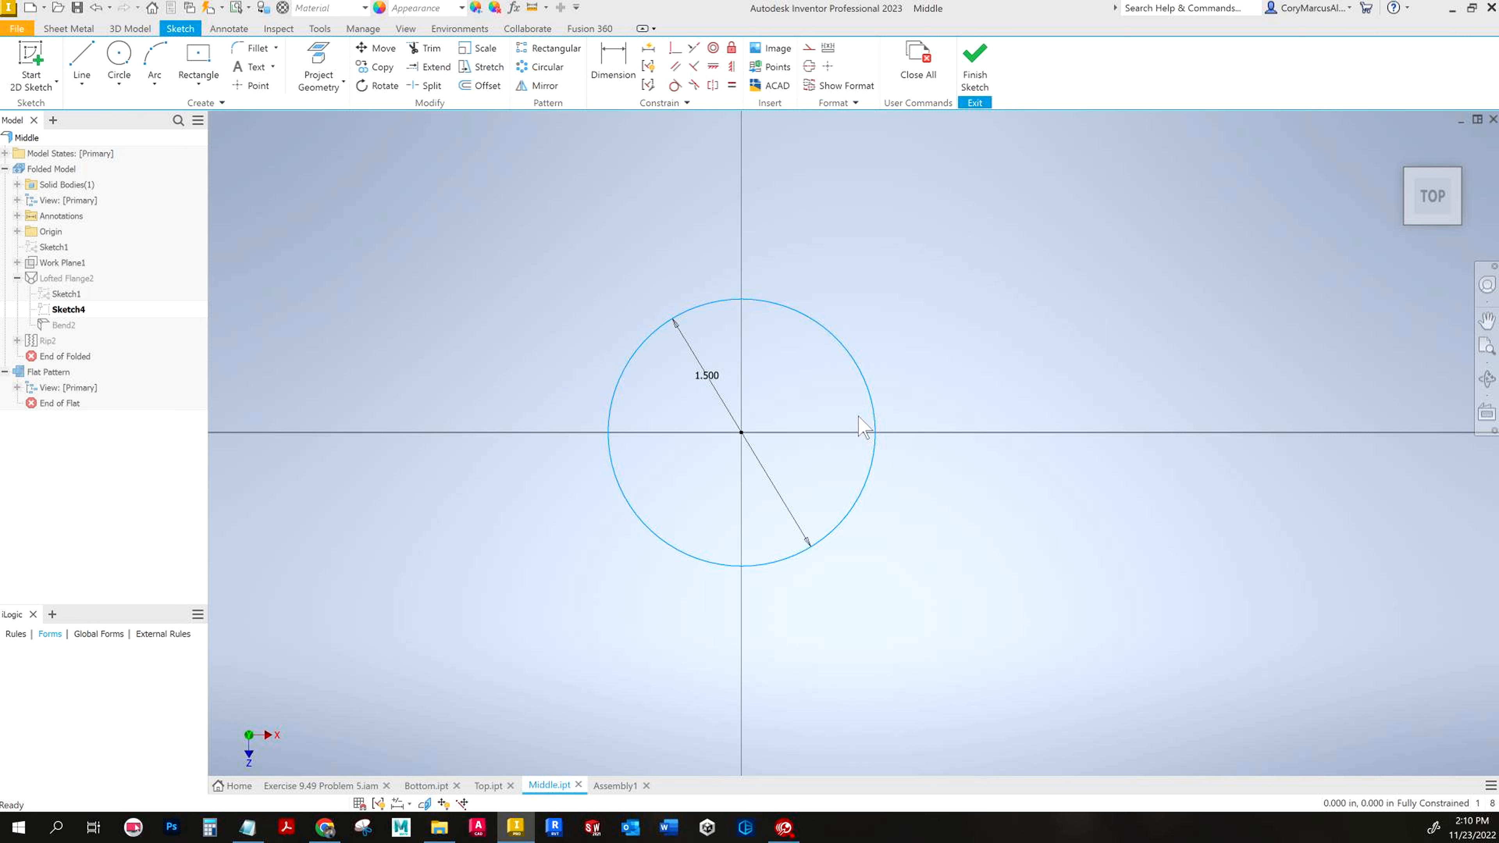
pyautogui.press('Delete')
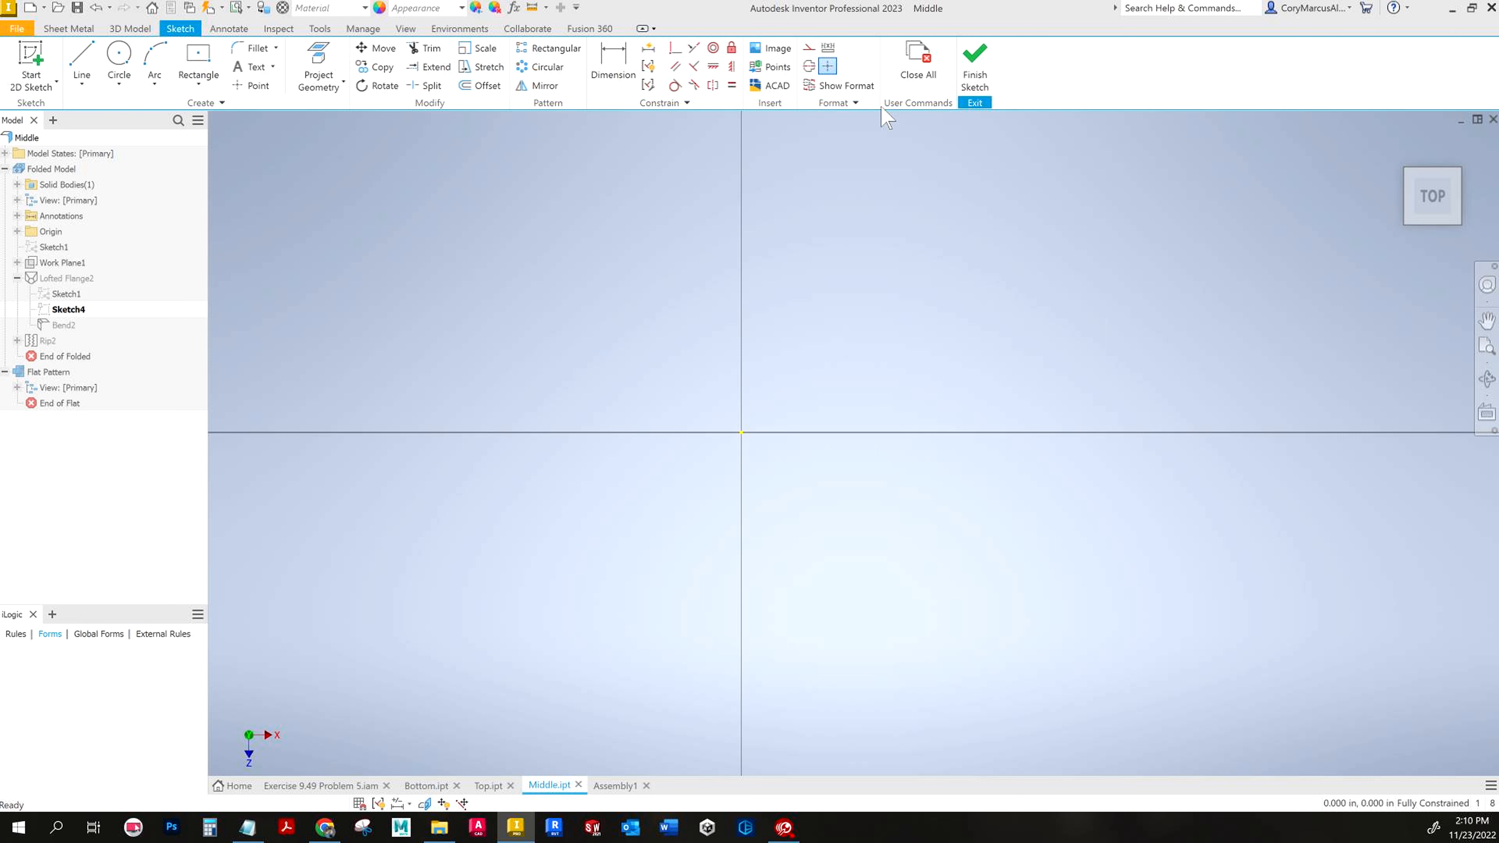
# Step: Make the base rectangle sketch visible and project its edge on the positive X side into the circle sketch
pyautogui.rightClick(64, 294)
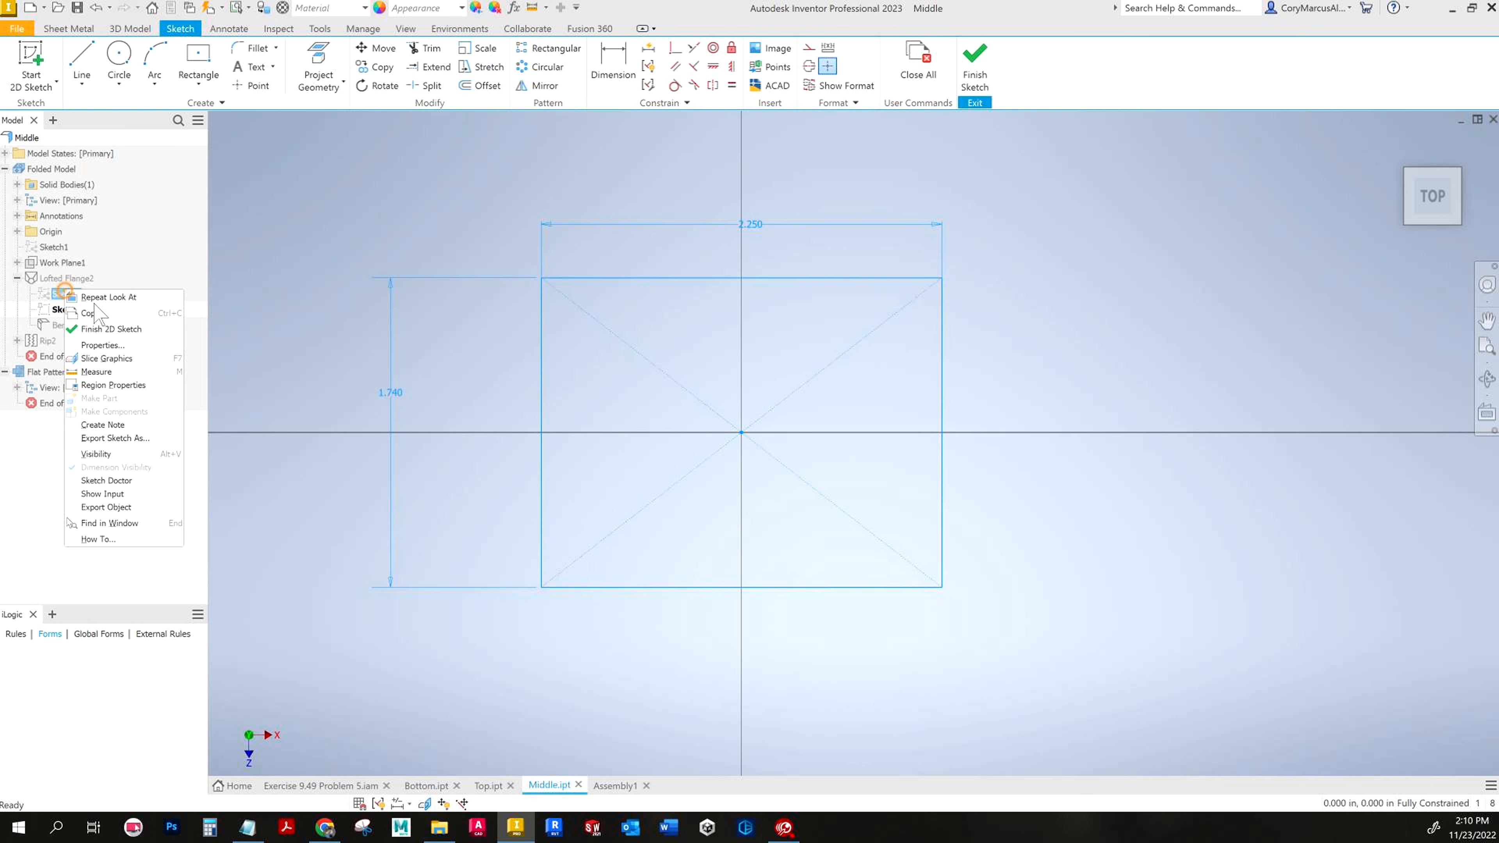
pyautogui.click(108, 454)
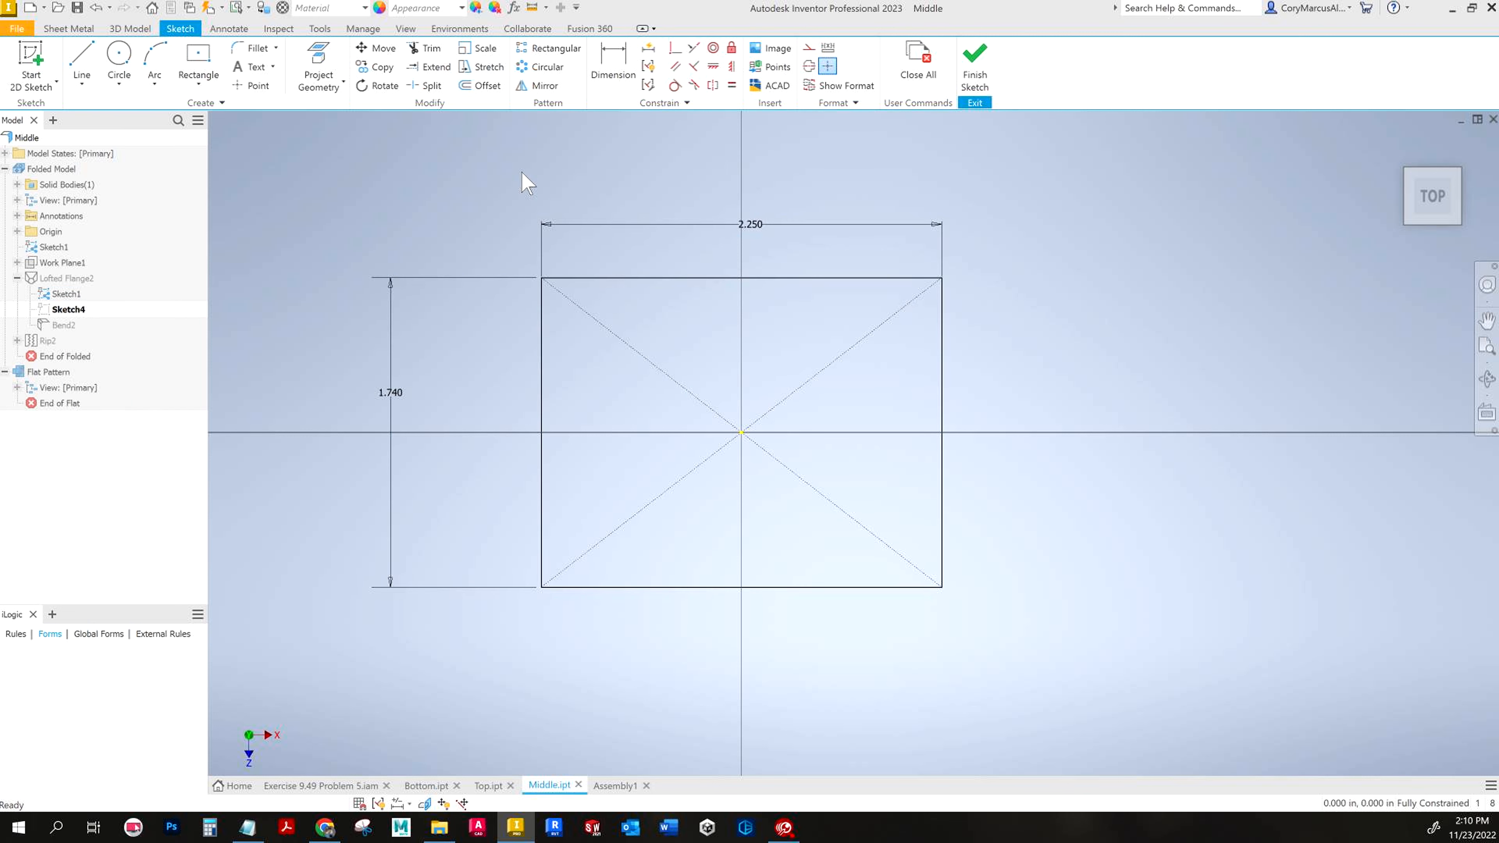
pyautogui.click(333, 59)
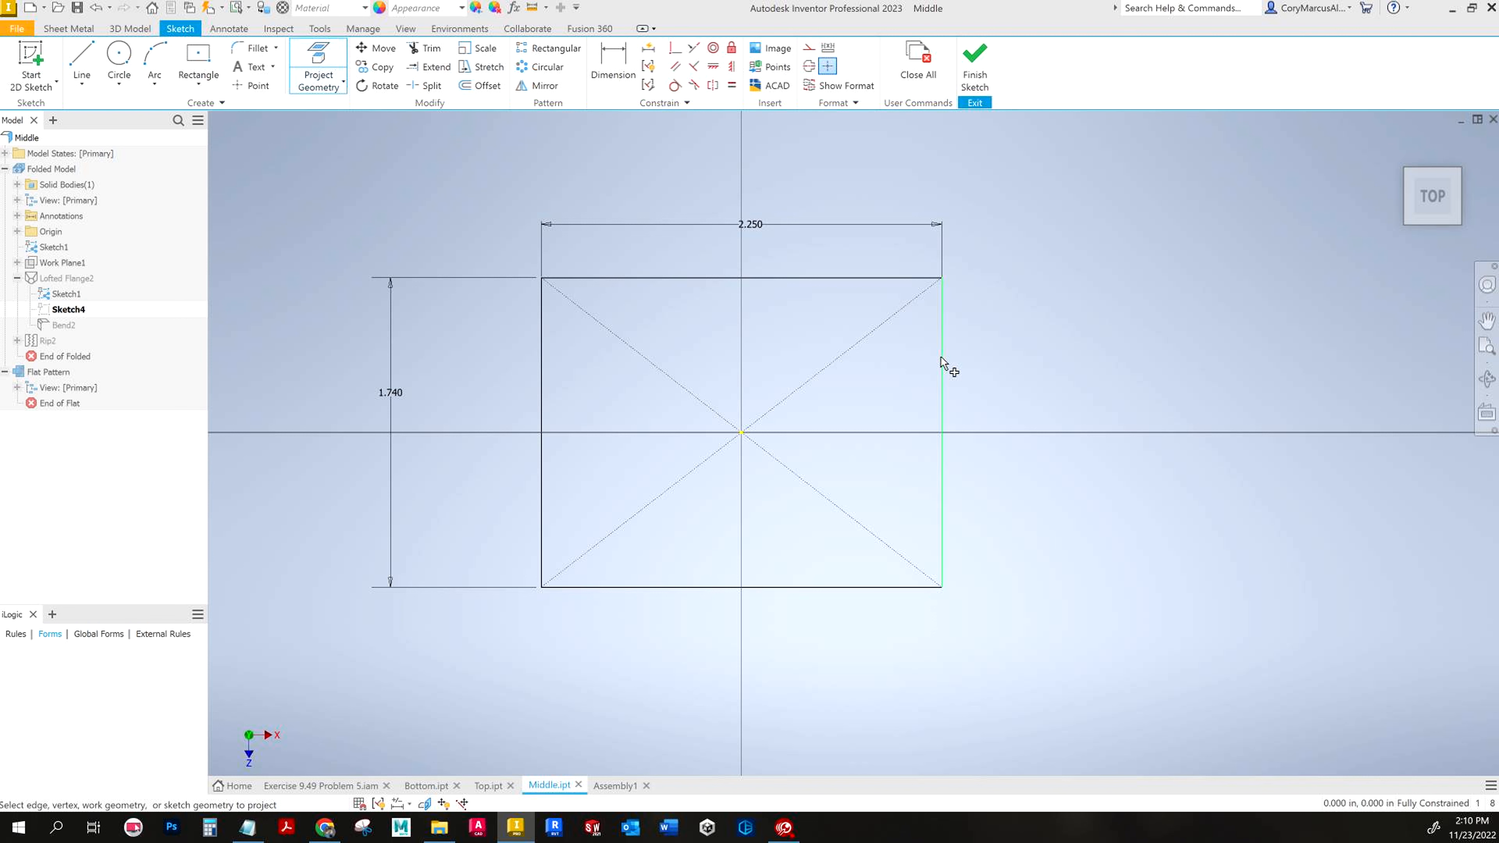
pyautogui.press('Escape')
pyautogui.press('Escape')
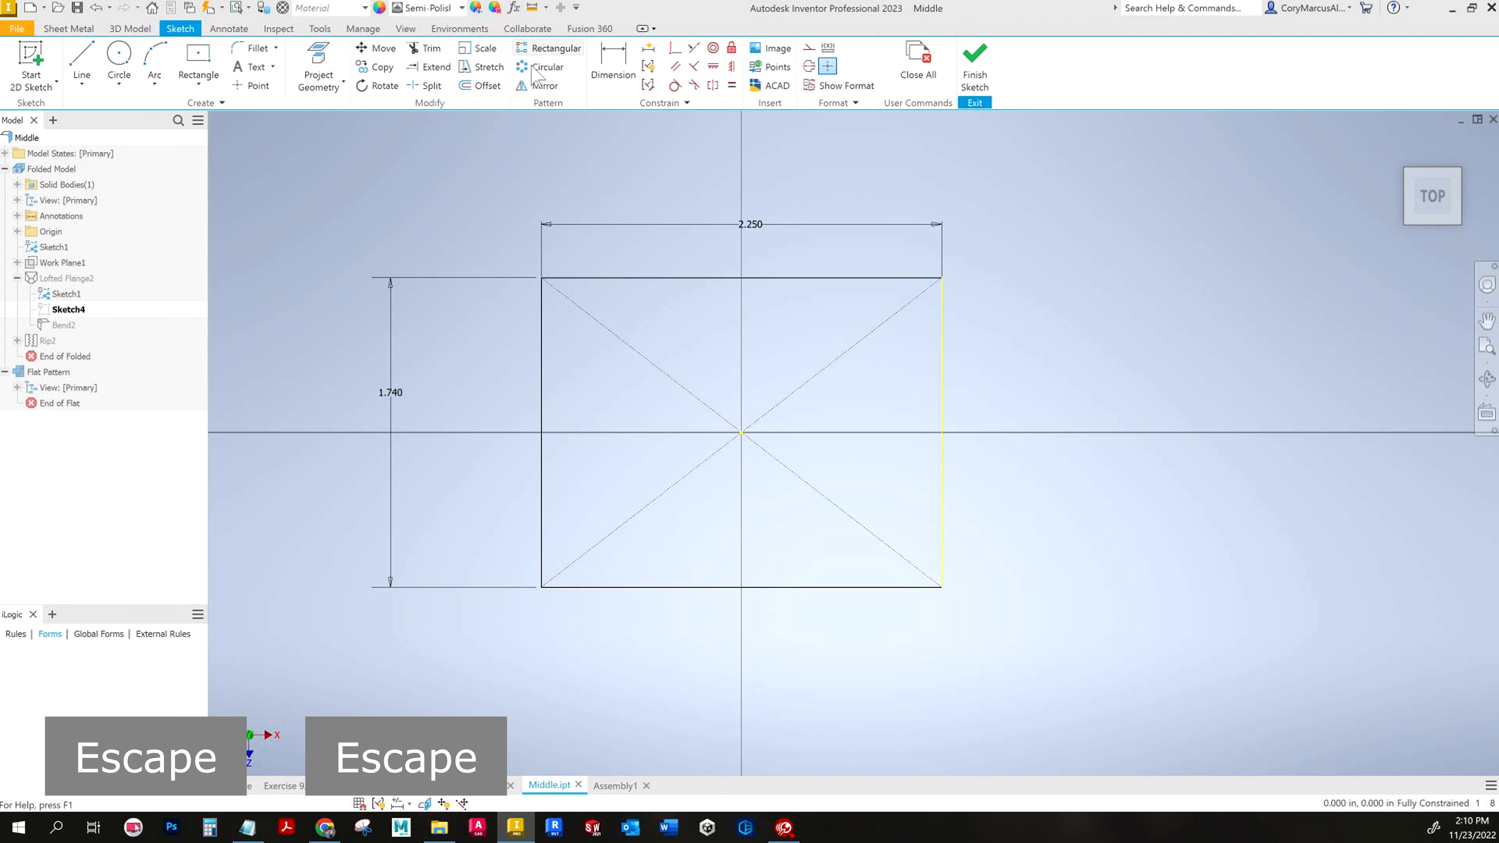
# Step: Draw a 1.5 in diameter circle centred off the origin towards the projected edge
pyautogui.click(119, 57)
pyautogui.click(860, 427)
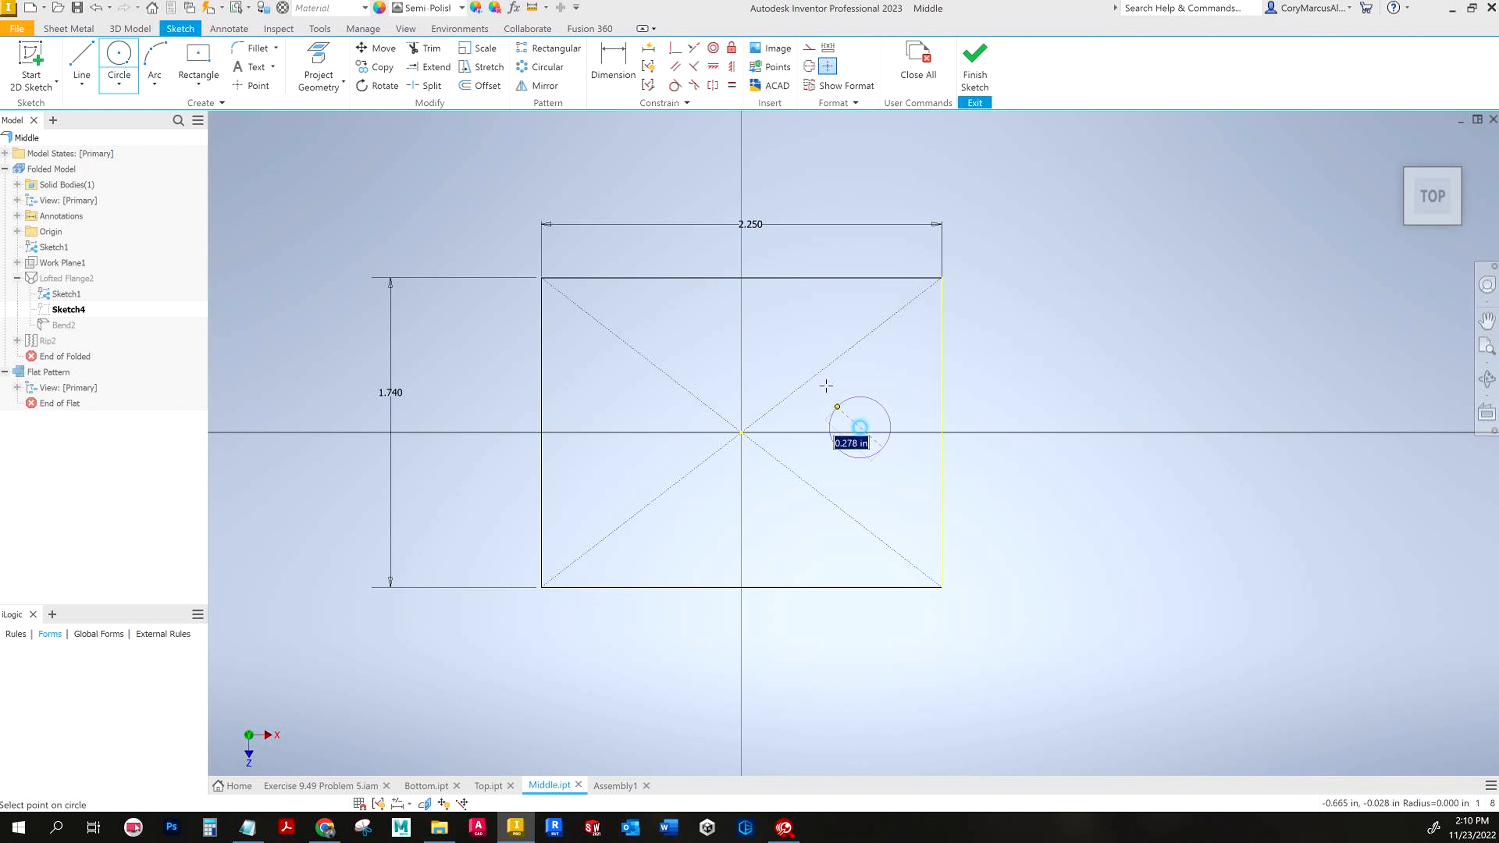
pyautogui.write('1.5')
pyautogui.press('Return')
pyautogui.press('Escape')
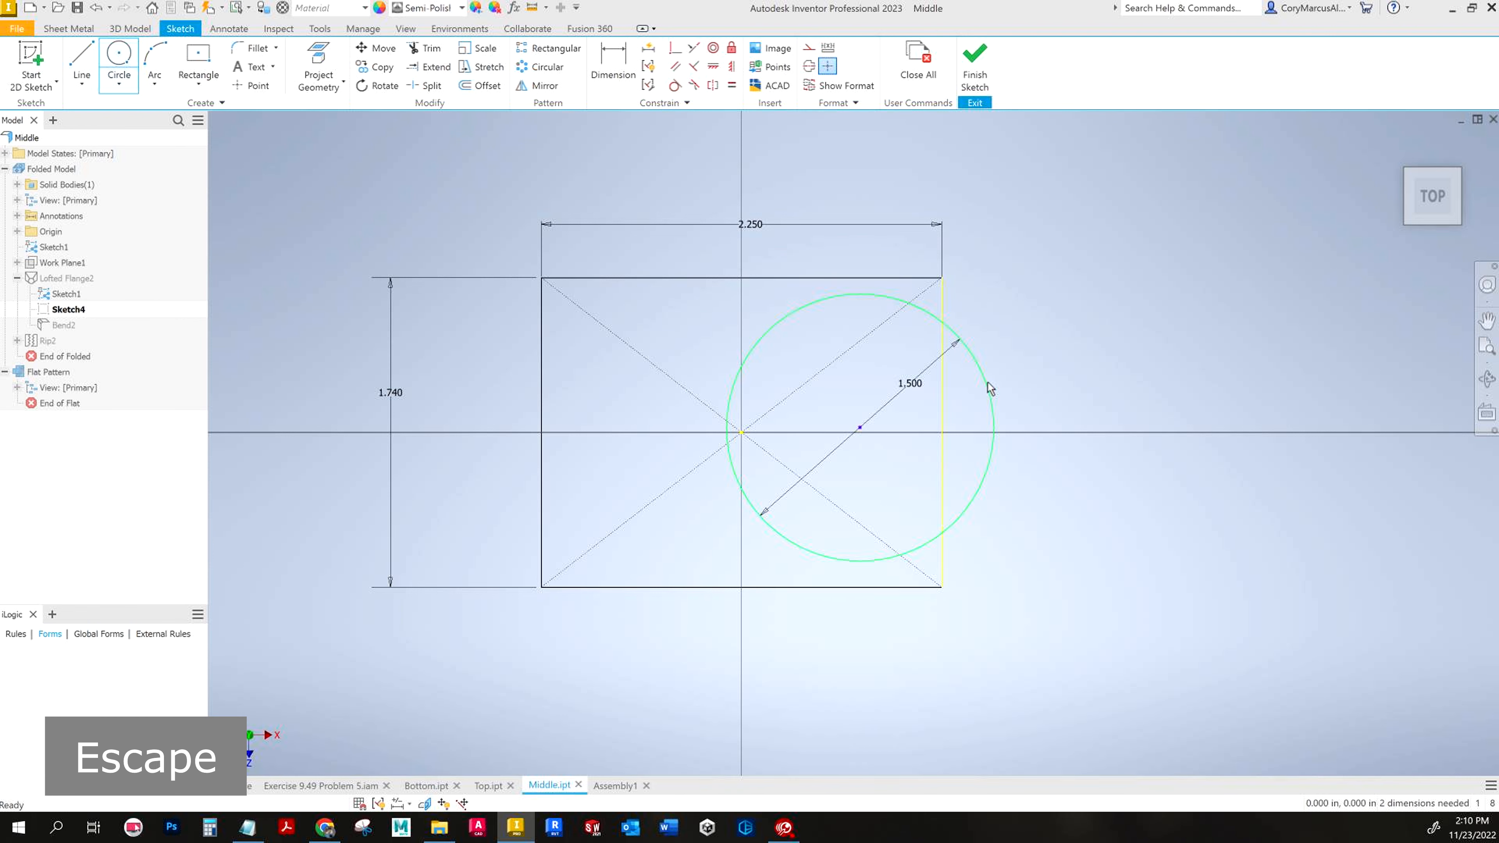
# Step: Dimension the circle's centre 1 in from the projected edge, checking the value against the reference drawing
pyautogui.click(613, 56)
pyautogui.click(928, 312)
pyautogui.click(940, 307)
pyautogui.click(890, 253)
pyautogui.write('1')
pyautogui.press('Return')
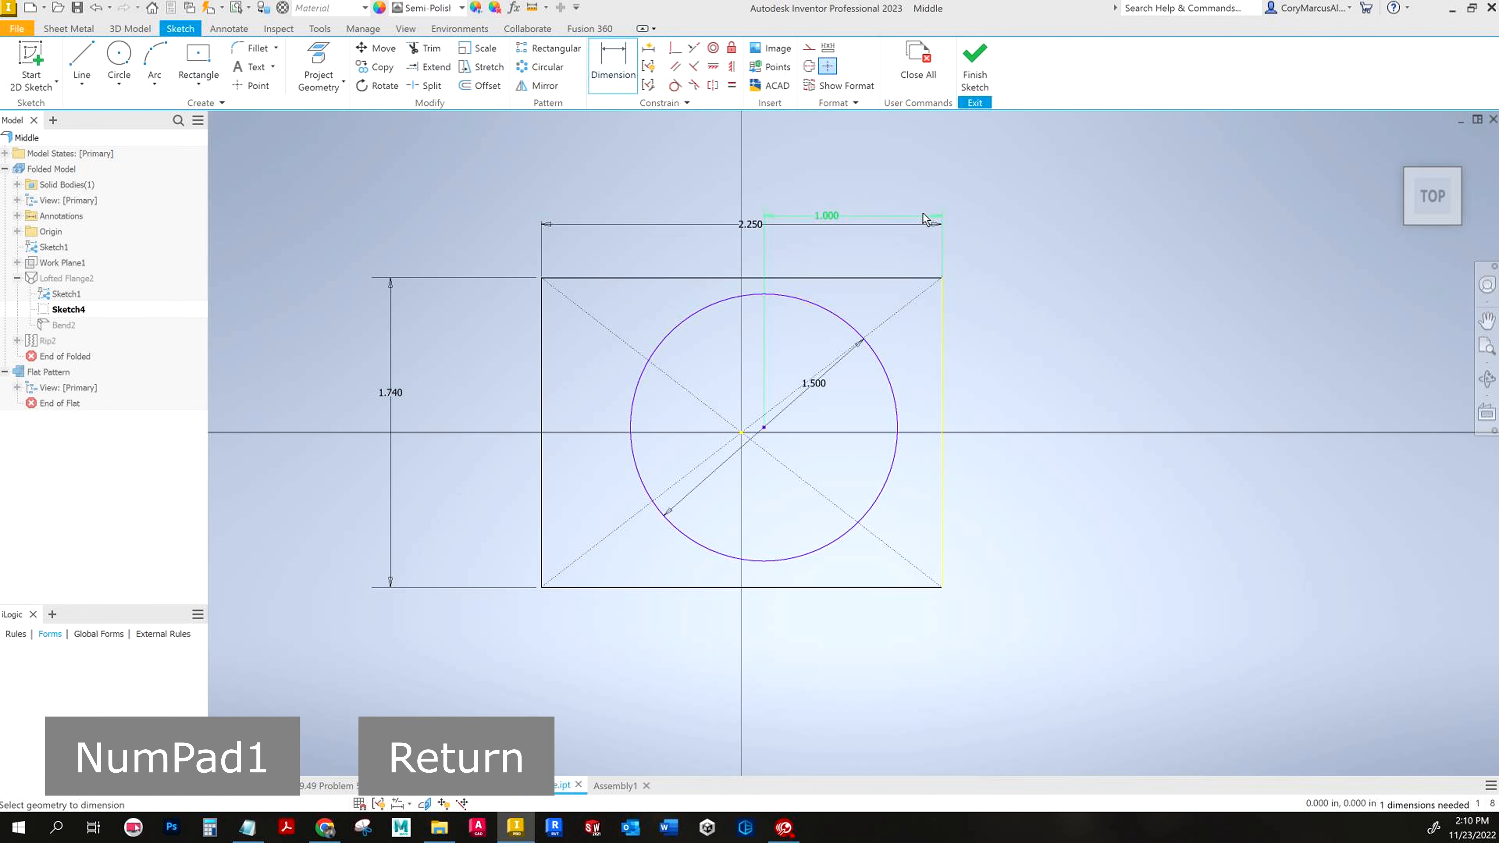
pyautogui.hotkey('alt', 'Tab')
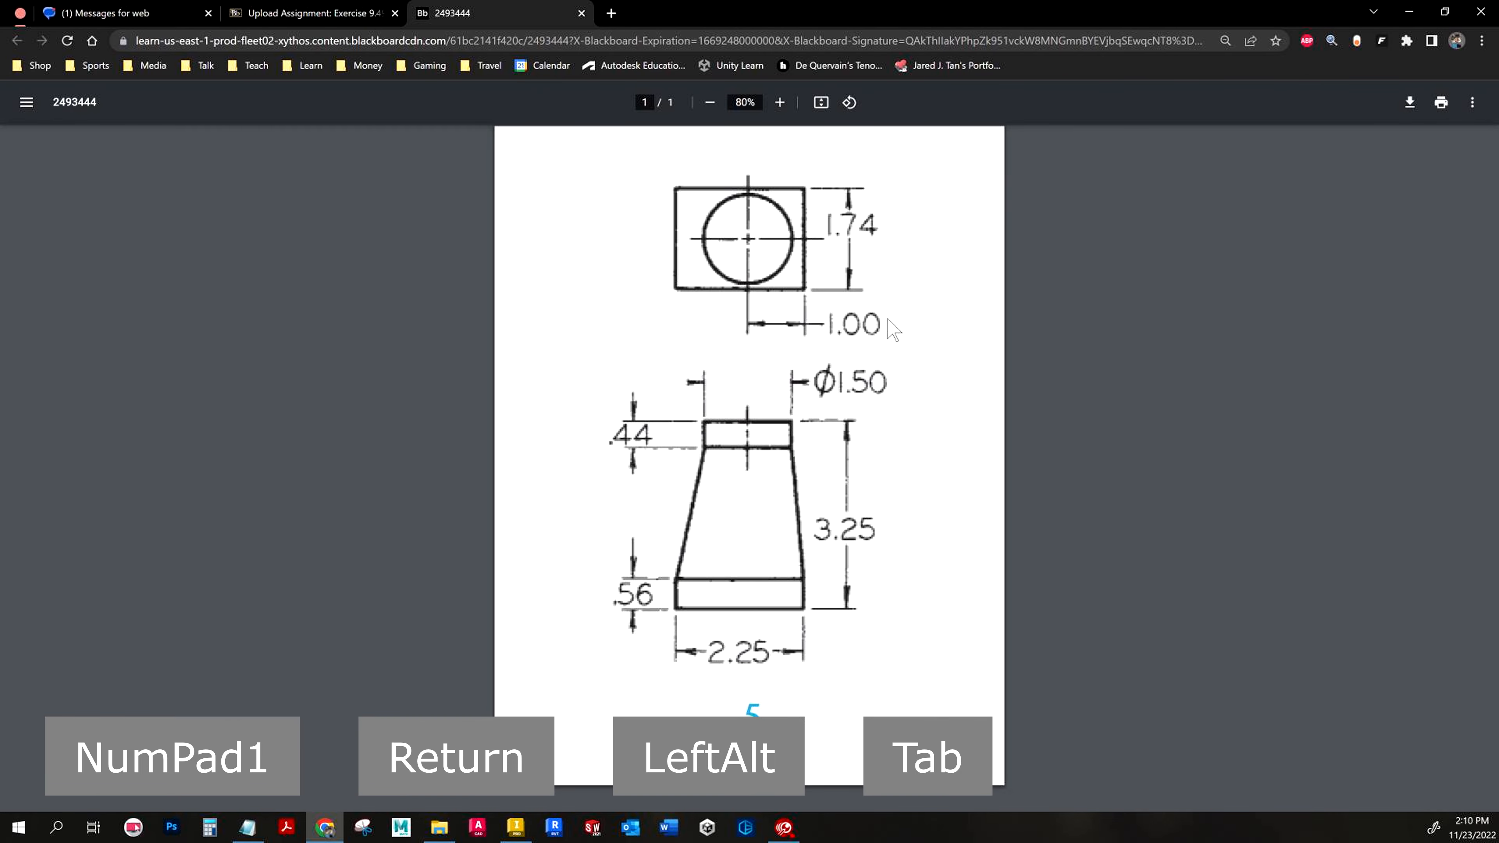
pyautogui.hotkey('alt', 'Tab')
pyautogui.press('Escape')
pyautogui.press('Escape')
# Step: Align the circle's centre horizontally with the sketch origin and finish the sketch, accepting the update errors
pyautogui.click(713, 67)
pyautogui.click(763, 427)
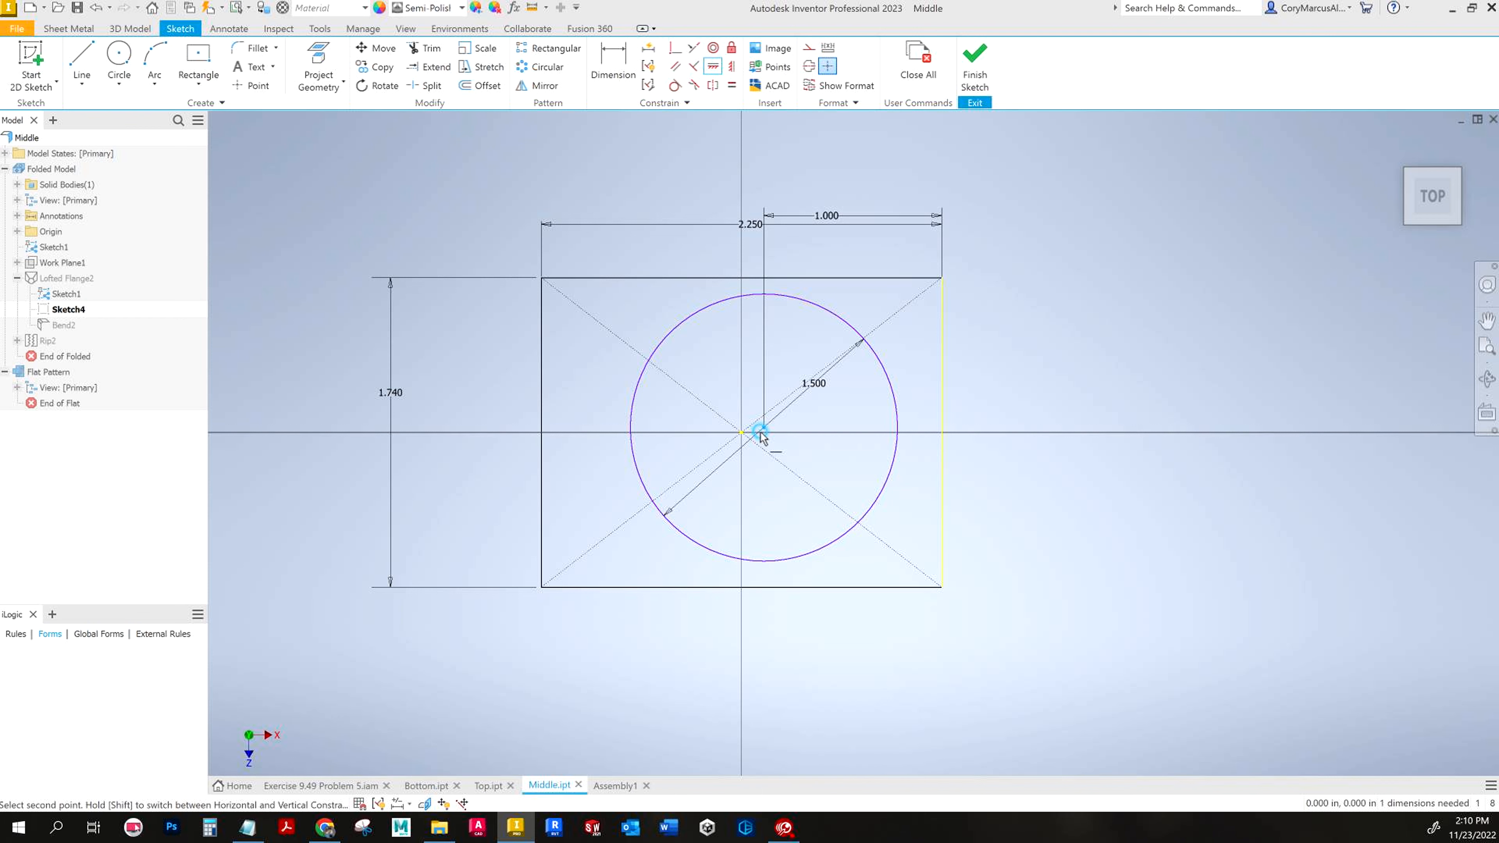
pyautogui.click(742, 433)
pyautogui.press('Escape')
pyautogui.click(974, 65)
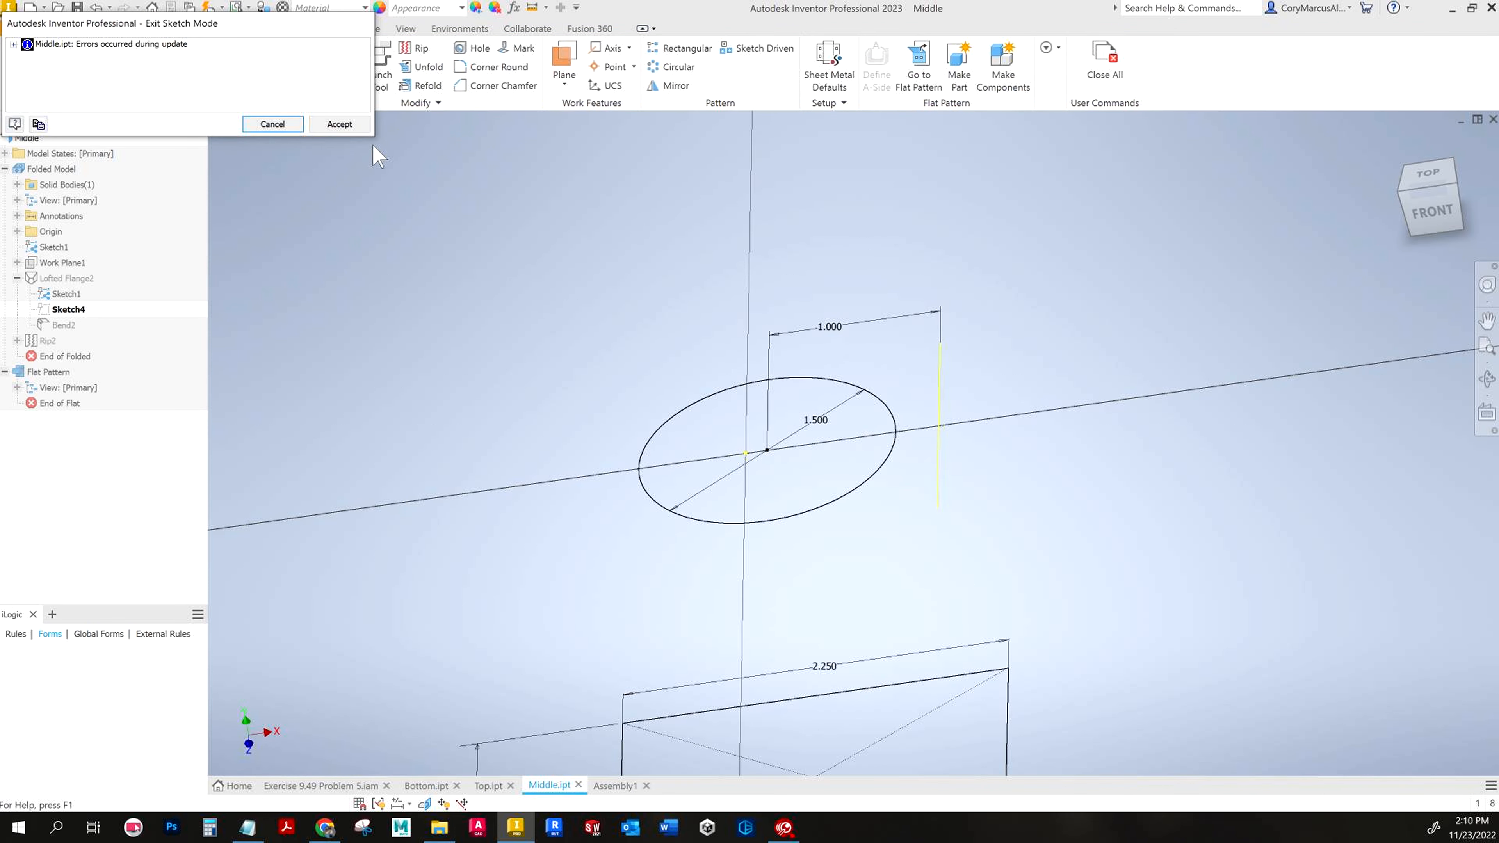
pyautogui.click(339, 125)
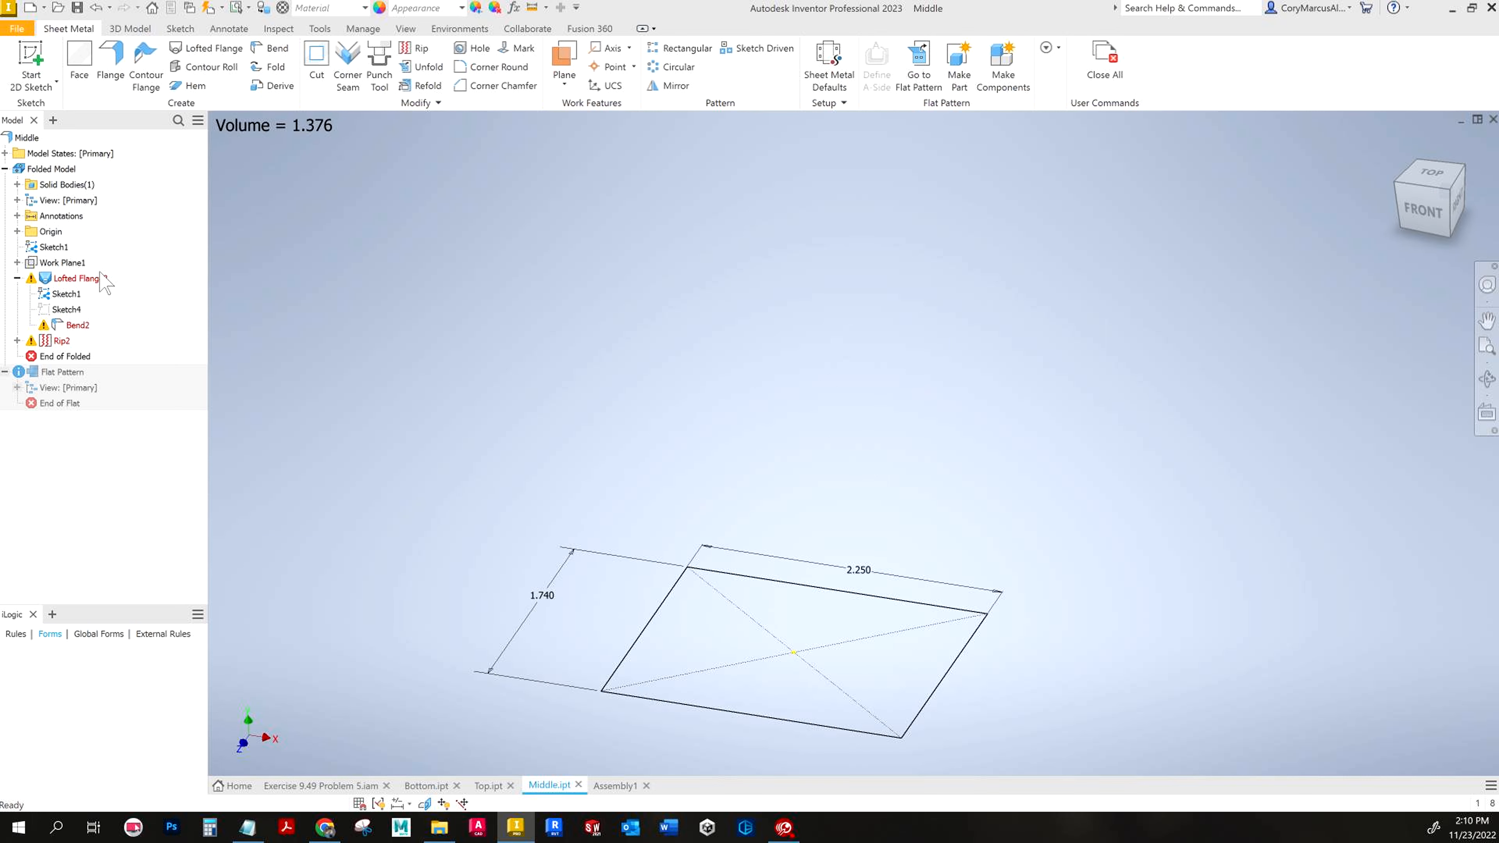
pyautogui.doubleClick(82, 279)
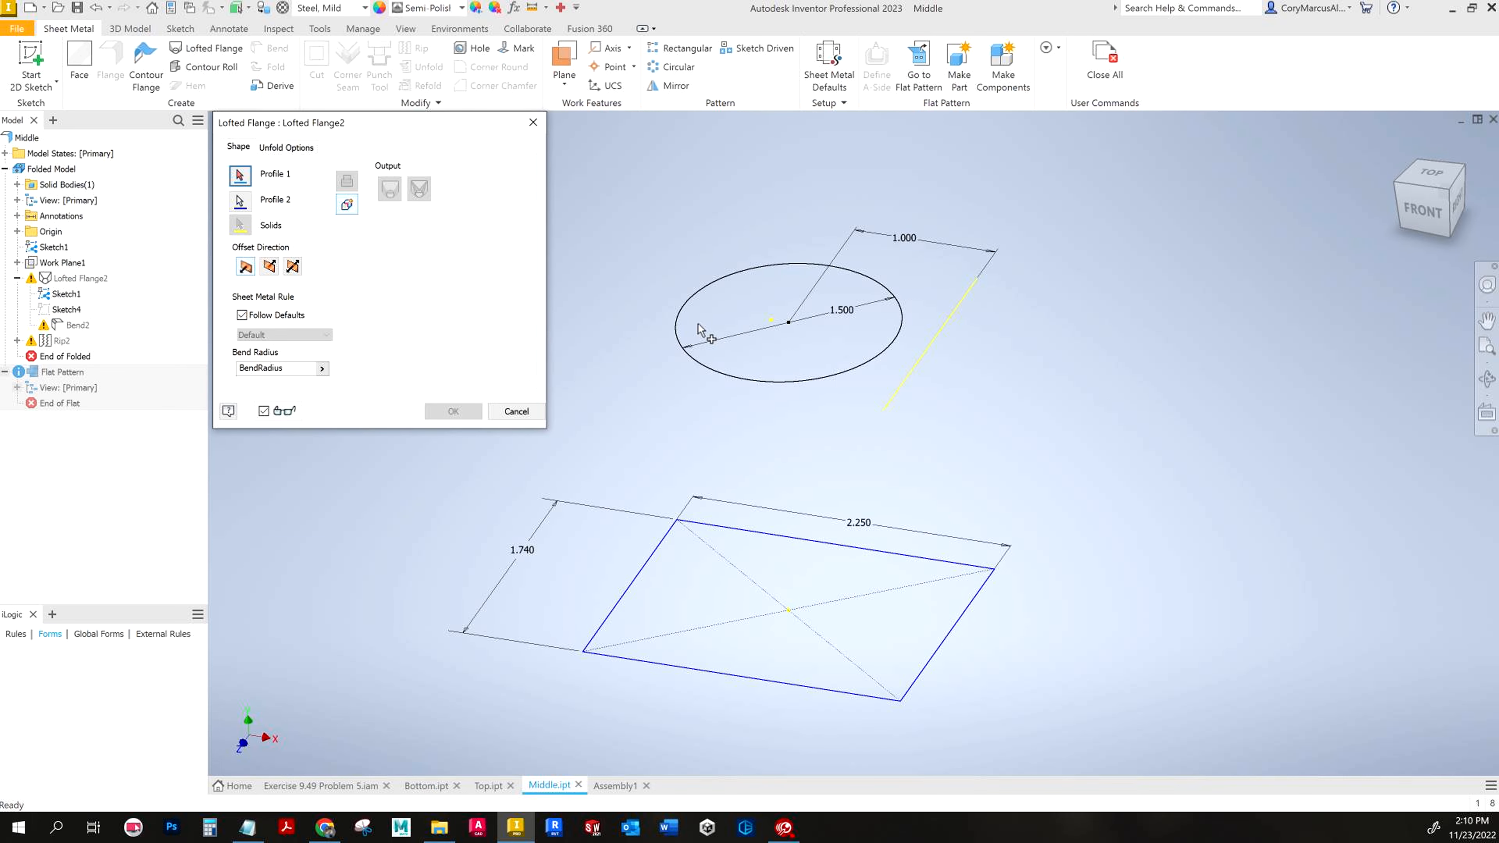
pyautogui.click(689, 298)
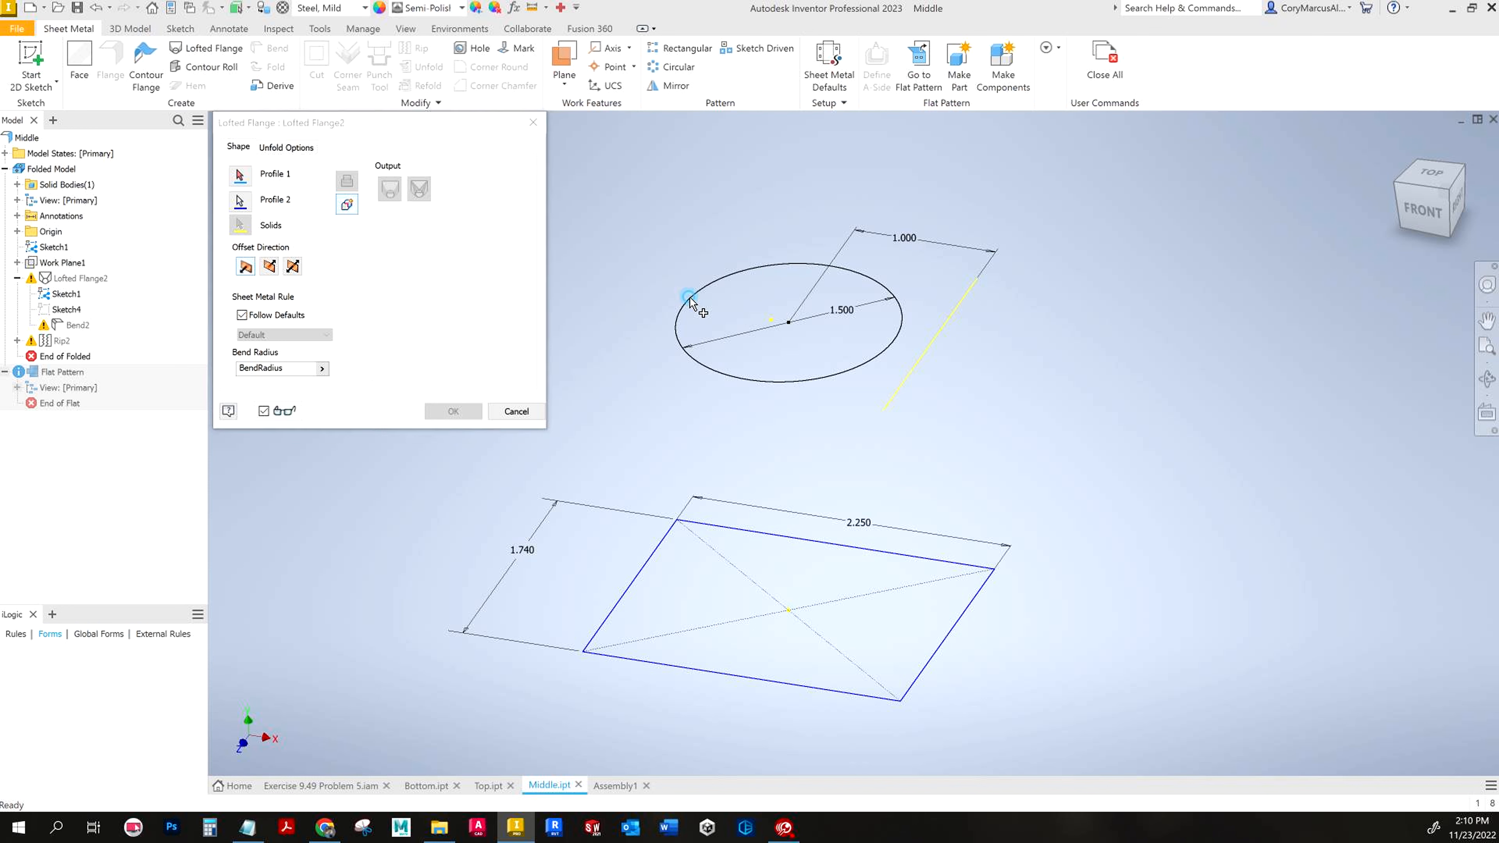
pyautogui.click(516, 411)
pyautogui.click(127, 279)
pyautogui.doubleClick(97, 280)
pyautogui.click(726, 673)
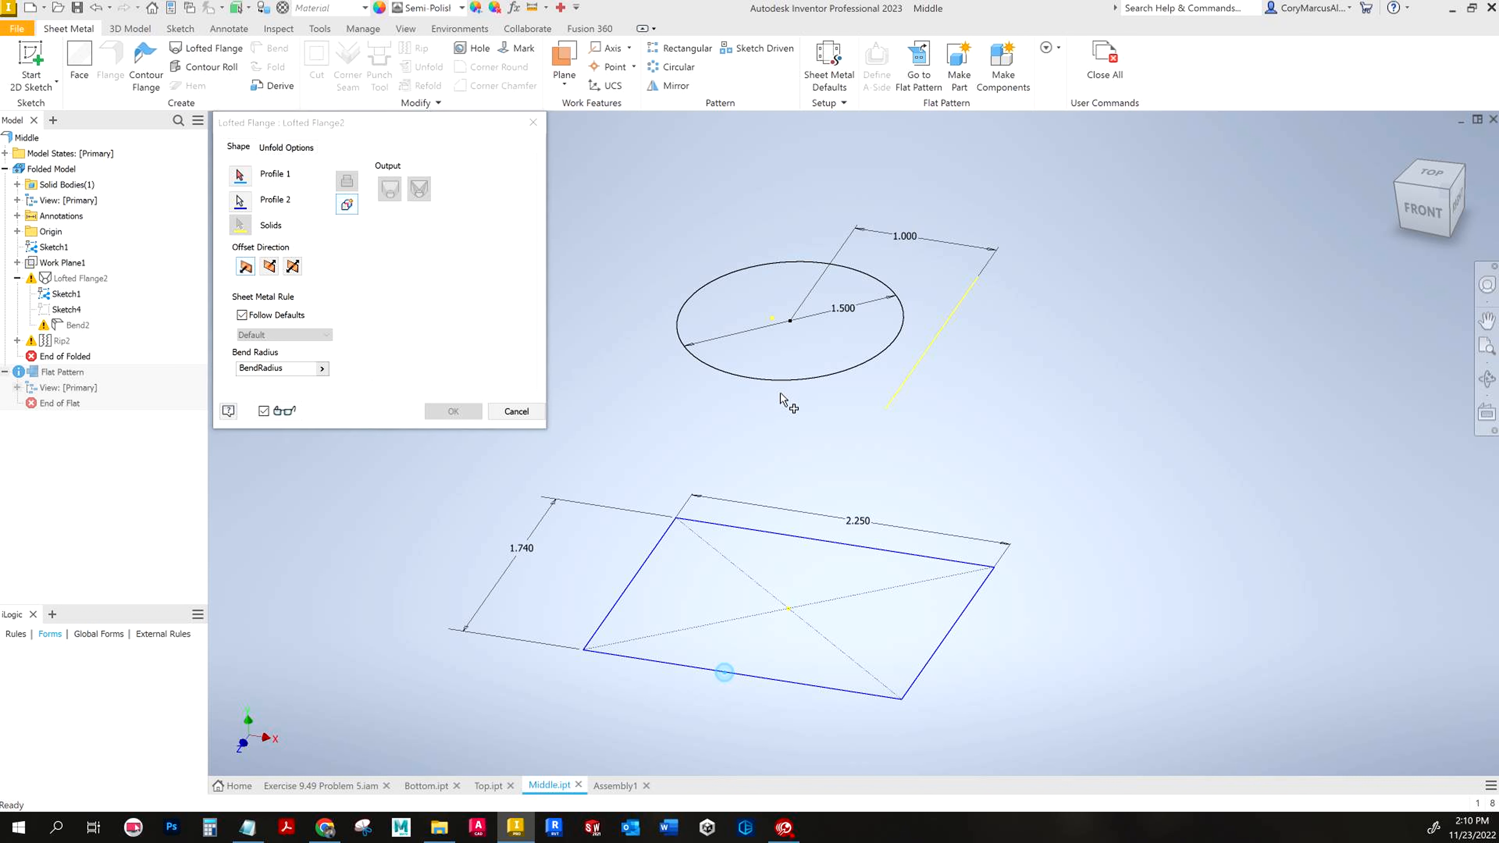
pyautogui.press('Escape')
pyautogui.press('Escape')
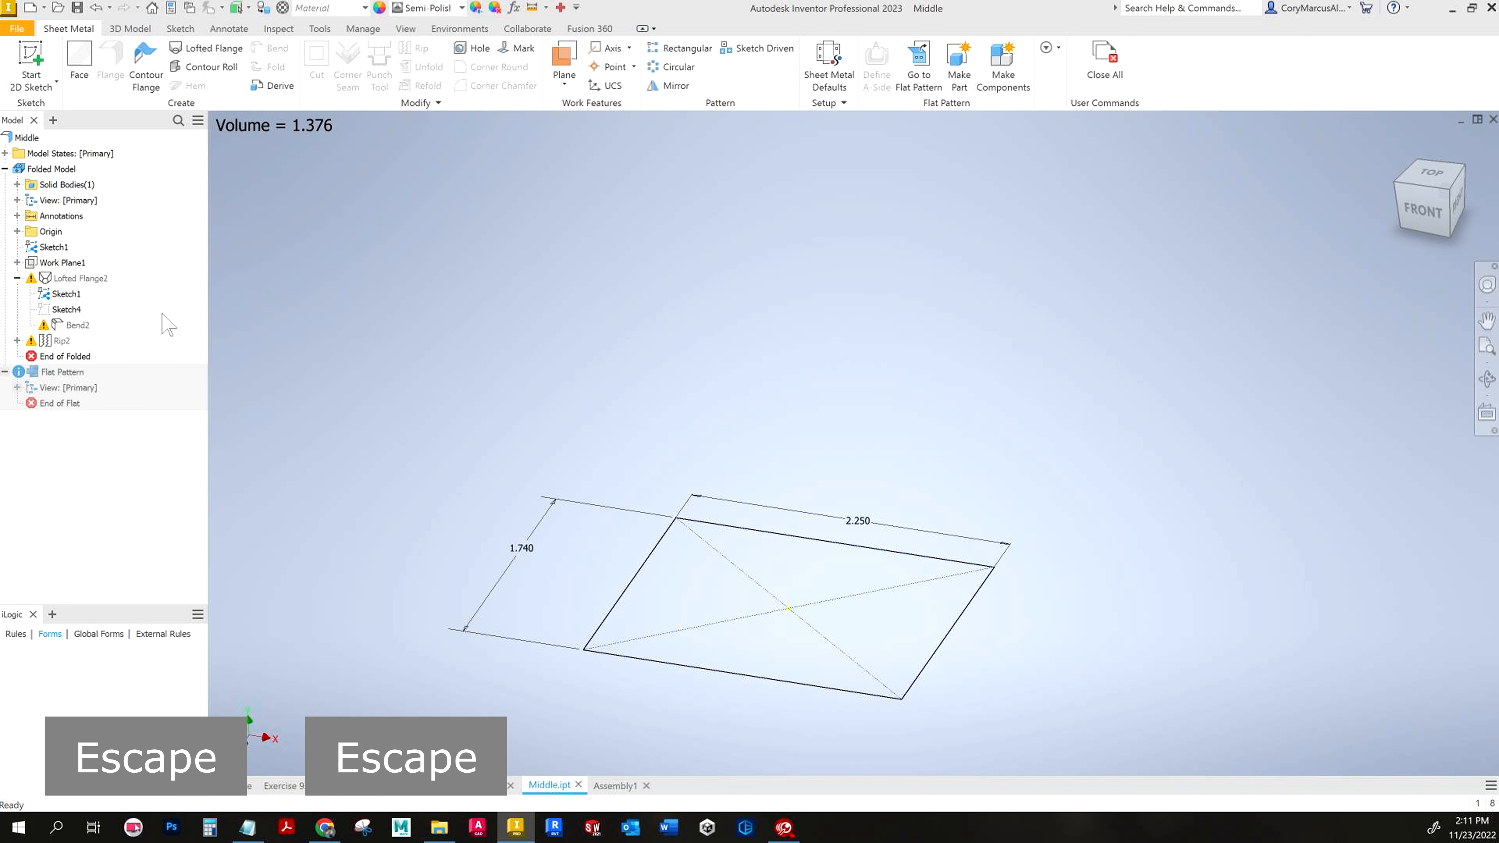
# Step: Delete the Middle part's broken lofted flange while keeping its consumed and dependent sketches and features
pyautogui.rightClick(77, 279)
pyautogui.click(101, 301)
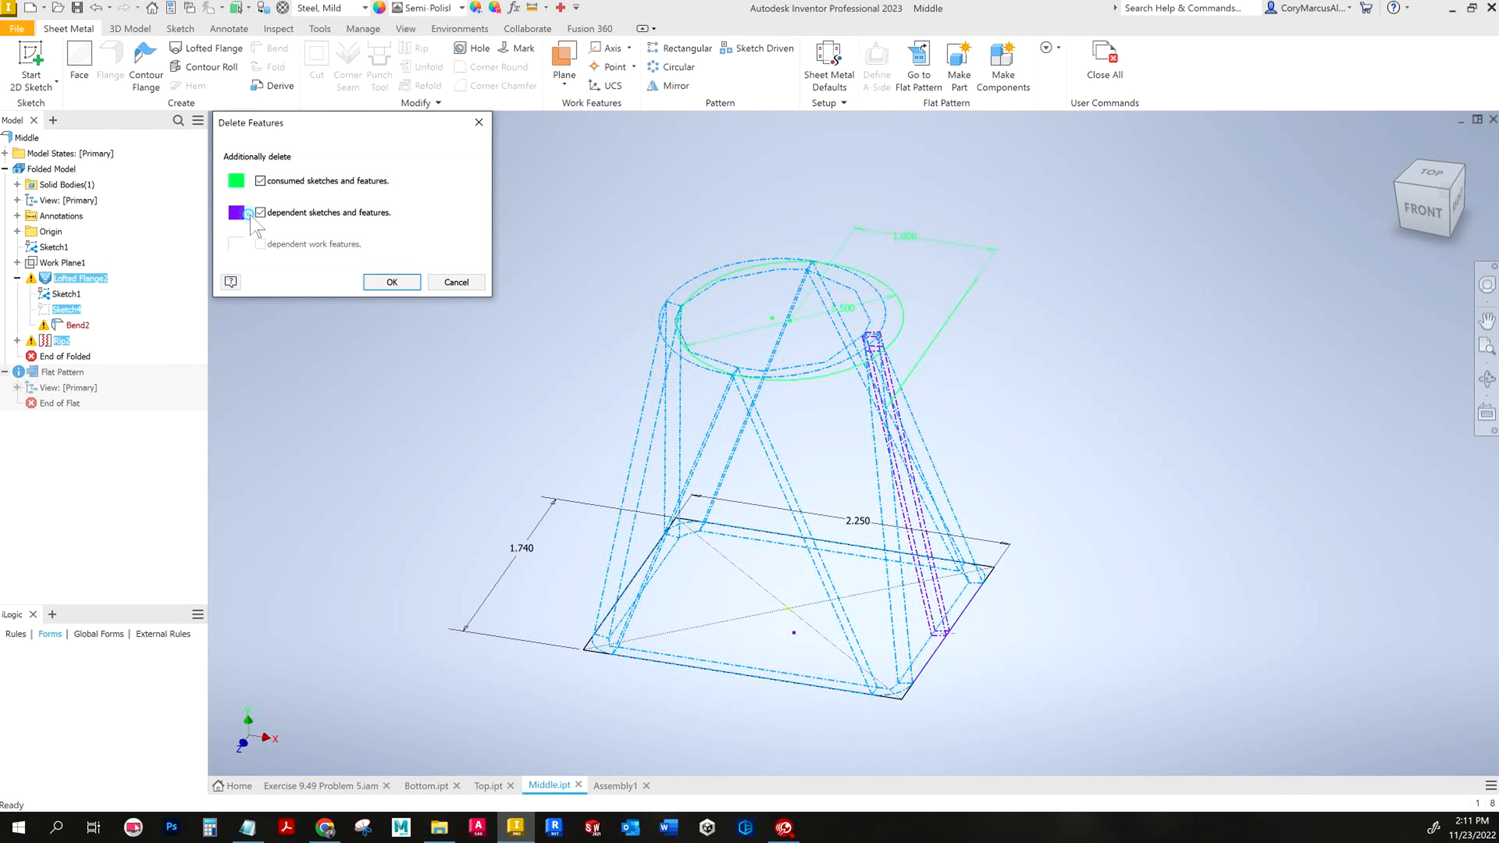
pyautogui.click(392, 283)
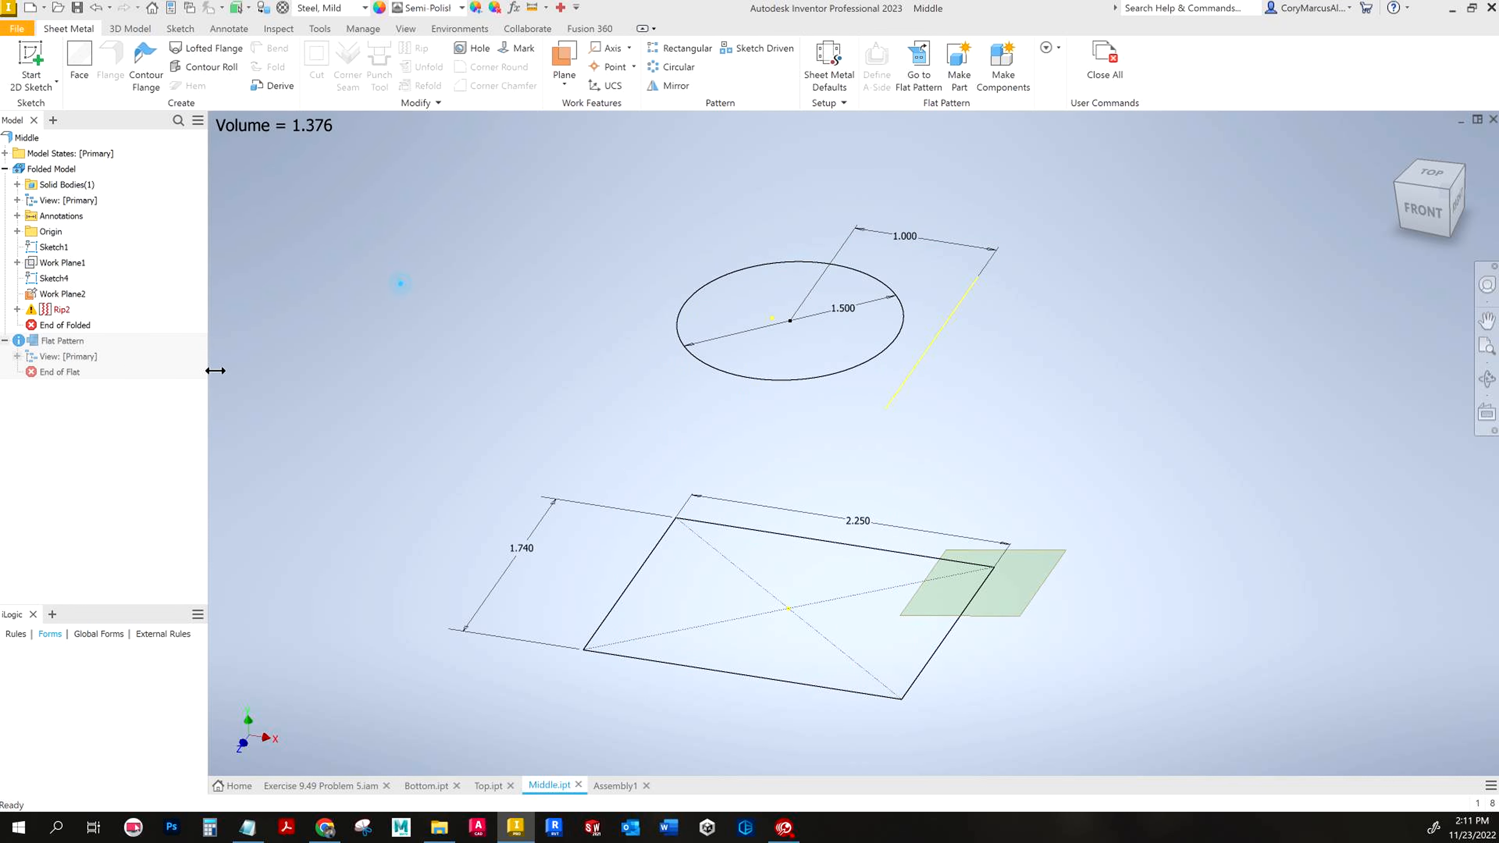
pyautogui.rightClick(64, 313)
pyautogui.click(94, 335)
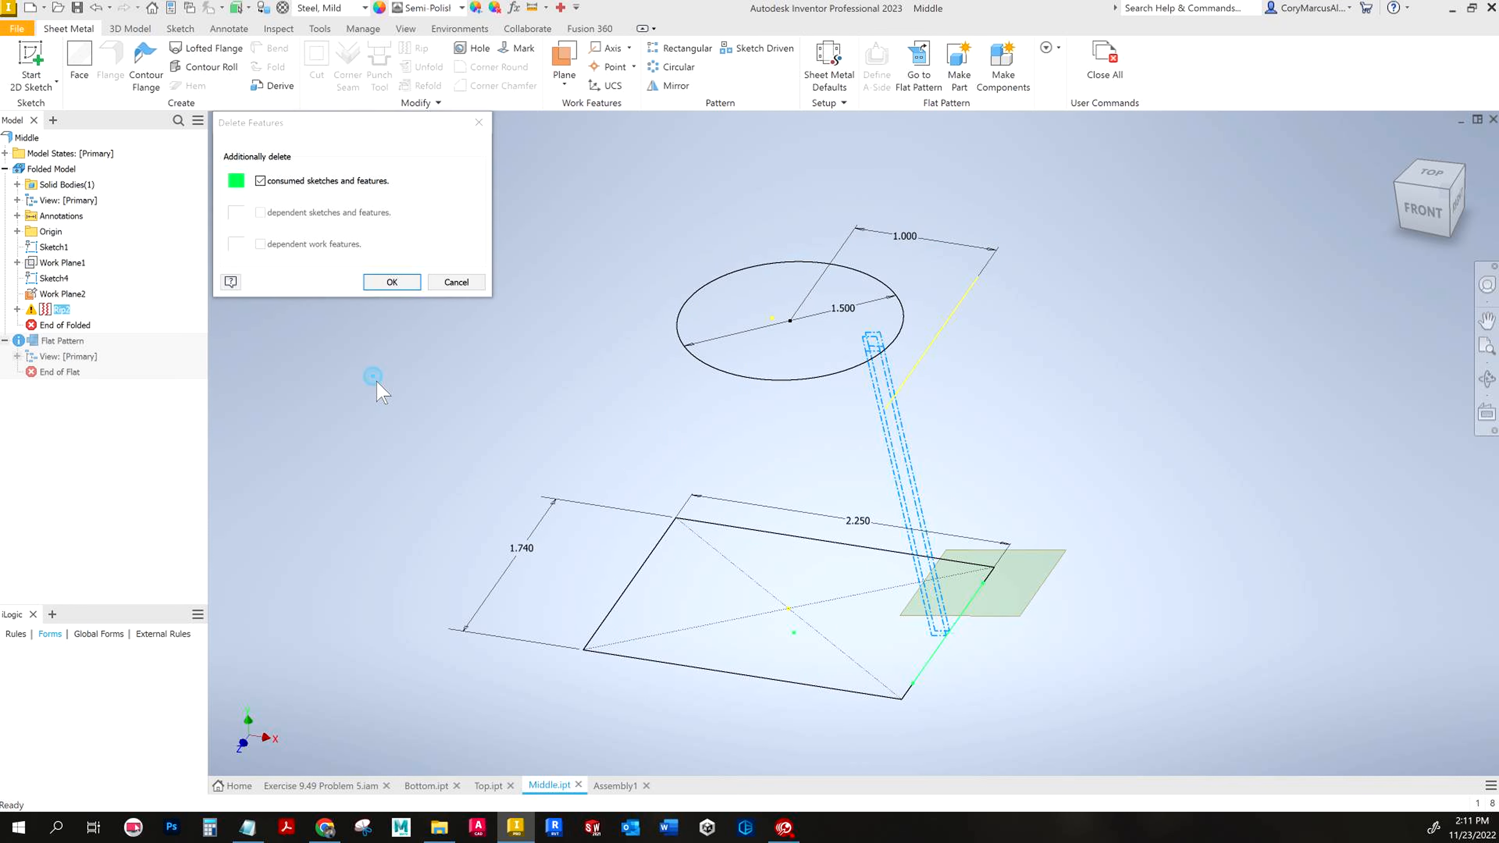
pyautogui.click(456, 287)
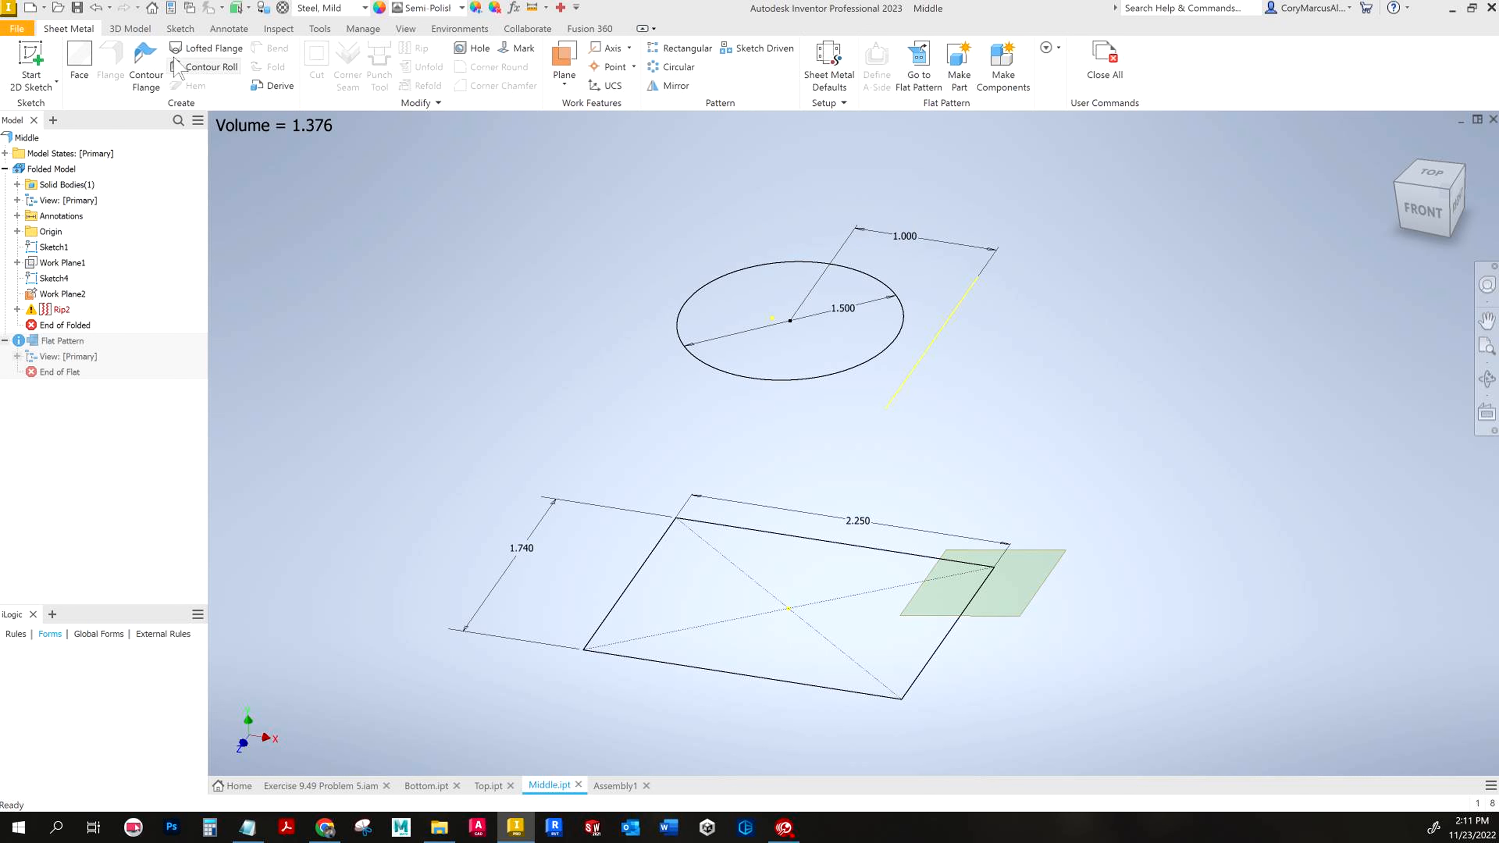
# Step: Create a lofted flange between the 1.5 in circle and the rectangle with die-formed output and inward offset, accepting the reported problems
pyautogui.click(214, 49)
pyautogui.click(817, 375)
pyautogui.click(857, 542)
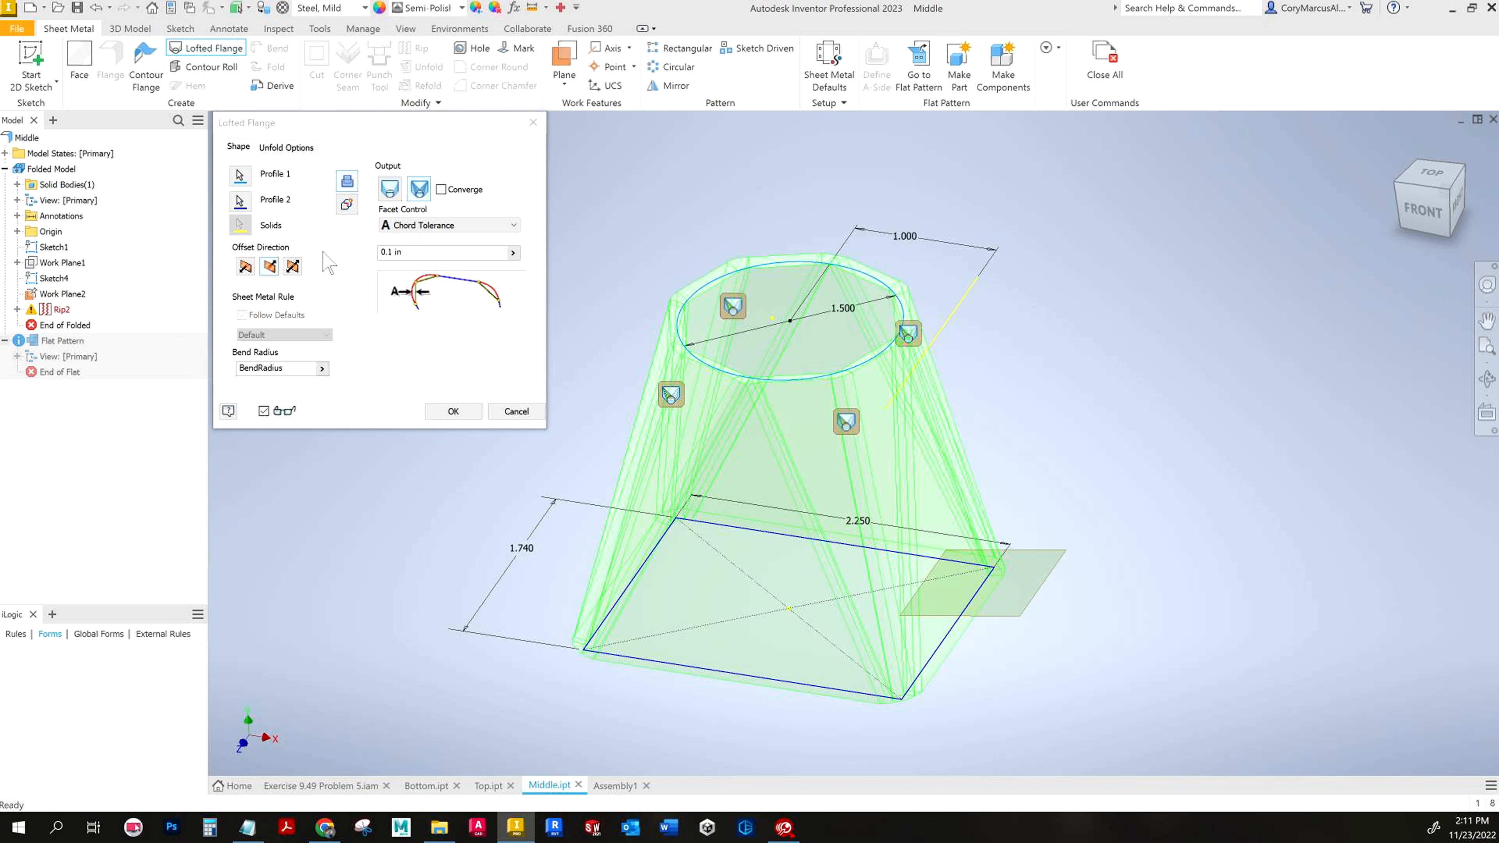
pyautogui.click(387, 191)
pyautogui.click(245, 267)
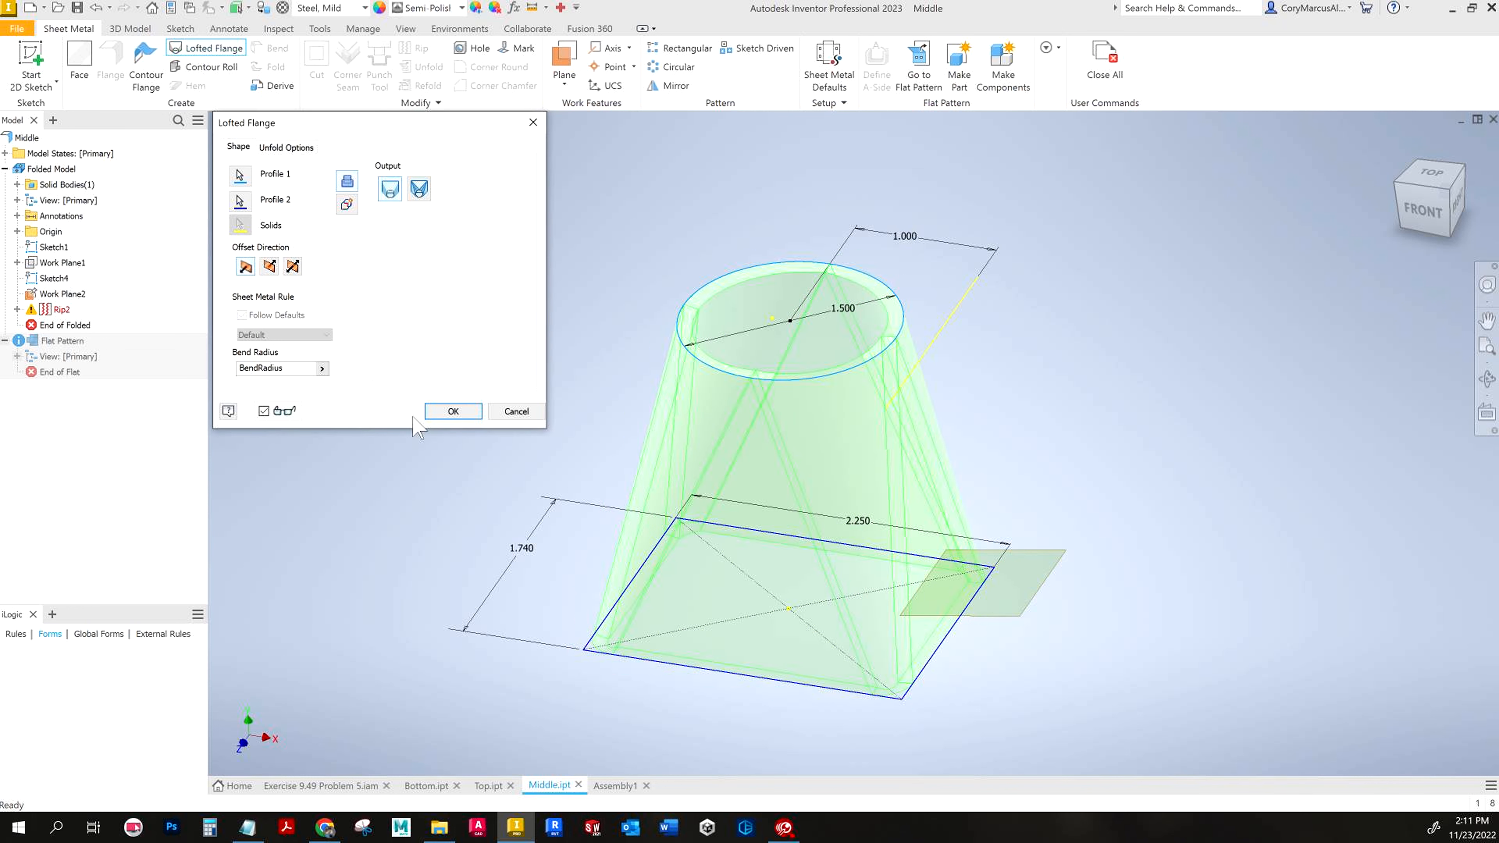
pyautogui.click(446, 411)
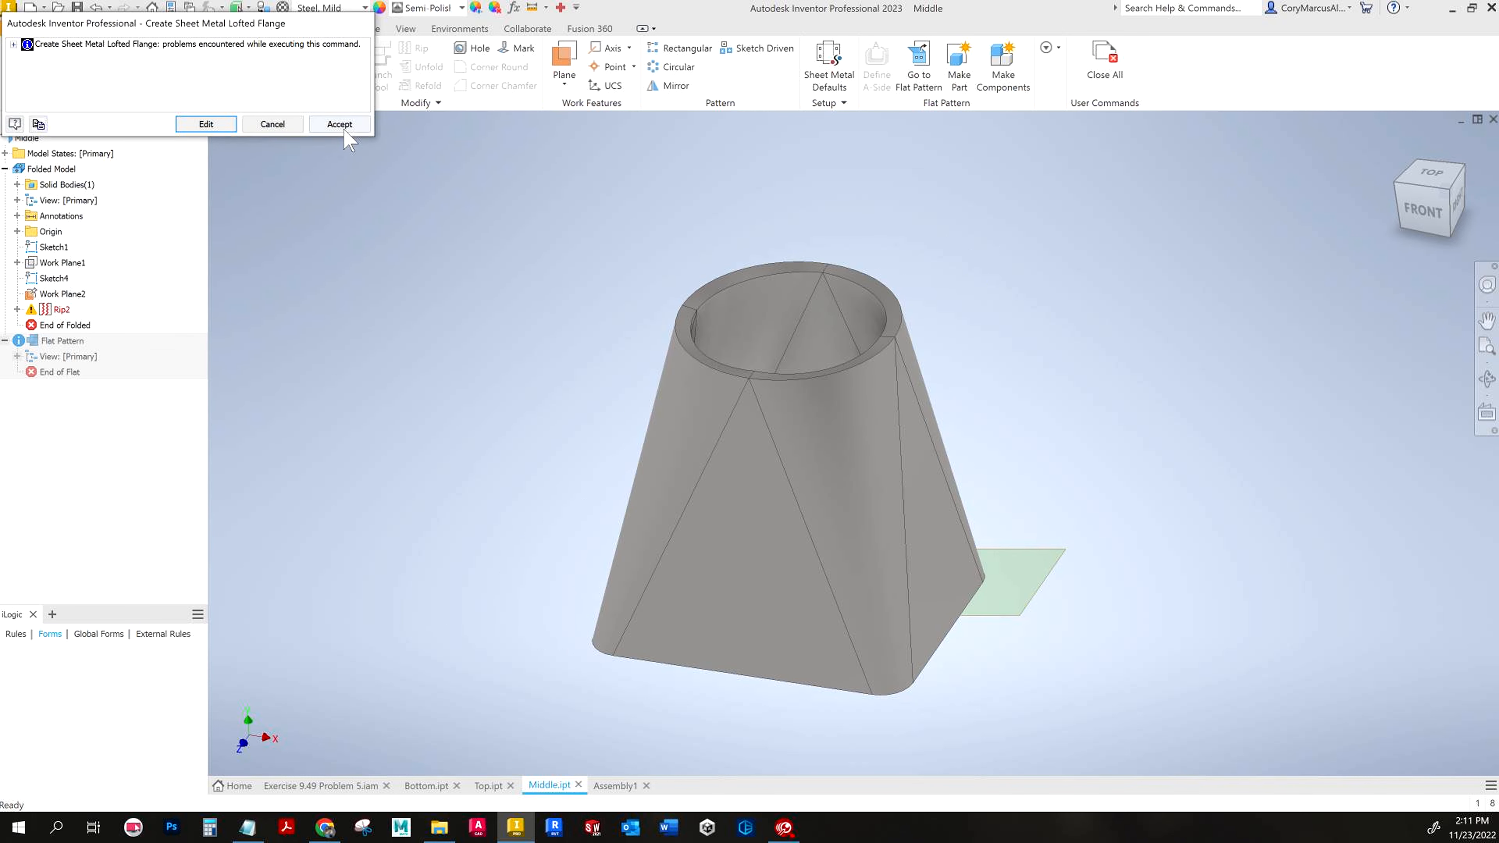
# Step: Delete the broken rip together with its consumed sketches and features
pyautogui.rightClick(56, 312)
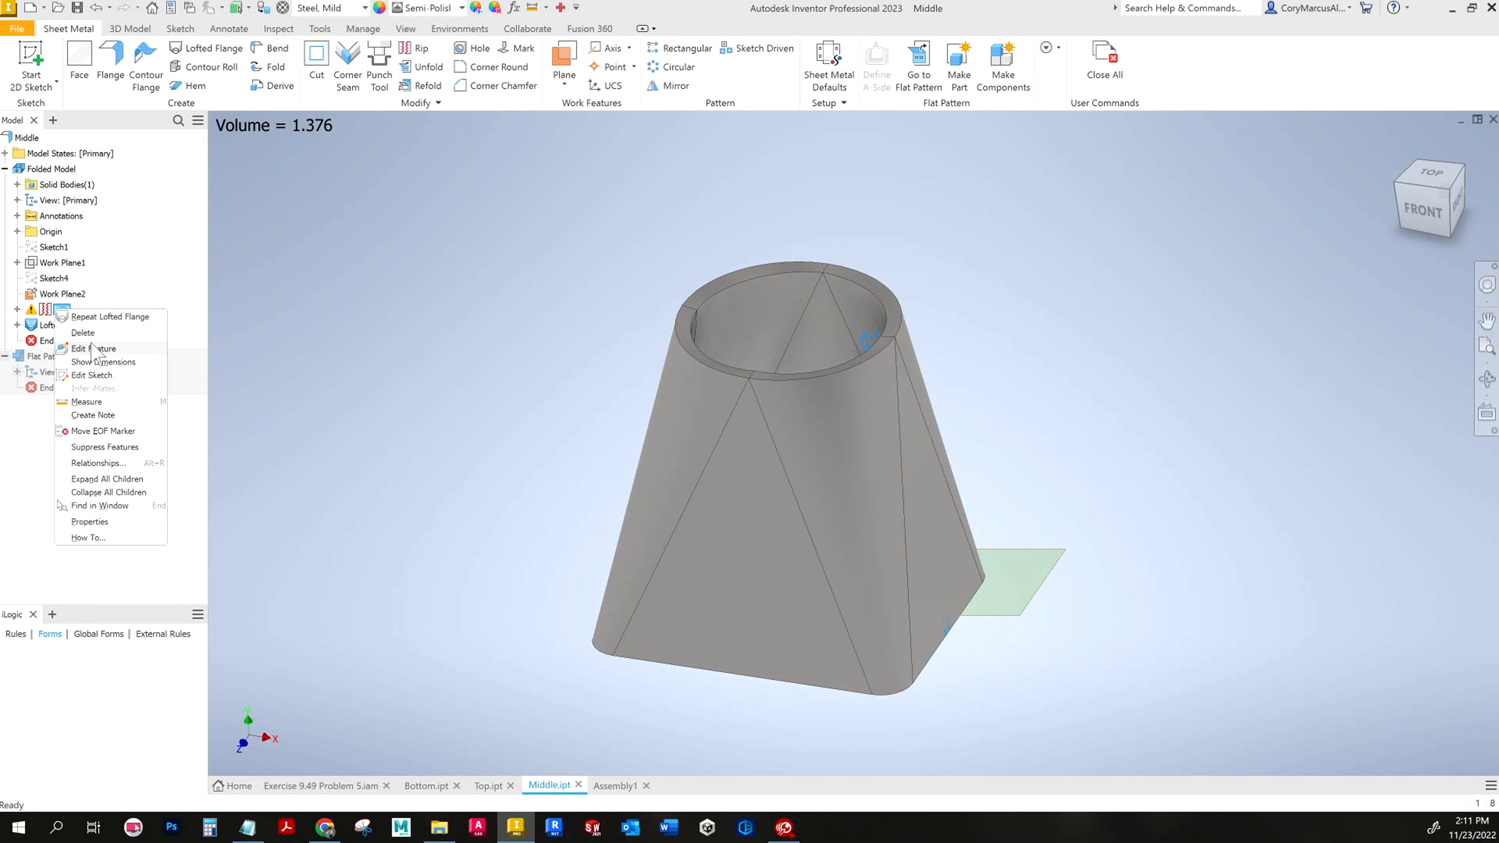
pyautogui.click(83, 333)
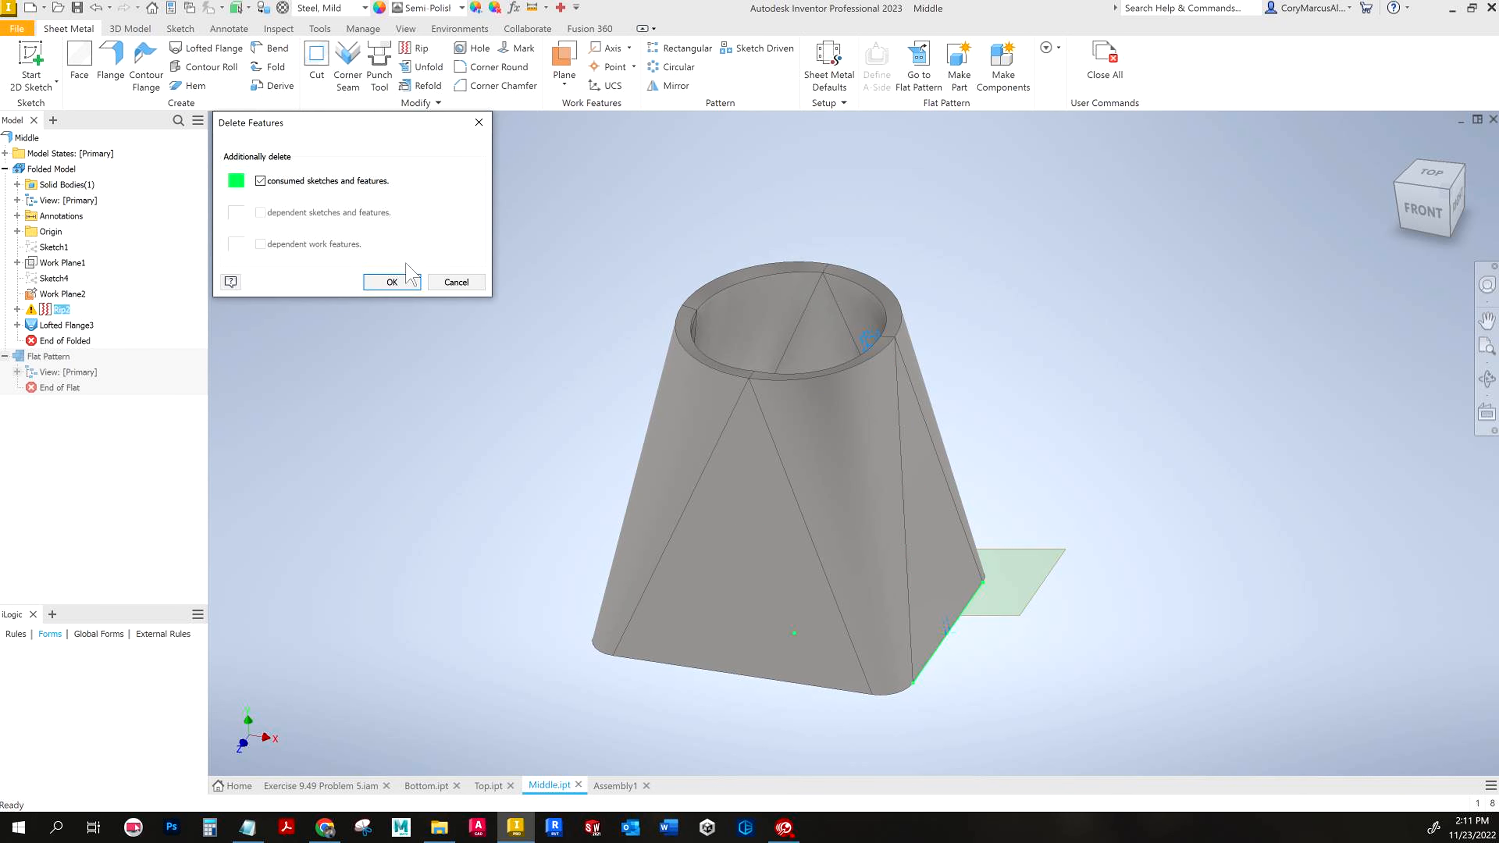
pyautogui.click(393, 282)
# Step: Sketch a point at the midpoint of the outer edge of the loft's bottom face on the right side, and finish the sketch
pyautogui.scroll(-2, 854, 575)
pyautogui.keyDown('shift'); pyautogui.moveTo(967, 708); pyautogui.dragTo(930, 573, button='middle'); pyautogui.keyUp('shift')
pyautogui.scroll(8, 929, 573)
pyautogui.click(939, 418)
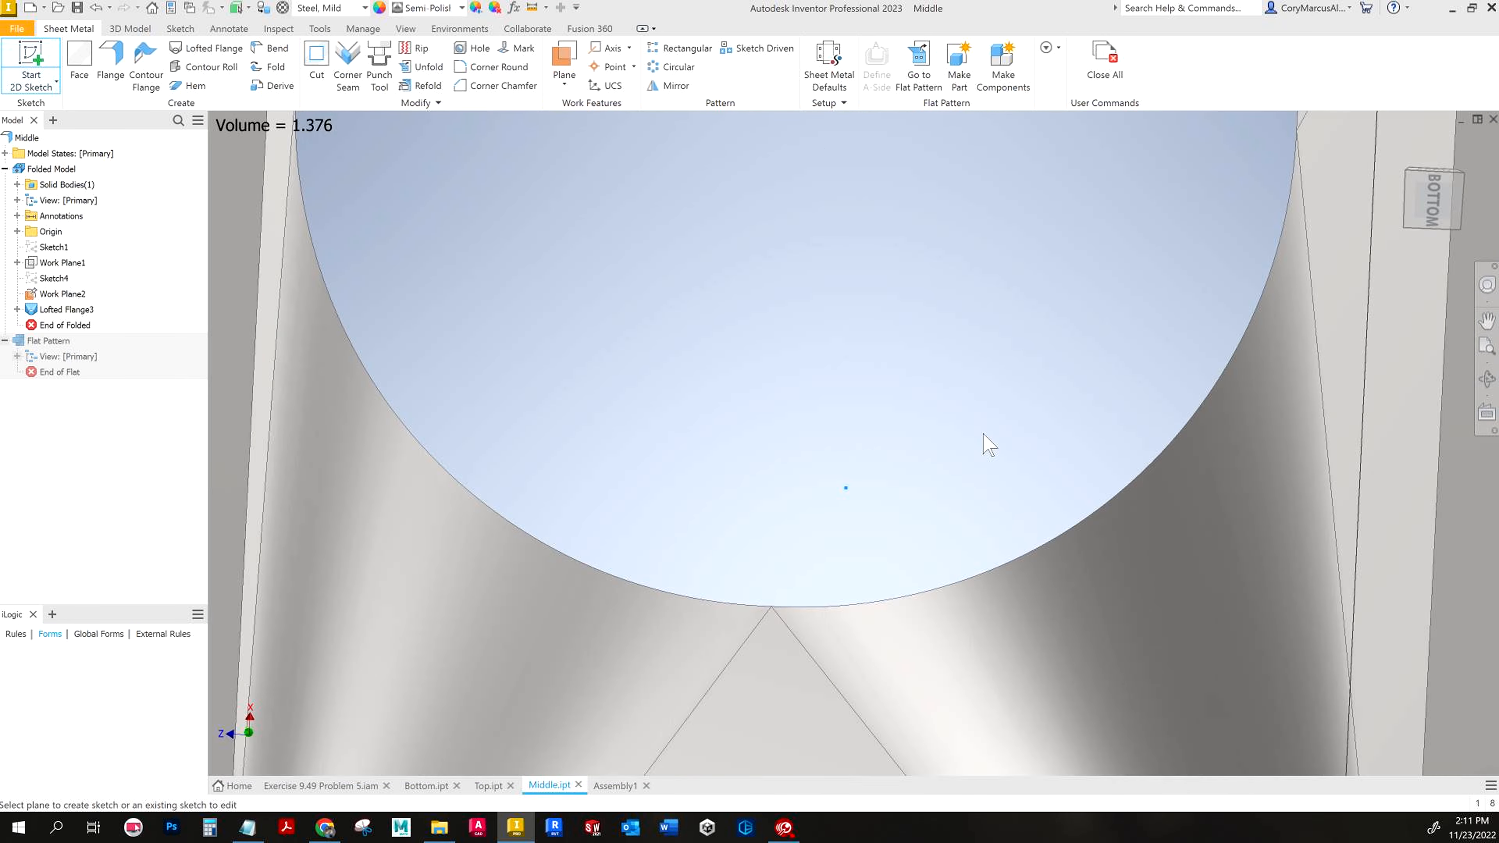
pyautogui.scroll(-8, 863, 545)
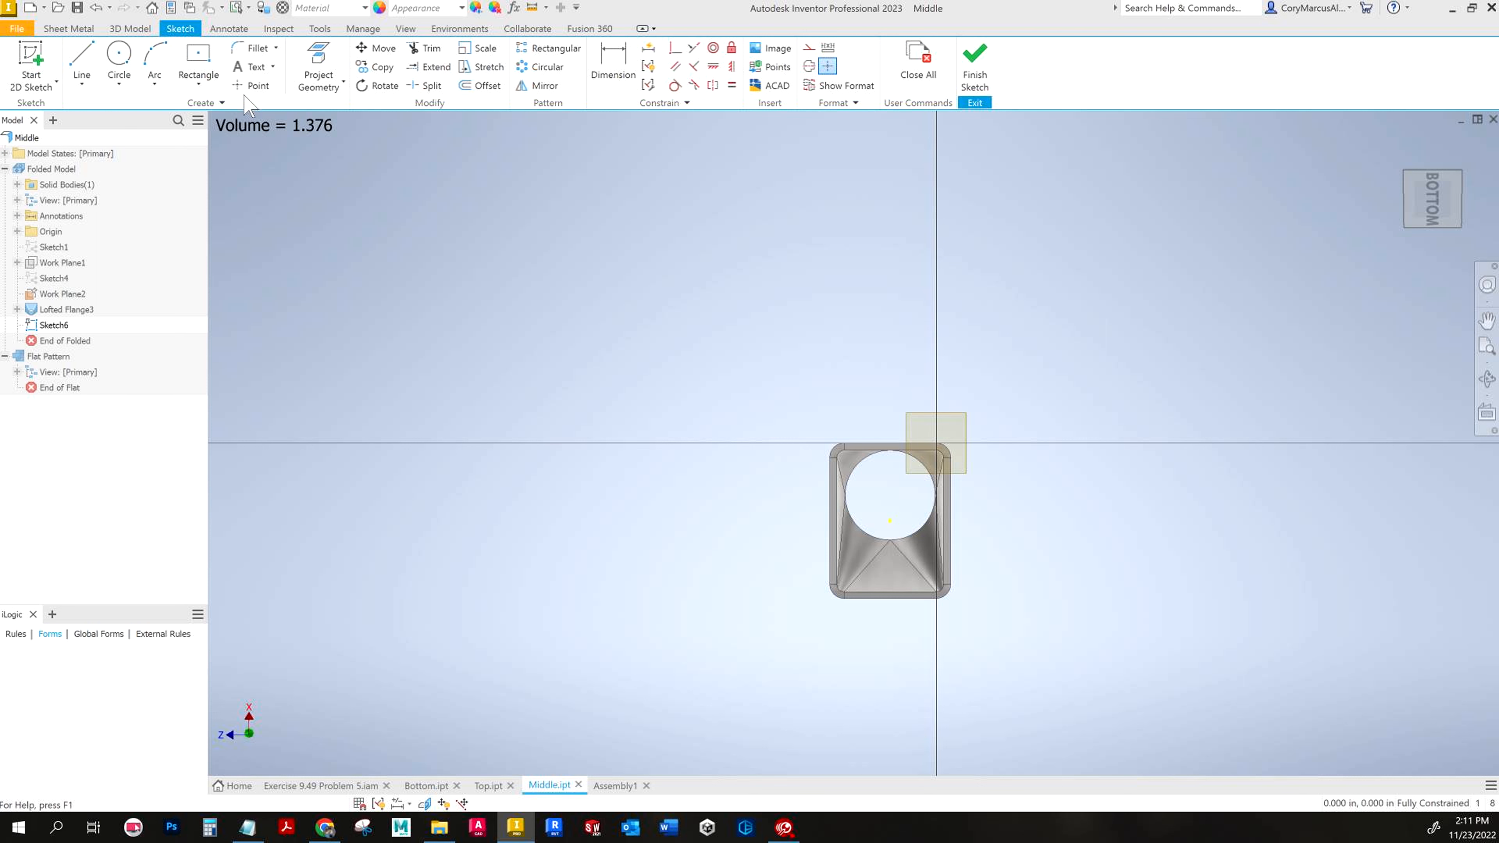
pyautogui.scroll(5, 889, 469)
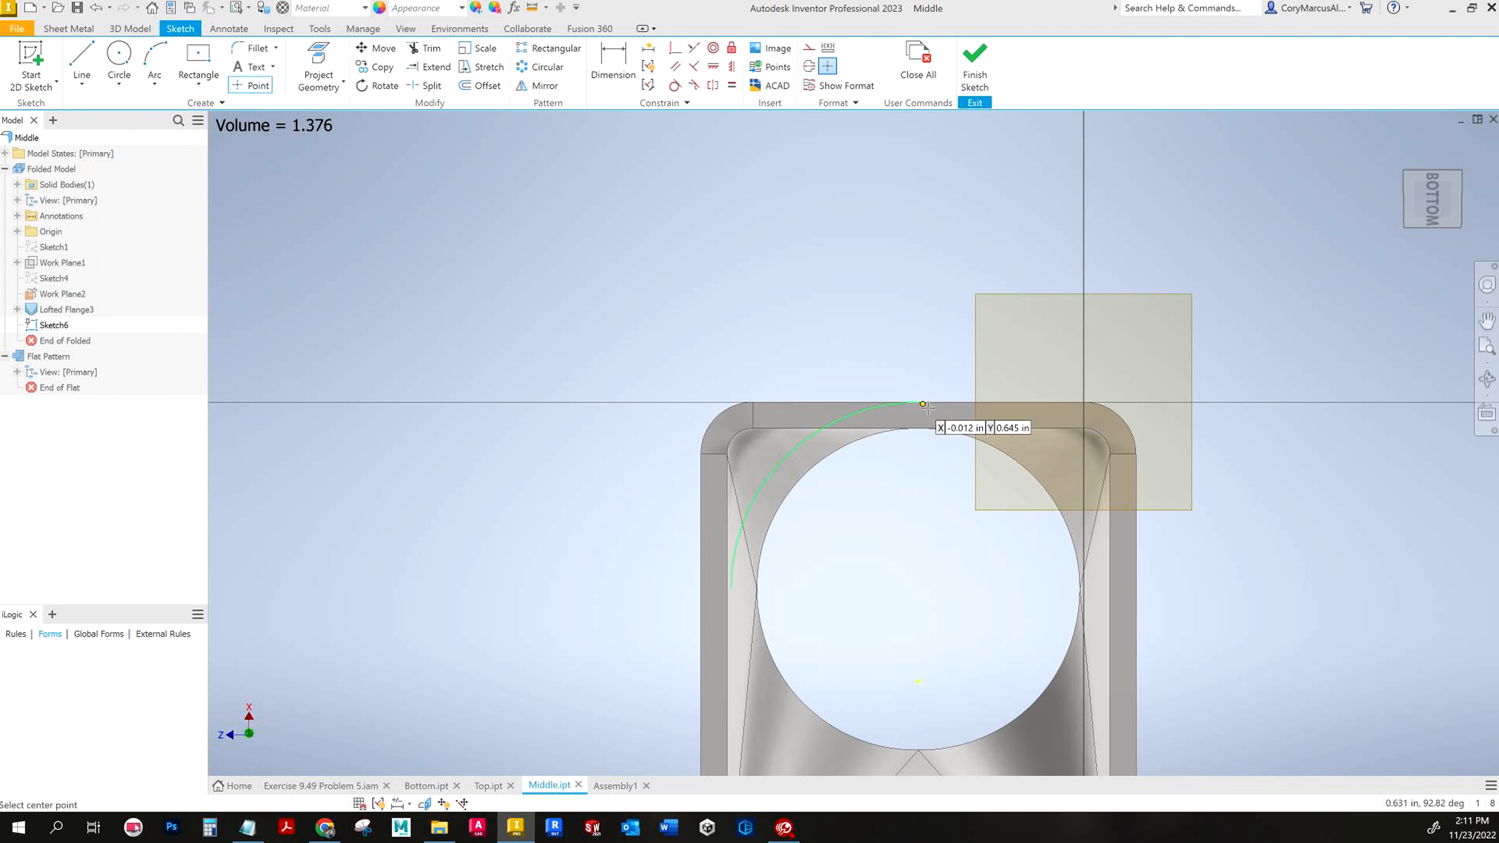
pyautogui.press('Escape')
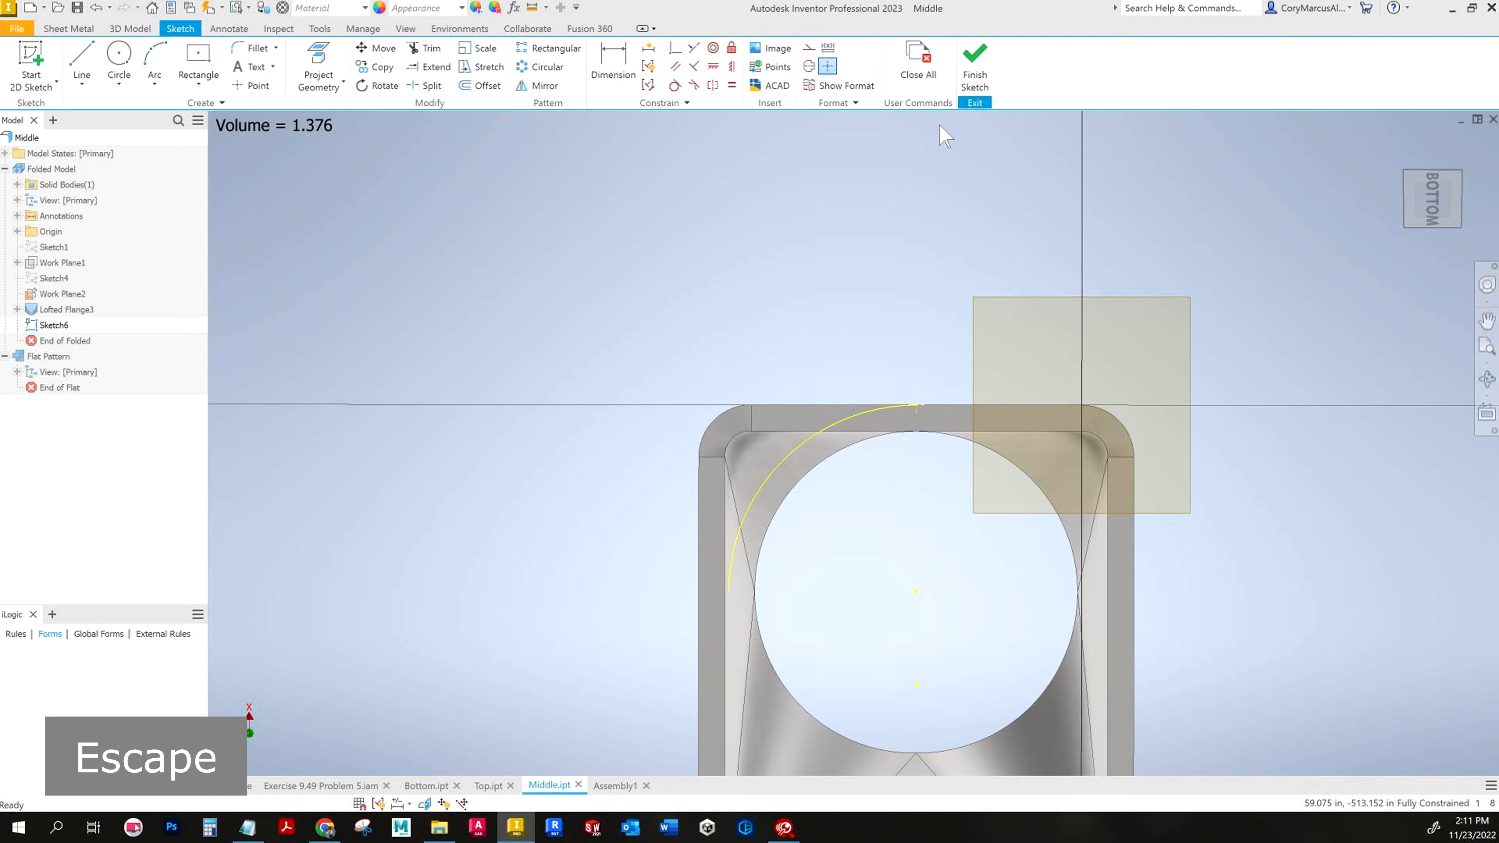
pyautogui.click(987, 96)
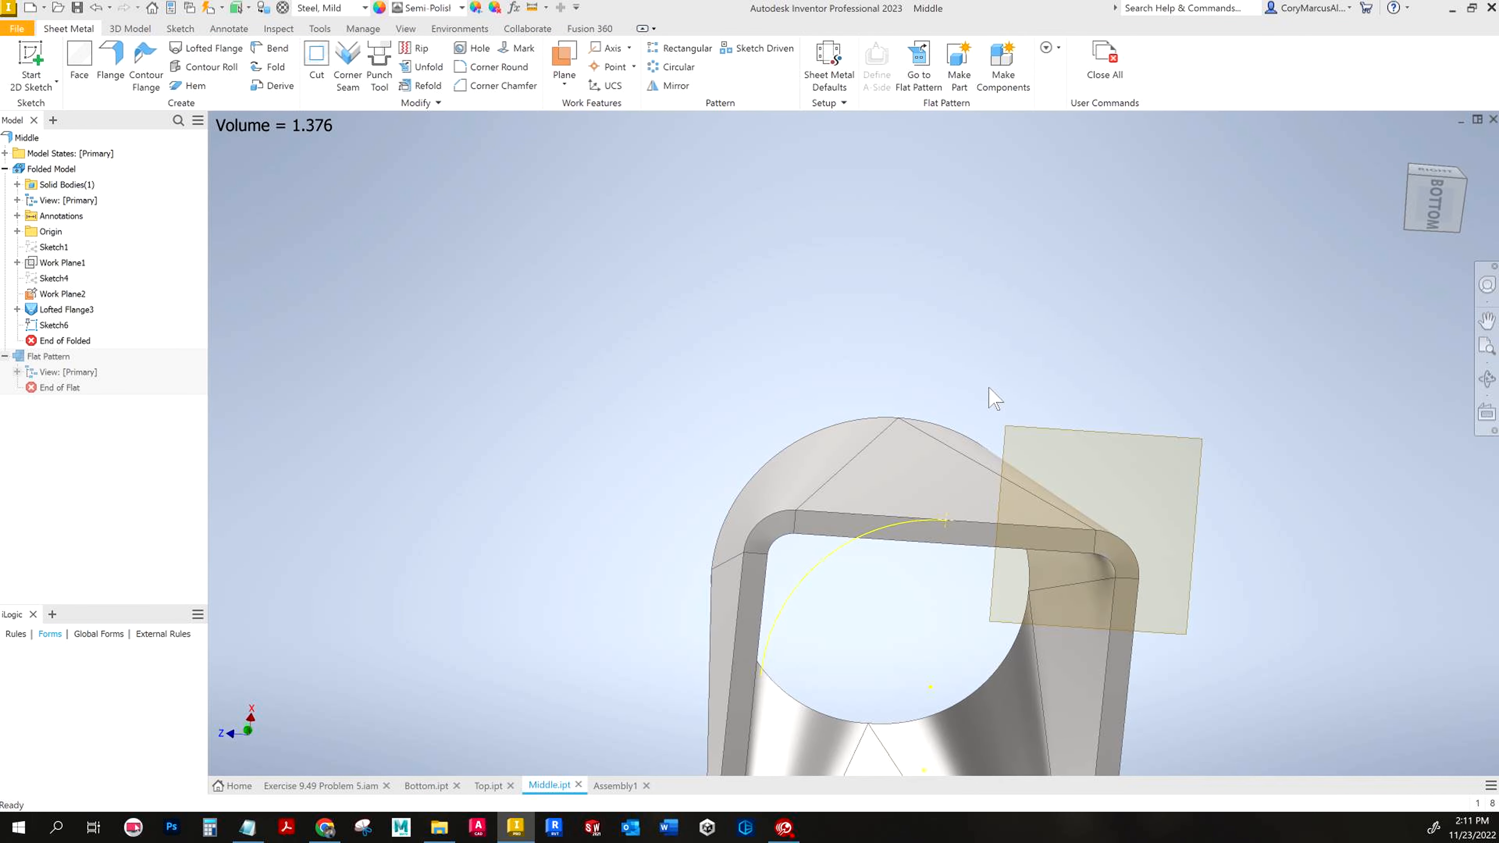
# Step: Rip the loft's right triangular face with a Single Point rip at the sketched point, keeping the GapSize gap value
pyautogui.click(415, 48)
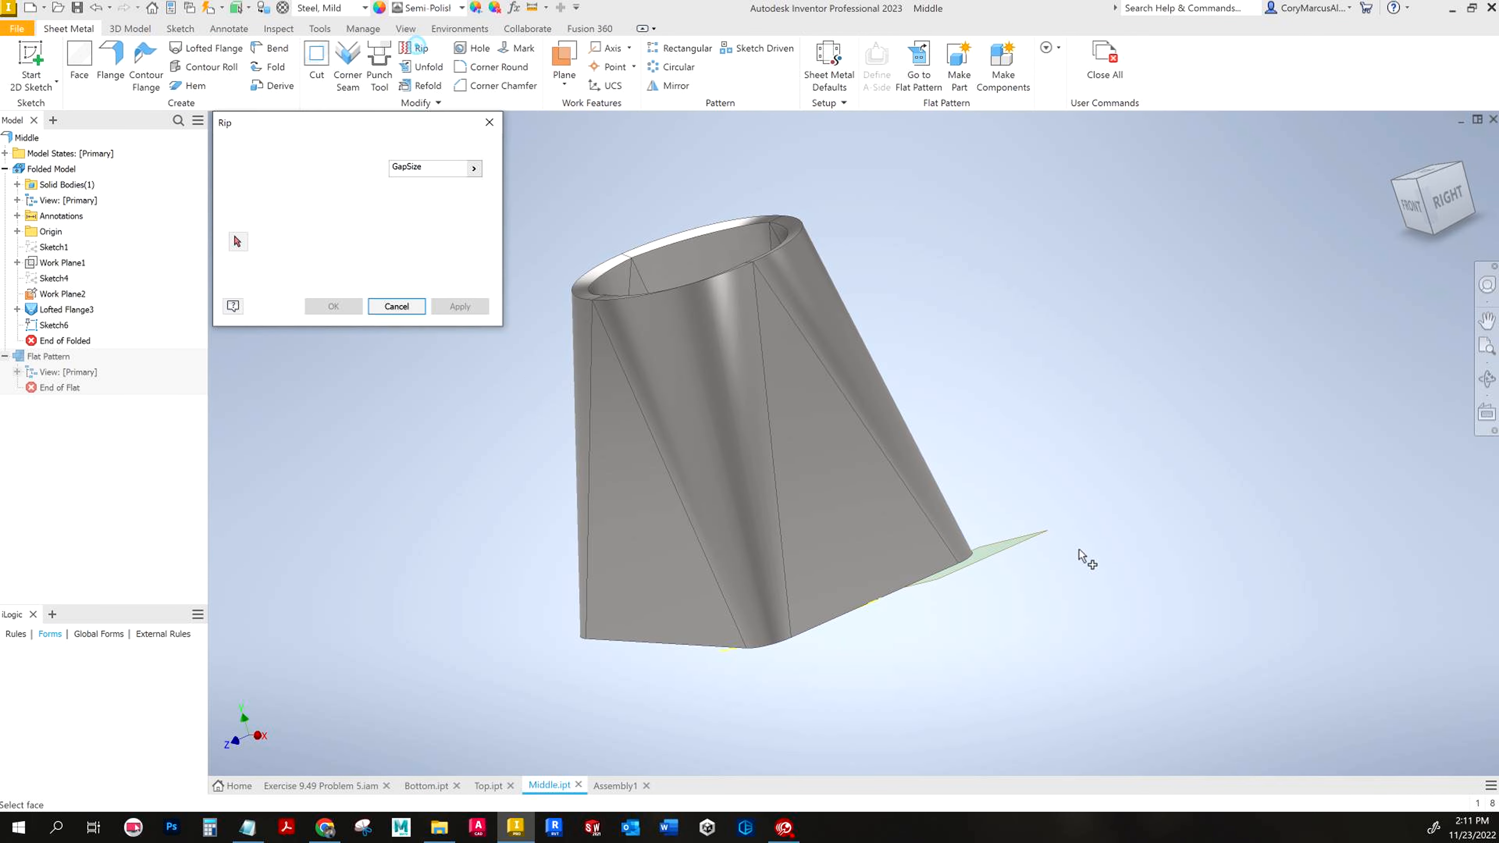
pyautogui.click(838, 600)
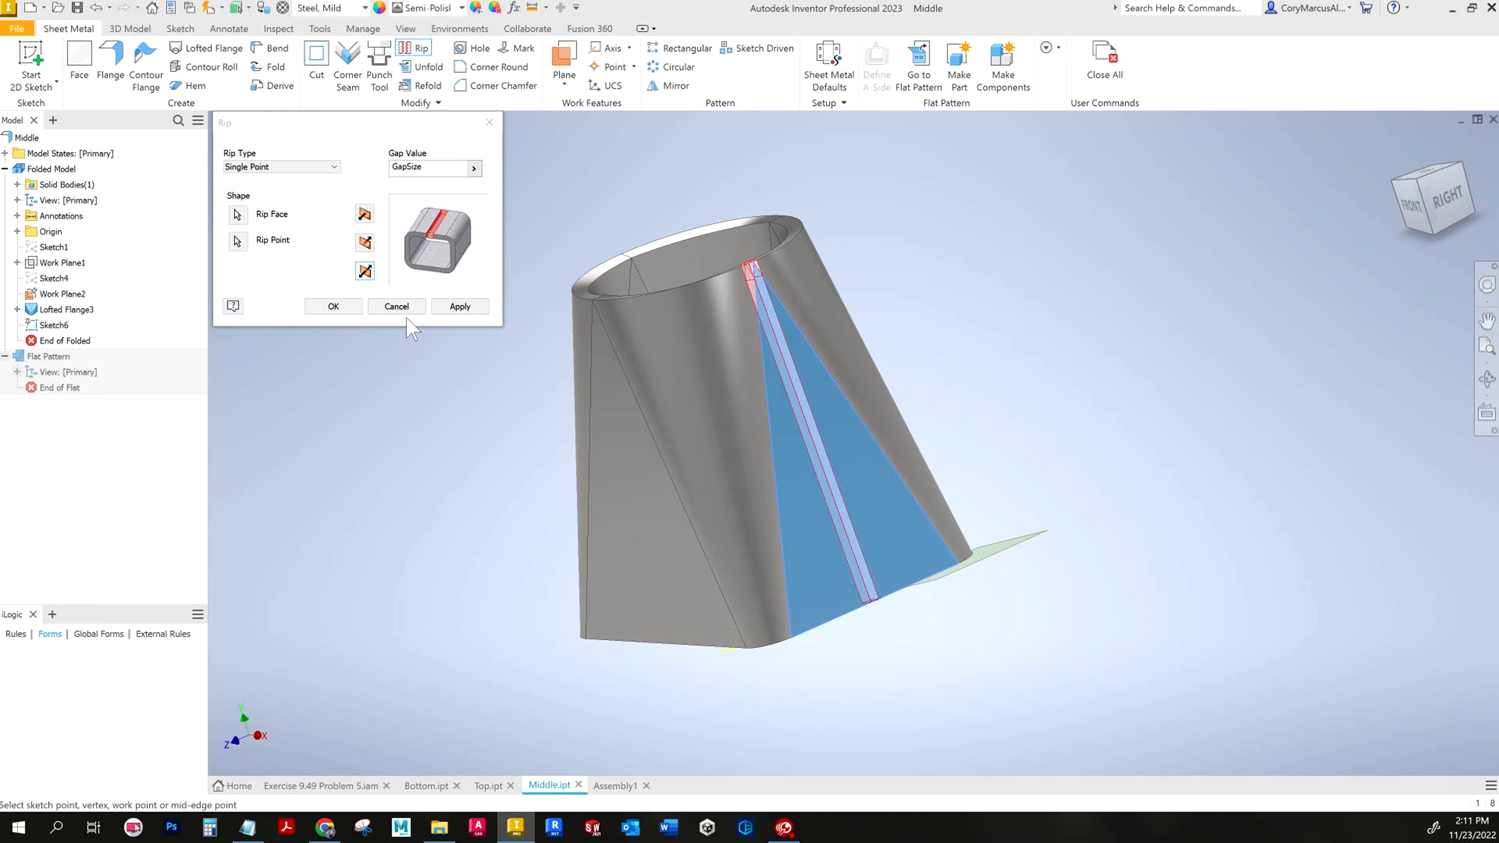
pyautogui.click(353, 304)
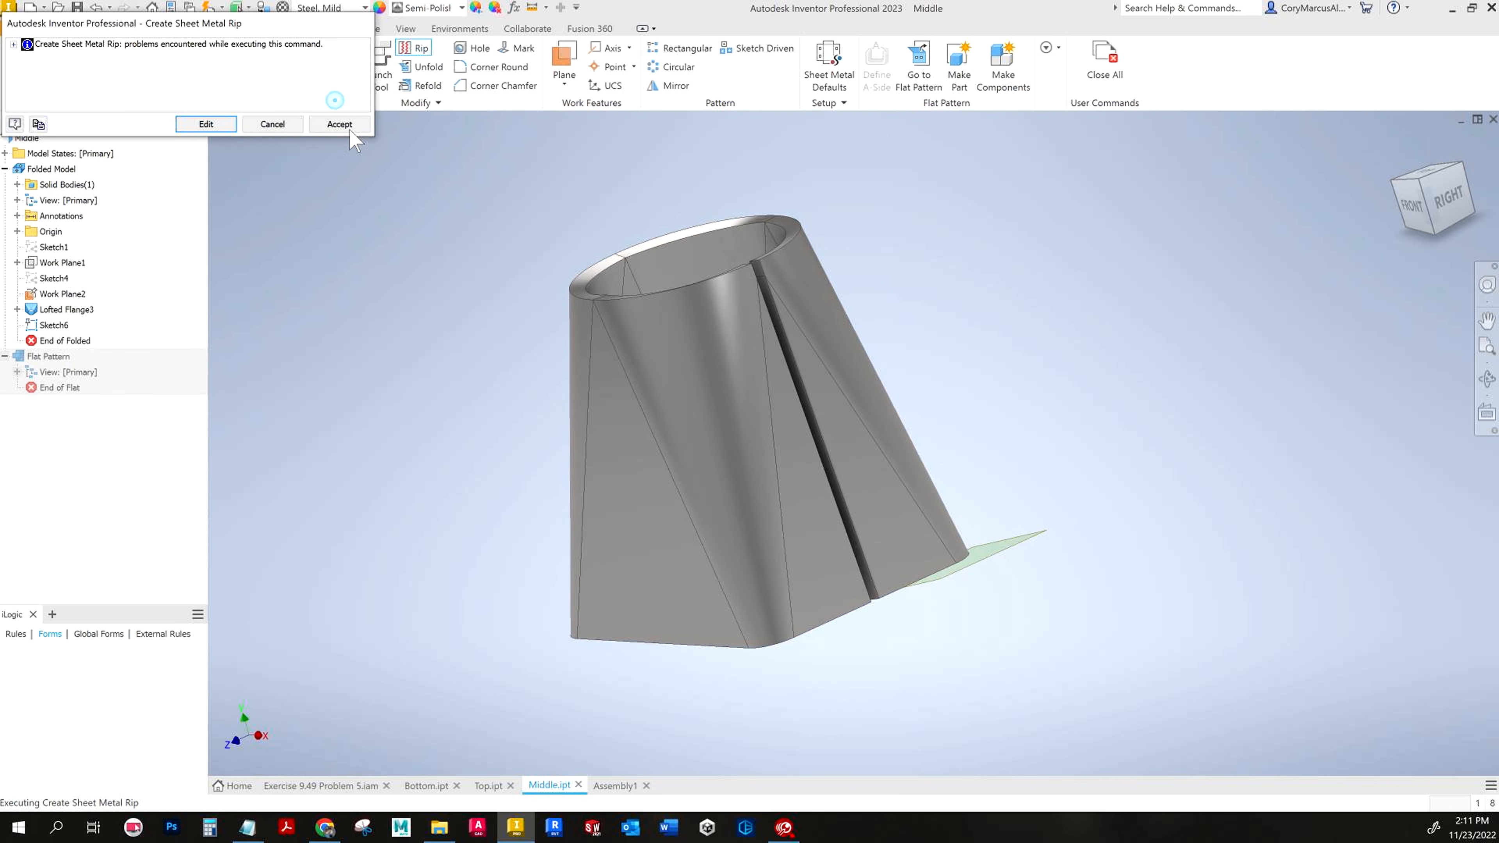
# Step: Delete the outdated flat pattern, create a new one from the ripped loft, and return to the folded part
pyautogui.press('F5')
pyautogui.rightClick(41, 357)
pyautogui.click(68, 395)
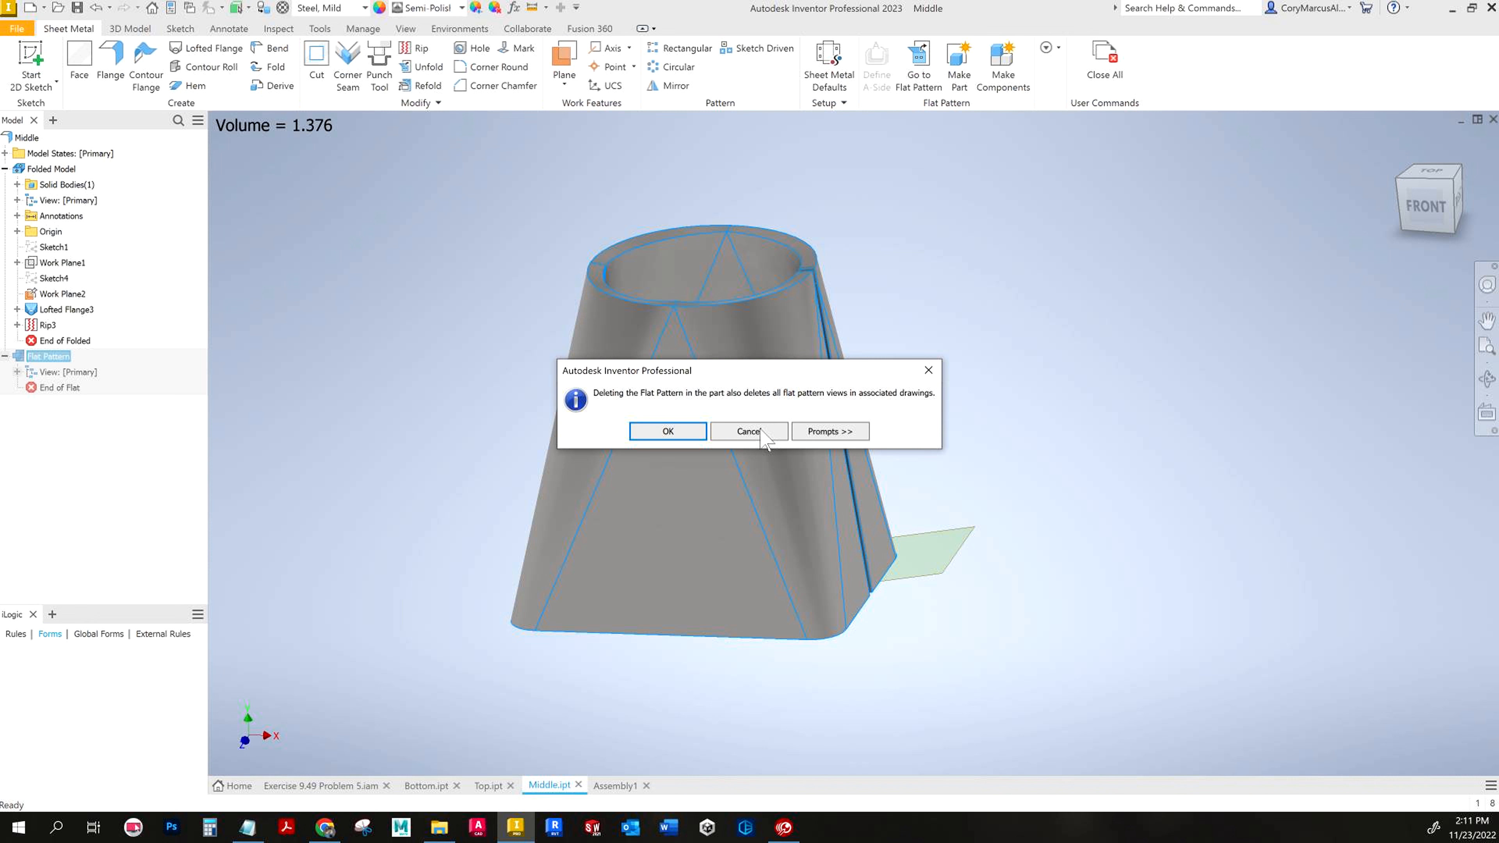
pyautogui.click(690, 437)
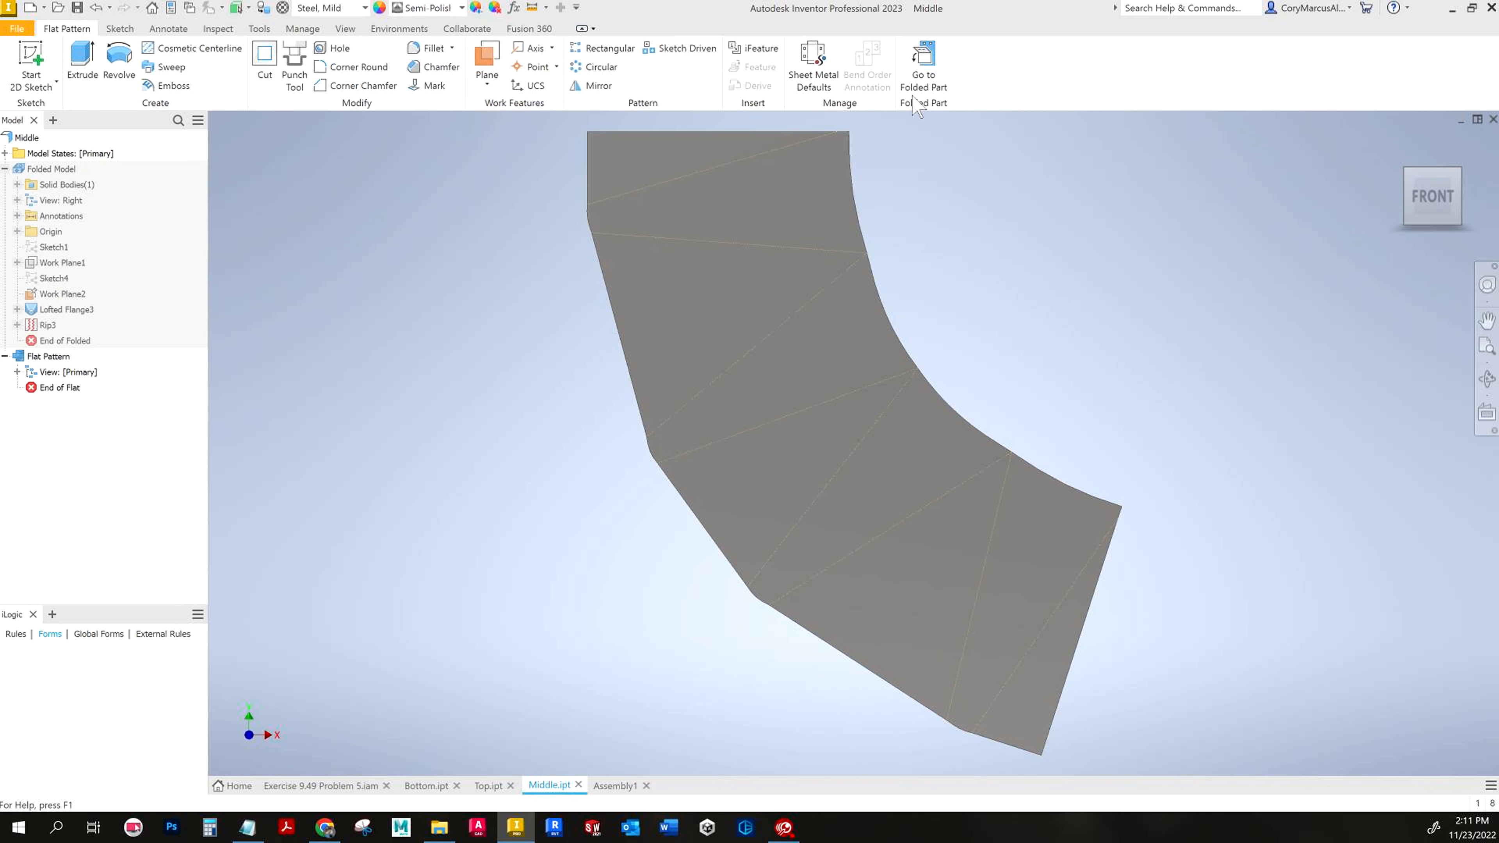
pyautogui.click(910, 80)
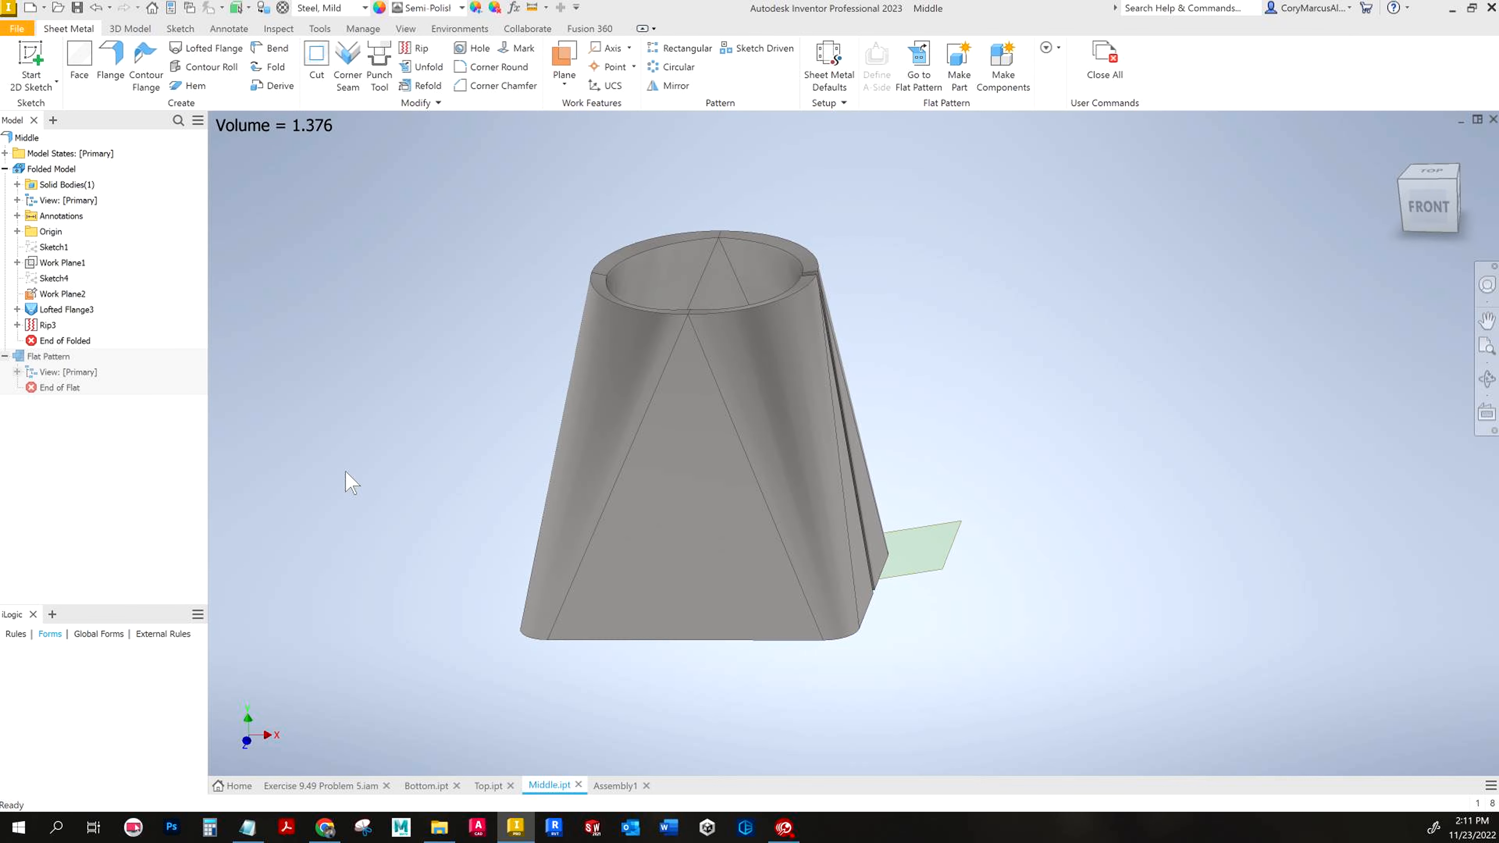
# Step: Hide Work Plane2 and check the Middle part's lower edge and rip from different sides
pyautogui.rightClick(73, 299)
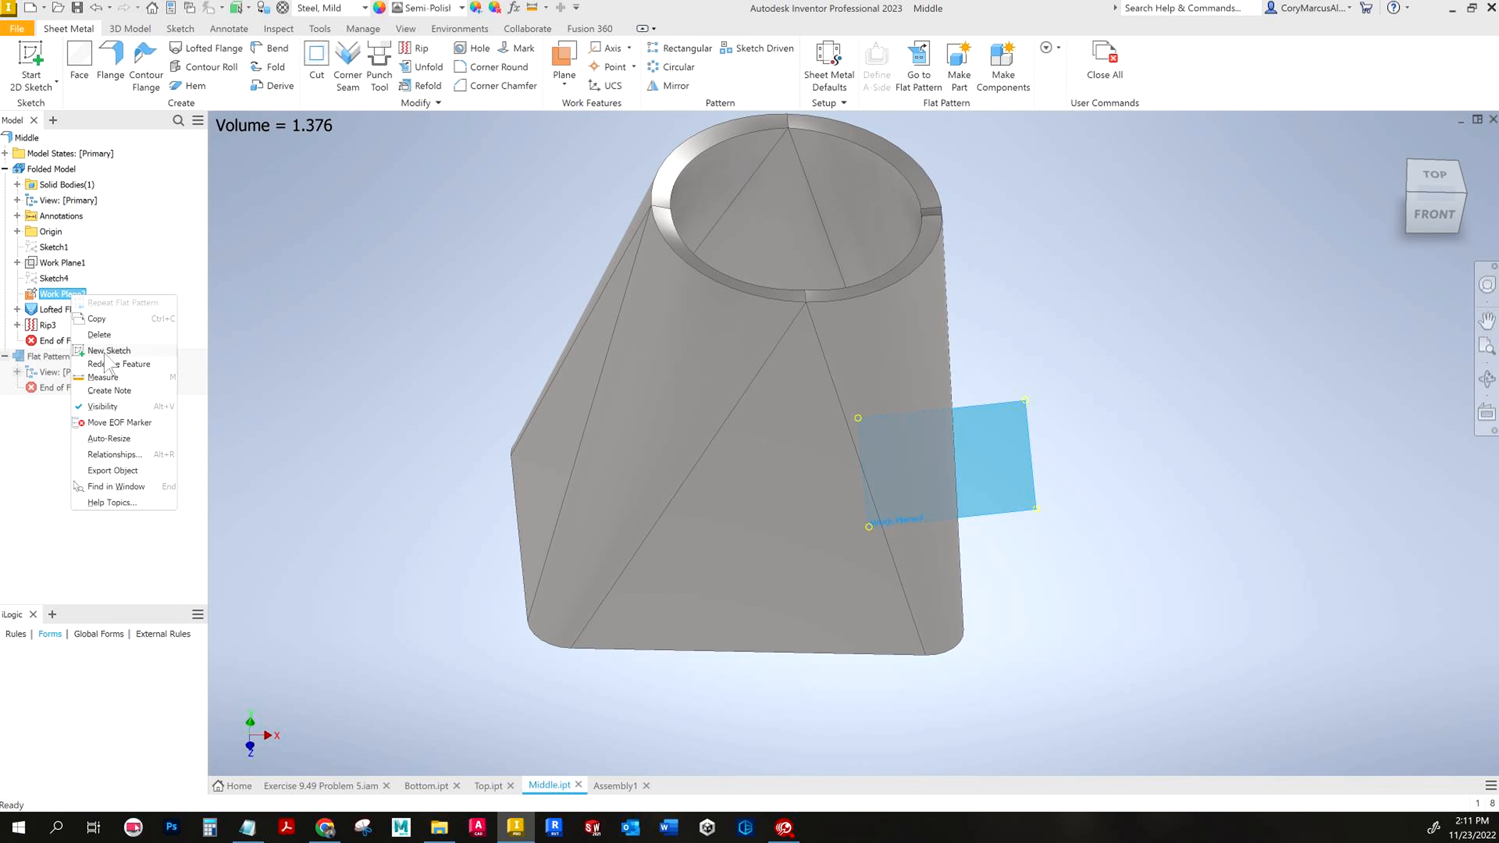
pyautogui.click(103, 406)
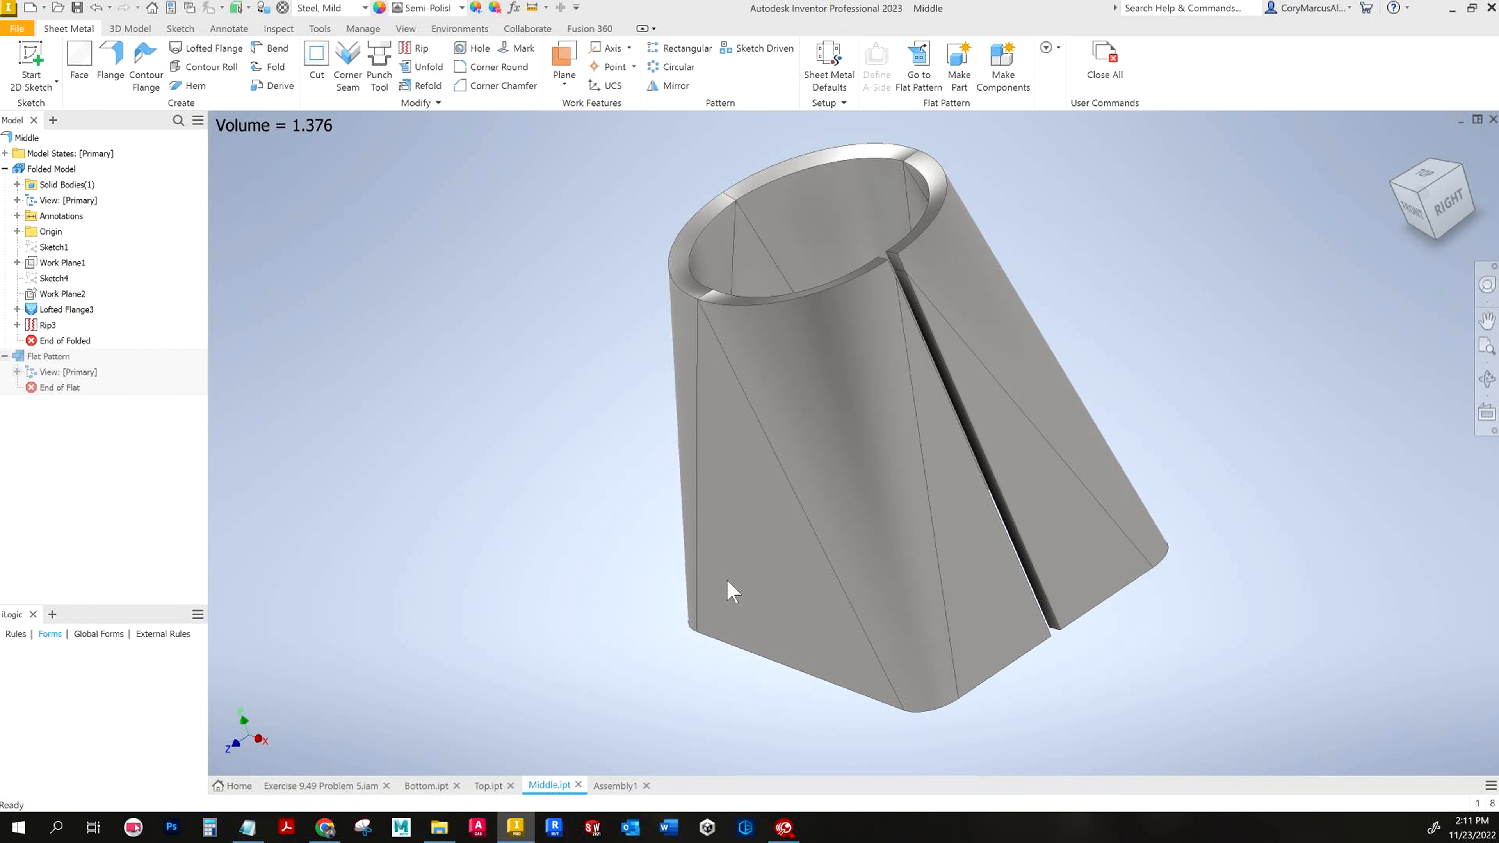
pyautogui.click(71, 297)
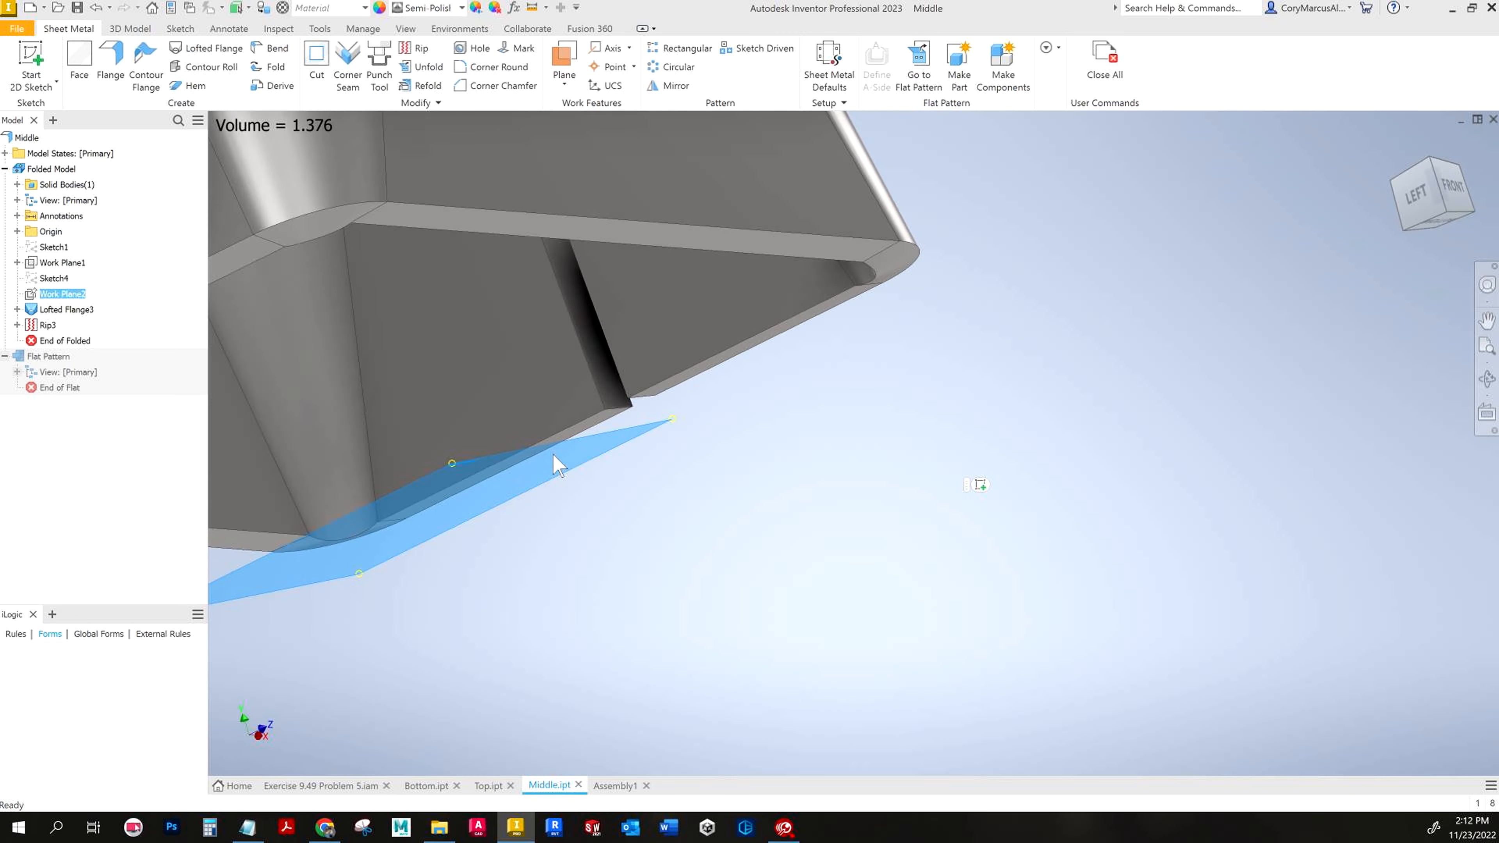
pyautogui.click(1321, 409)
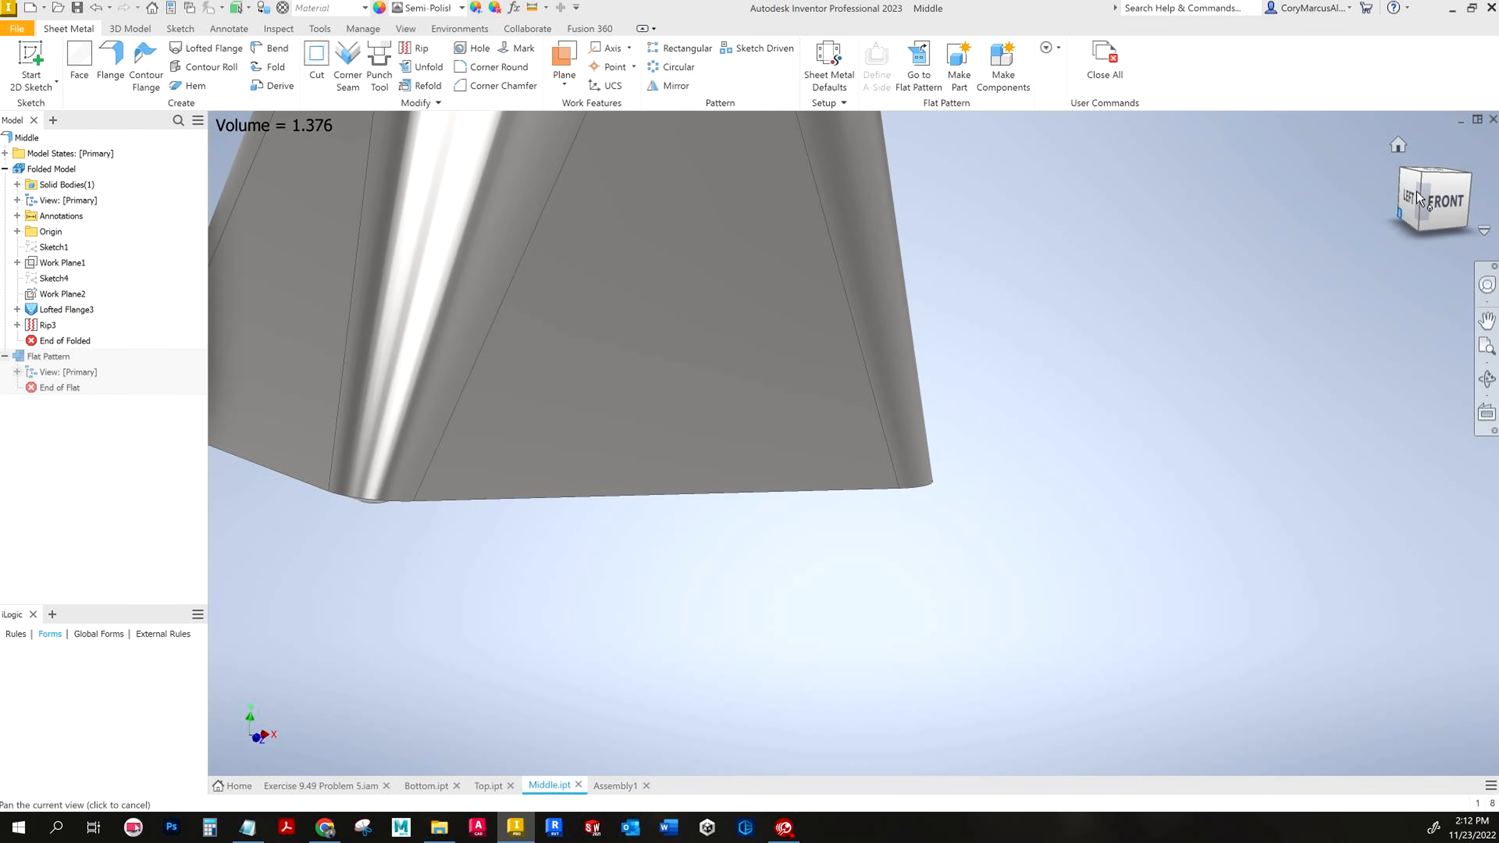
pyautogui.click(1470, 182)
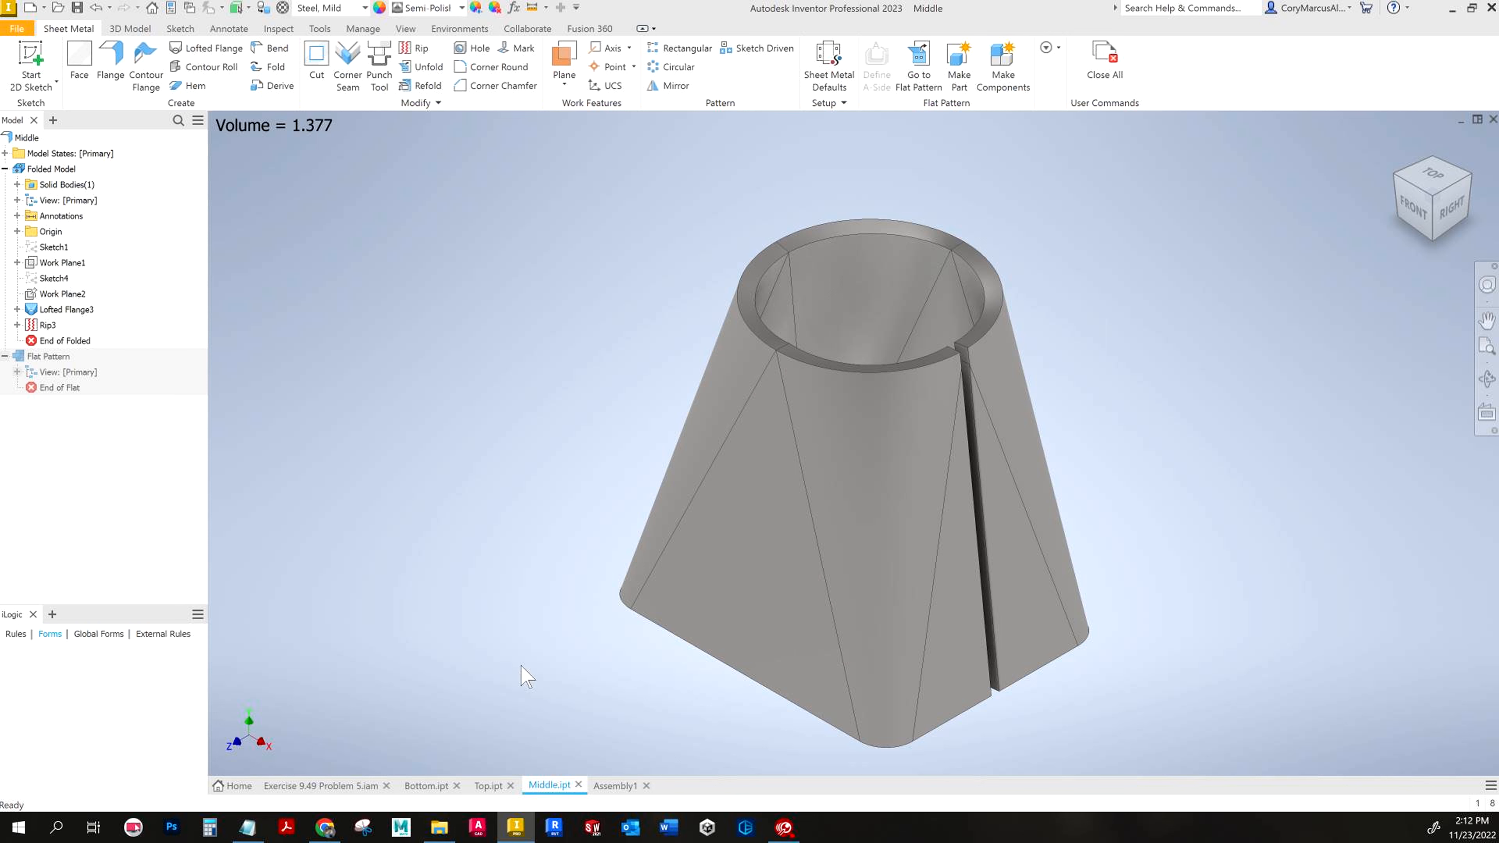
# Step: Switch to Assembly1 and move the Middle part away from the Bottom and Top parts
pyautogui.click(636, 786)
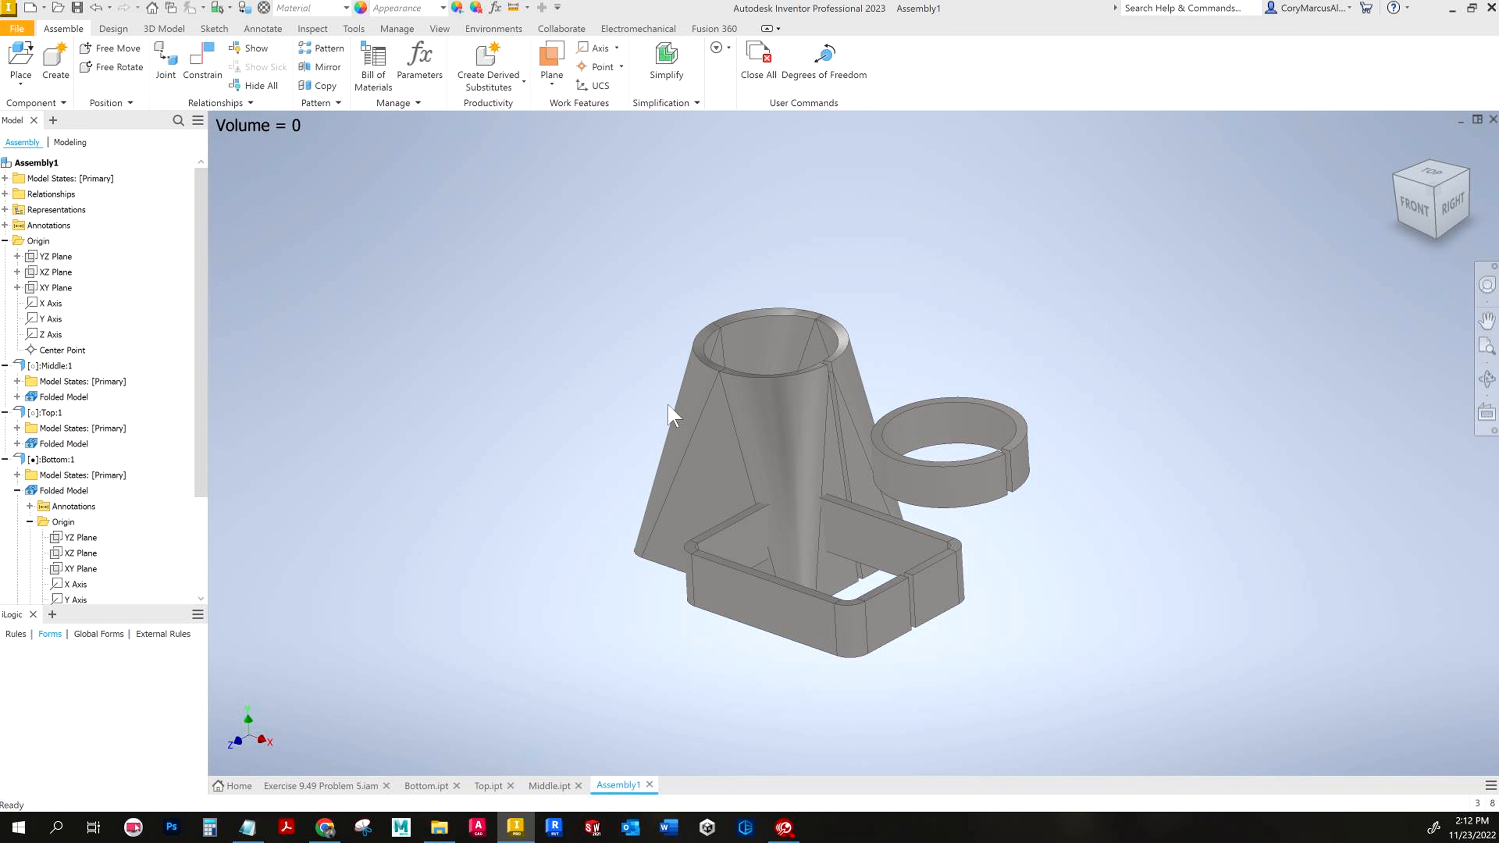
pyautogui.moveTo(709, 395); pyautogui.dragTo(431, 417)
pyautogui.click(604, 296)
pyautogui.keyDown('shift'); pyautogui.moveTo(605, 297); pyautogui.dragTo(666, 297, button='middle'); pyautogui.keyUp('shift')
# Step: Apply a flush constraint between the Middle part's YZ plane and the Bottom part's YZ plane with 0 in offset
pyautogui.click(214, 75)
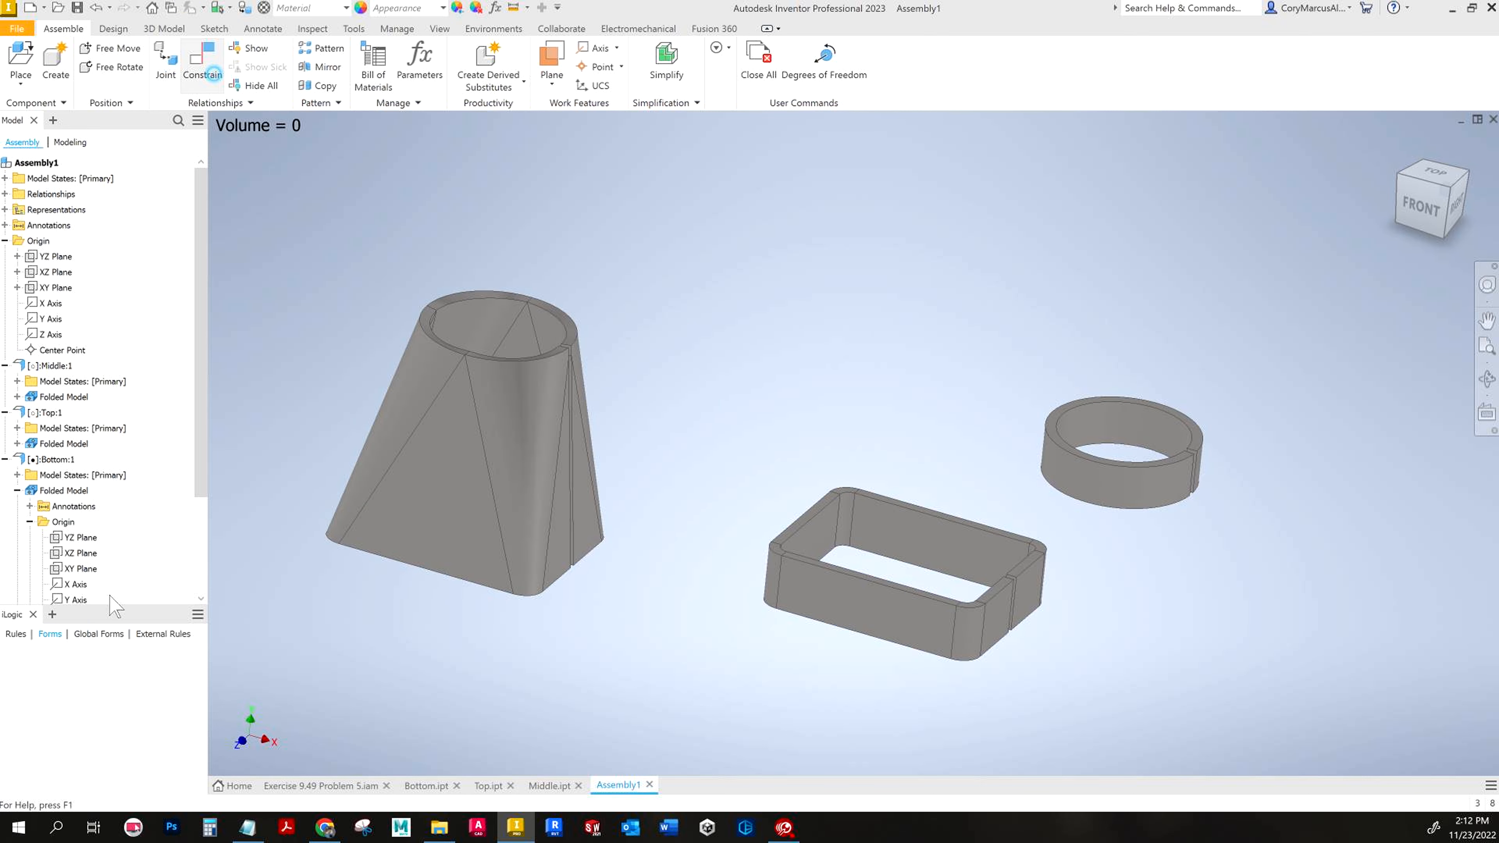
pyautogui.scroll(-3, 112, 413)
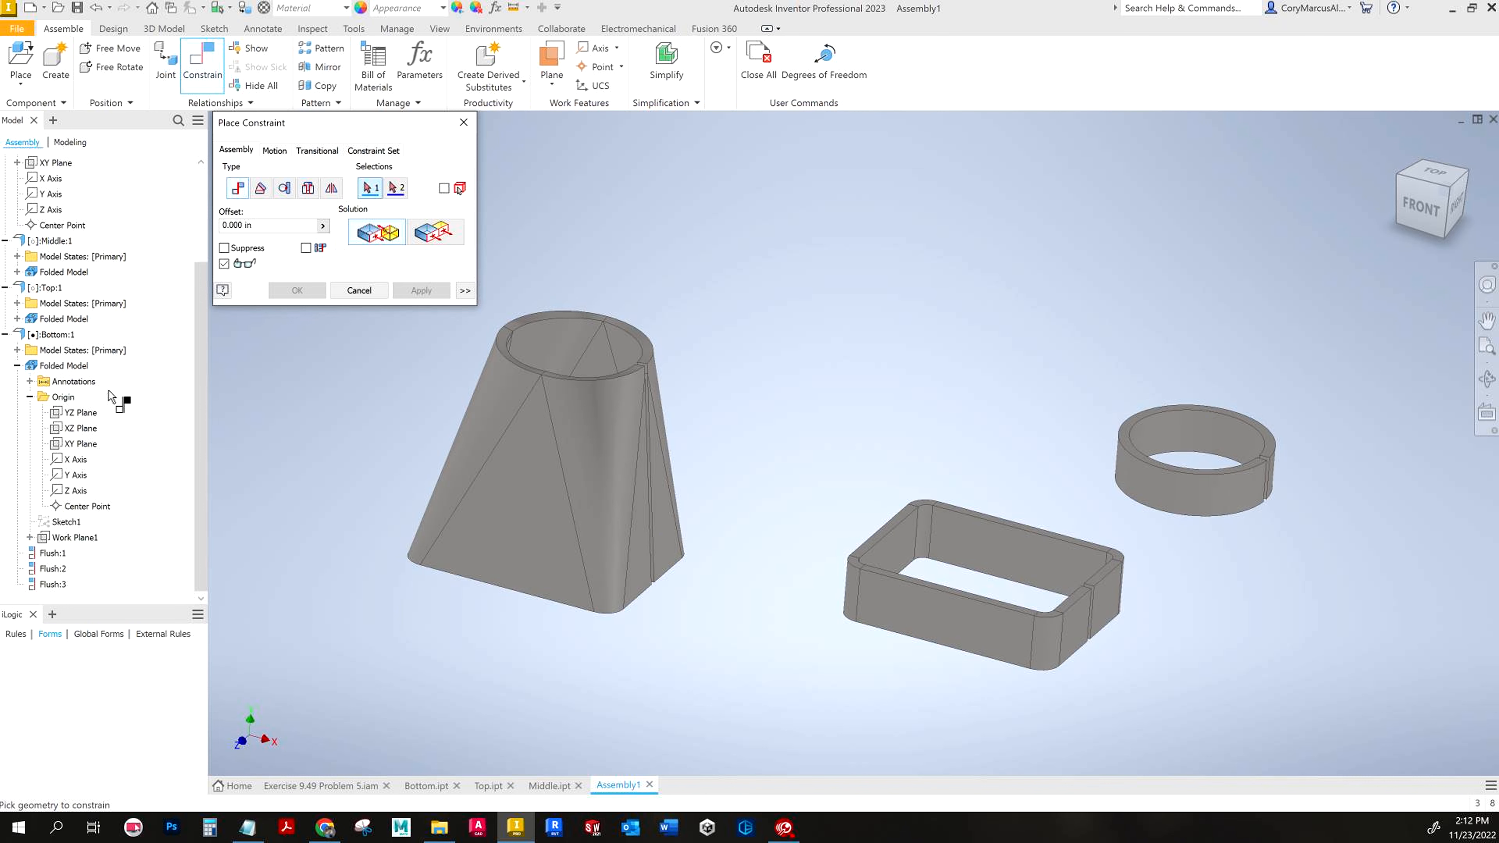
pyautogui.scroll(3, 24, 300)
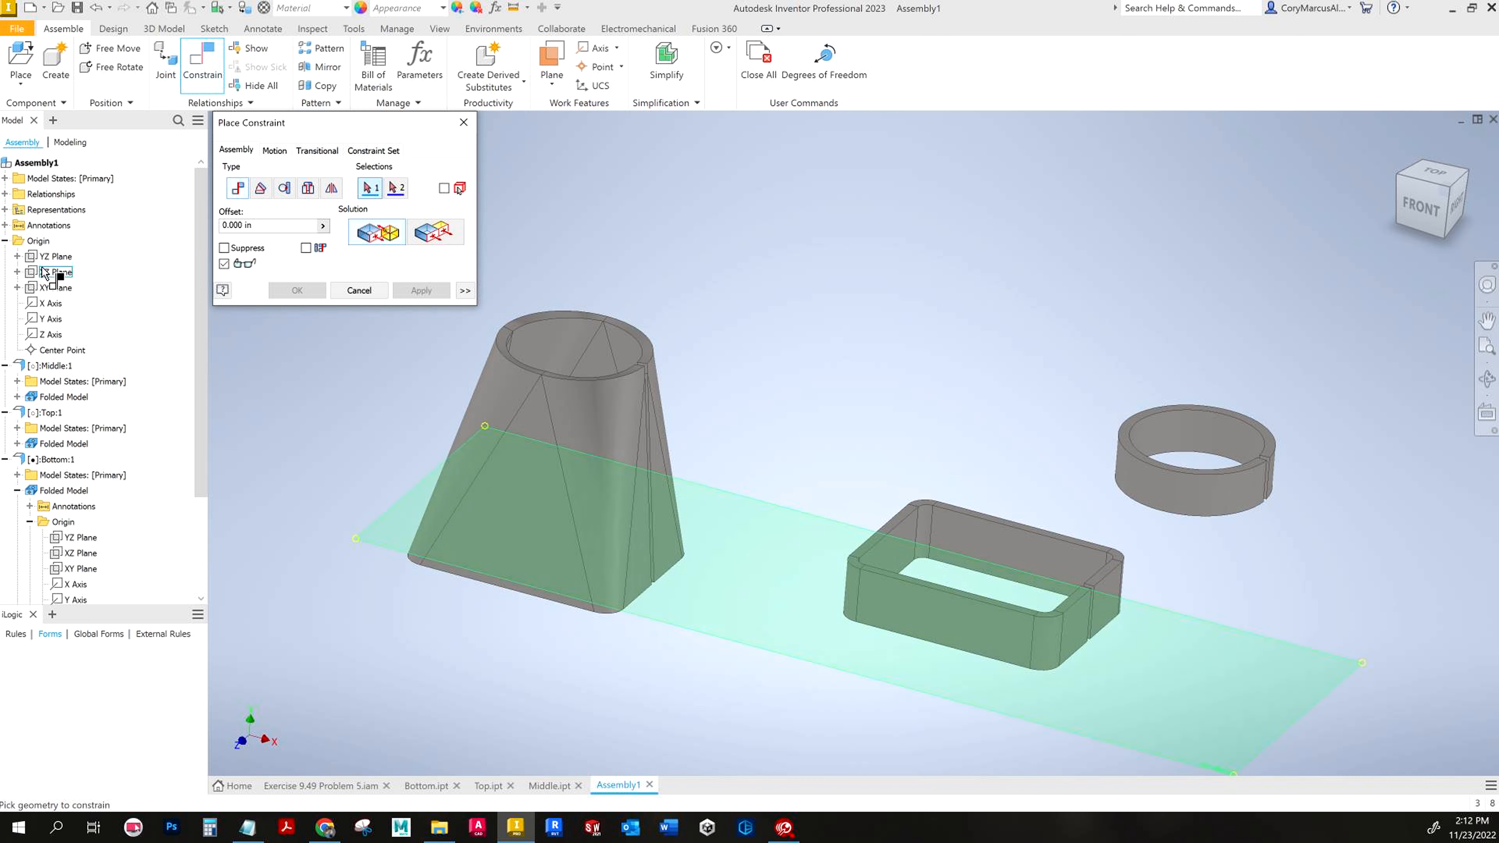
pyautogui.click(6, 241)
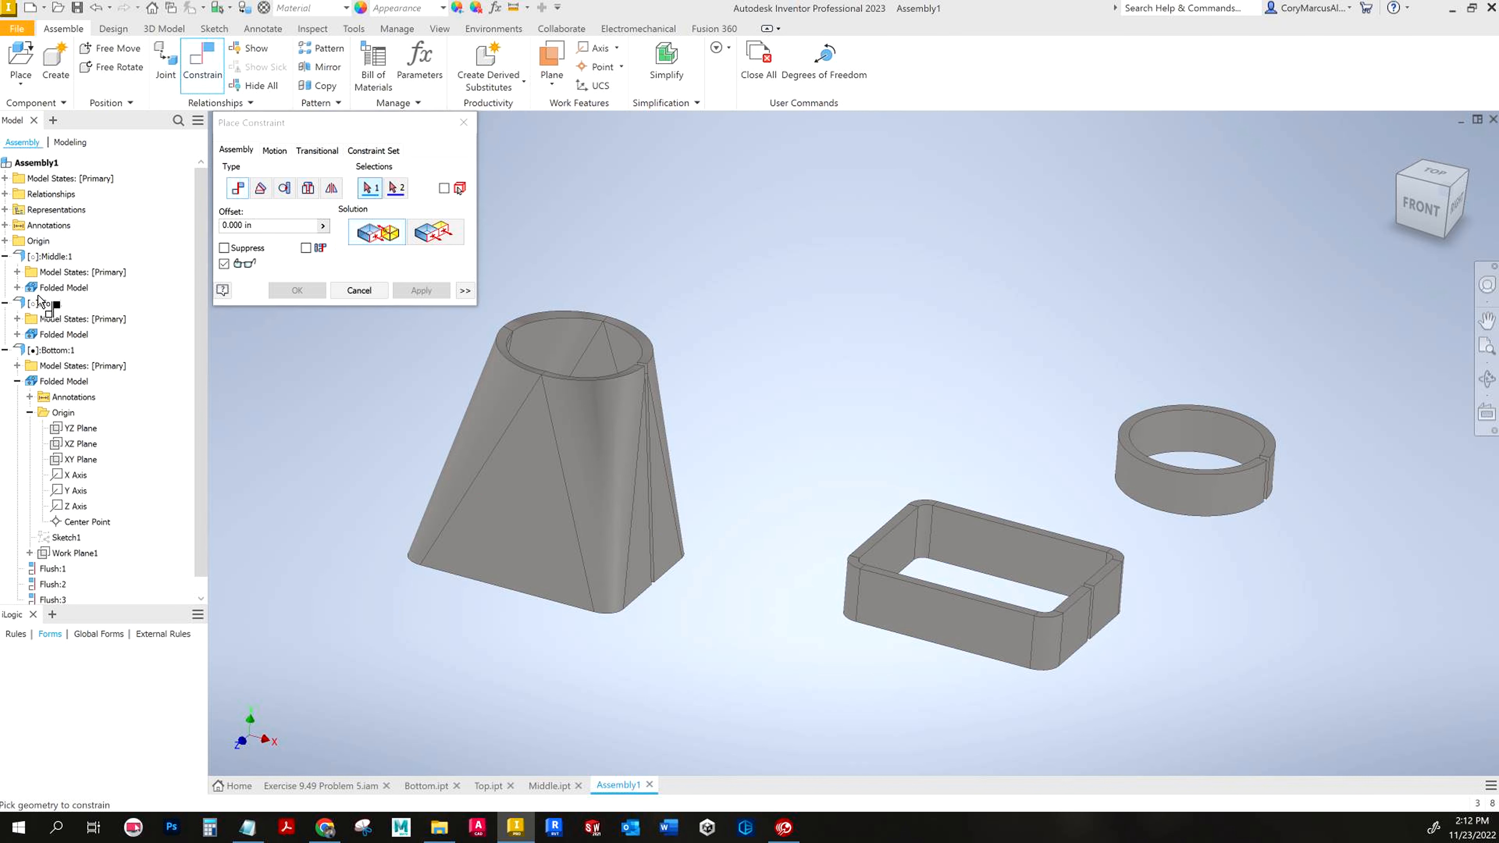
pyautogui.click(18, 272)
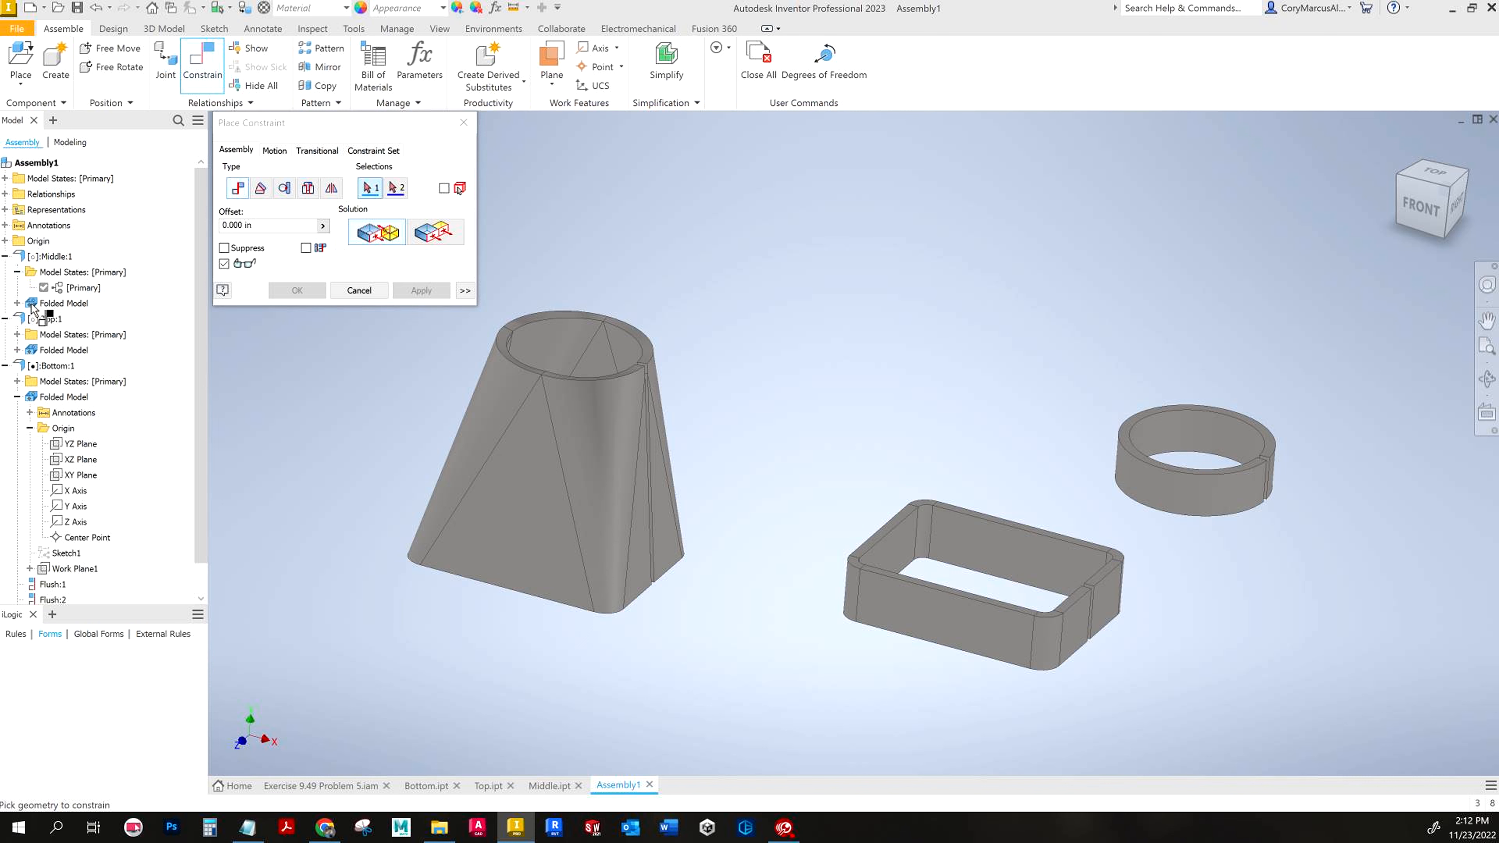
pyautogui.click(17, 272)
pyautogui.click(17, 288)
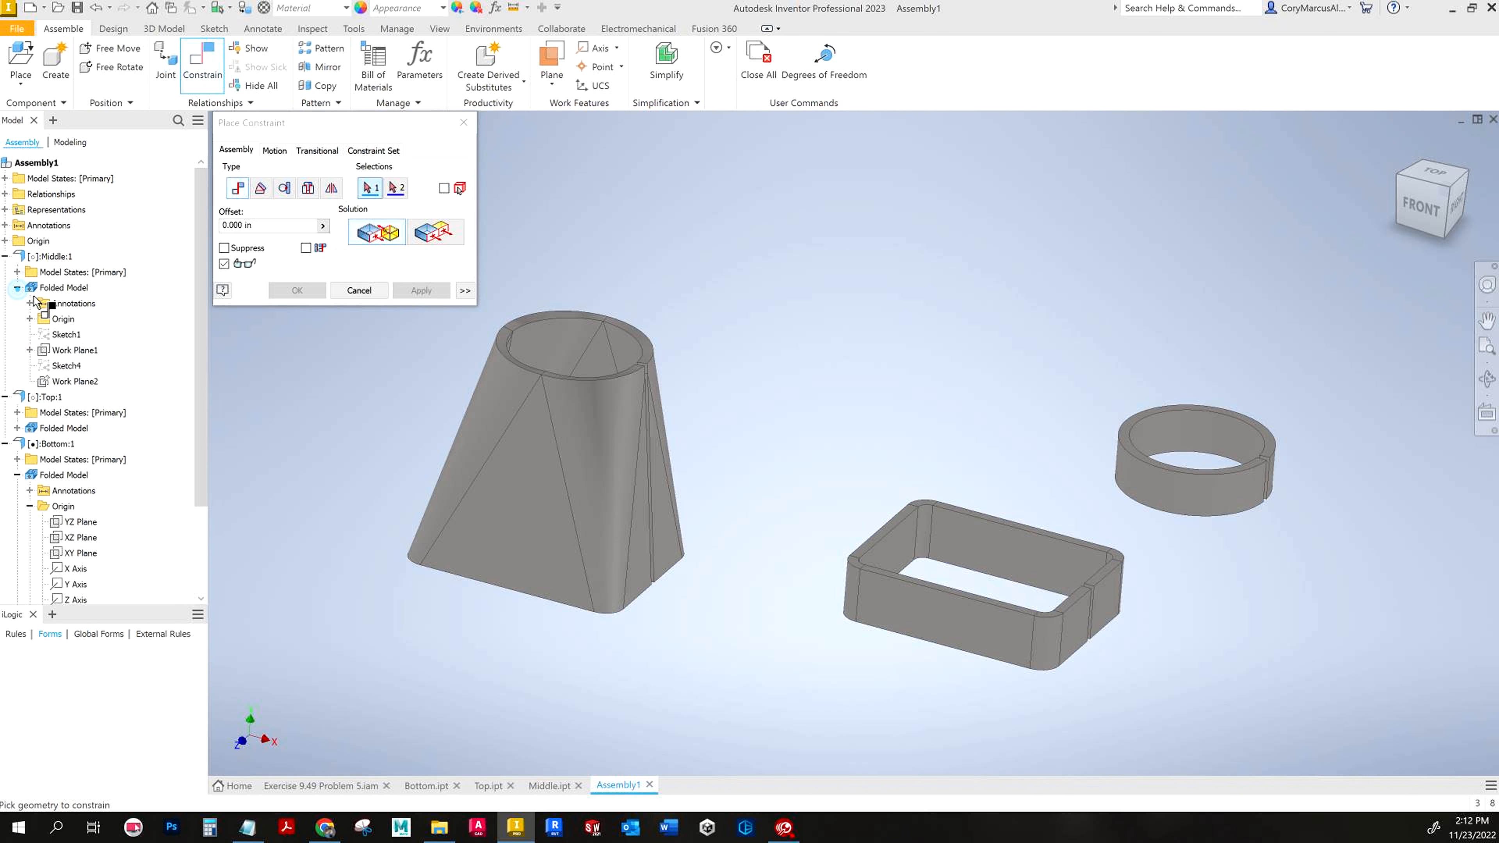
pyautogui.keyDown('shift'); pyautogui.moveTo(990, 461); pyautogui.dragTo(862, 500, button='middle'); pyautogui.keyUp('shift')
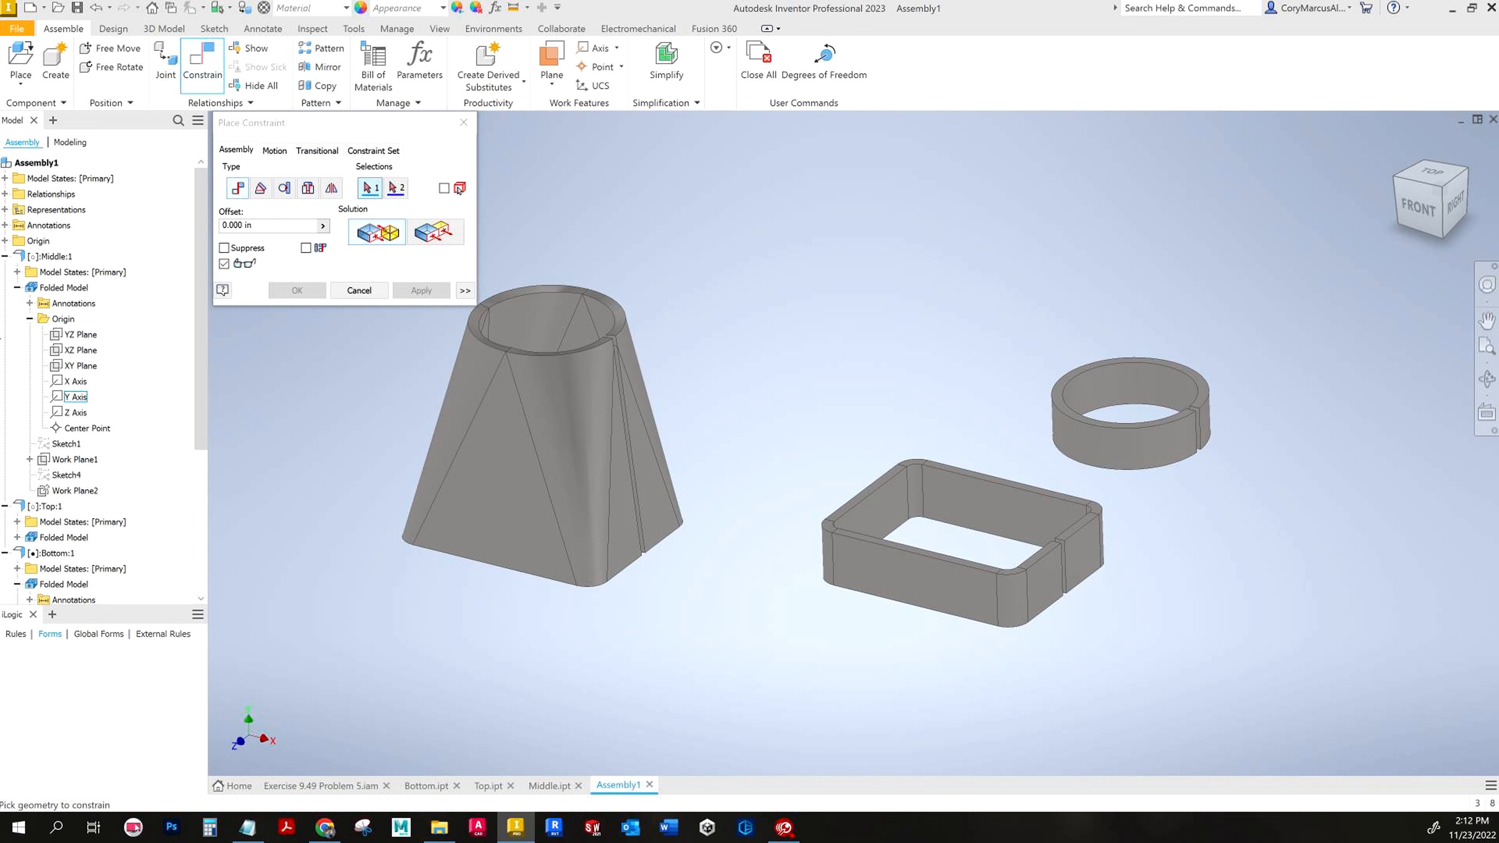
pyautogui.click(83, 335)
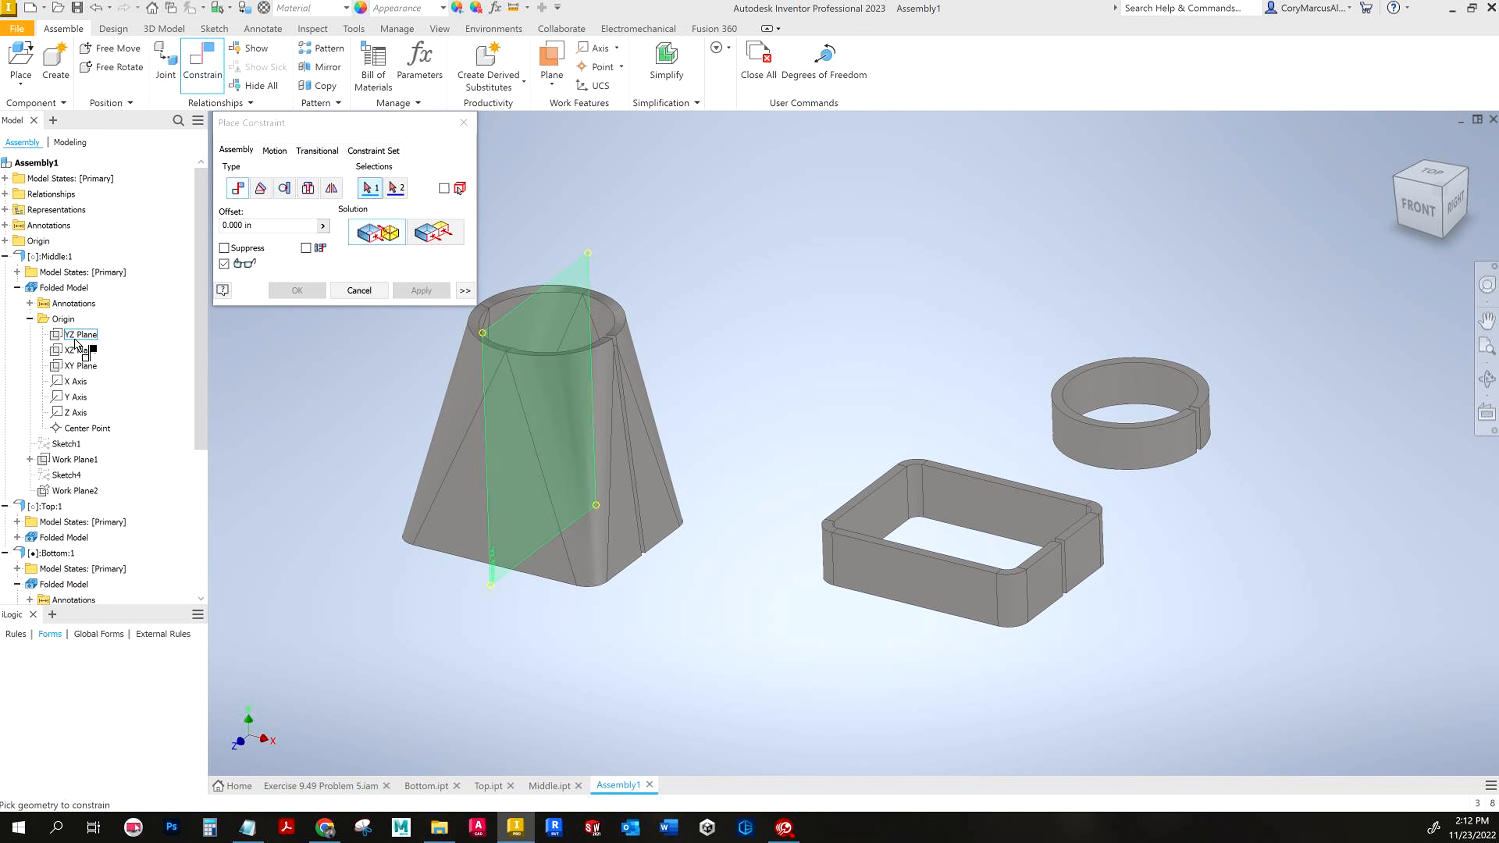
pyautogui.click(81, 366)
pyautogui.click(89, 335)
pyautogui.scroll(-4, 103, 447)
pyautogui.scroll(-1, 103, 447)
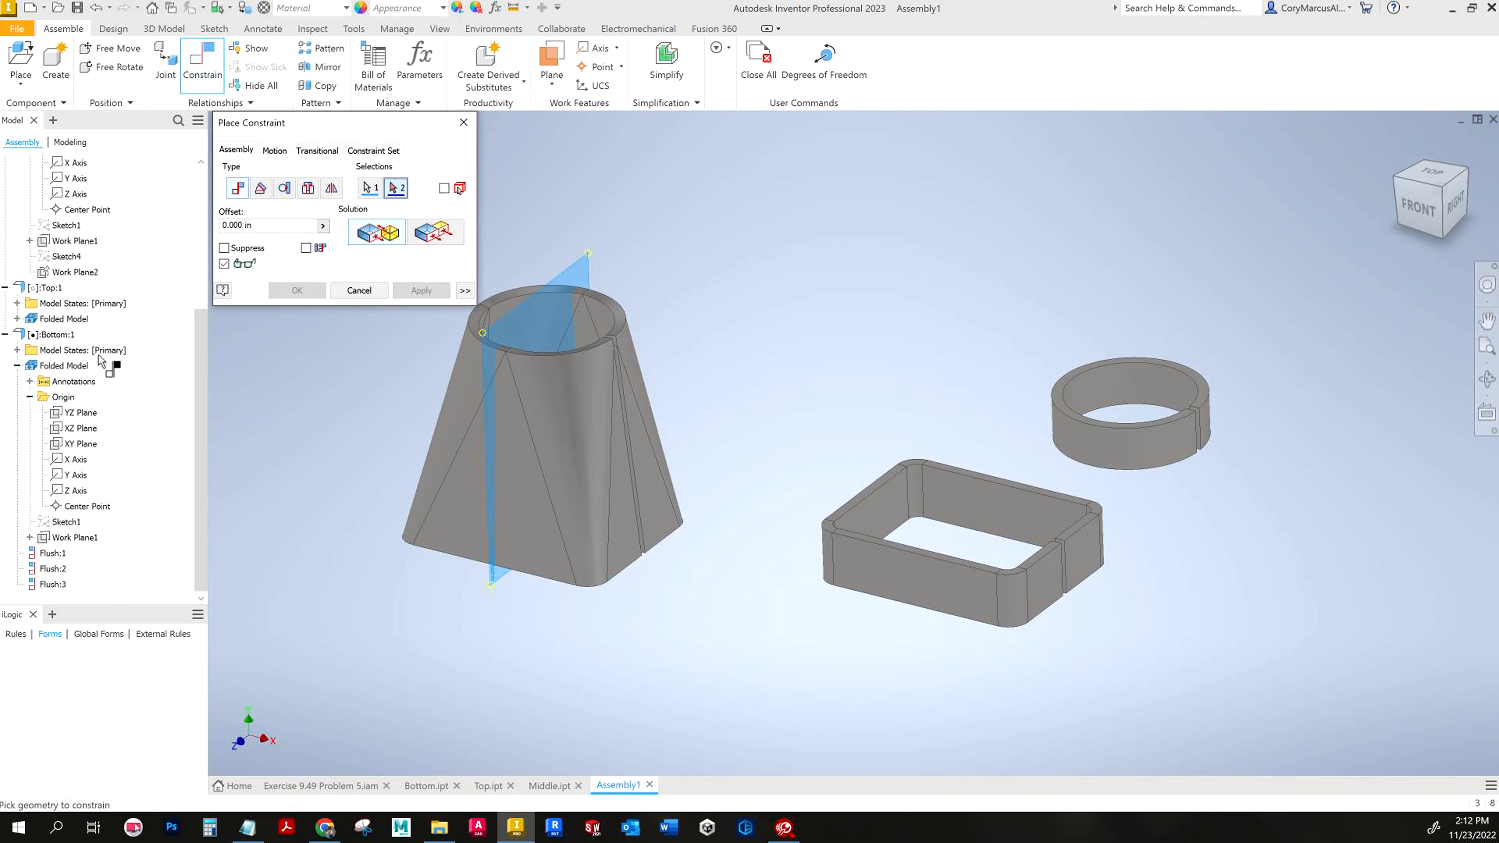
pyautogui.click(83, 413)
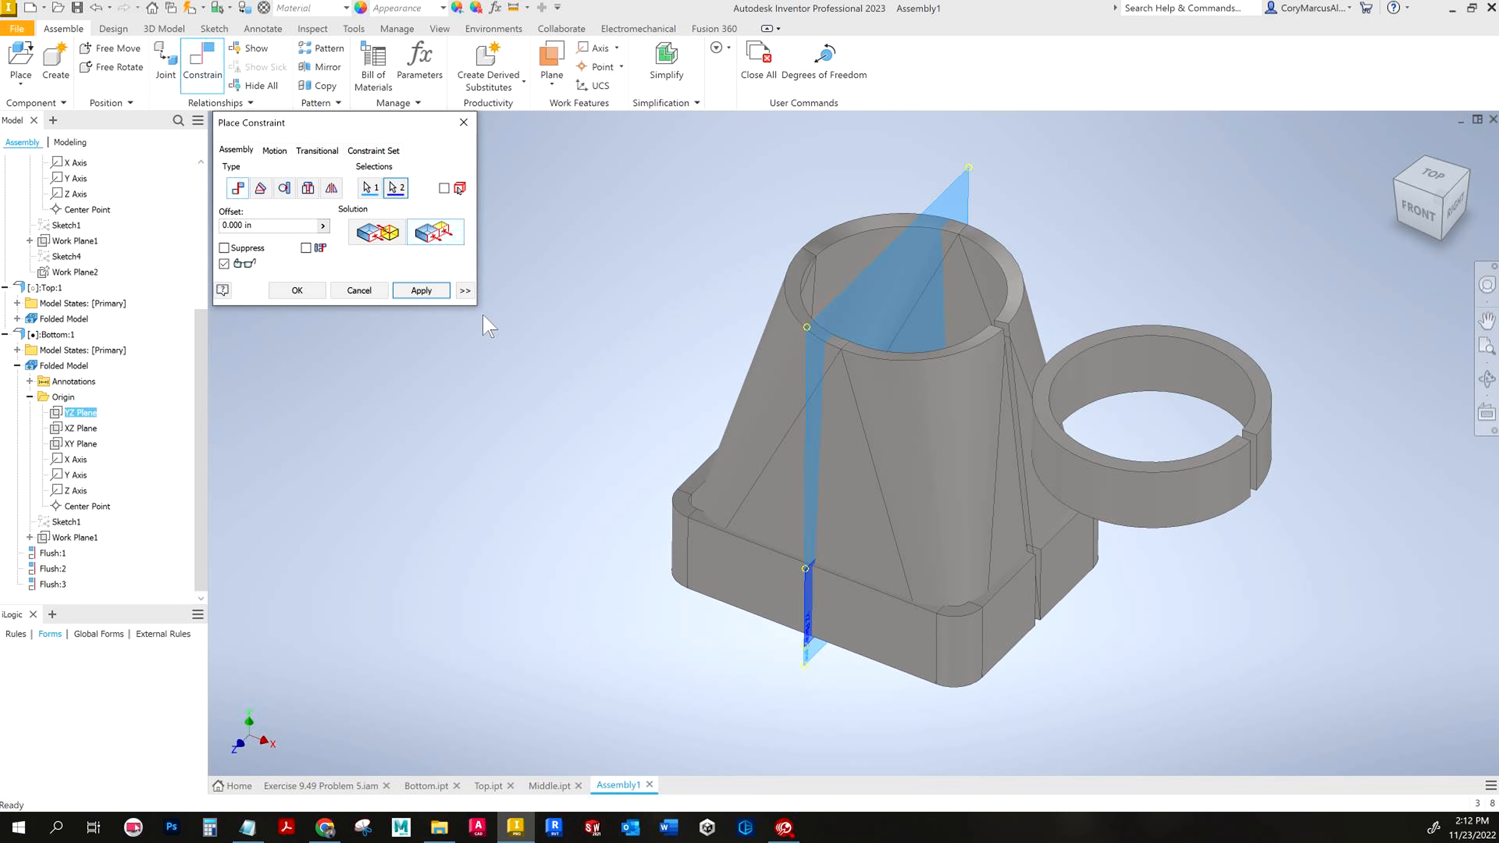
pyautogui.click(431, 286)
# Step: Raise the Middle part above the Bottom part so that there is a gap between them
pyautogui.keyDown('shift'); pyautogui.moveTo(667, 408); pyautogui.dragTo(798, 411, button='middle'); pyautogui.keyUp('shift')
pyautogui.rightClick(796, 410)
pyautogui.click(760, 410)
pyautogui.moveTo(845, 437); pyautogui.dragTo(866, 312)
pyautogui.click(360, 388)
pyautogui.keyDown('shift'); pyautogui.moveTo(366, 390); pyautogui.dragTo(266, 372, button='middle'); pyautogui.keyUp('shift')
pyautogui.keyDown('shift'); pyautogui.moveTo(561, 443); pyautogui.dragTo(648, 377, button='middle'); pyautogui.keyUp('shift')
pyautogui.scroll(6, 634, 381)
pyautogui.click(652, 464)
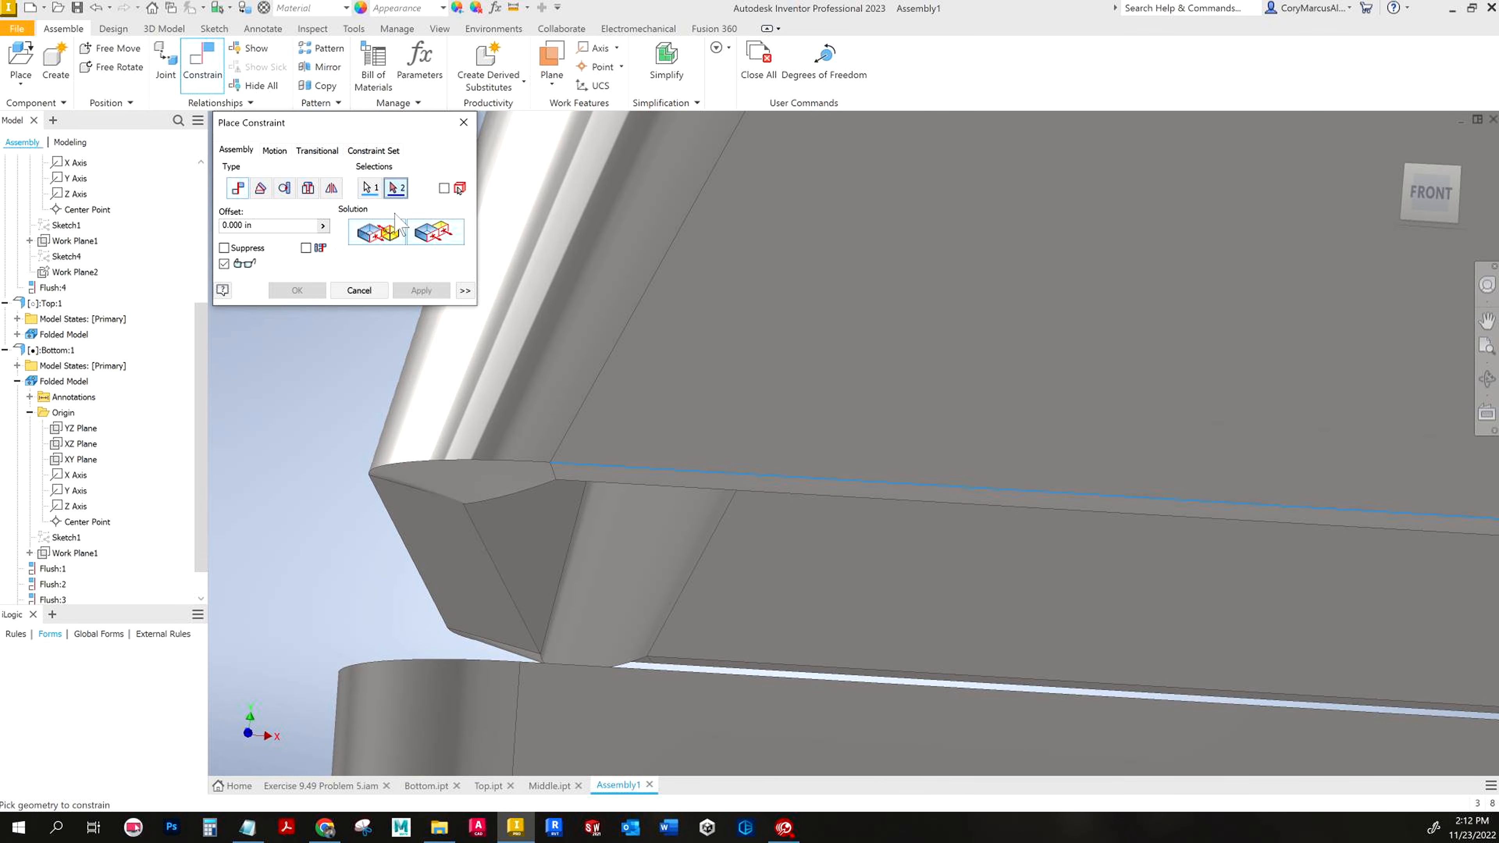
pyautogui.click(596, 500)
pyautogui.keyDown('shift'); pyautogui.moveTo(595, 520); pyautogui.dragTo(376, 289, button='middle'); pyautogui.keyUp('shift')
pyautogui.click(668, 578)
pyautogui.scroll(5, 589, 462)
pyautogui.scroll(-2, 811, 495)
pyautogui.click(375, 288)
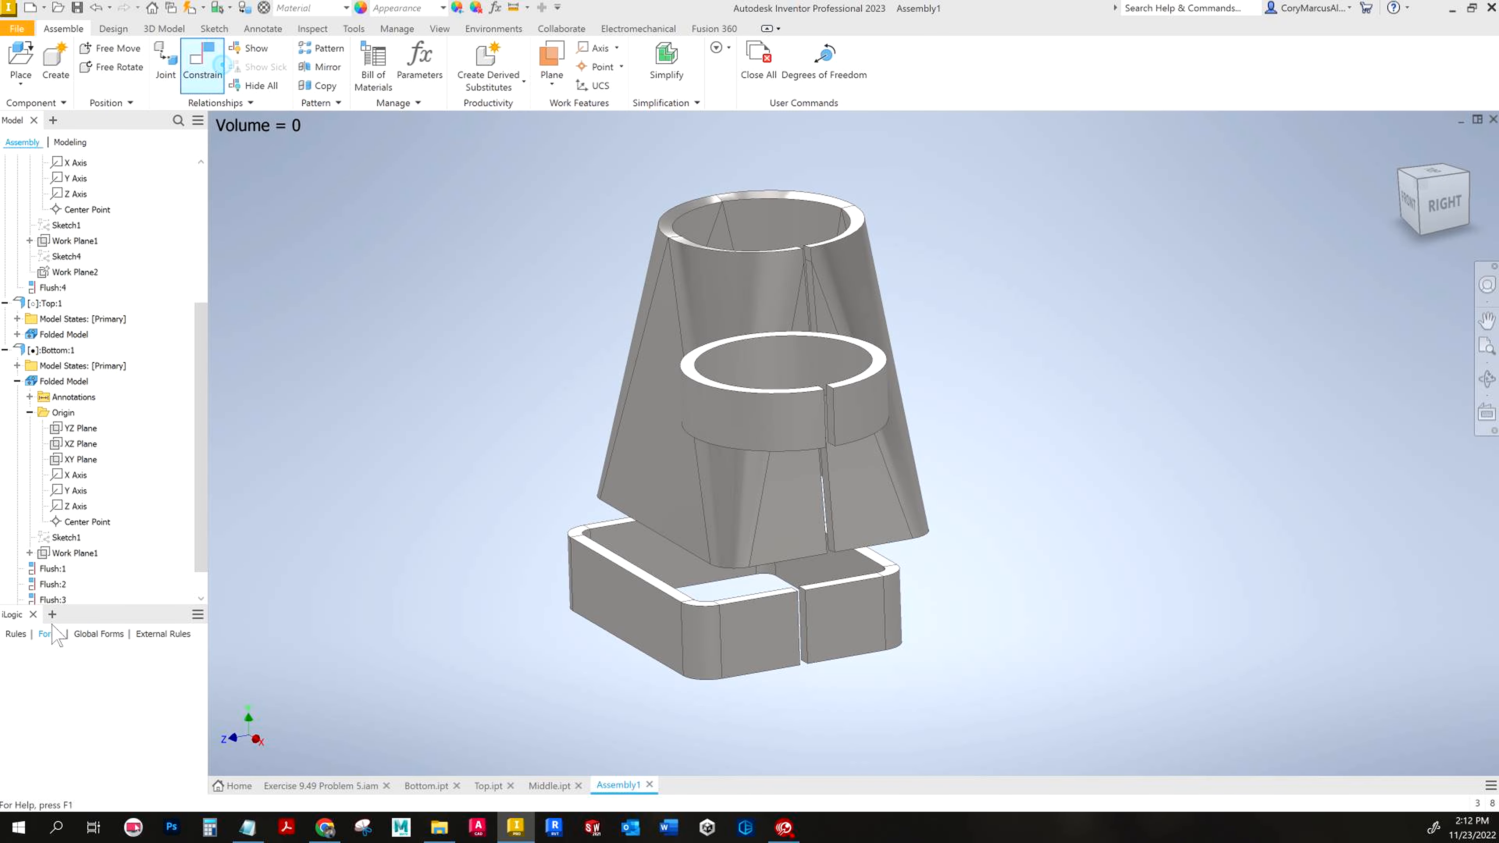
# Step: Apply a flush constraint between the Bottom part's Work Plane1 and the Middle part's XZ plane with 0 in offset
pyautogui.click(210, 68)
pyautogui.scroll(-1, 109, 484)
pyautogui.click(76, 522)
pyautogui.scroll(5, 118, 402)
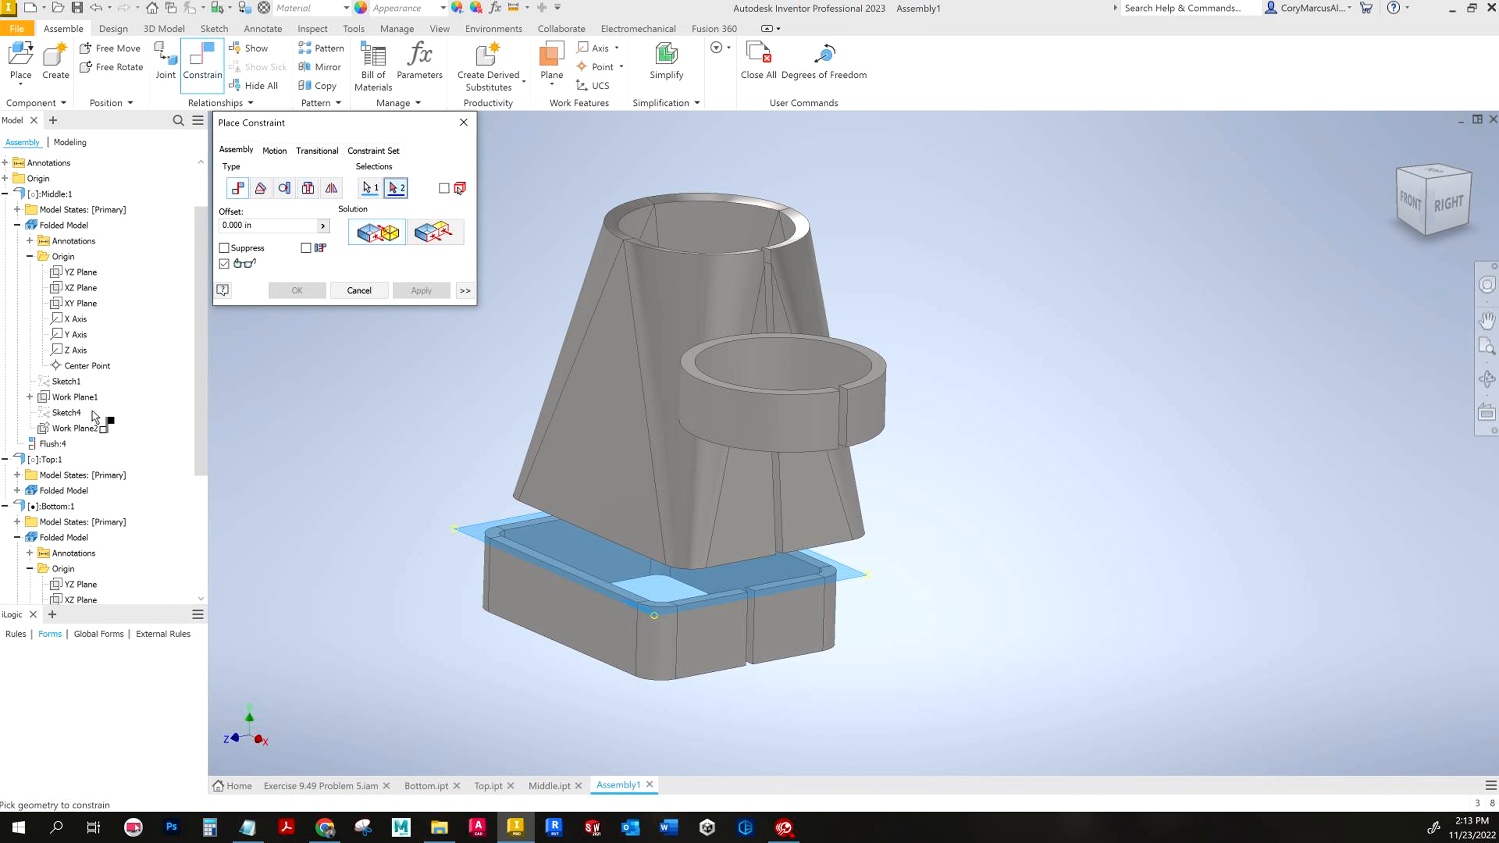
pyautogui.click(85, 352)
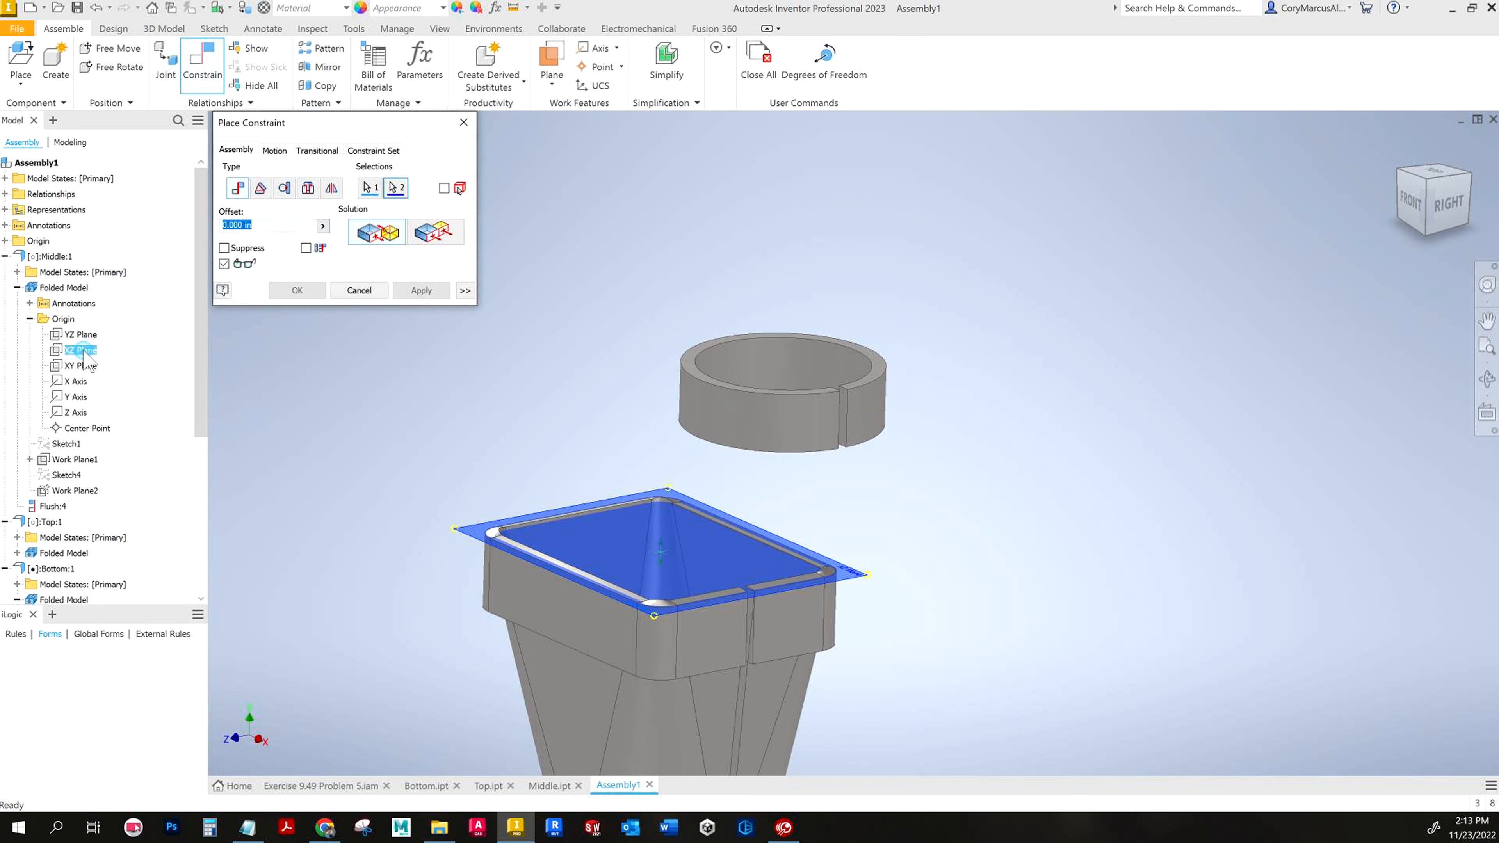
pyautogui.click(434, 233)
pyautogui.click(426, 289)
pyautogui.rightClick(447, 382)
pyautogui.click(417, 384)
# Step: Slide the Middle part across the Bottom part and constrain their XY planes flush with 0 in offset
pyautogui.moveTo(626, 458); pyautogui.dragTo(671, 381)
pyautogui.keyDown('shift'); pyautogui.moveTo(640, 534); pyautogui.dragTo(676, 626, button='middle'); pyautogui.keyUp('shift')
pyautogui.click(370, 287)
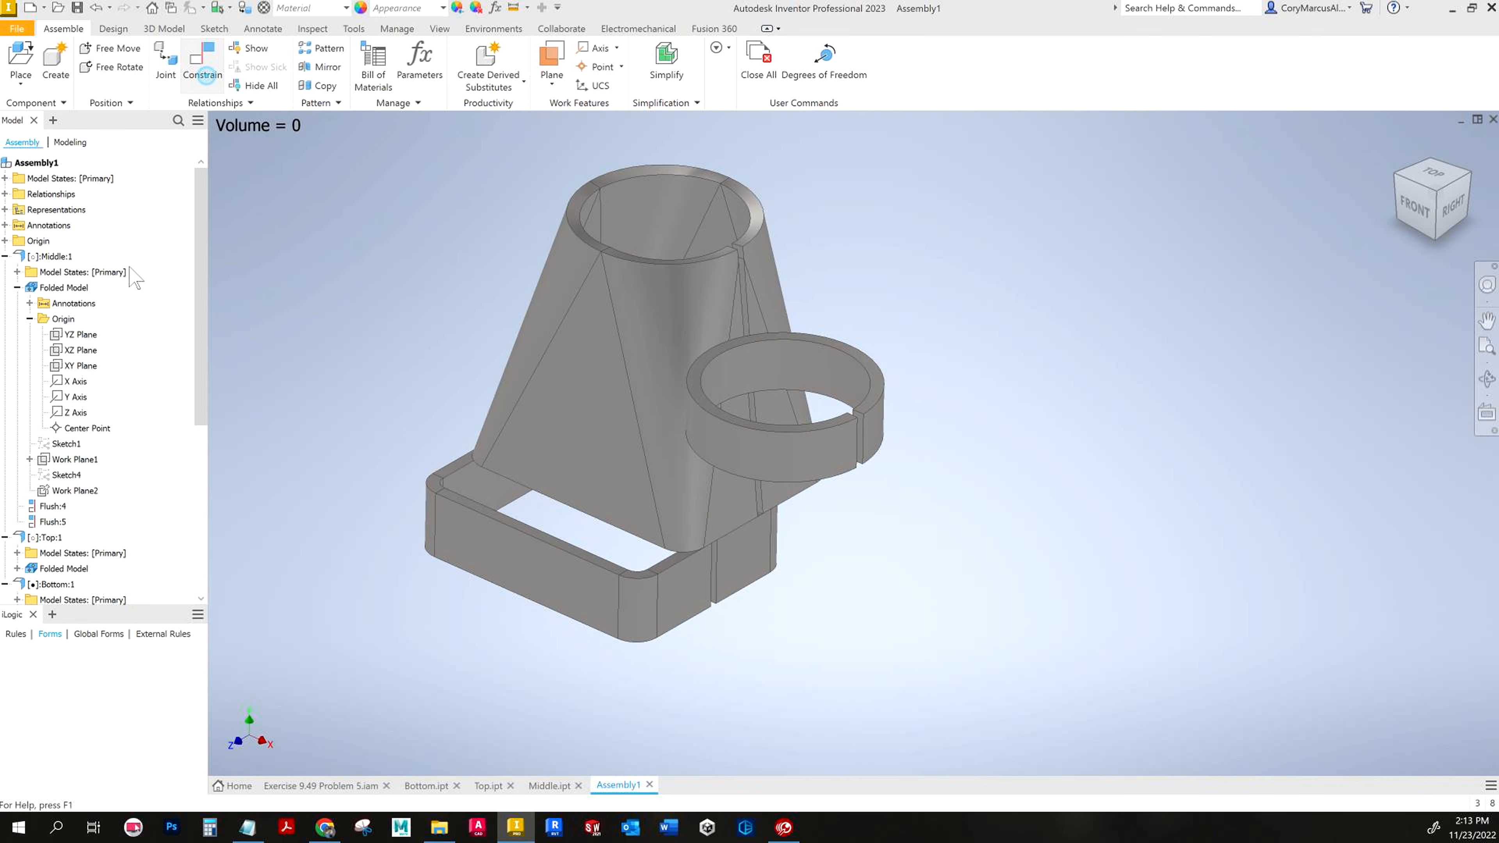
pyautogui.press('c')
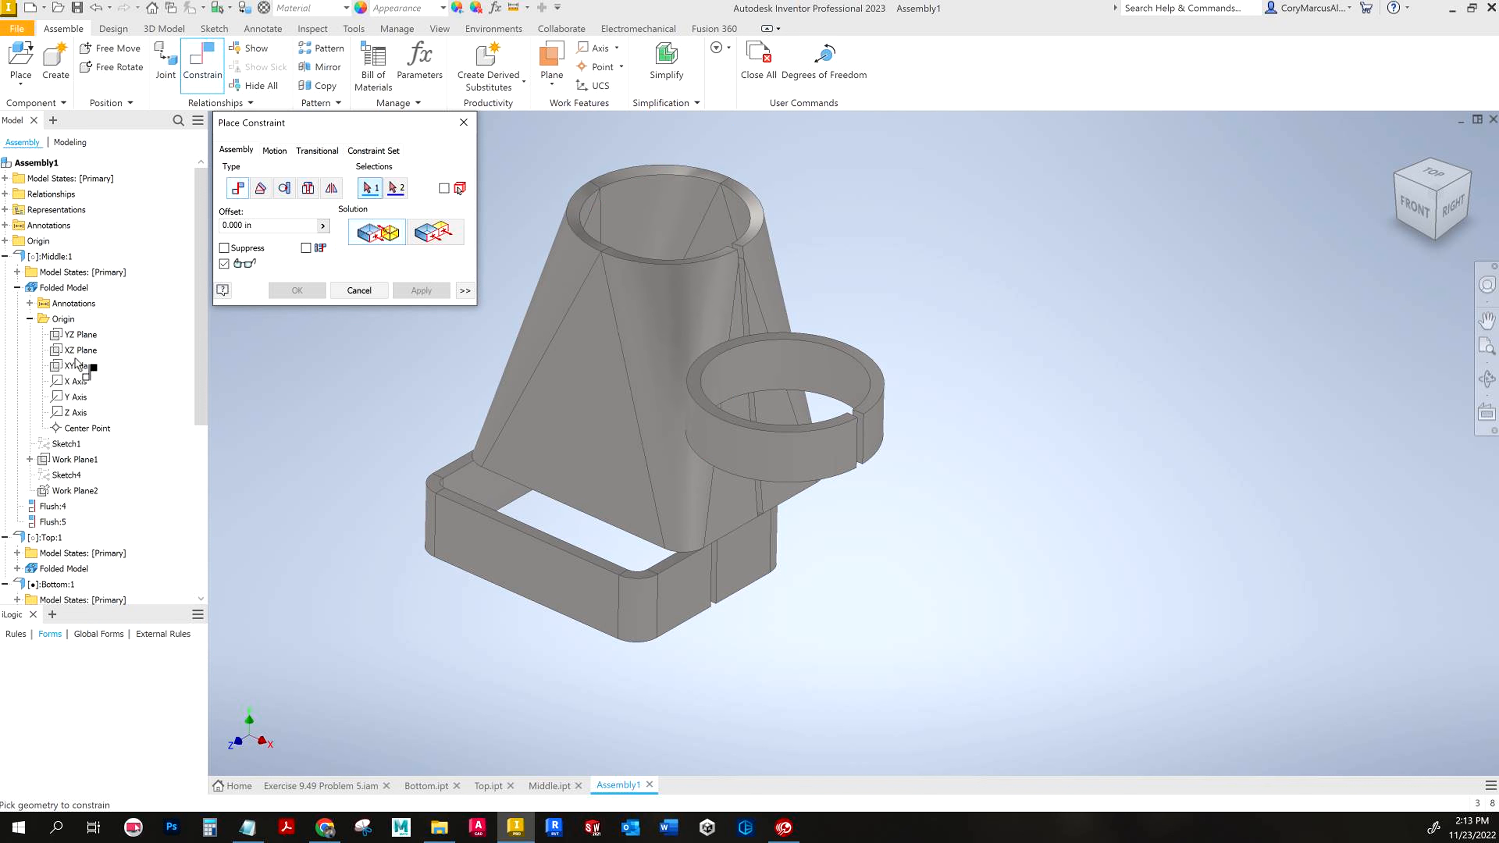
pyautogui.click(75, 362)
pyautogui.scroll(-5, 82, 399)
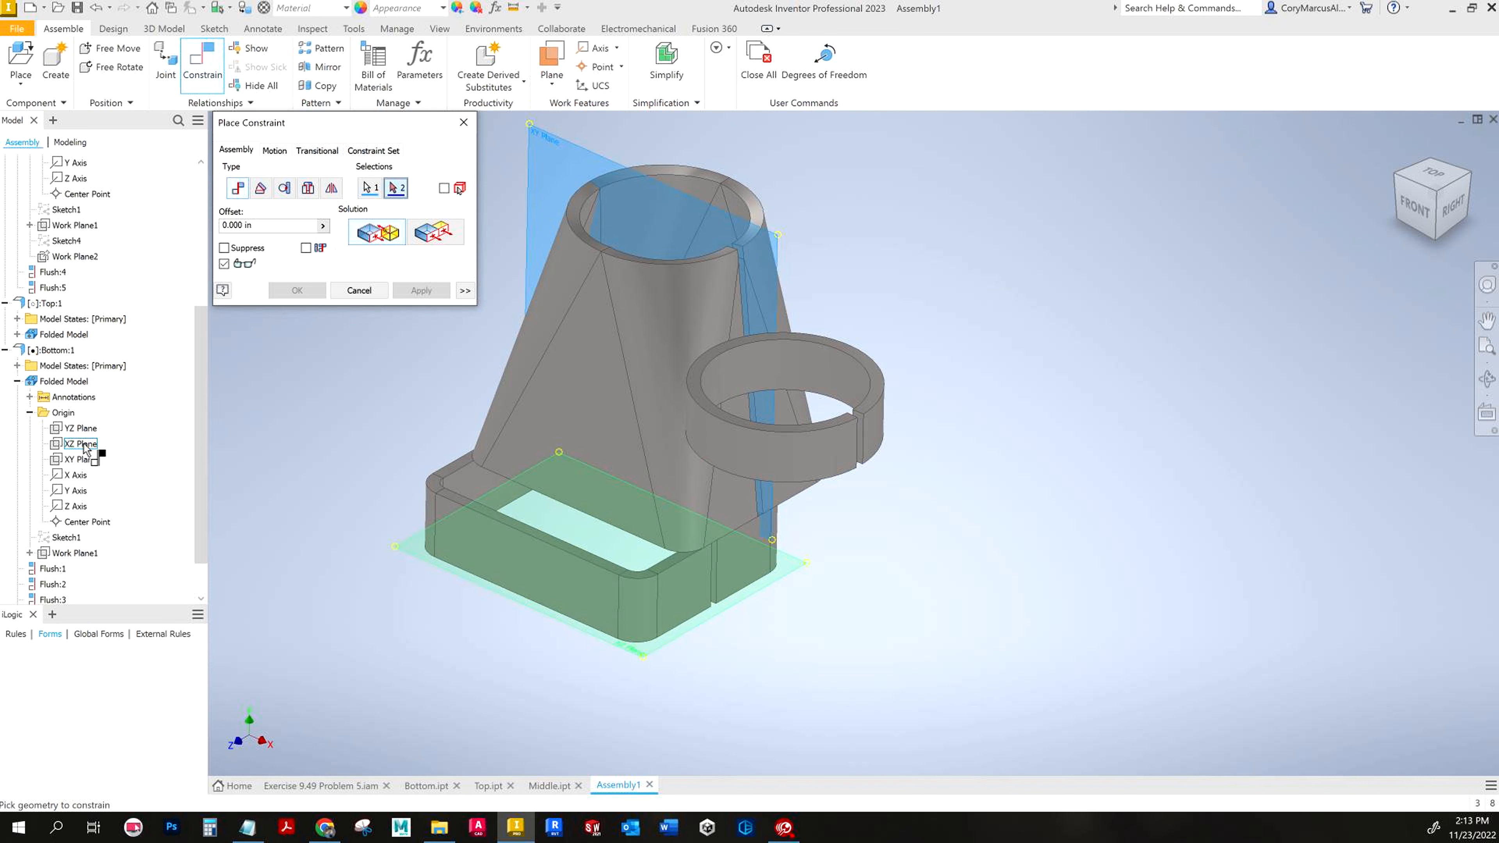
pyautogui.click(85, 460)
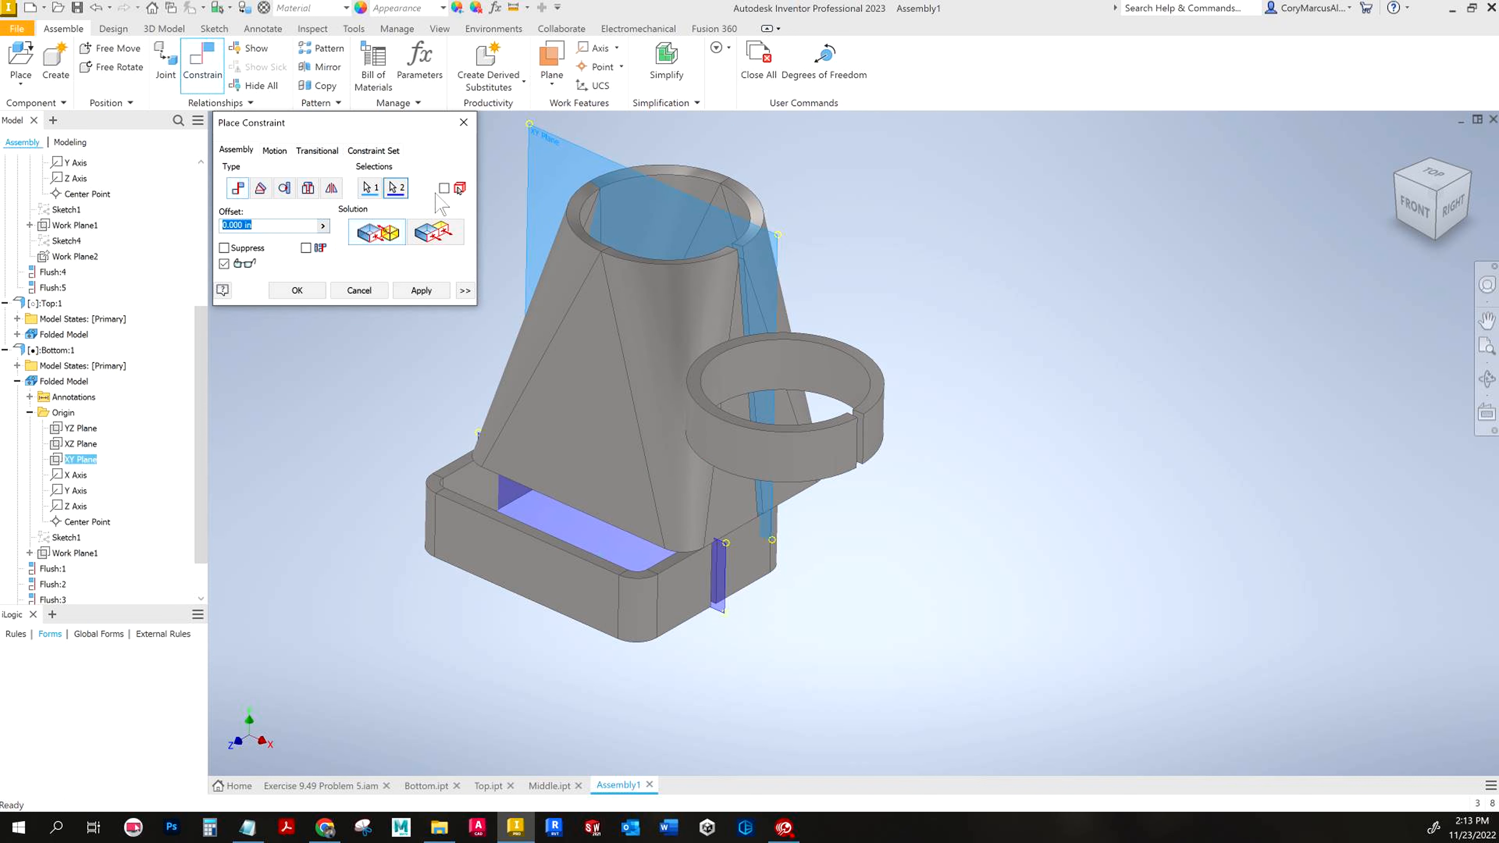
pyautogui.click(435, 233)
pyautogui.click(421, 291)
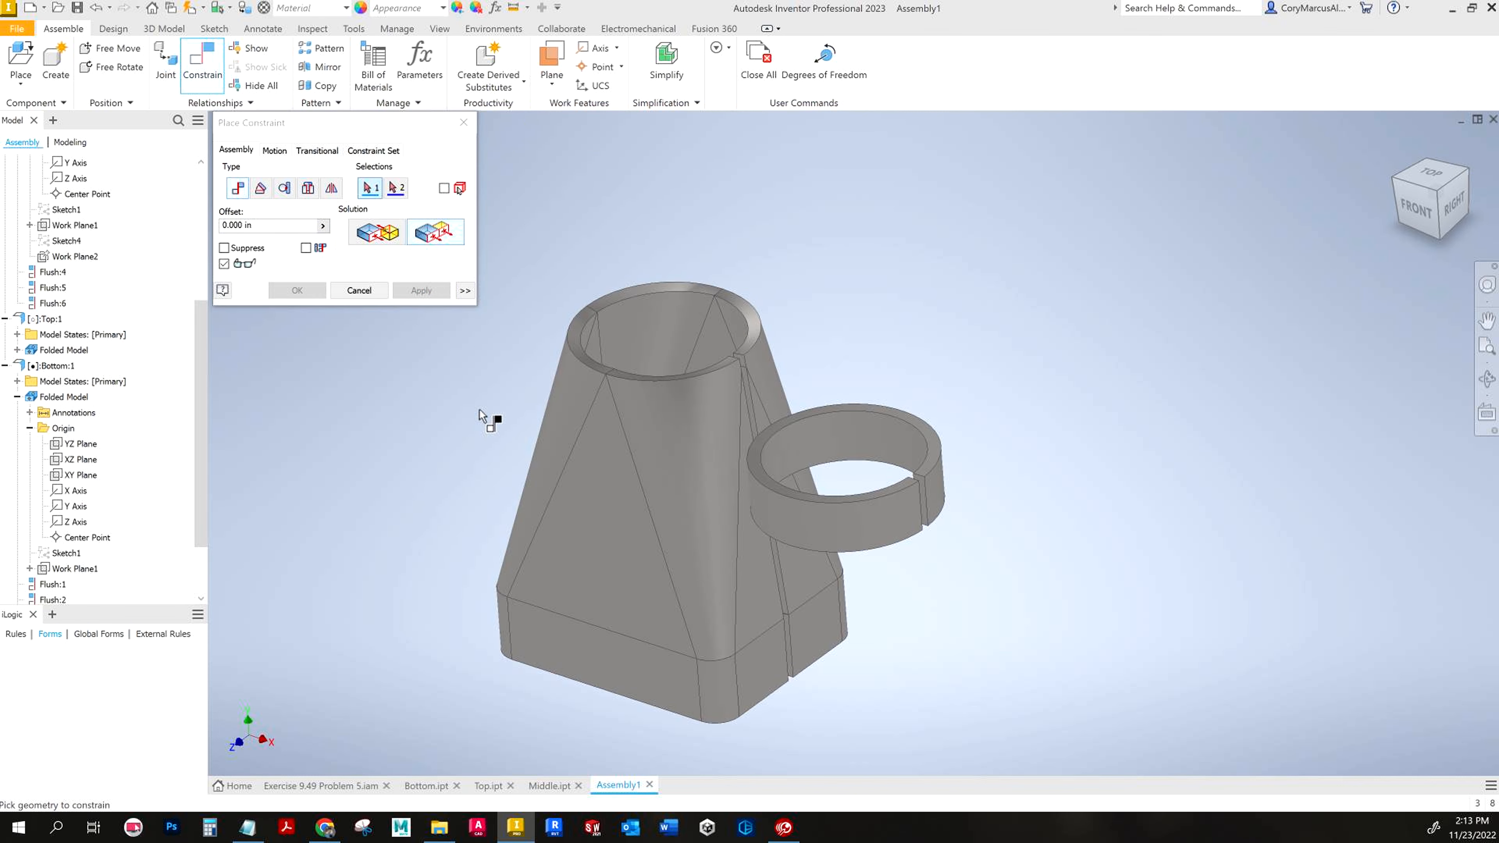
pyautogui.click(306, 193)
pyautogui.click(852, 548)
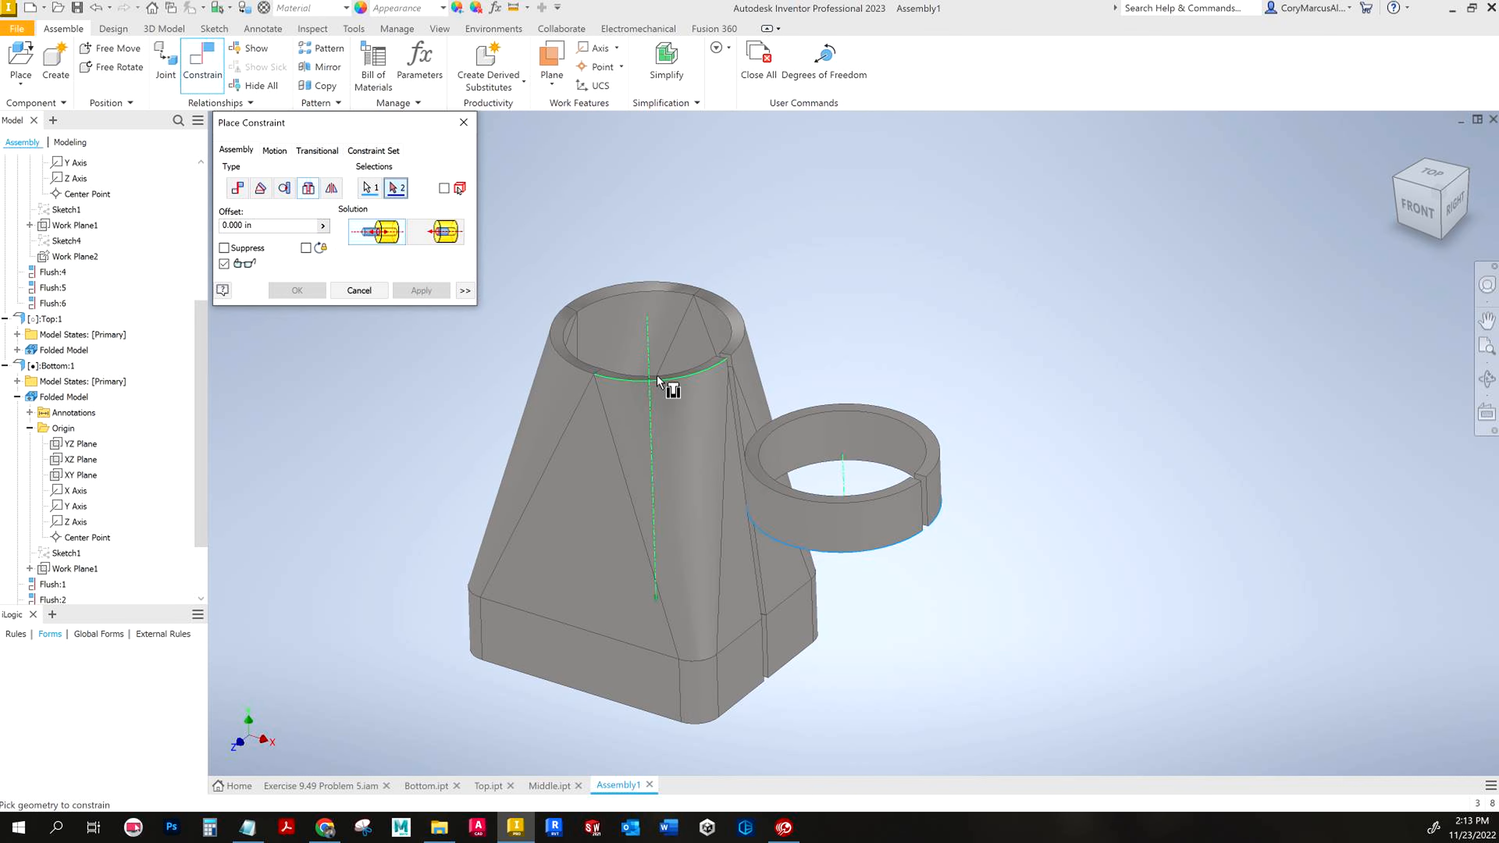
pyautogui.click(612, 378)
pyautogui.click(436, 231)
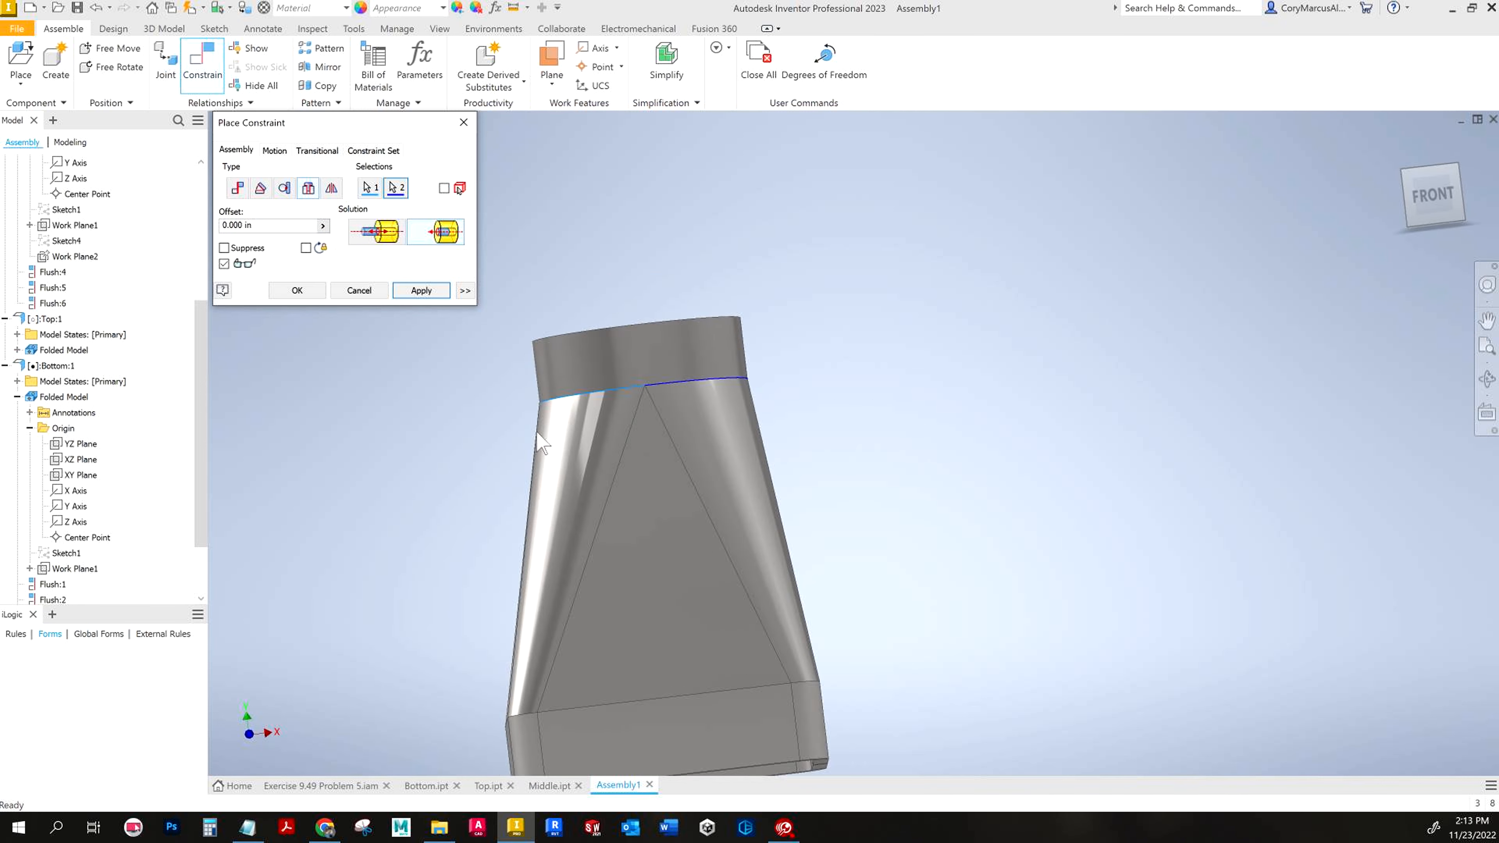
pyautogui.click(361, 292)
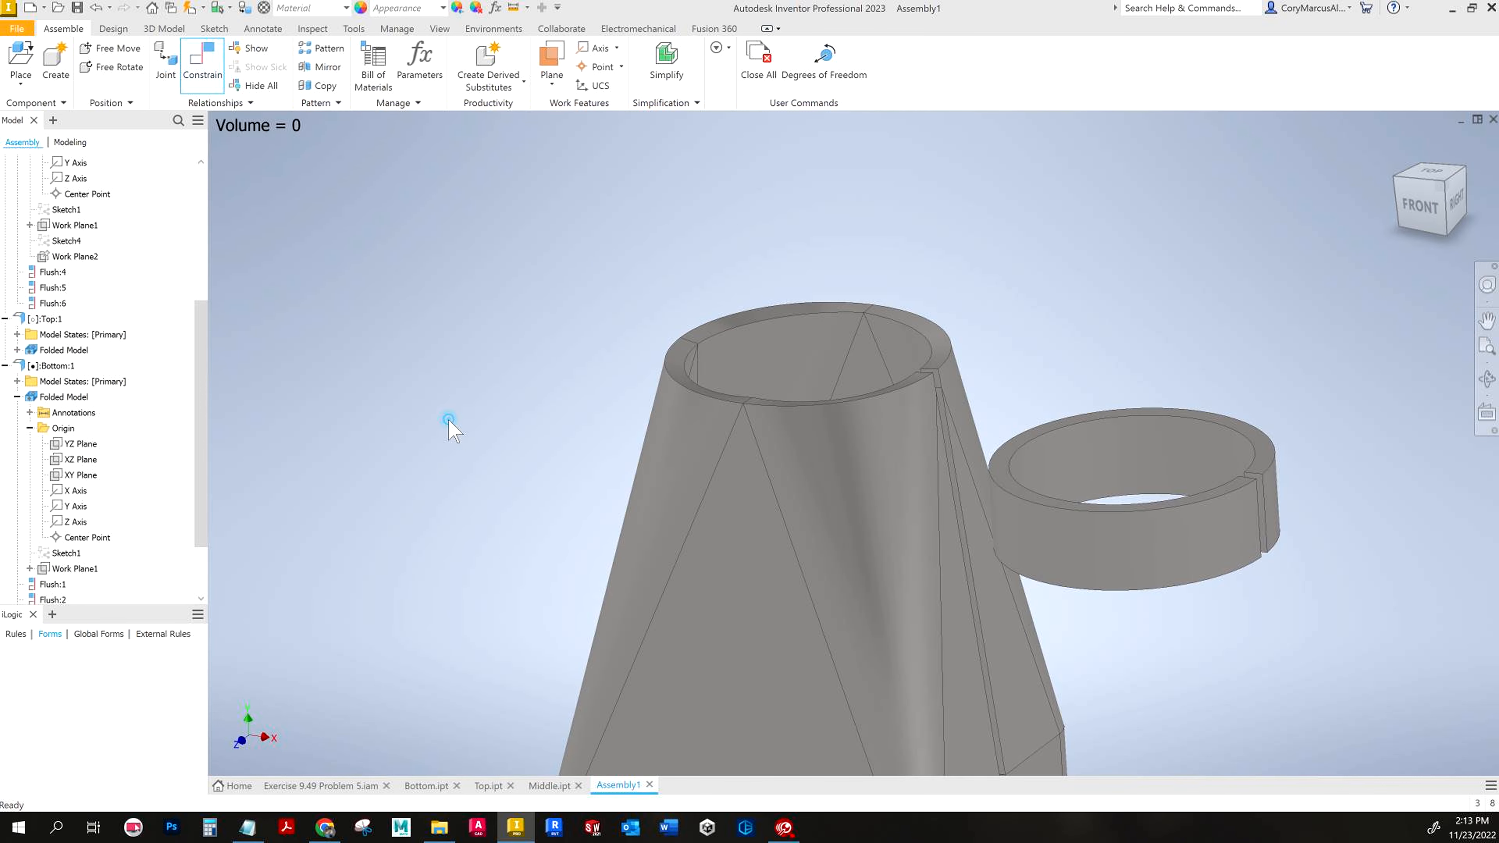
# Step: Move the Top ring above the Middle part
pyautogui.moveTo(942, 494); pyautogui.dragTo(770, 296)
pyautogui.click(438, 441)
pyautogui.keyDown('shift'); pyautogui.moveTo(956, 638); pyautogui.dragTo(298, 184, button='middle'); pyautogui.keyUp('shift')
# Step: Apply a flush constraint between the Top part's YZ plane and the Middle part's YZ plane with 0 in offset
pyautogui.click(203, 76)
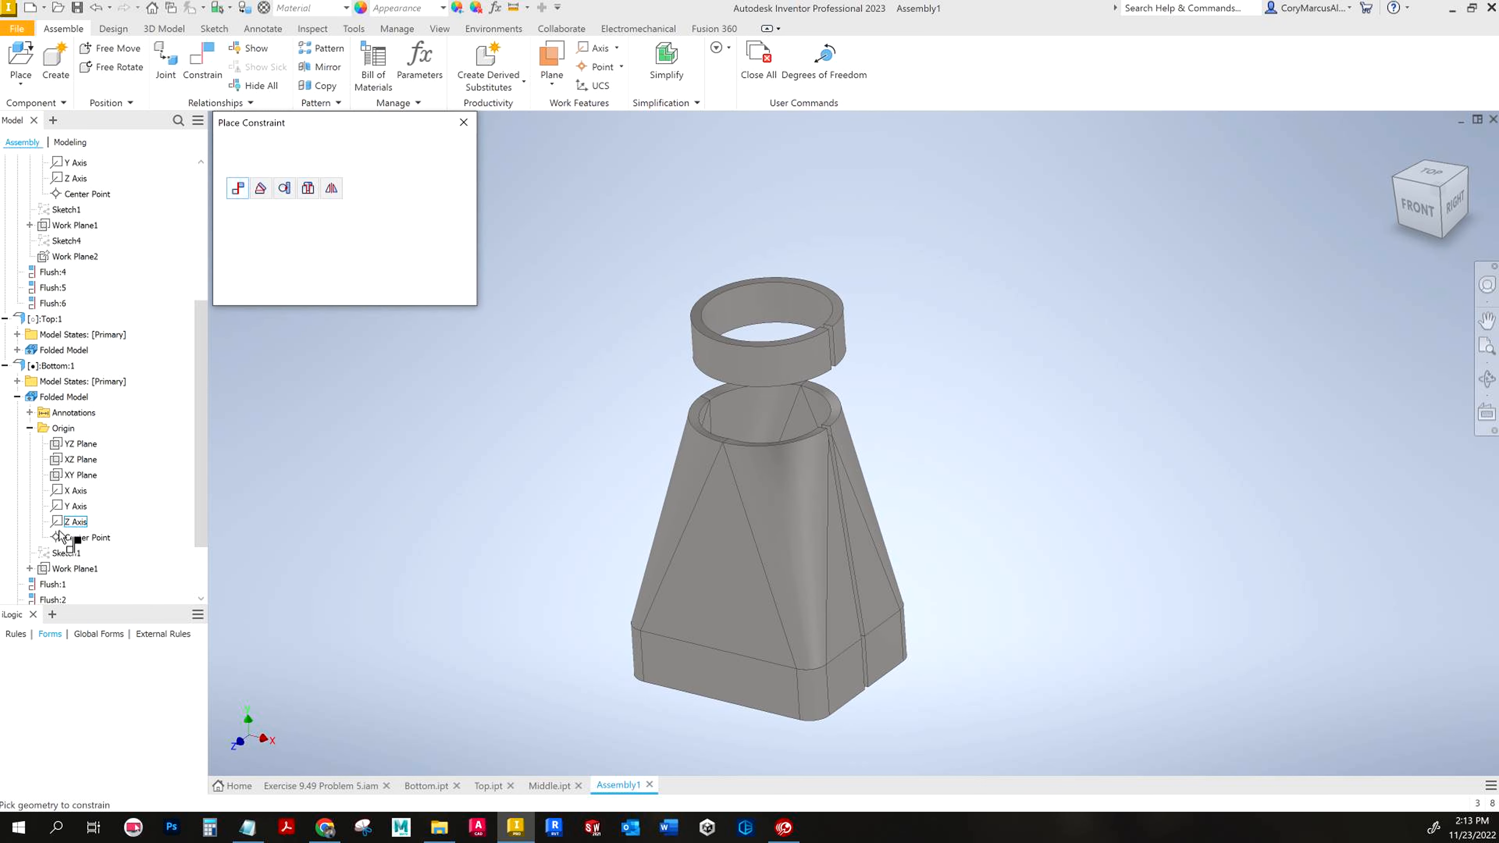
pyautogui.click(6, 366)
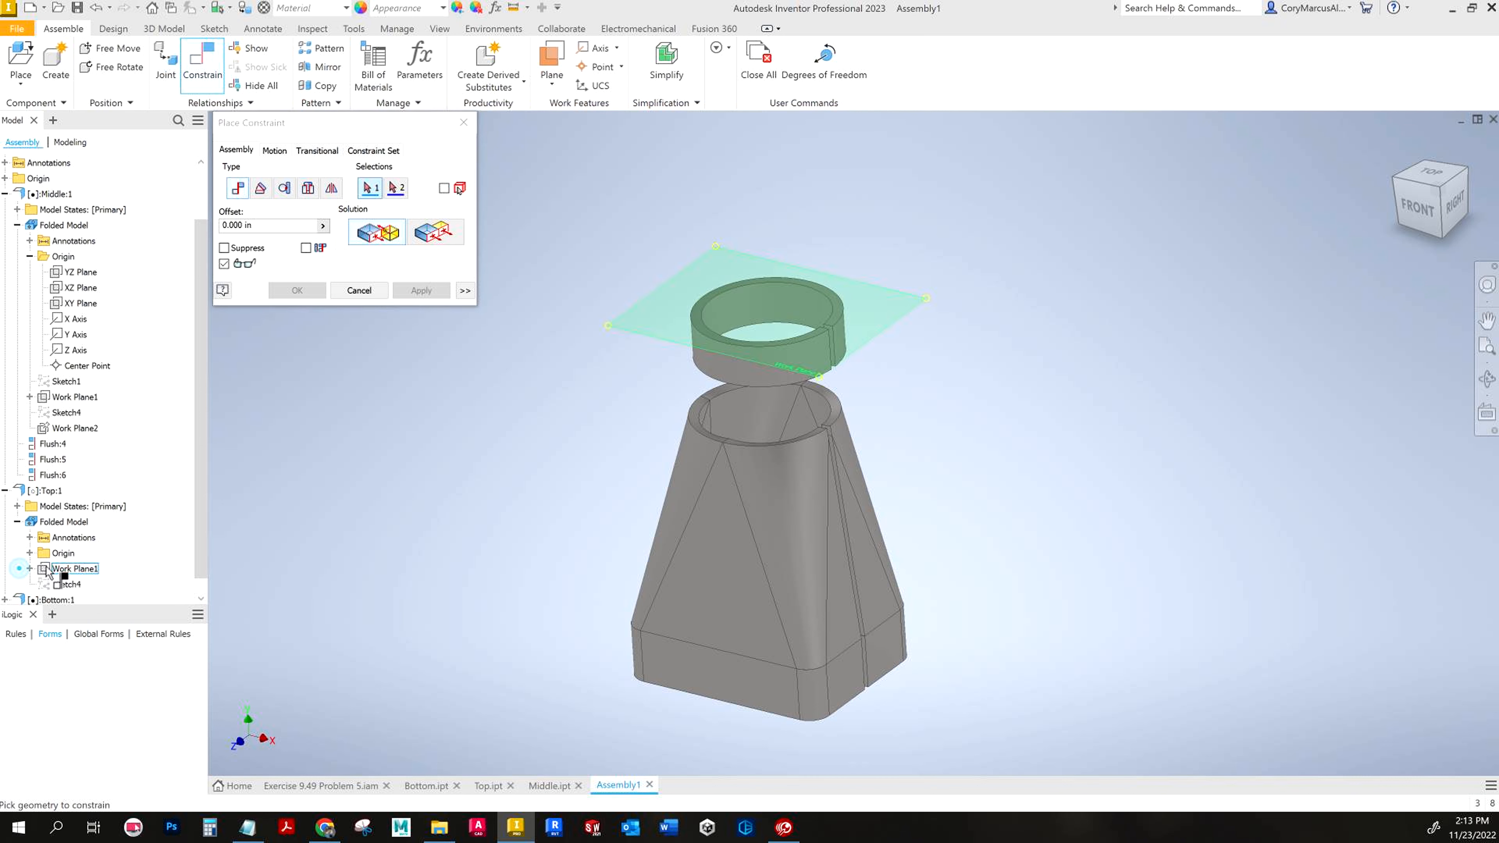
pyautogui.click(18, 568)
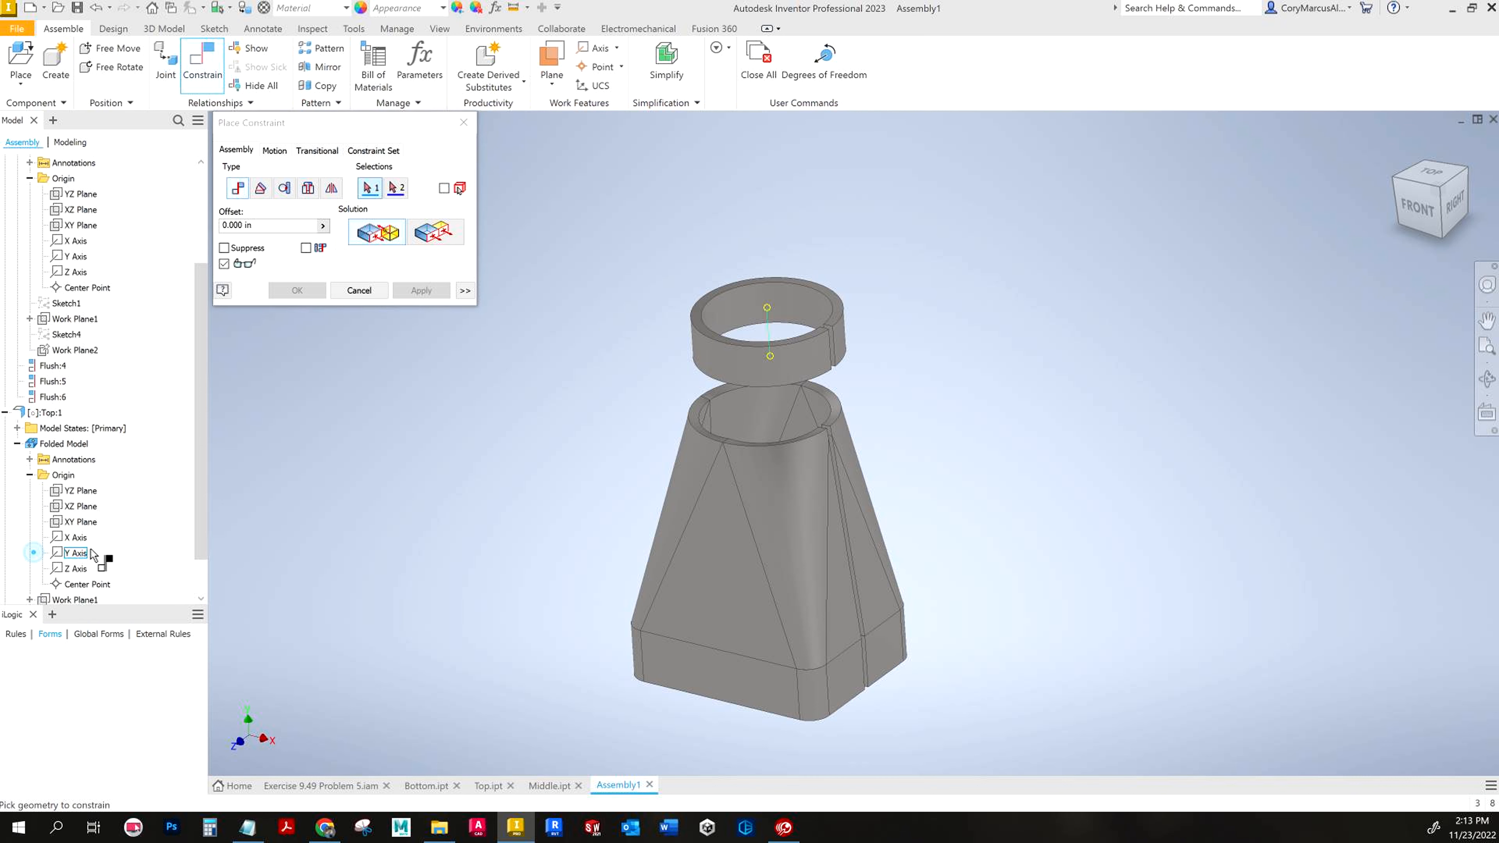
pyautogui.click(80, 491)
pyautogui.scroll(3, 97, 455)
pyautogui.click(83, 336)
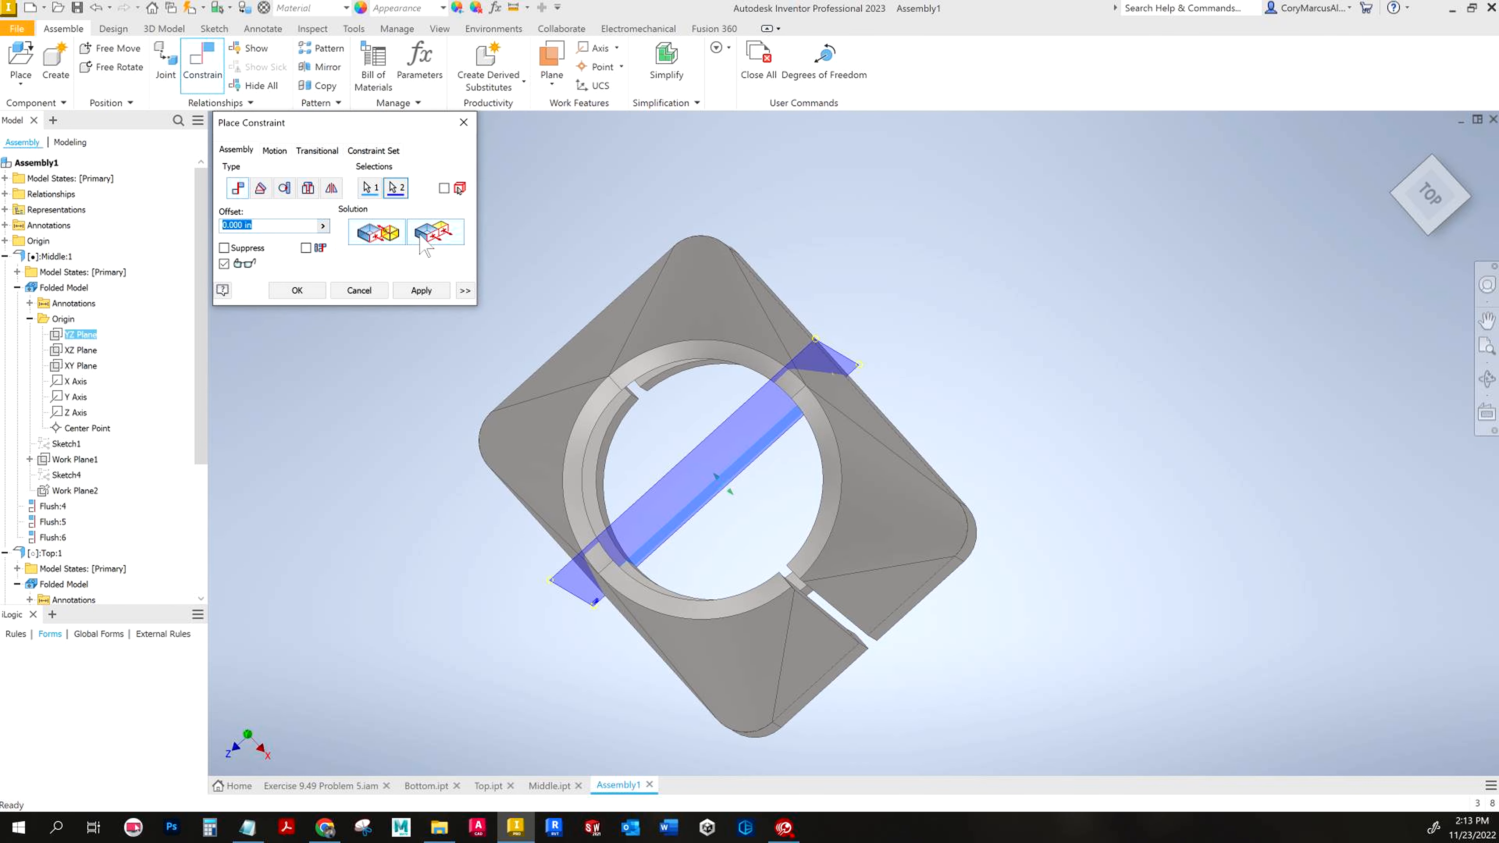
pyautogui.click(421, 290)
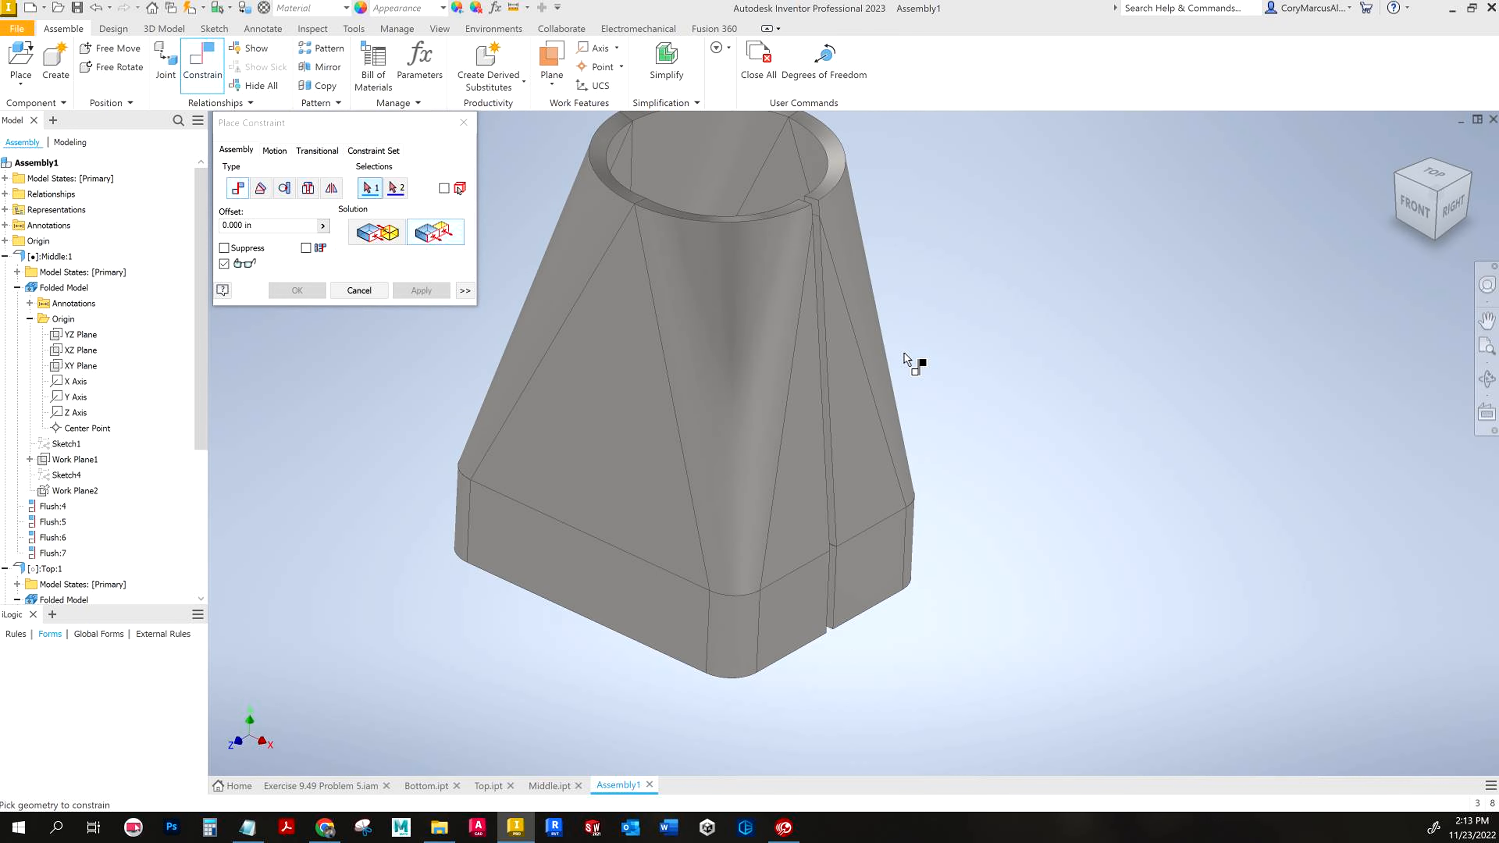
pyautogui.rightClick(956, 364)
pyautogui.click(905, 362)
# Step: Slide the Top ring clear of the Middle part so that a gap separates the two
pyautogui.moveTo(800, 543); pyautogui.dragTo(886, 148)
pyautogui.click(1097, 384)
pyautogui.press('F6')
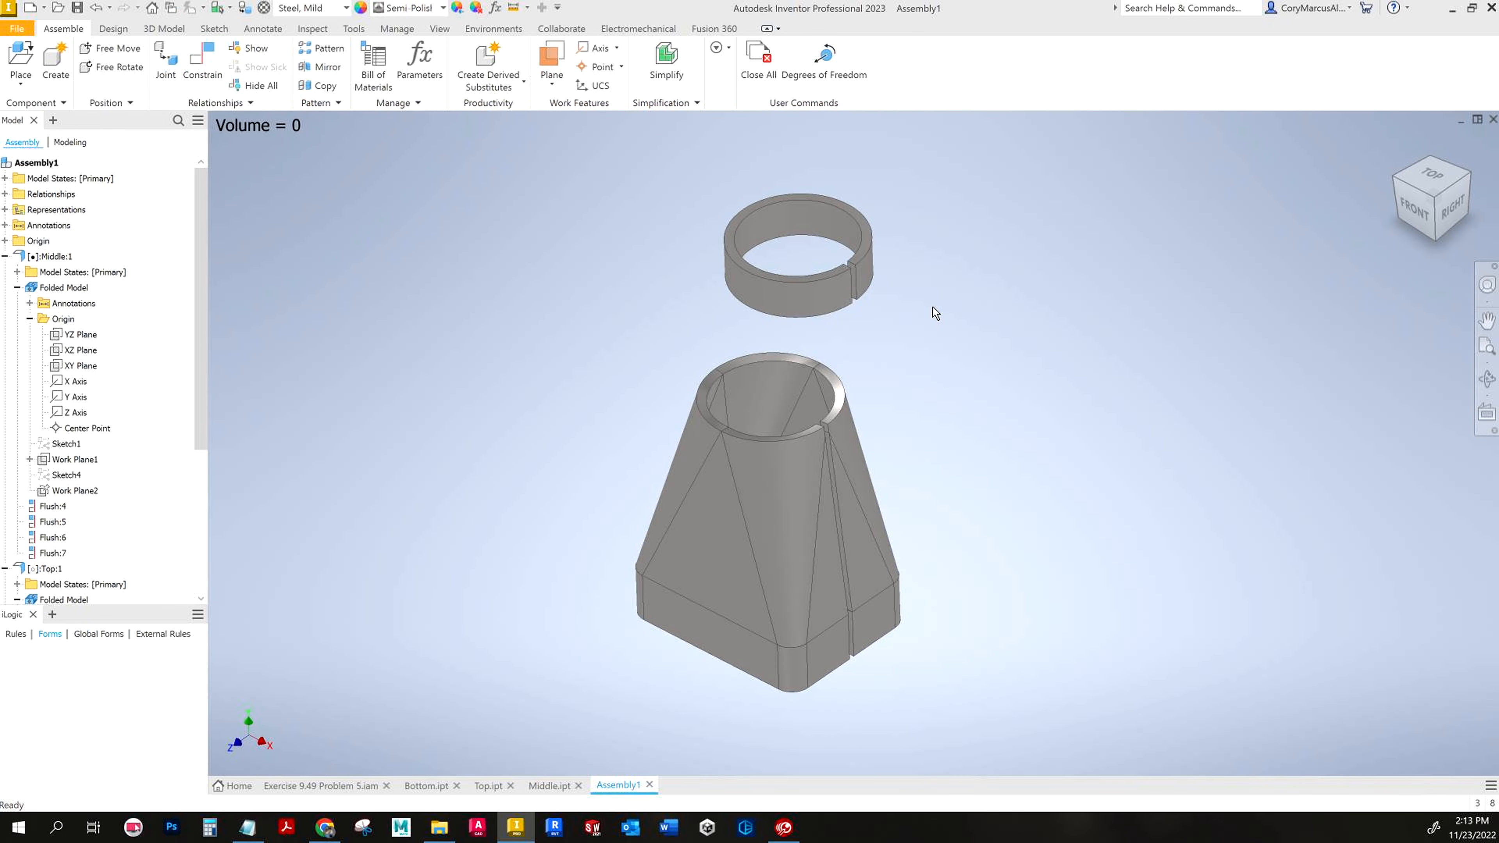
pyautogui.click(1098, 335)
pyautogui.moveTo(841, 293); pyautogui.dragTo(756, 306)
pyautogui.keyDown('shift'); pyautogui.moveTo(988, 343); pyautogui.dragTo(1014, 332, button='middle'); pyautogui.keyUp('shift')
# Step: Apply a flush constraint between the Middle part's Work Plane1 and the Top part's XZ plane with 0 in offset
pyautogui.click(192, 79)
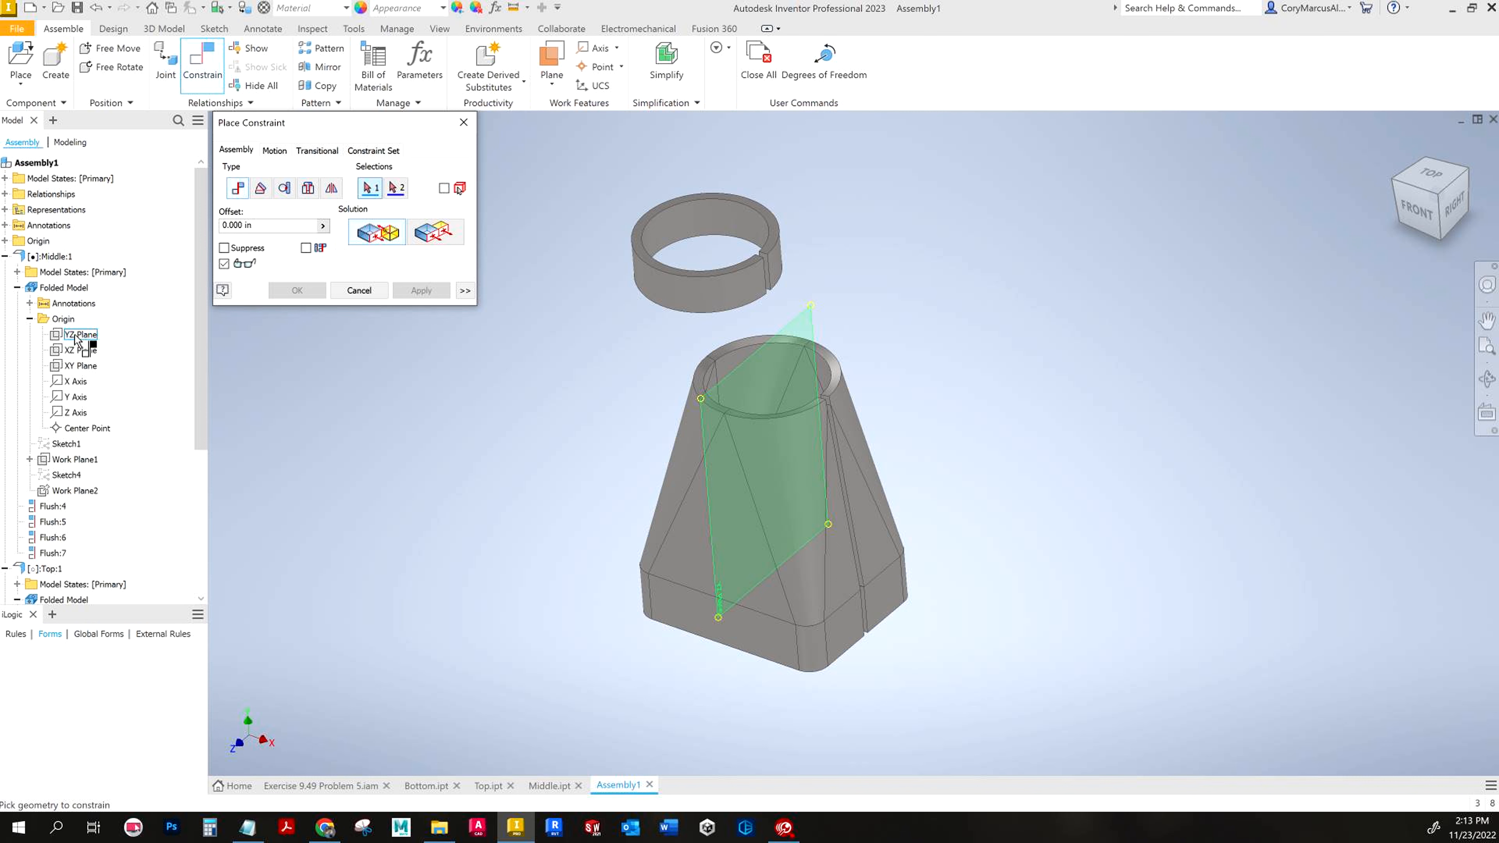
pyautogui.click(73, 348)
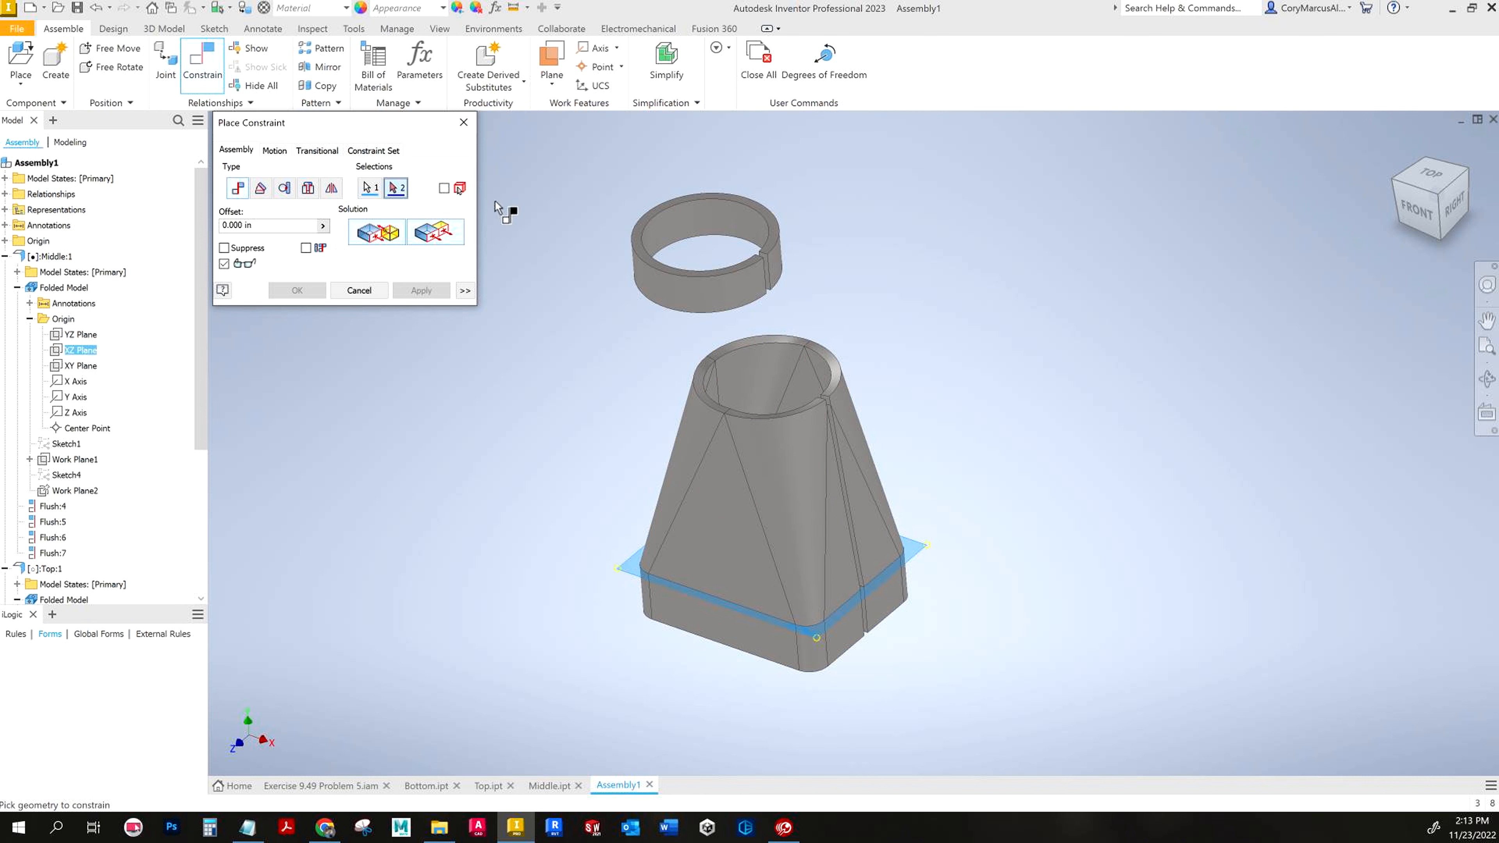
pyautogui.scroll(-5, 64, 372)
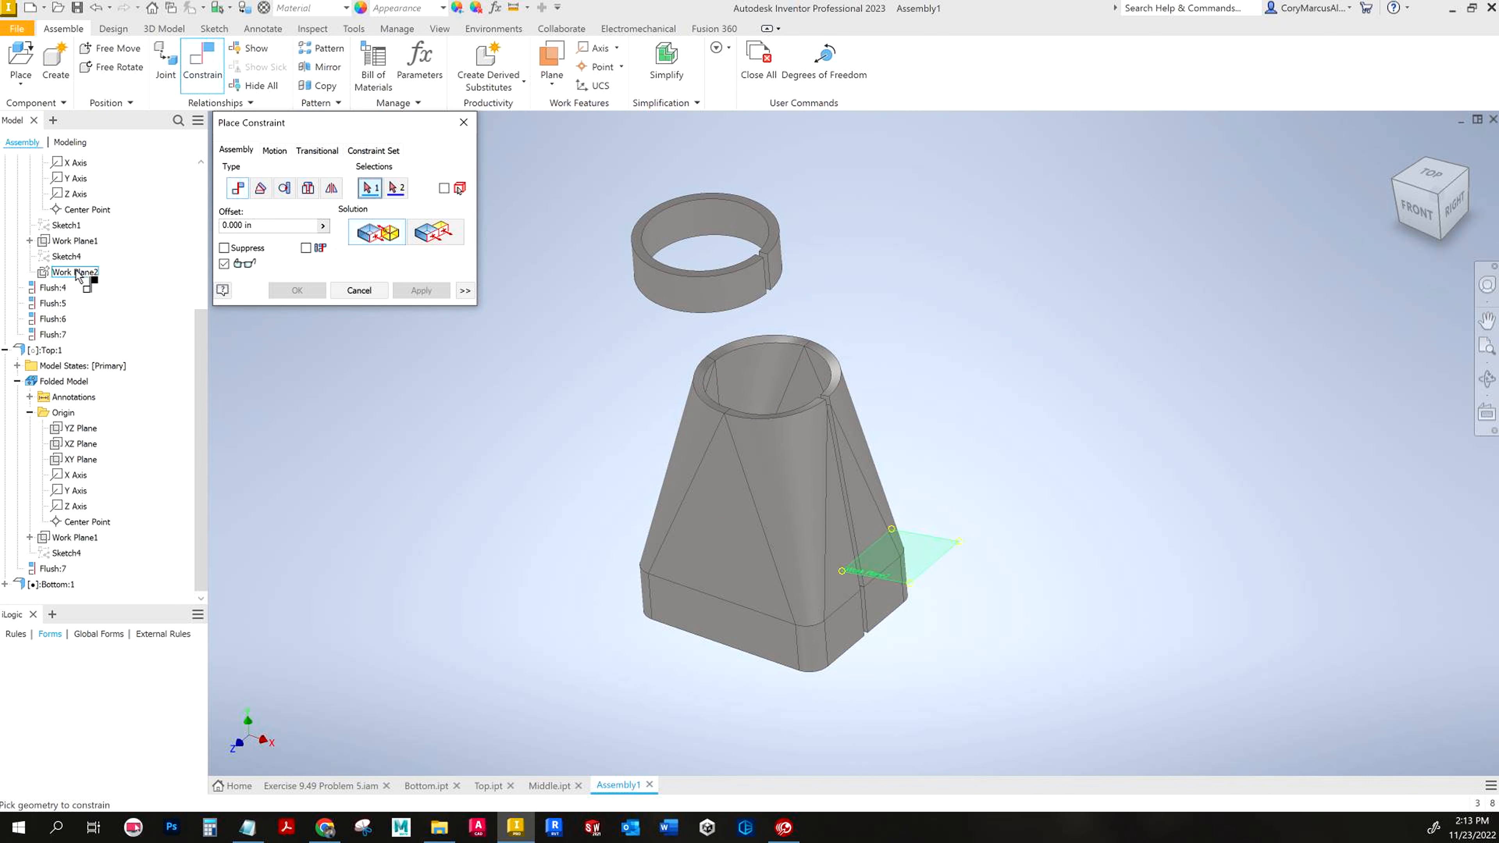
pyautogui.click(75, 241)
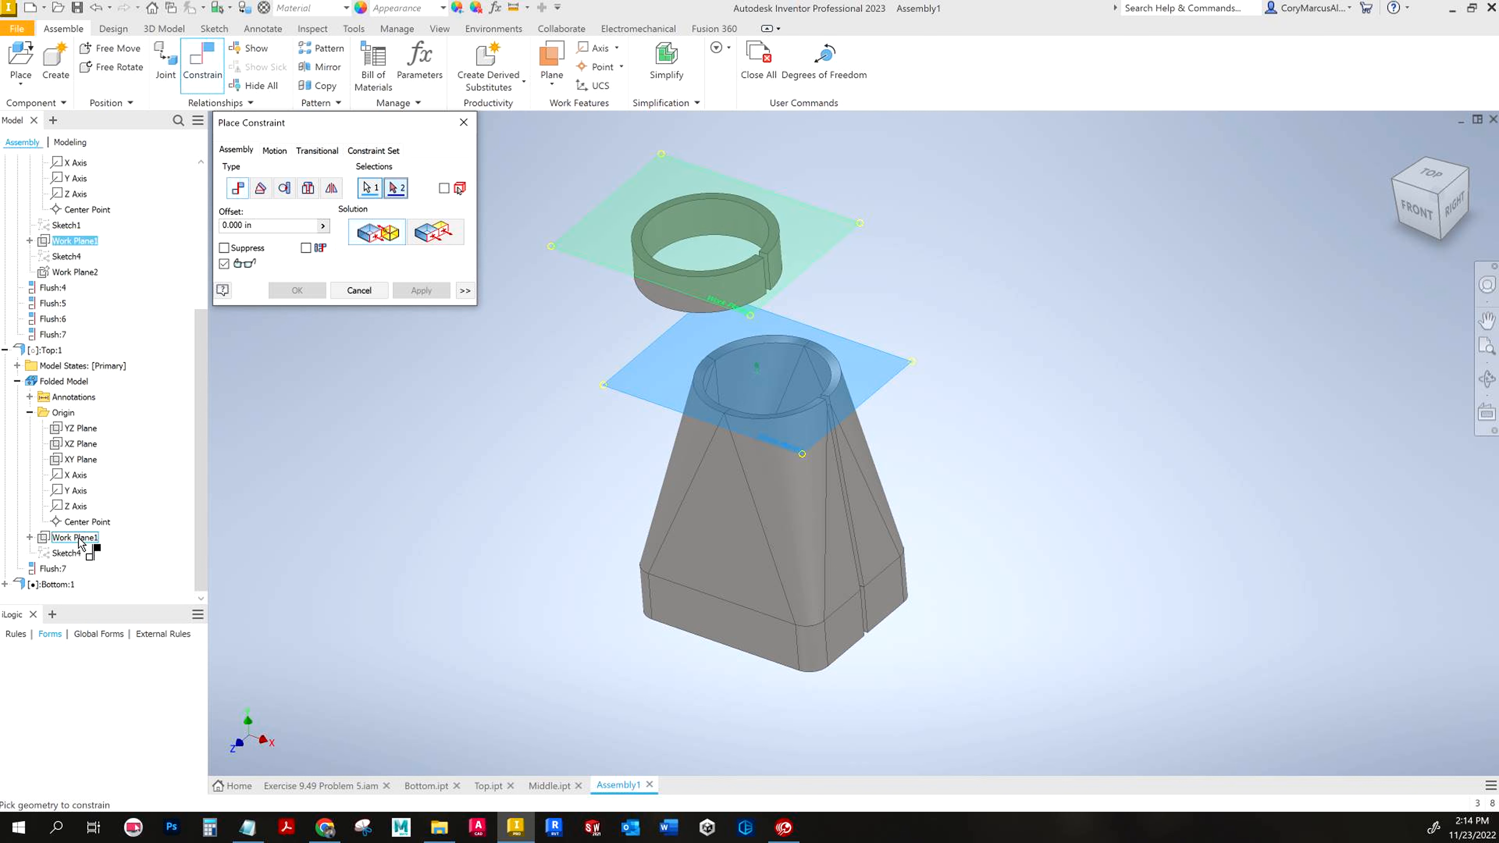
pyautogui.click(77, 443)
pyautogui.click(435, 234)
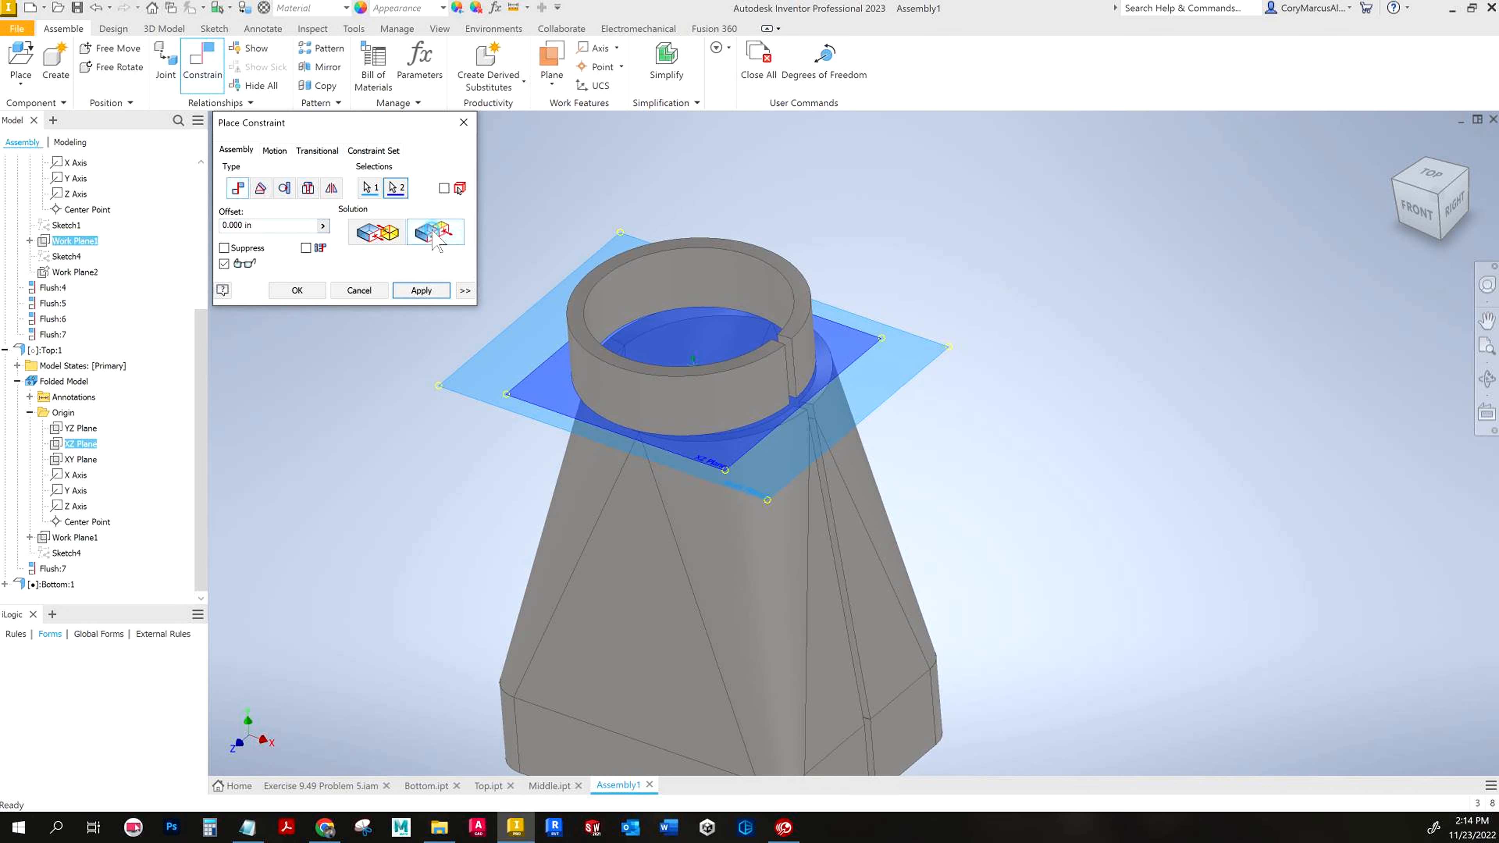
pyautogui.click(420, 290)
pyautogui.press('Escape')
pyautogui.press('Escape')
# Step: Slide the Top ring off the Middle's opening and constrain the two parts' XY planes flush with 0 in offset
pyautogui.moveTo(687, 415); pyautogui.dragTo(425, 390)
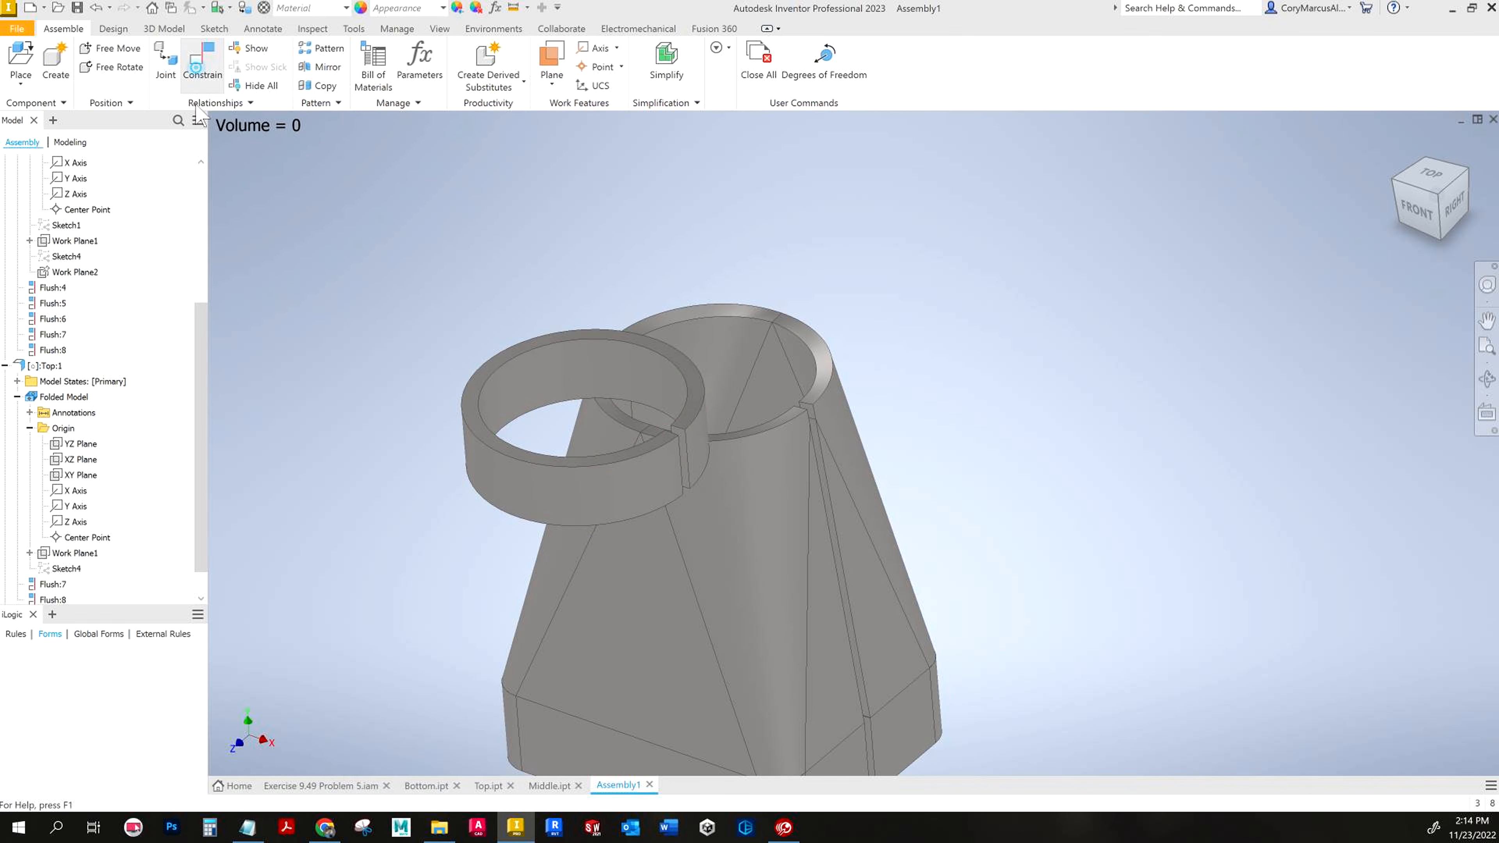
pyautogui.click(203, 62)
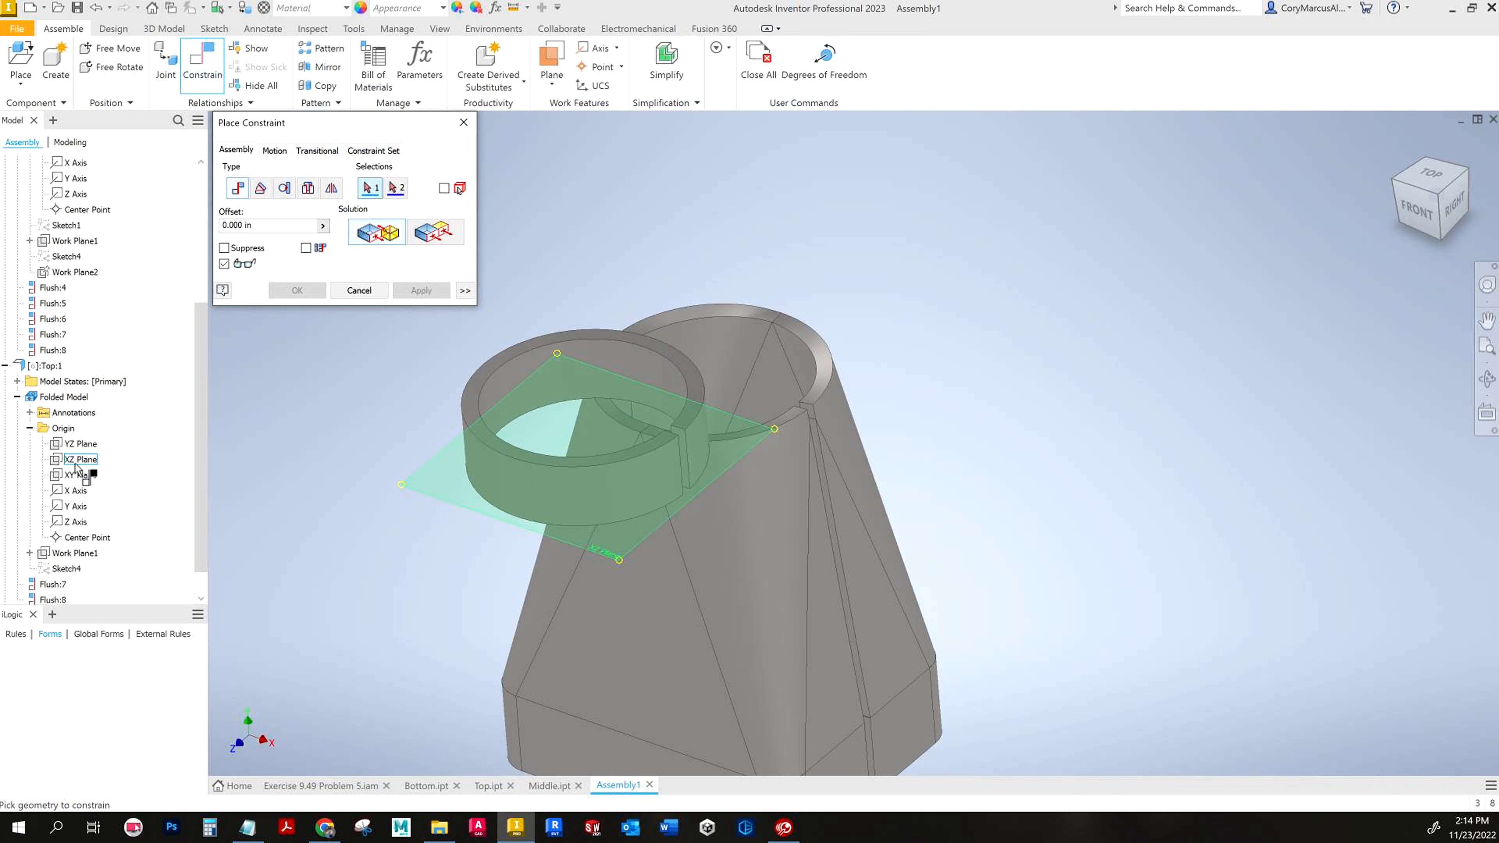
pyautogui.click(74, 474)
pyautogui.scroll(5, 89, 435)
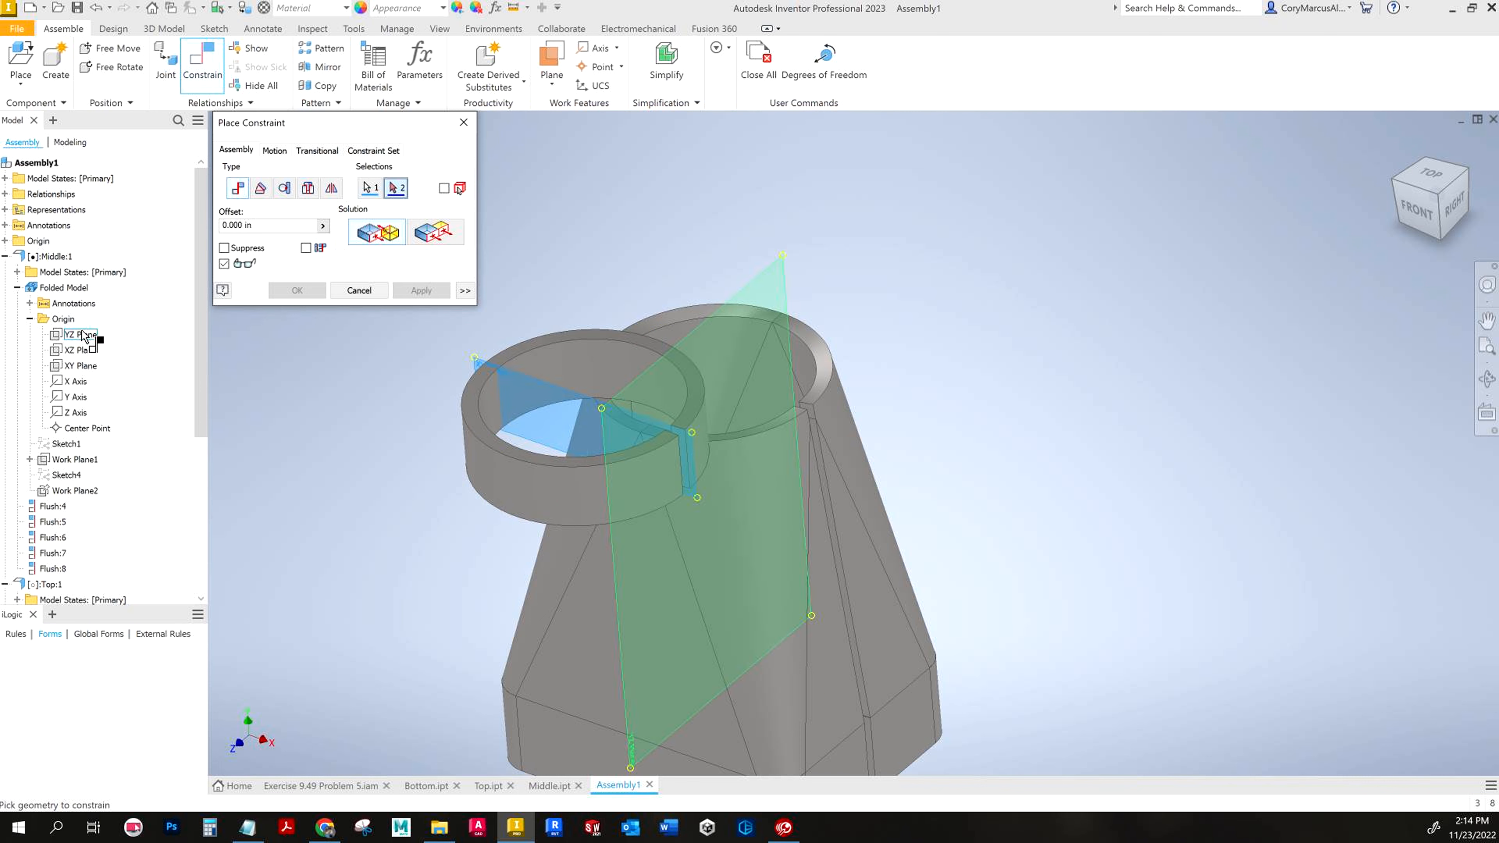
pyautogui.click(81, 366)
pyautogui.click(435, 233)
pyautogui.click(297, 290)
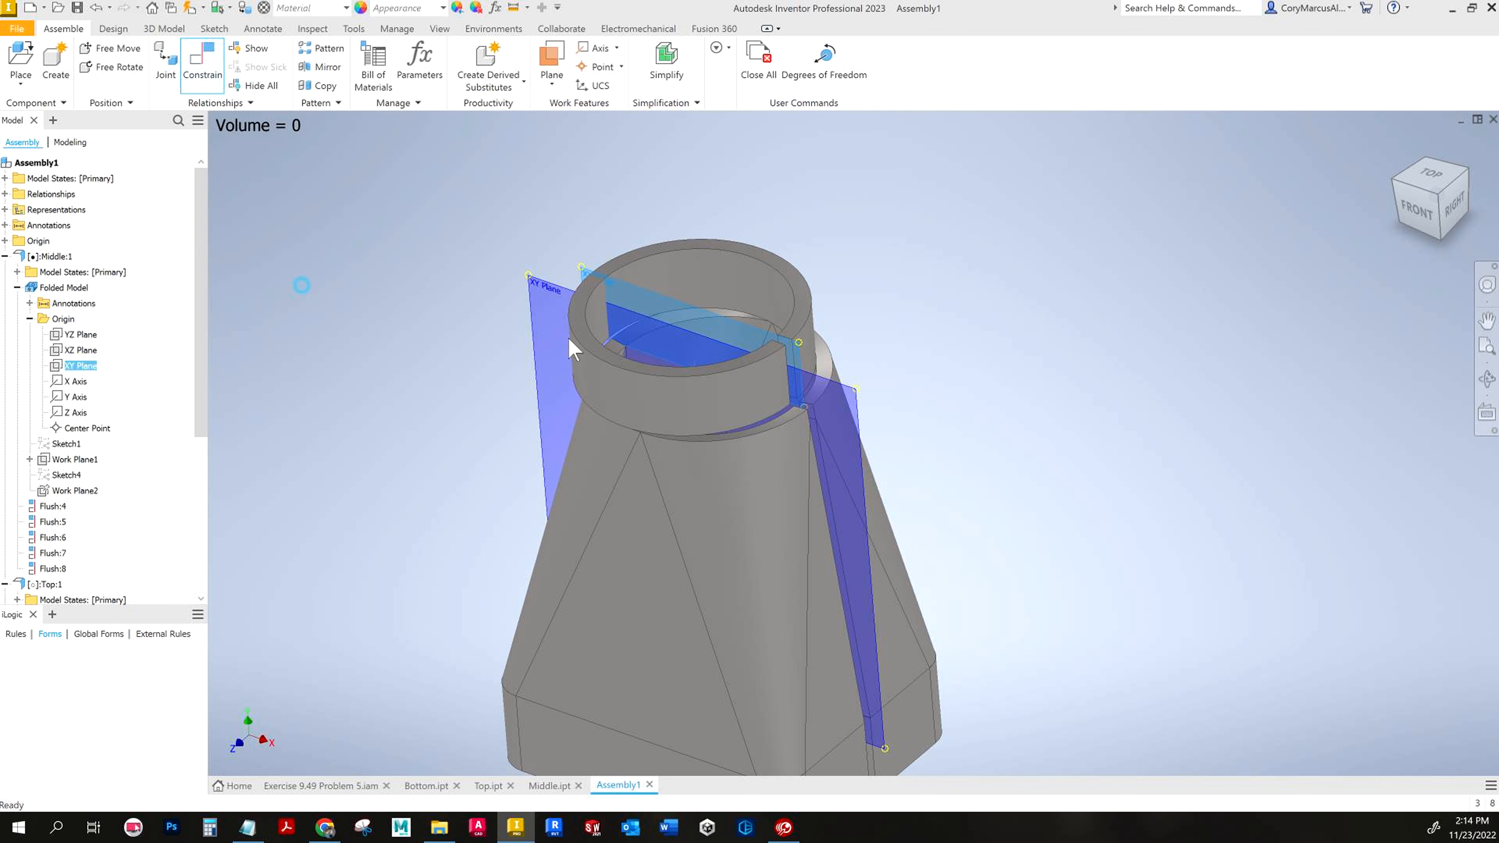
# Step: Inspect the seam between the Top and Middle parts, and open the Middle part in its own file
pyautogui.click(1204, 319)
pyautogui.click(749, 354)
pyautogui.click(979, 278)
pyautogui.scroll(-5, 91, 559)
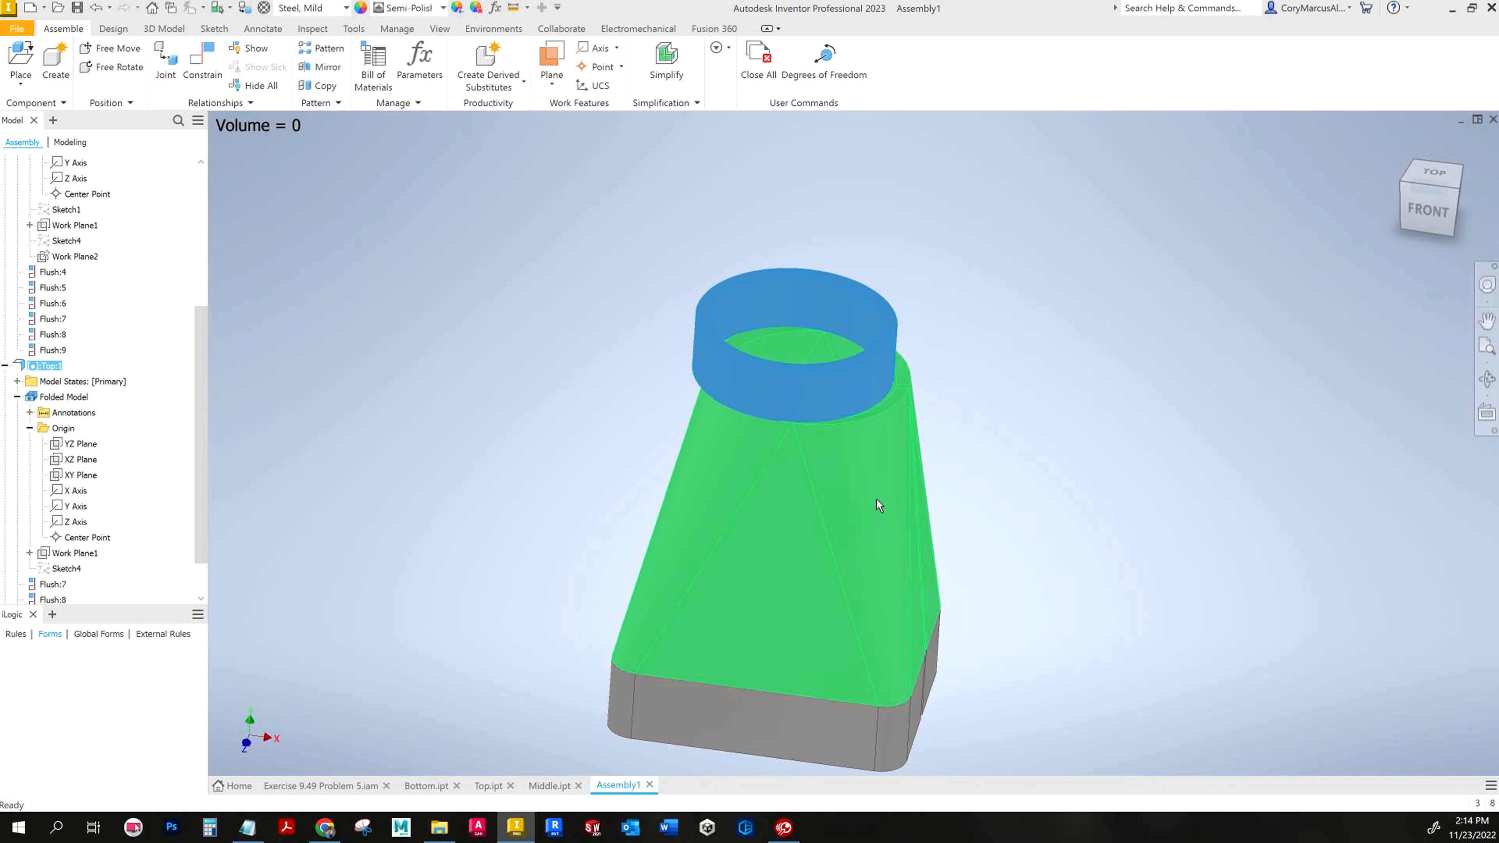
pyautogui.click(864, 507)
pyautogui.rightClick(1067, 229)
pyautogui.click(1022, 361)
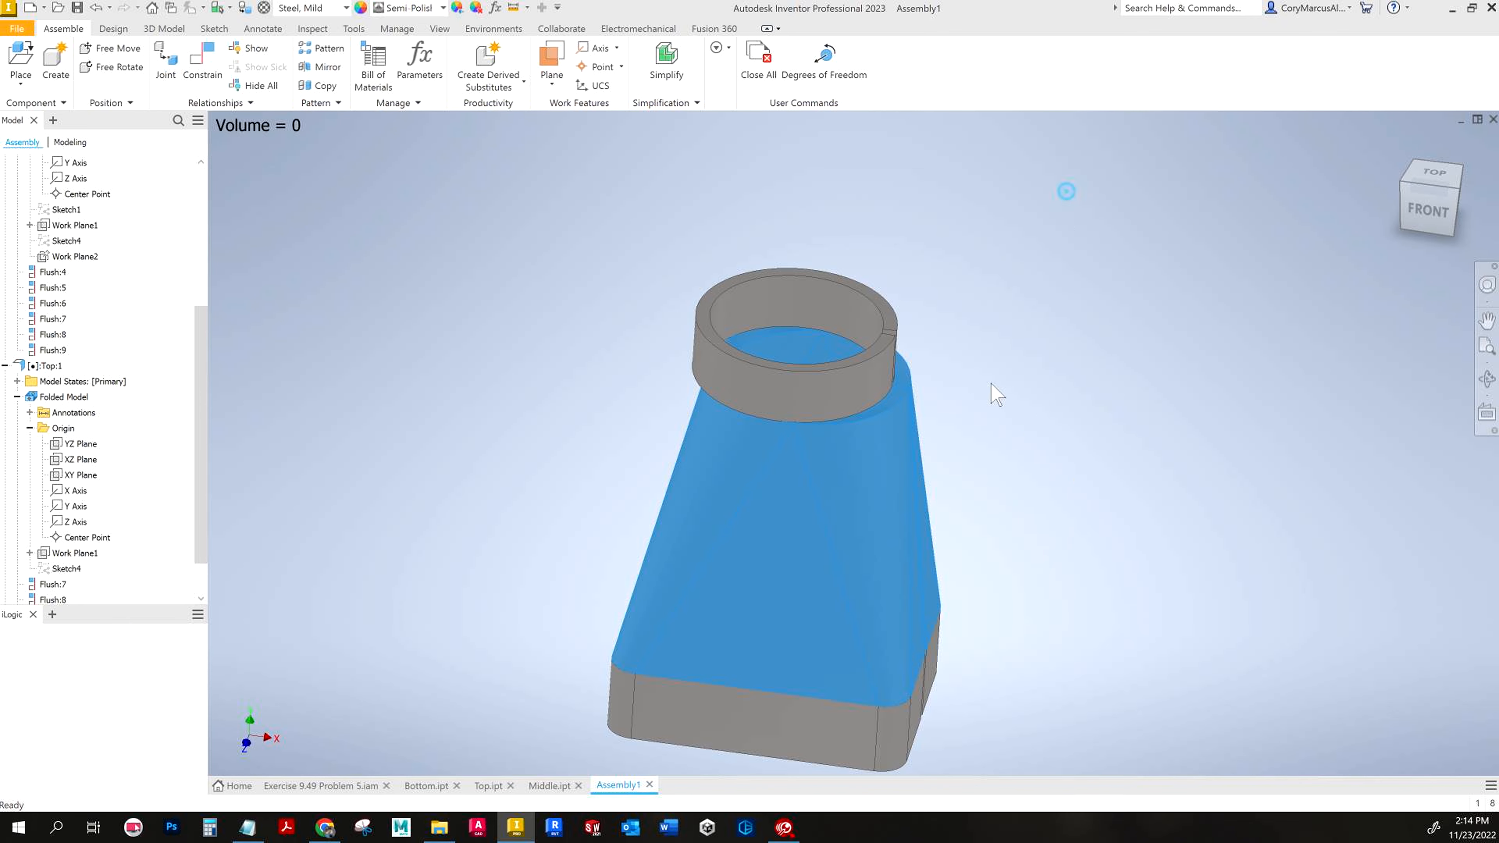
pyautogui.click(18, 232)
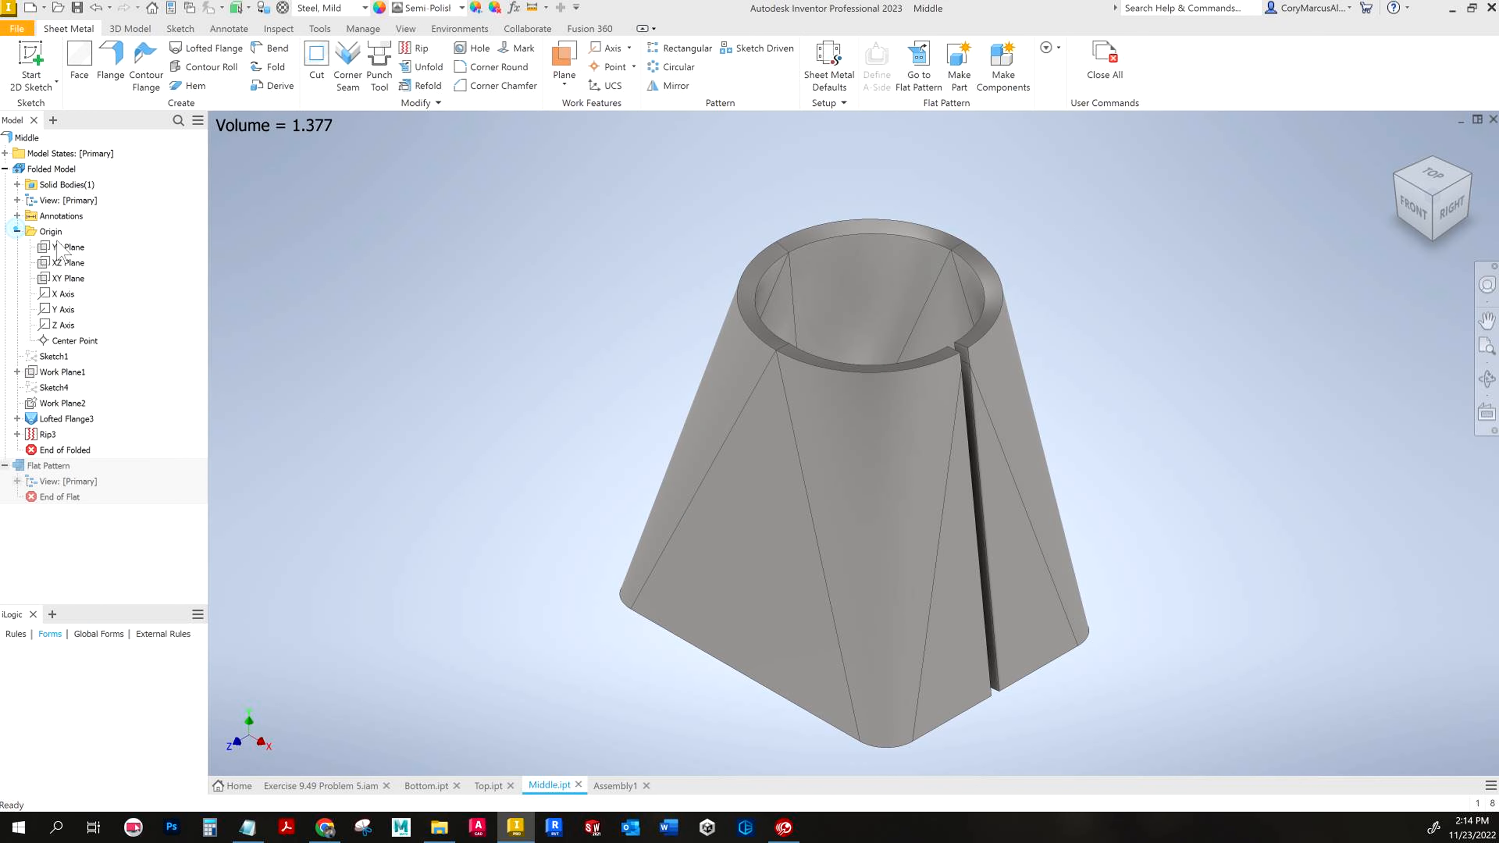
pyautogui.click(69, 247)
pyautogui.keyDown('shift'); pyautogui.moveTo(1416, 549); pyautogui.dragTo(1172, 272, button='middle'); pyautogui.keyUp('shift')
pyautogui.keyDown('shift'); pyautogui.moveTo(439, 421); pyautogui.dragTo(260, 295, button='middle'); pyautogui.keyUp('shift')
pyautogui.click(611, 48)
pyautogui.keyDown('shift'); pyautogui.moveTo(649, 290); pyautogui.dragTo(767, 325, button='middle'); pyautogui.keyUp('shift')
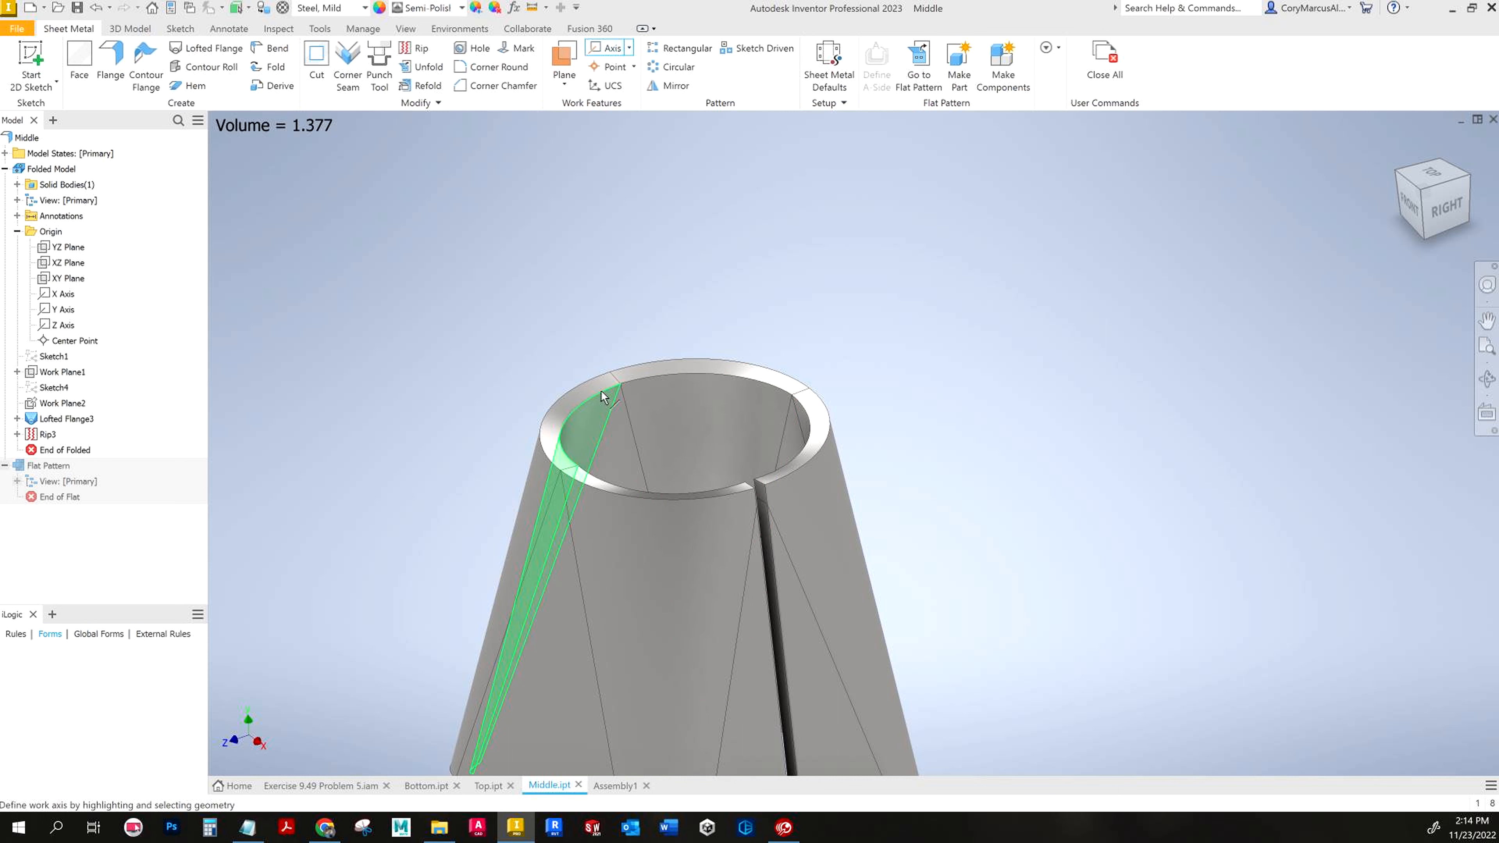
pyautogui.keyDown('shift'); pyautogui.moveTo(652, 437); pyautogui.dragTo(559, 539, button='middle'); pyautogui.keyUp('shift')
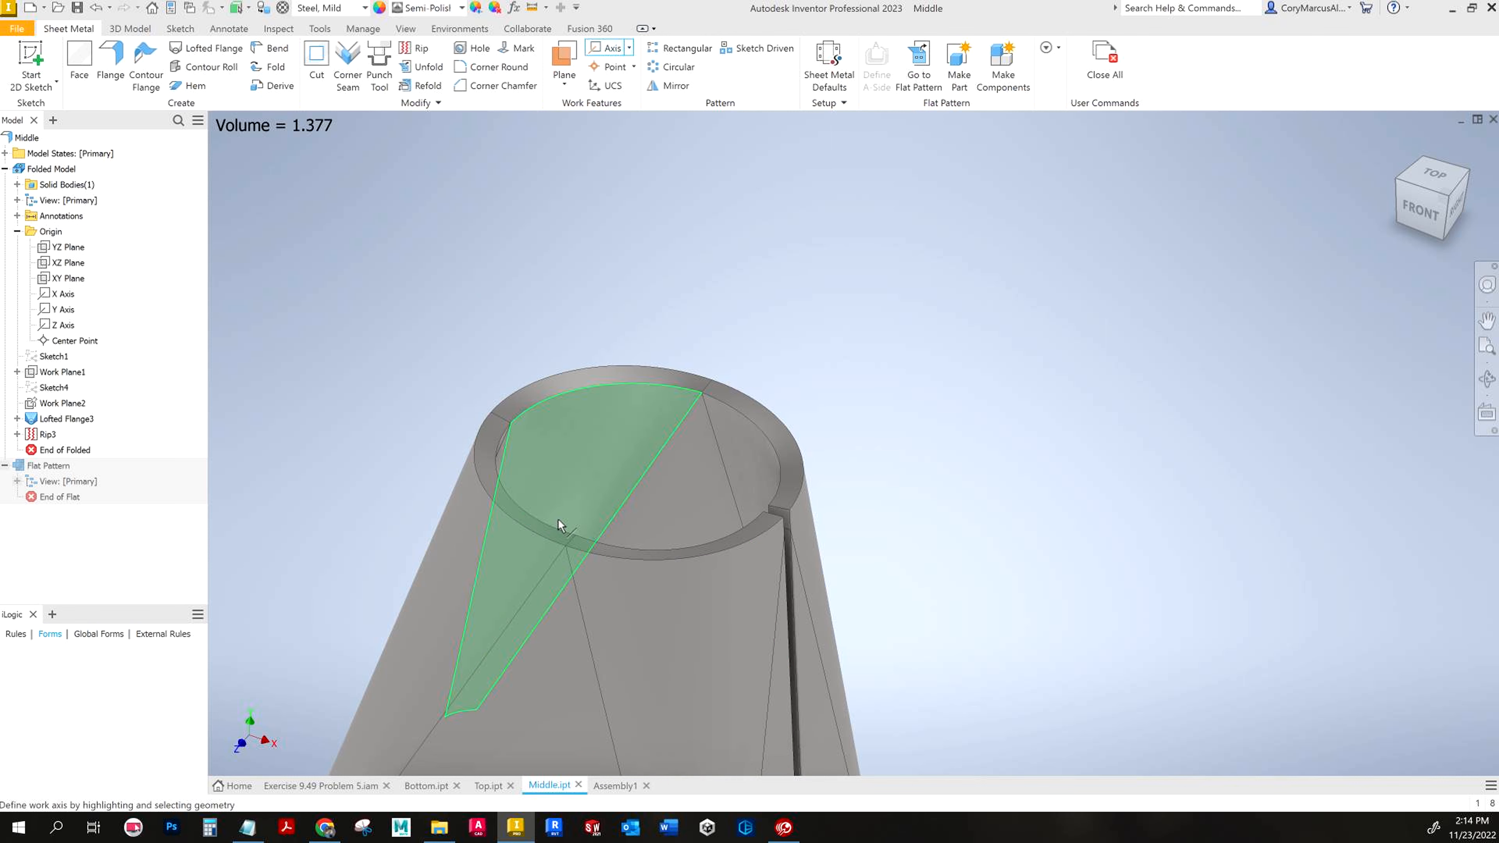
pyautogui.keyDown('shift'); pyautogui.moveTo(559, 519); pyautogui.dragTo(612, 406, button='middle'); pyautogui.keyUp('shift')
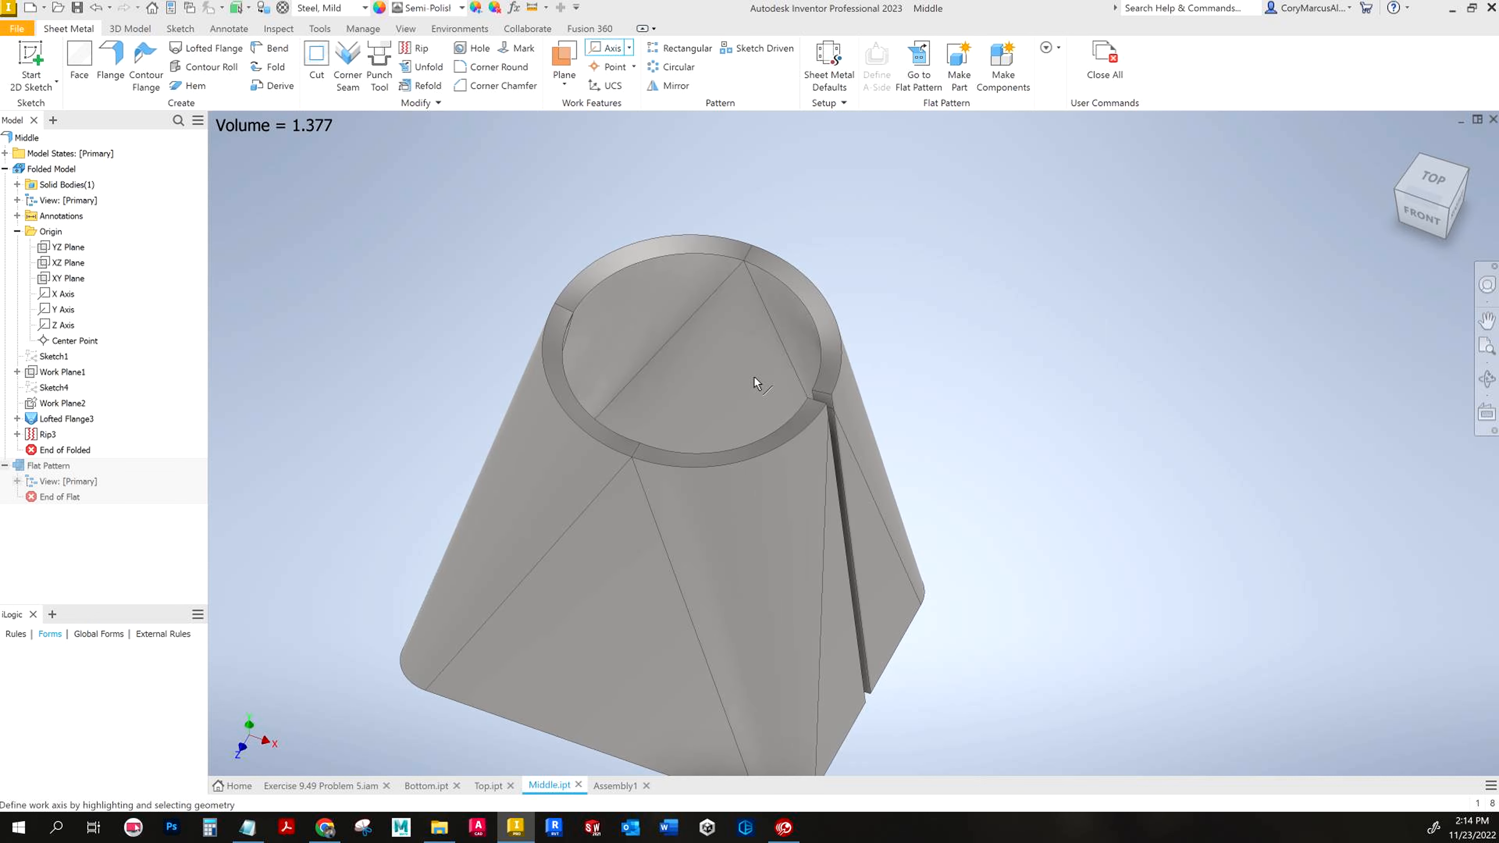
pyautogui.click(618, 261)
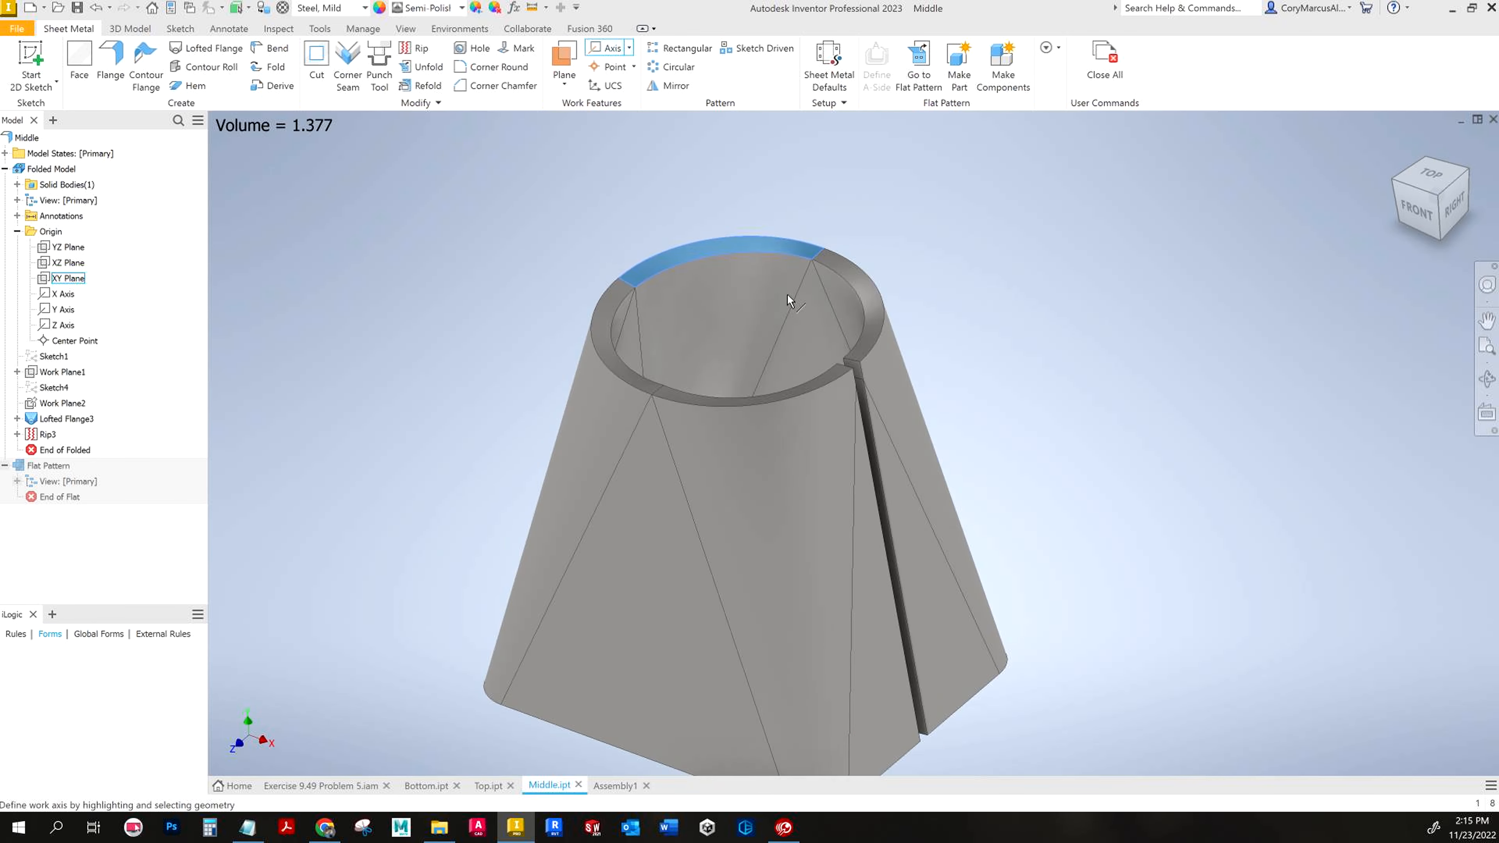
pyautogui.press('Escape')
pyautogui.press('Escape')
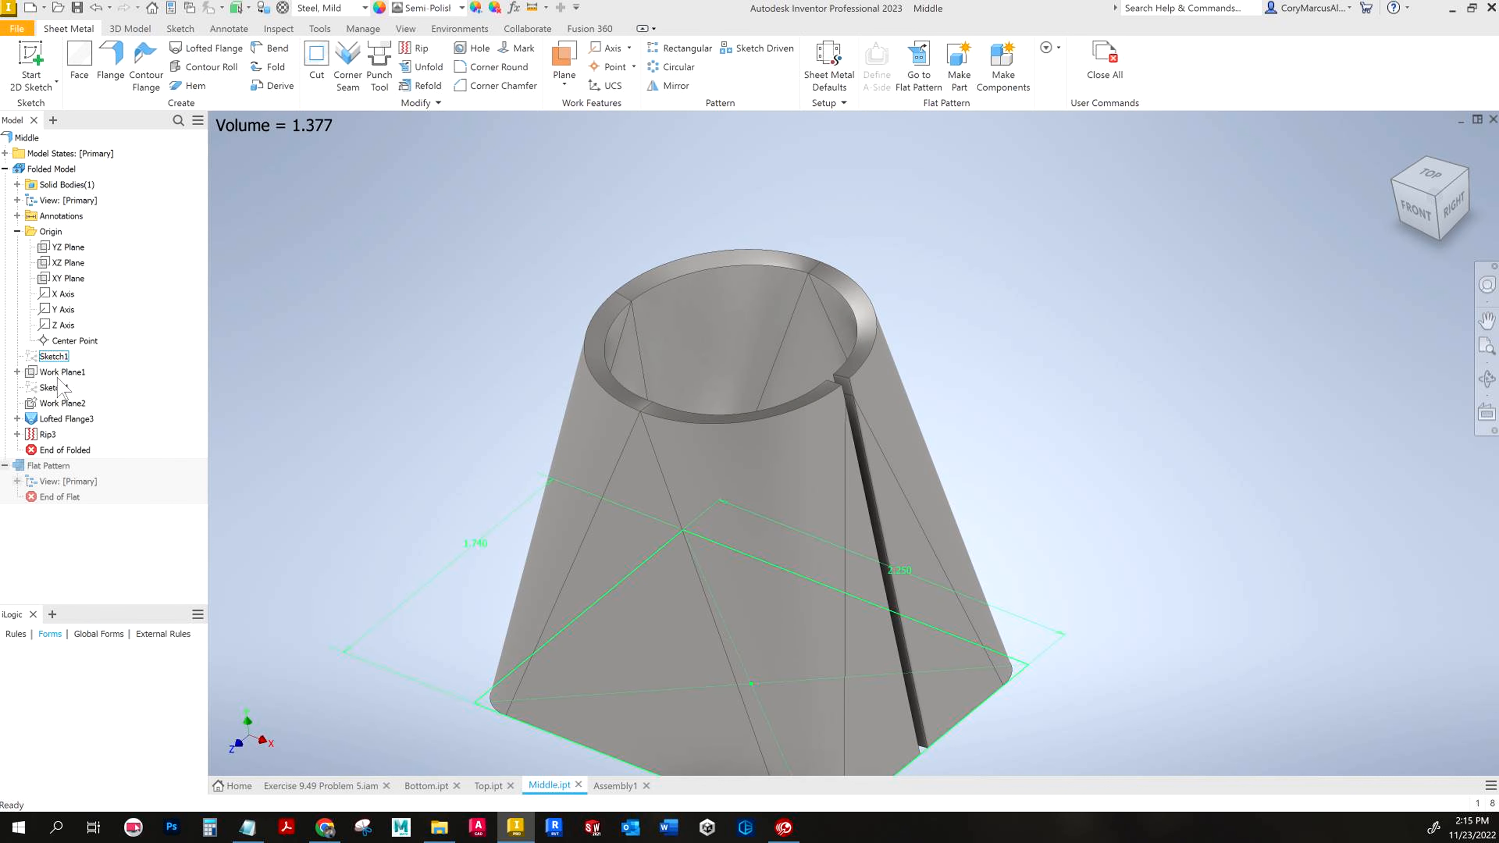
# Step: Make the Middle part's upper circle sketch, used by Lofted Flange3, visible
pyautogui.click(17, 418)
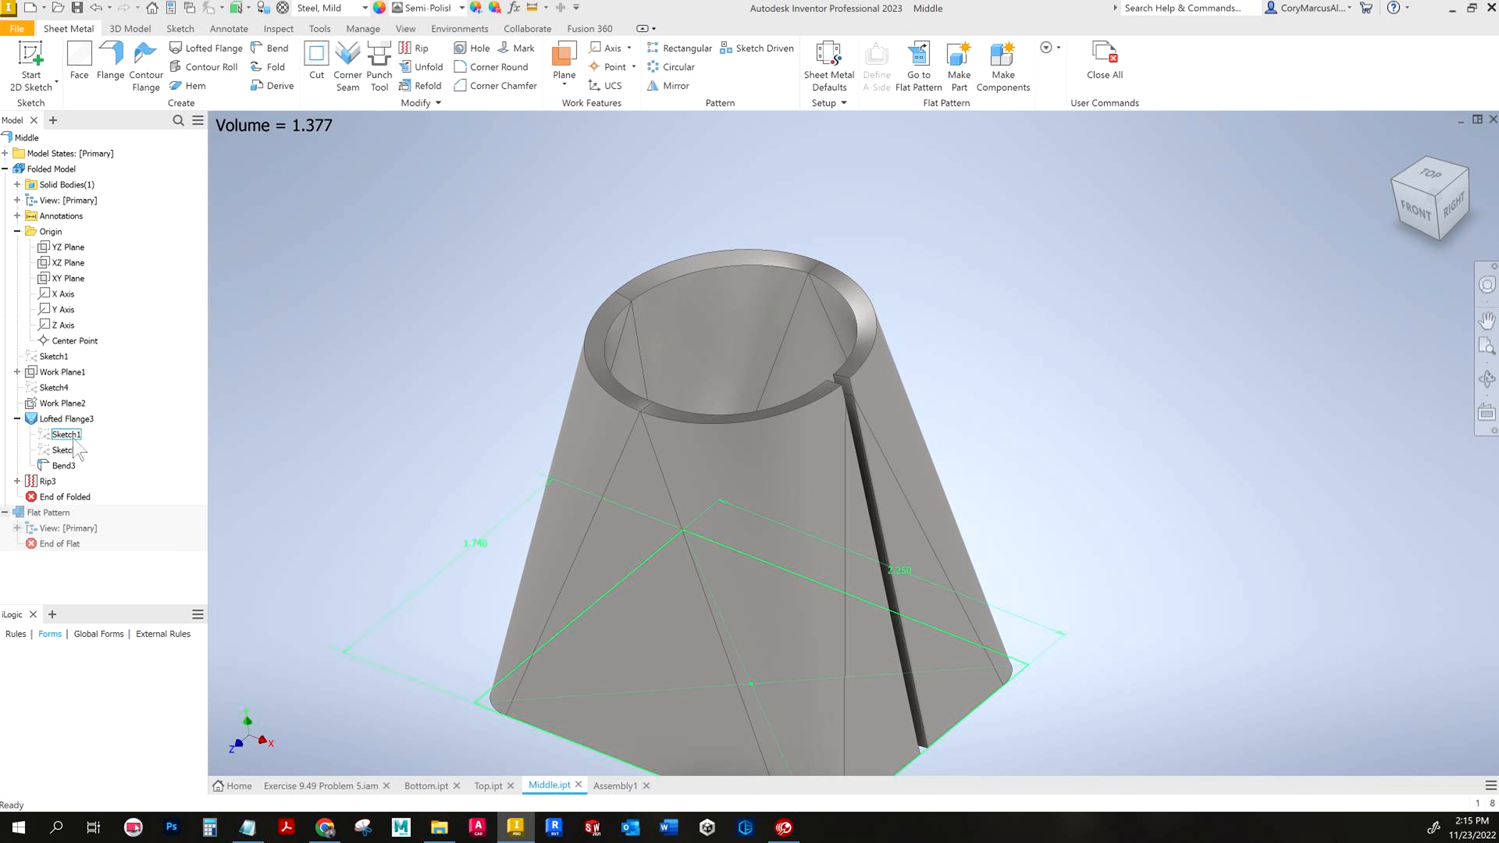
pyautogui.rightClick(65, 451)
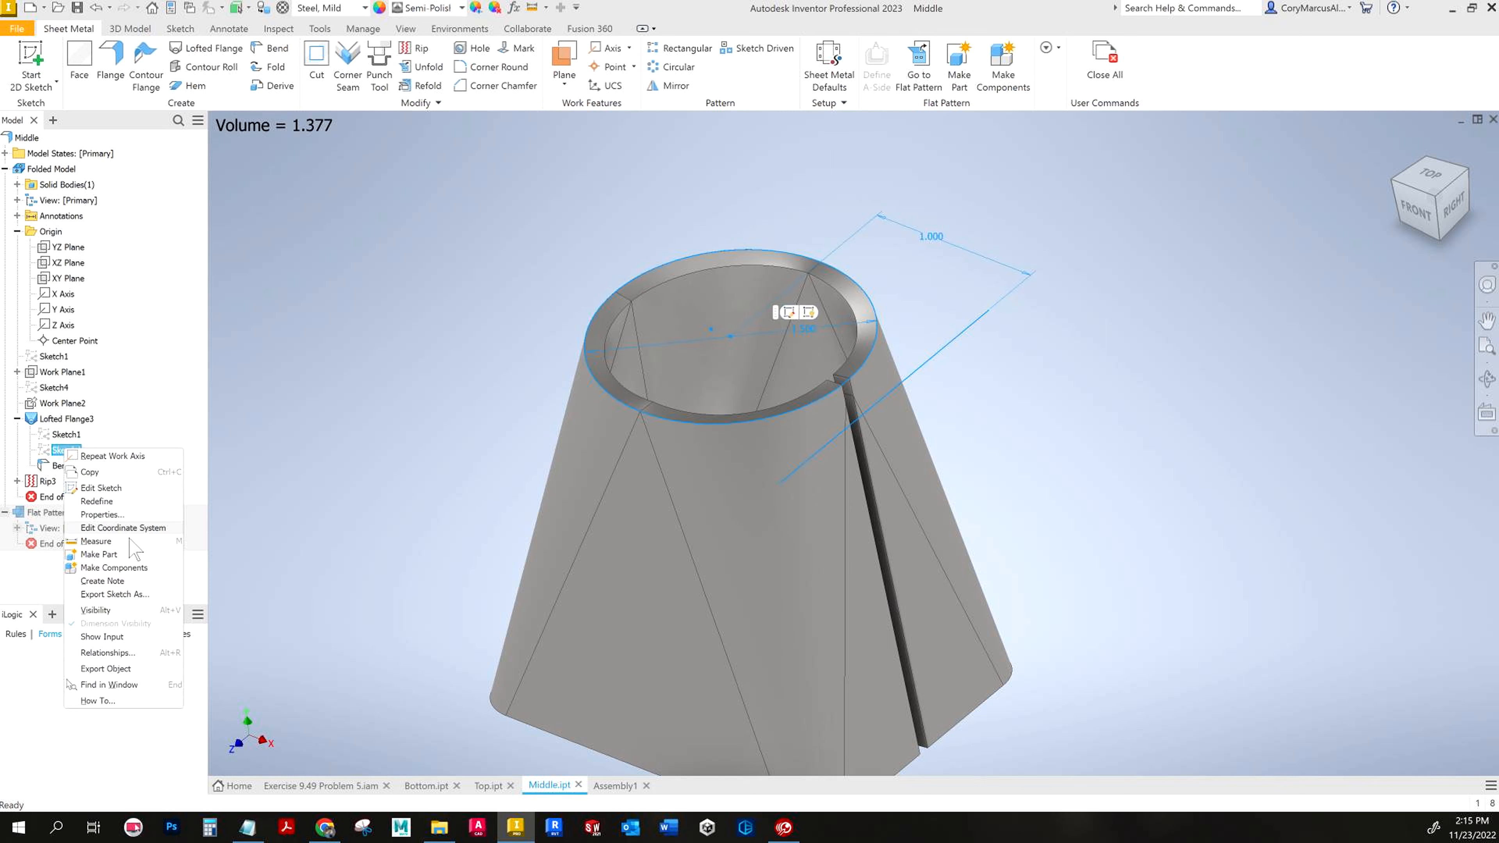
pyautogui.click(105, 611)
# Step: Try to create a work axis through the upper circle's center normal to the XY plane, and undo it
pyautogui.click(529, 345)
pyautogui.keyDown('shift'); pyautogui.moveTo(759, 222); pyautogui.dragTo(841, 195, button='middle'); pyautogui.keyUp('shift')
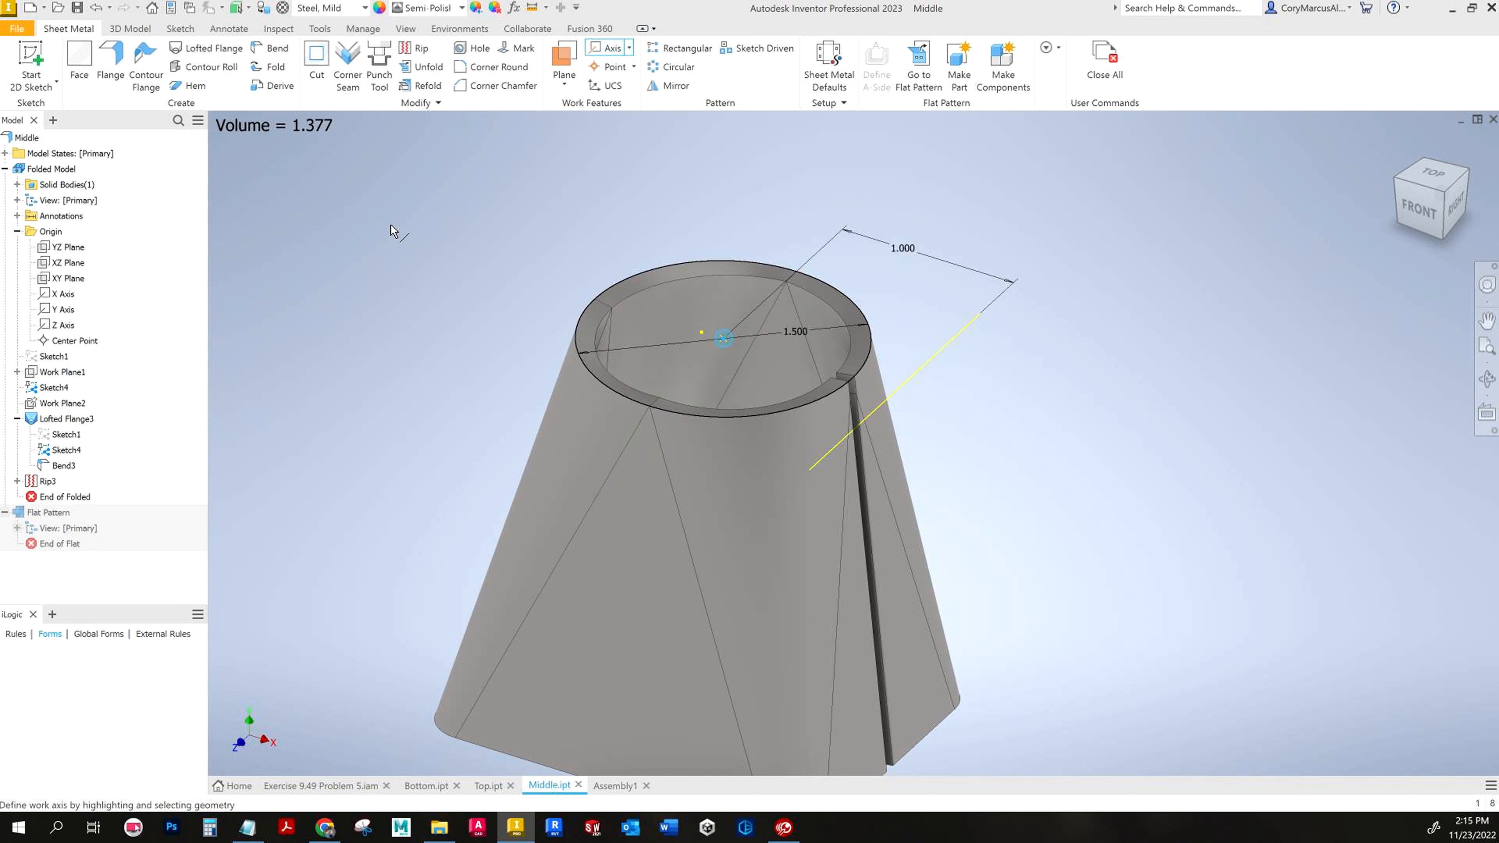
pyautogui.keyDown('shift'); pyautogui.moveTo(237, 282); pyautogui.dragTo(71, 272, button='middle'); pyautogui.keyUp('shift')
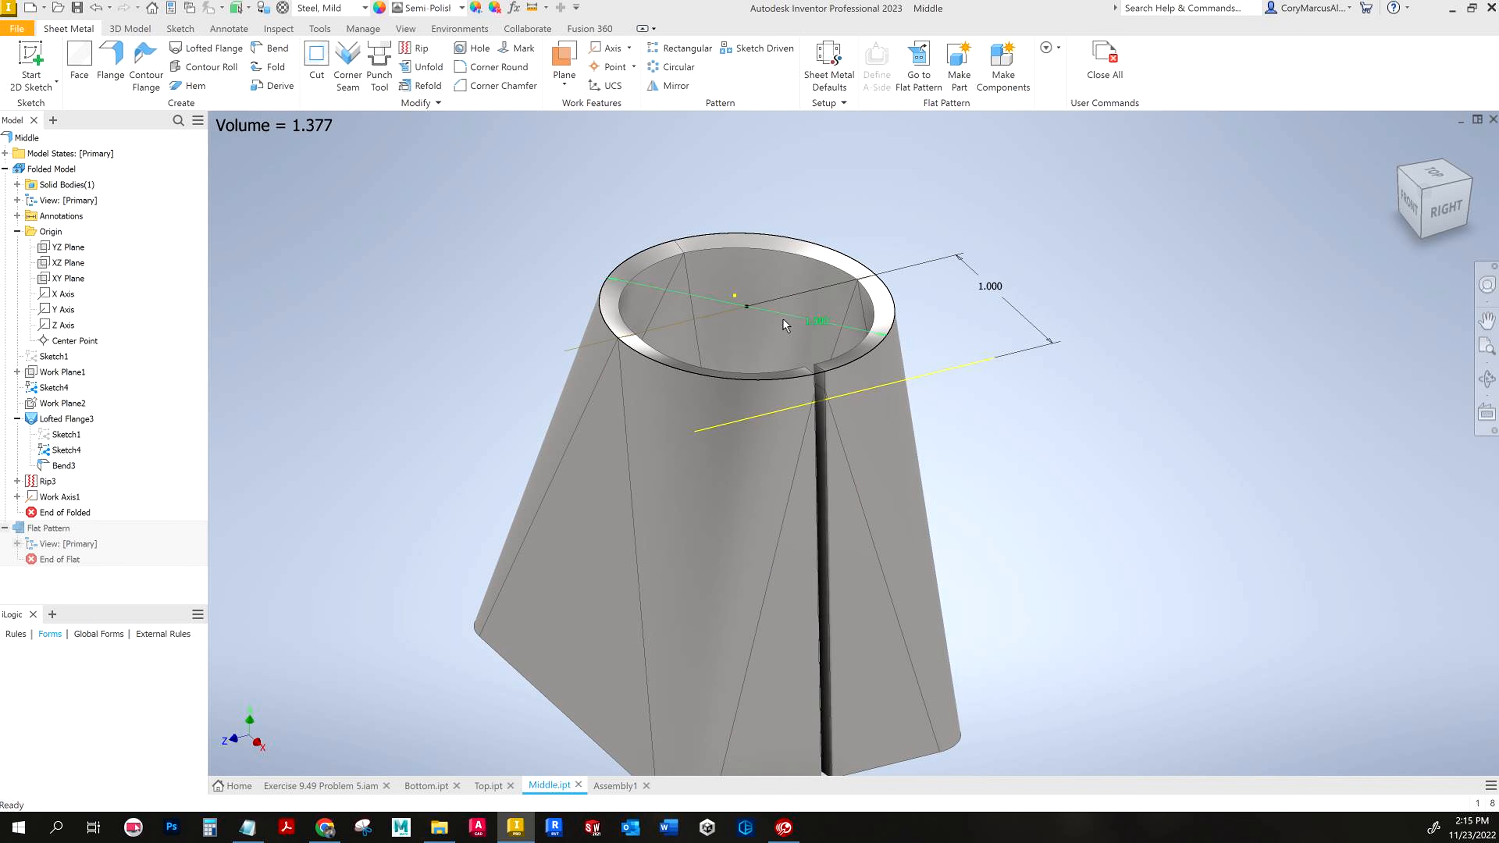
pyautogui.hotkey('ctrl', 'z')
# Step: Create a work axis through the upper circle's center point, perpendicular to the Middle part's XZ plane
pyautogui.click(608, 49)
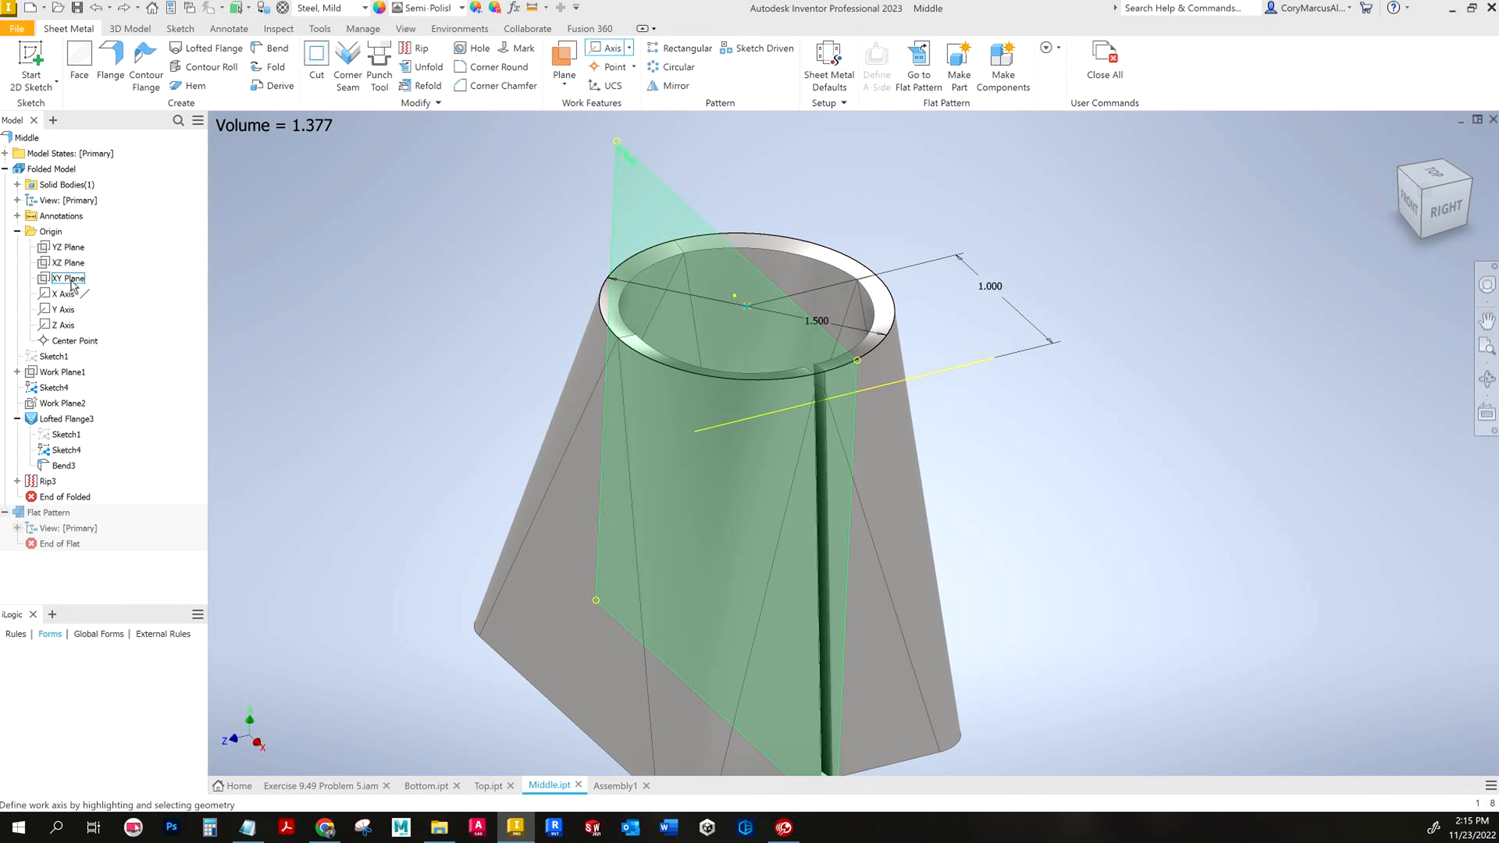
pyautogui.click(69, 263)
pyautogui.keyDown('shift'); pyautogui.moveTo(850, 383); pyautogui.dragTo(1027, 404, button='middle'); pyautogui.keyUp('shift')
pyautogui.click(74, 264)
pyautogui.press('pageup')
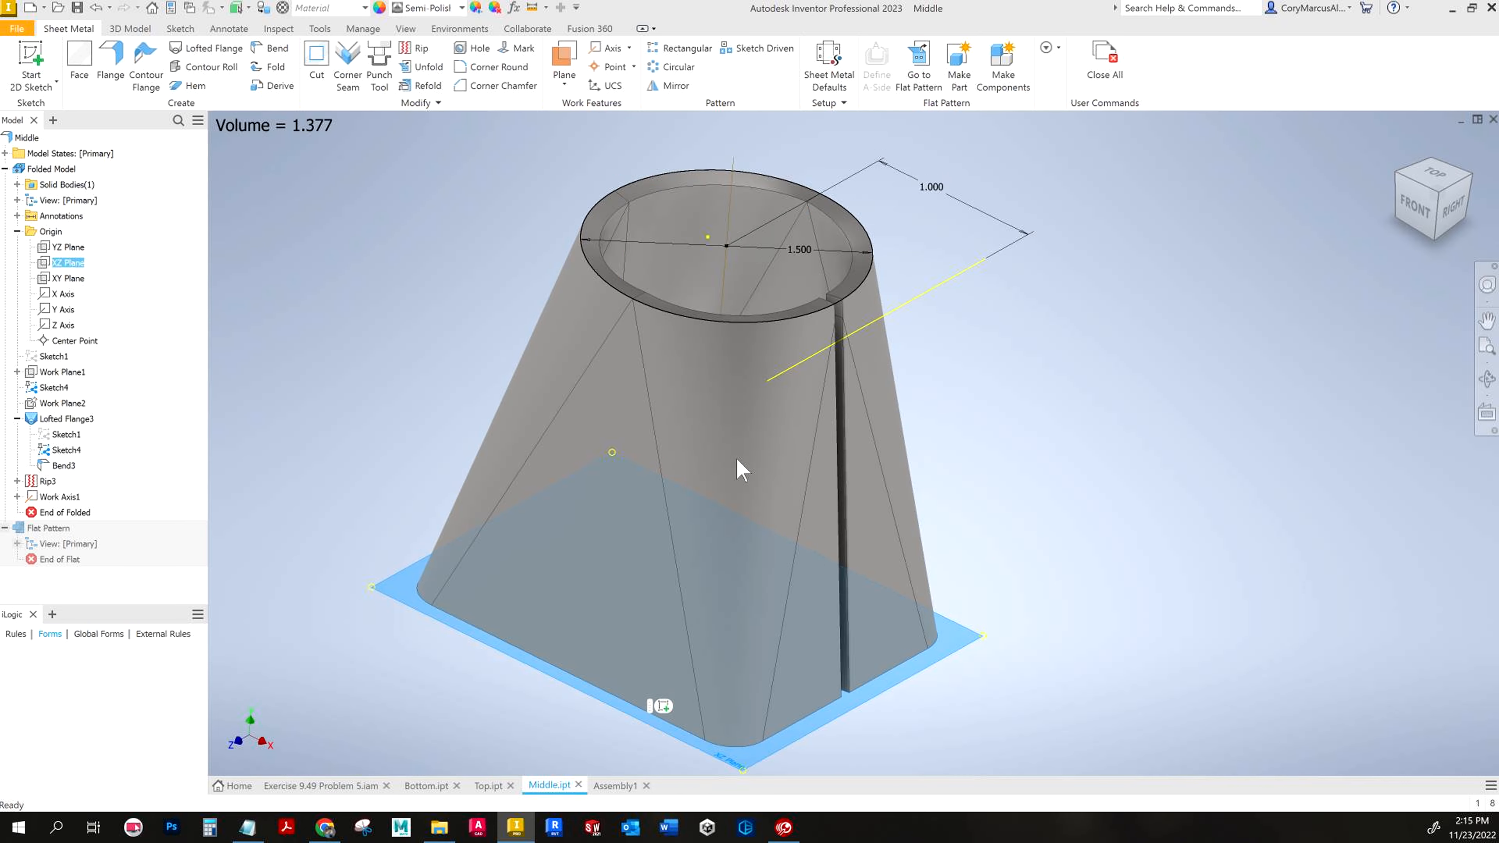
# Step: Hide the Middle part's upper circle sketch, Sketch4
pyautogui.keyDown('shift'); pyautogui.moveTo(801, 422); pyautogui.dragTo(856, 355, button='middle'); pyautogui.keyUp('shift')
pyautogui.click(1130, 484)
pyautogui.rightClick(55, 387)
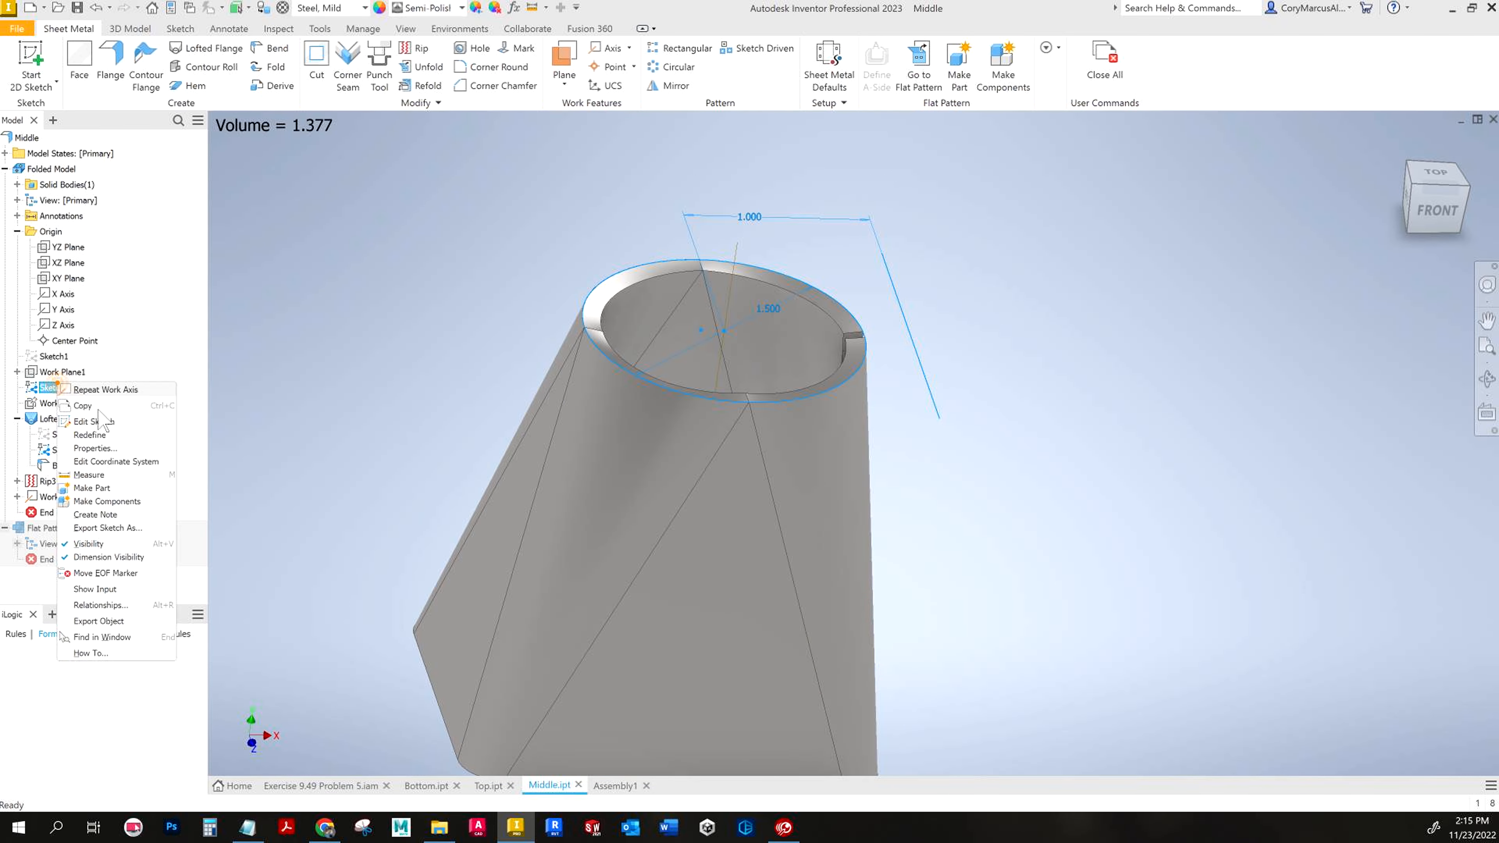
pyautogui.click(104, 545)
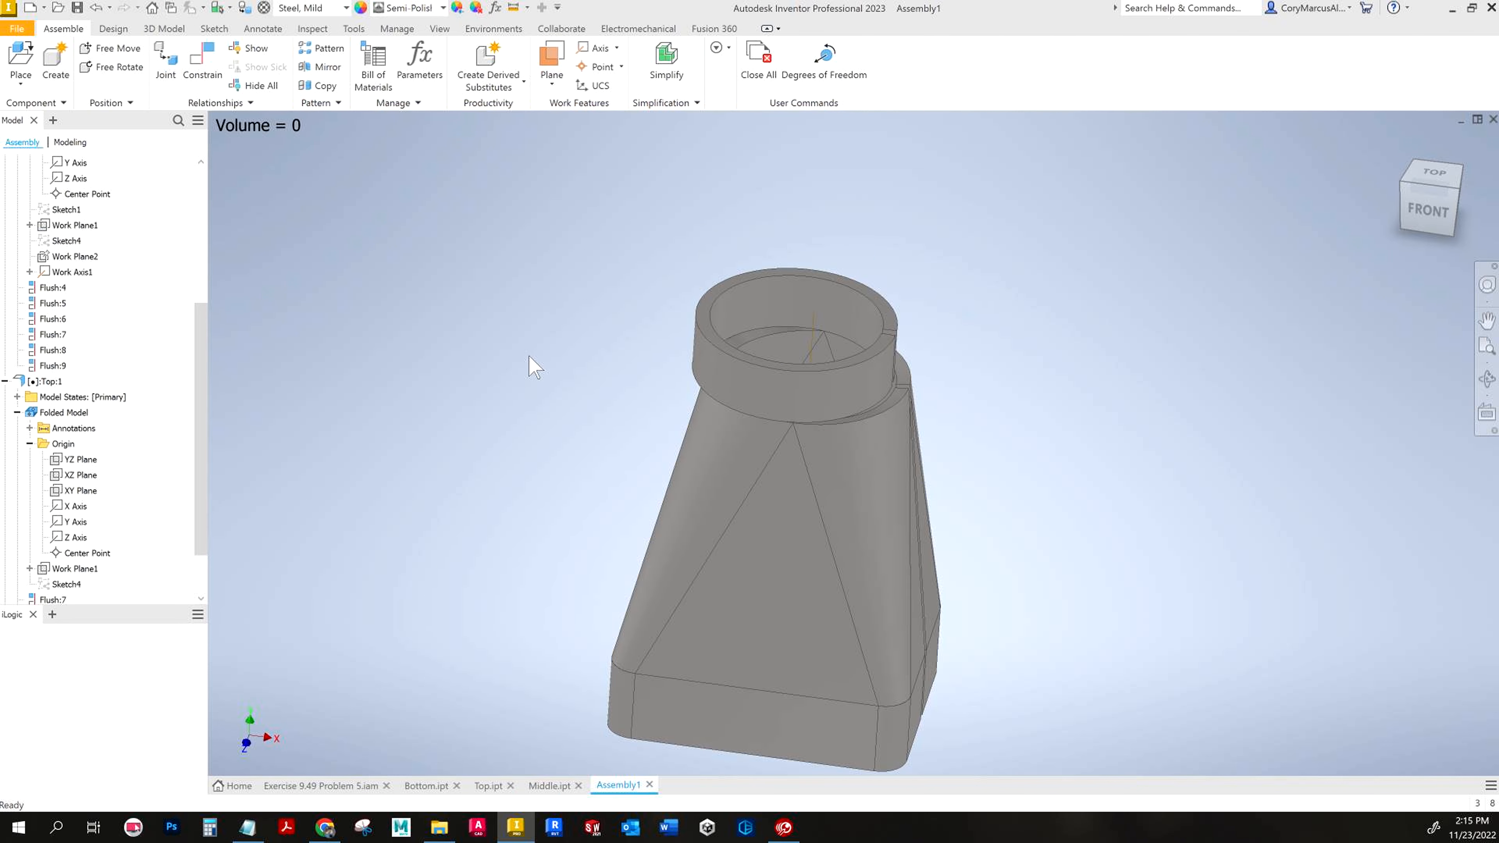
# Step: In Assembly1, edit the Top's YZ-plane flush constraint into a mate with the Middle's Work Axis1 at 0 in offset
pyautogui.keyDown('shift'); pyautogui.moveTo(364, 248); pyautogui.dragTo(532, 296, button='middle'); pyautogui.keyUp('shift')
pyautogui.click(732, 372)
pyautogui.keyDown('shift'); pyautogui.moveTo(475, 454); pyautogui.dragTo(460, 423, button='middle'); pyautogui.keyUp('shift')
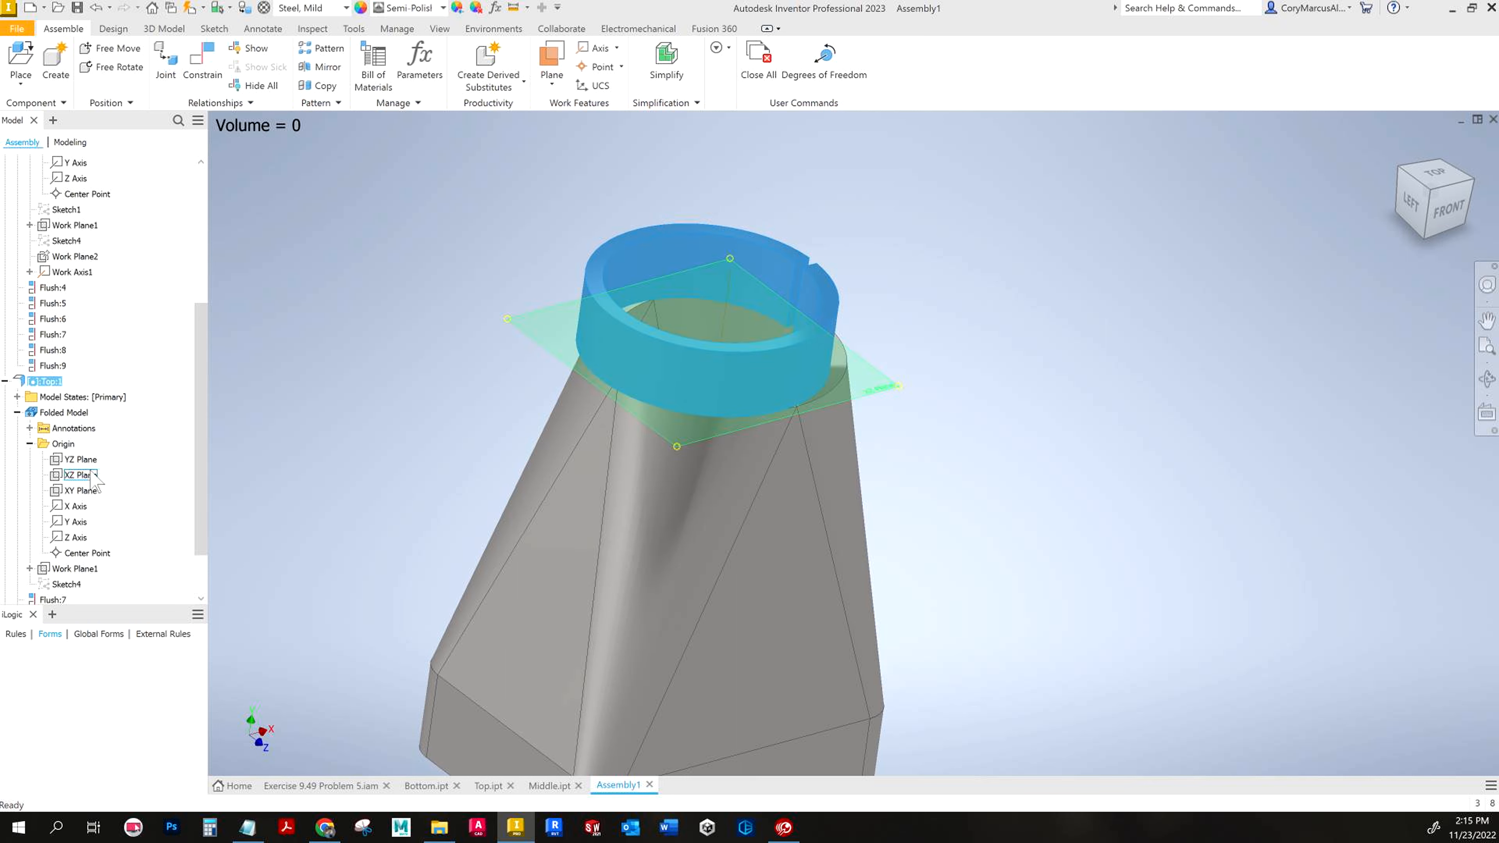
pyautogui.scroll(-2, 98, 453)
pyautogui.click(53, 569)
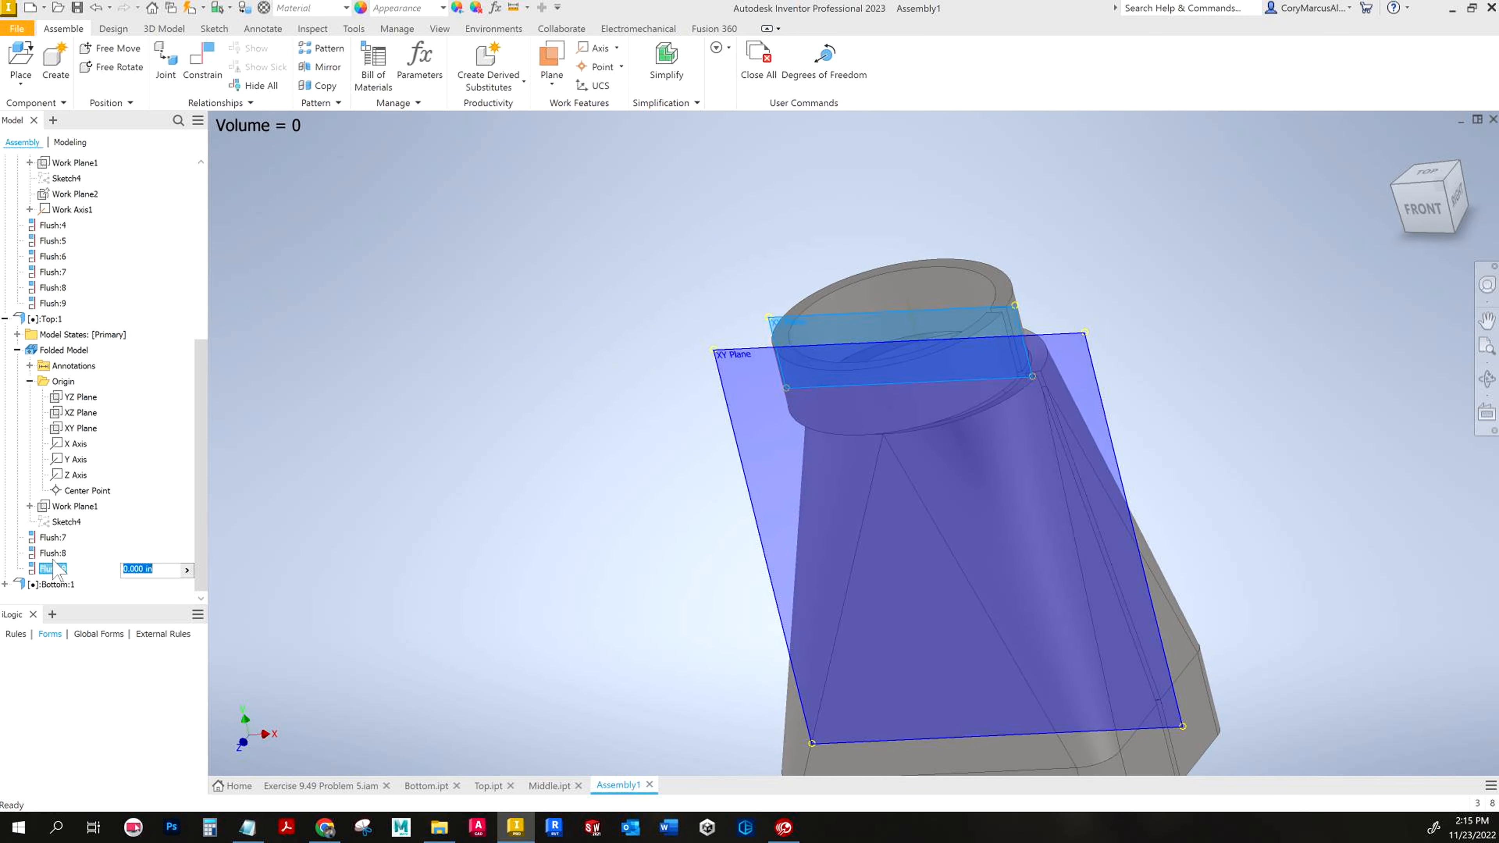
pyautogui.click(46, 554)
pyautogui.click(52, 537)
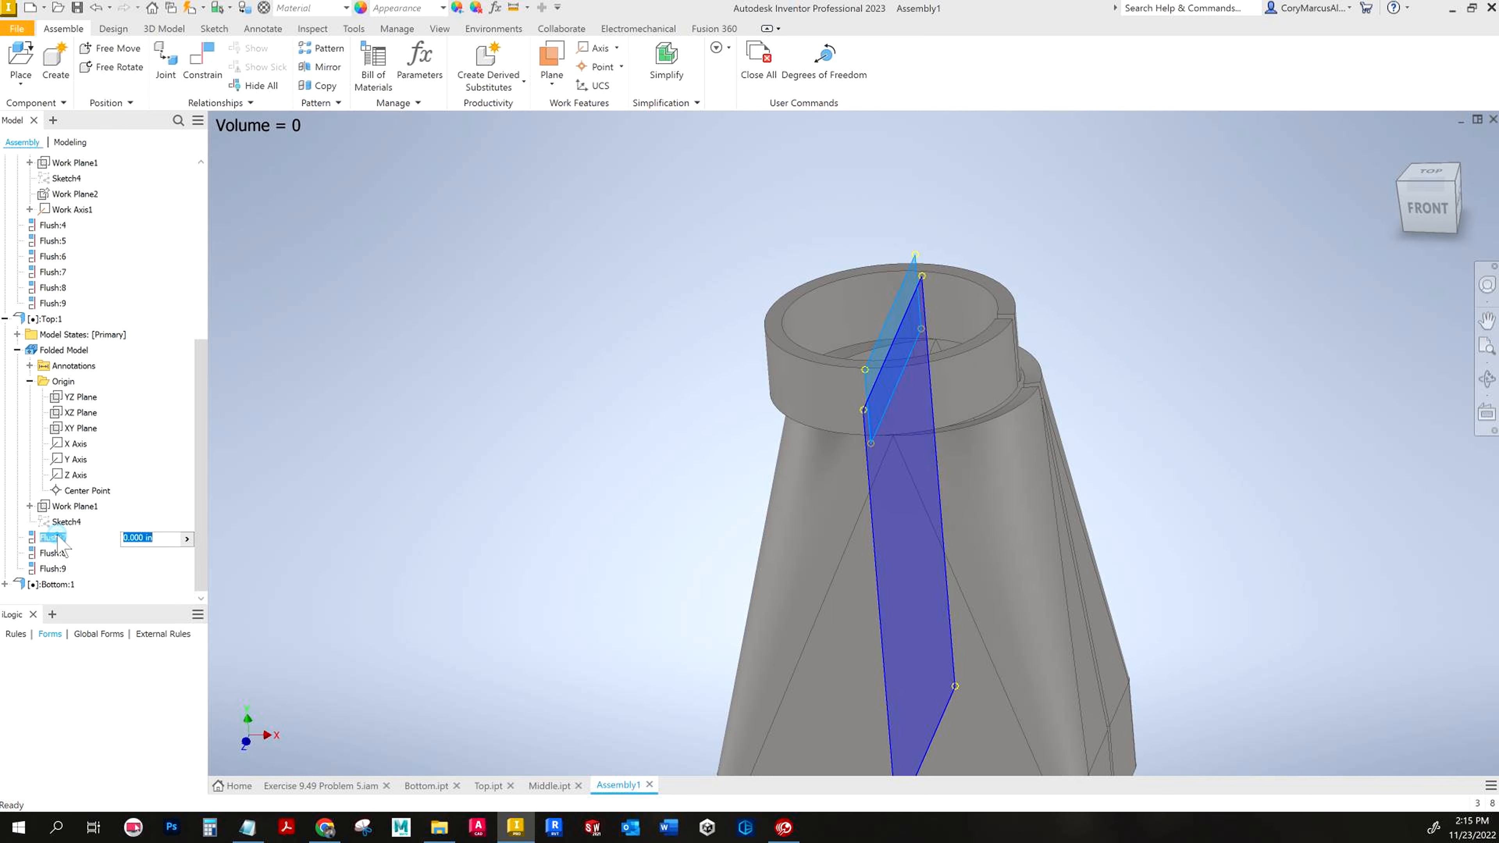
pyautogui.rightClick(56, 537)
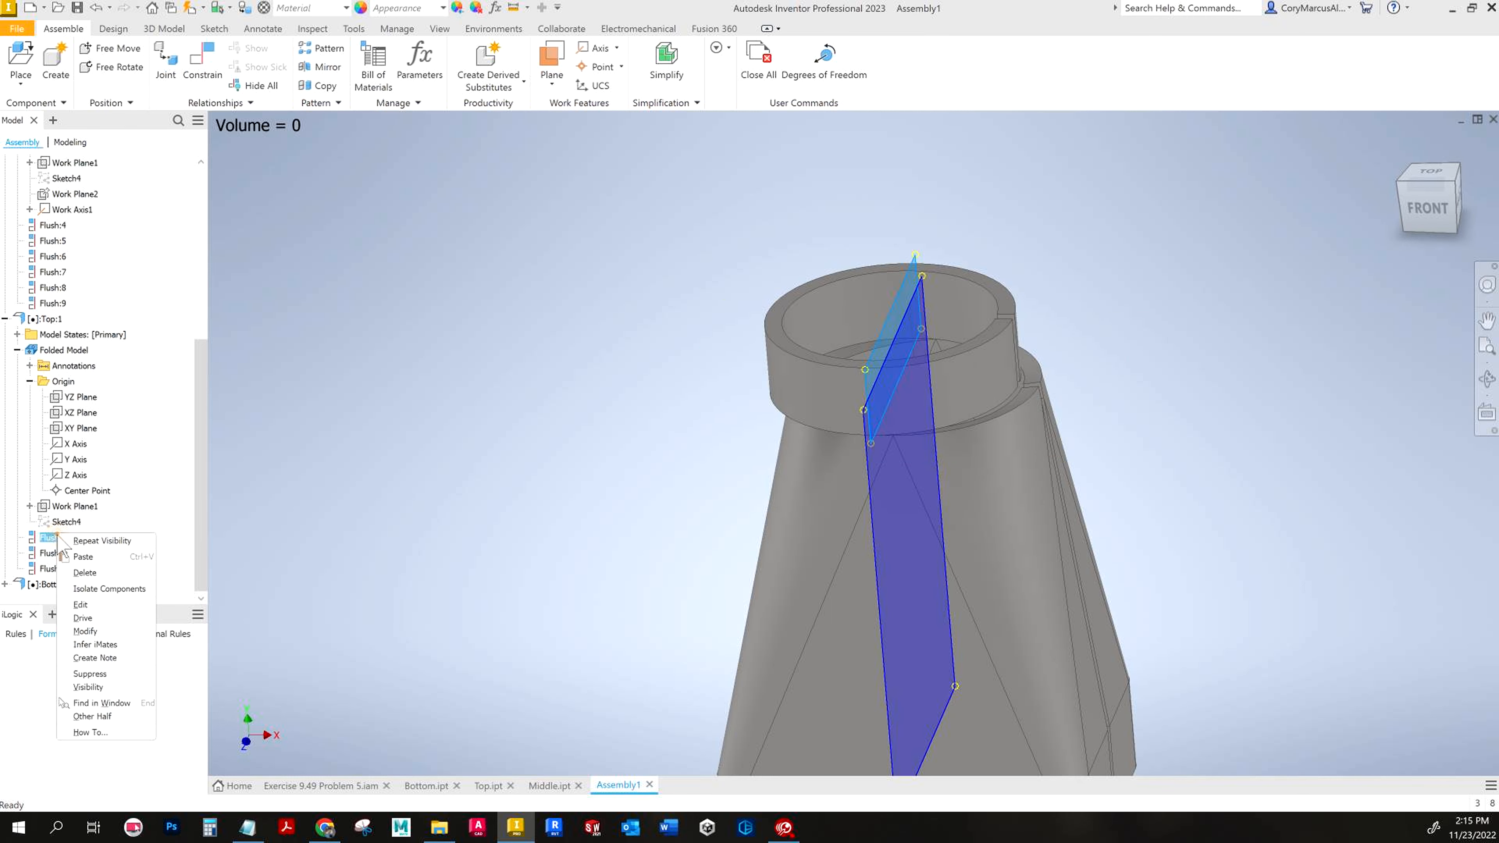
pyautogui.click(83, 605)
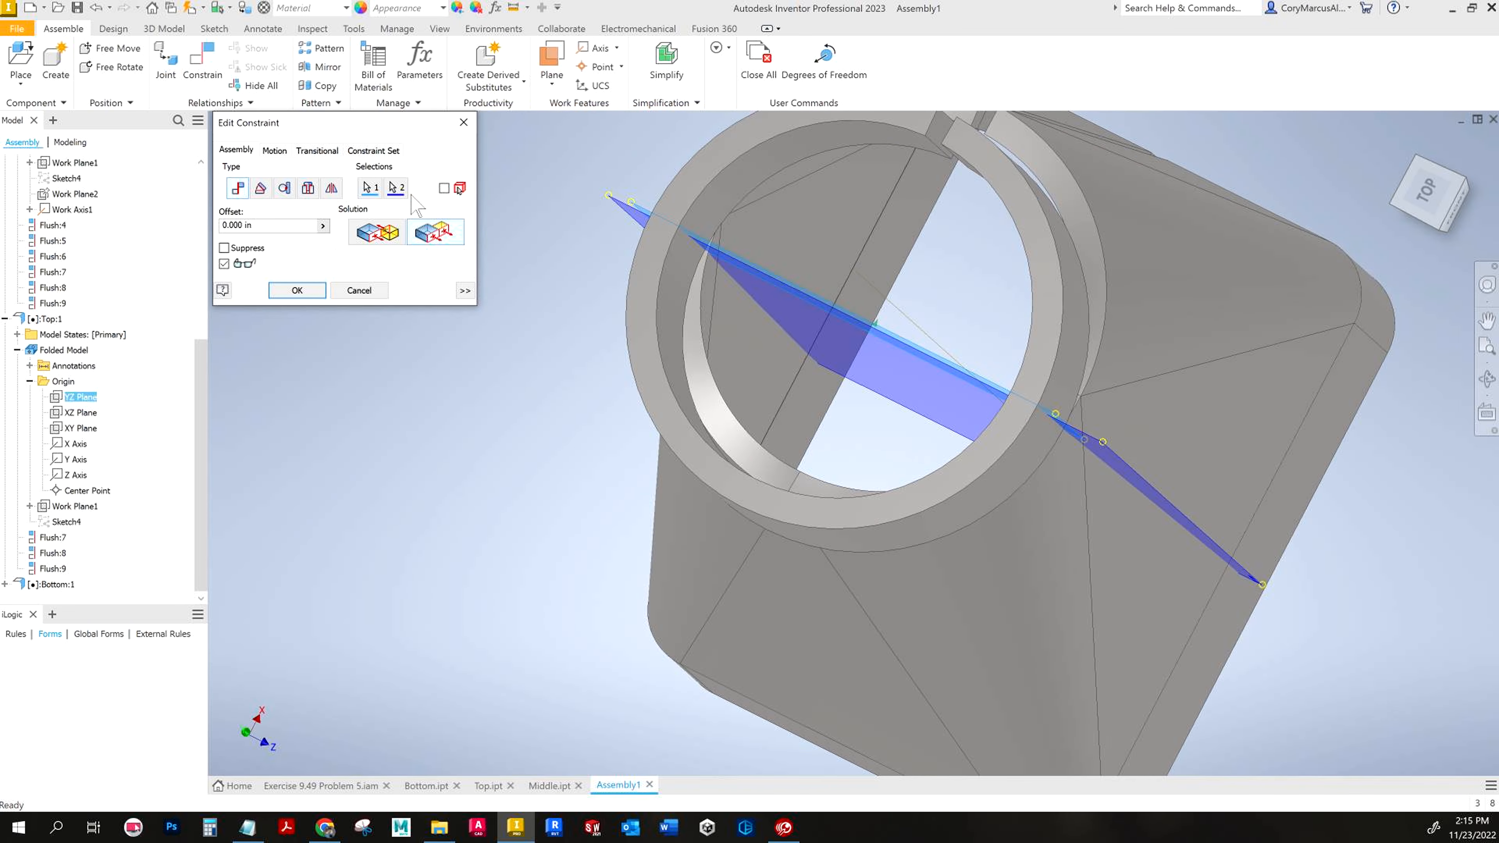
pyautogui.click(397, 188)
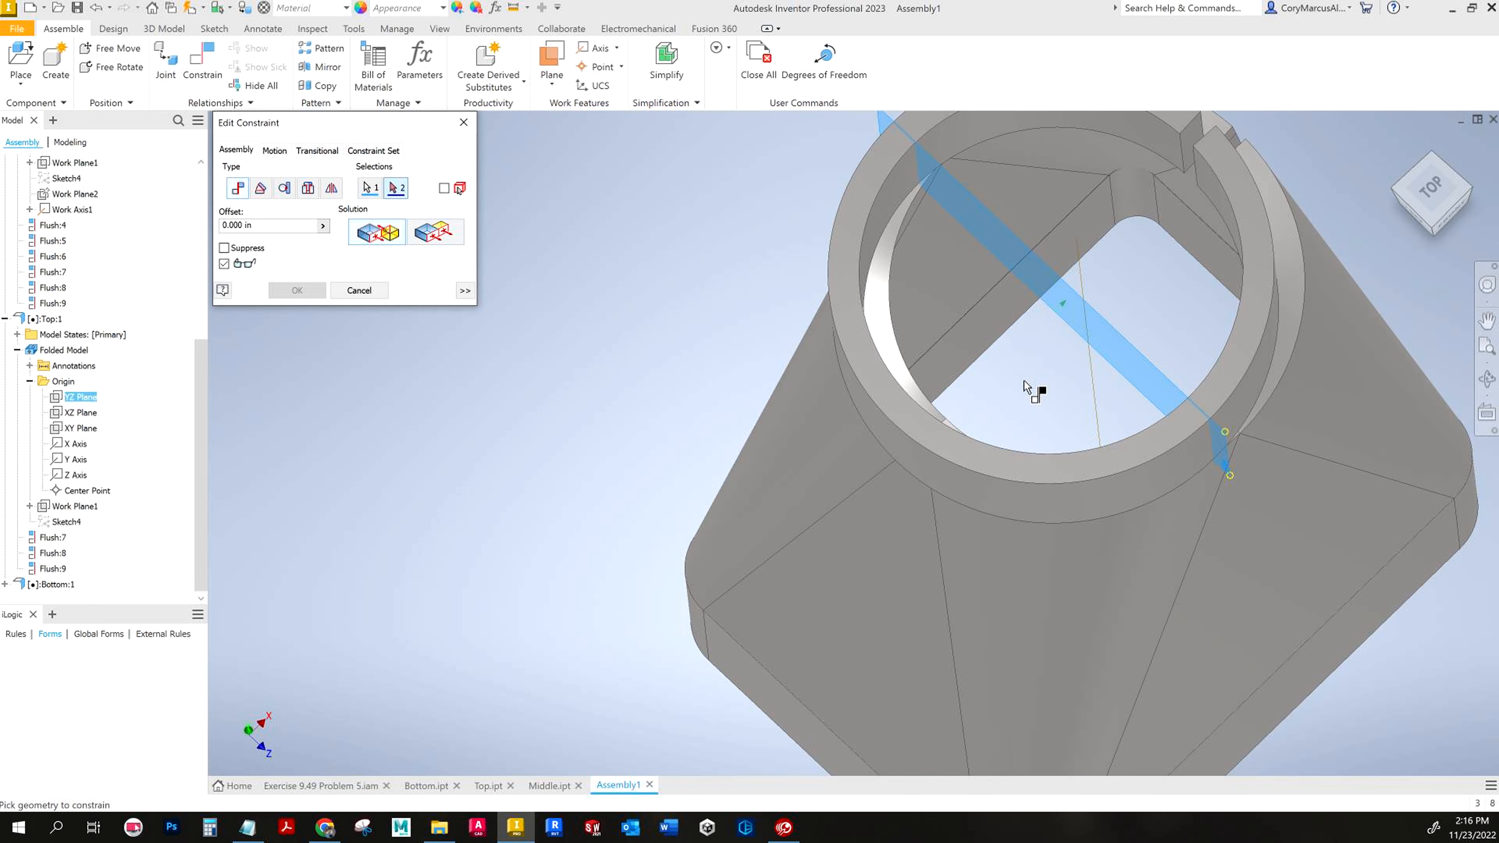
pyautogui.click(1080, 285)
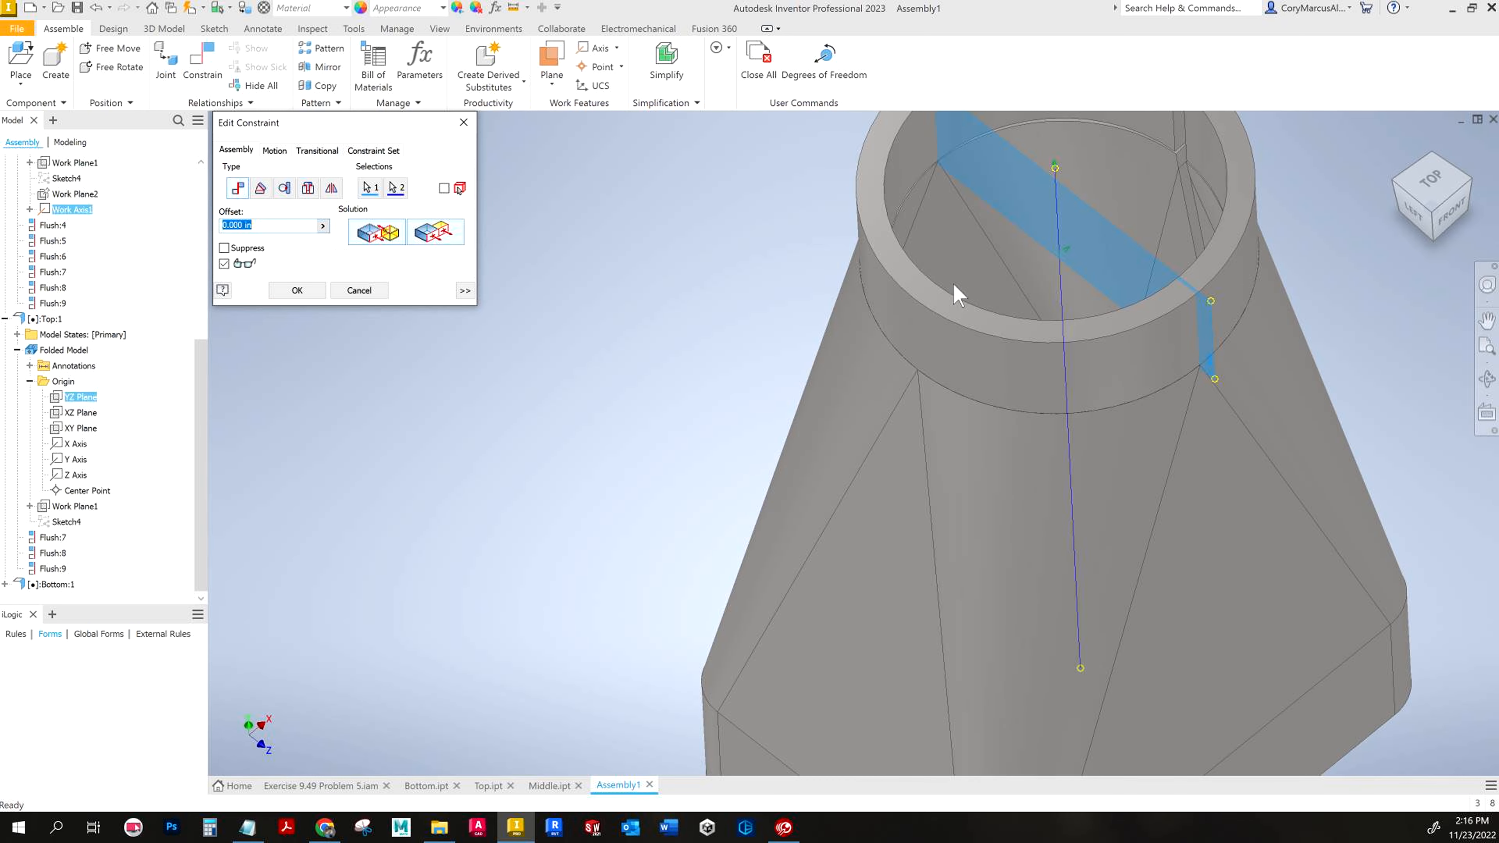
pyautogui.click(322, 291)
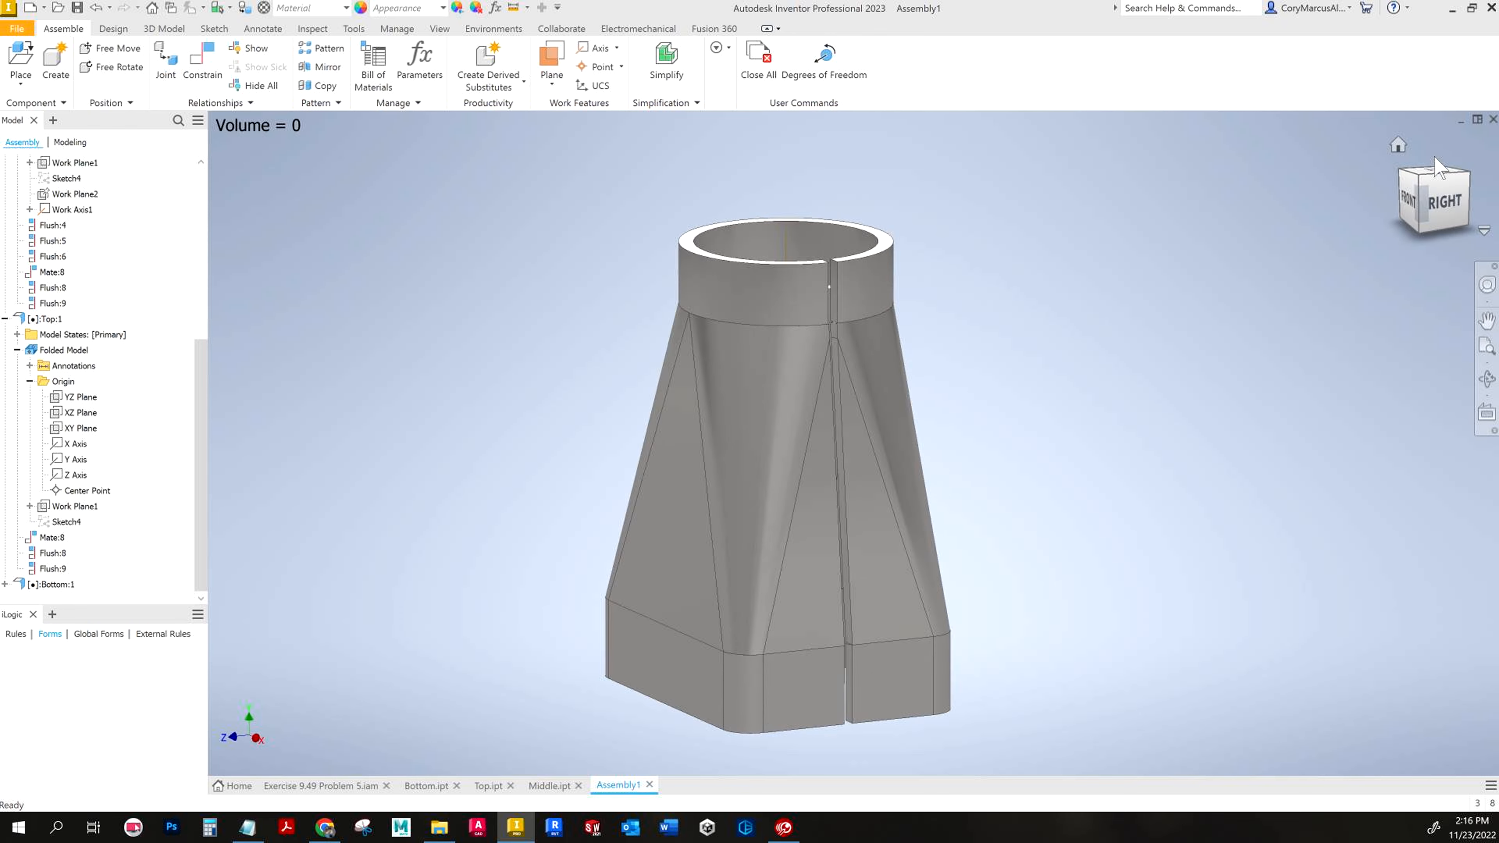
# Step: Compare the front view of the assembly with the Problem 5 reference drawing in the browser
pyautogui.hotkey('alt', 'Tab')
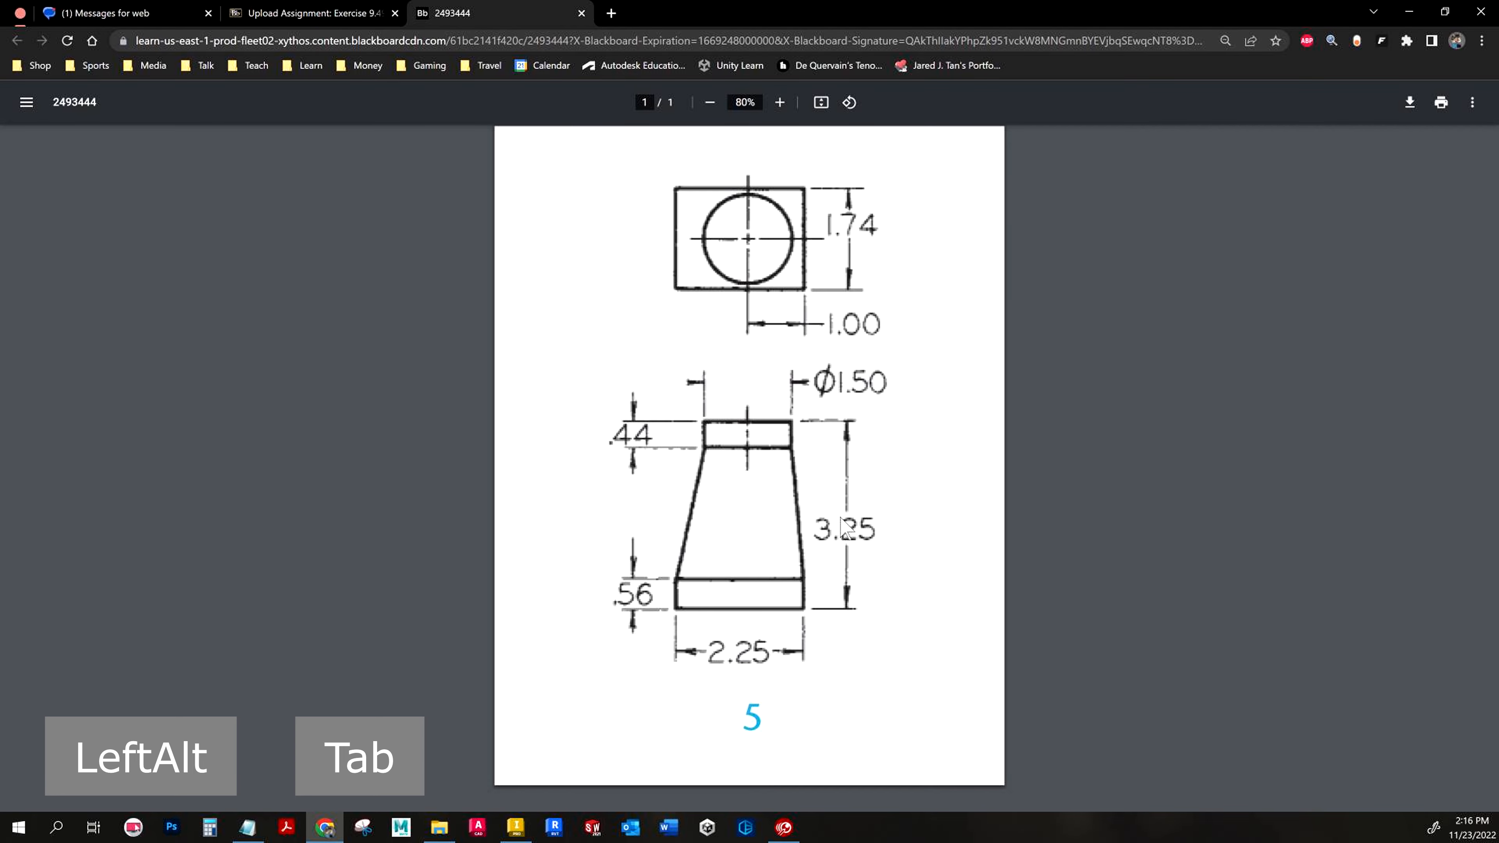
pyautogui.hotkey('alt', 'Tab')
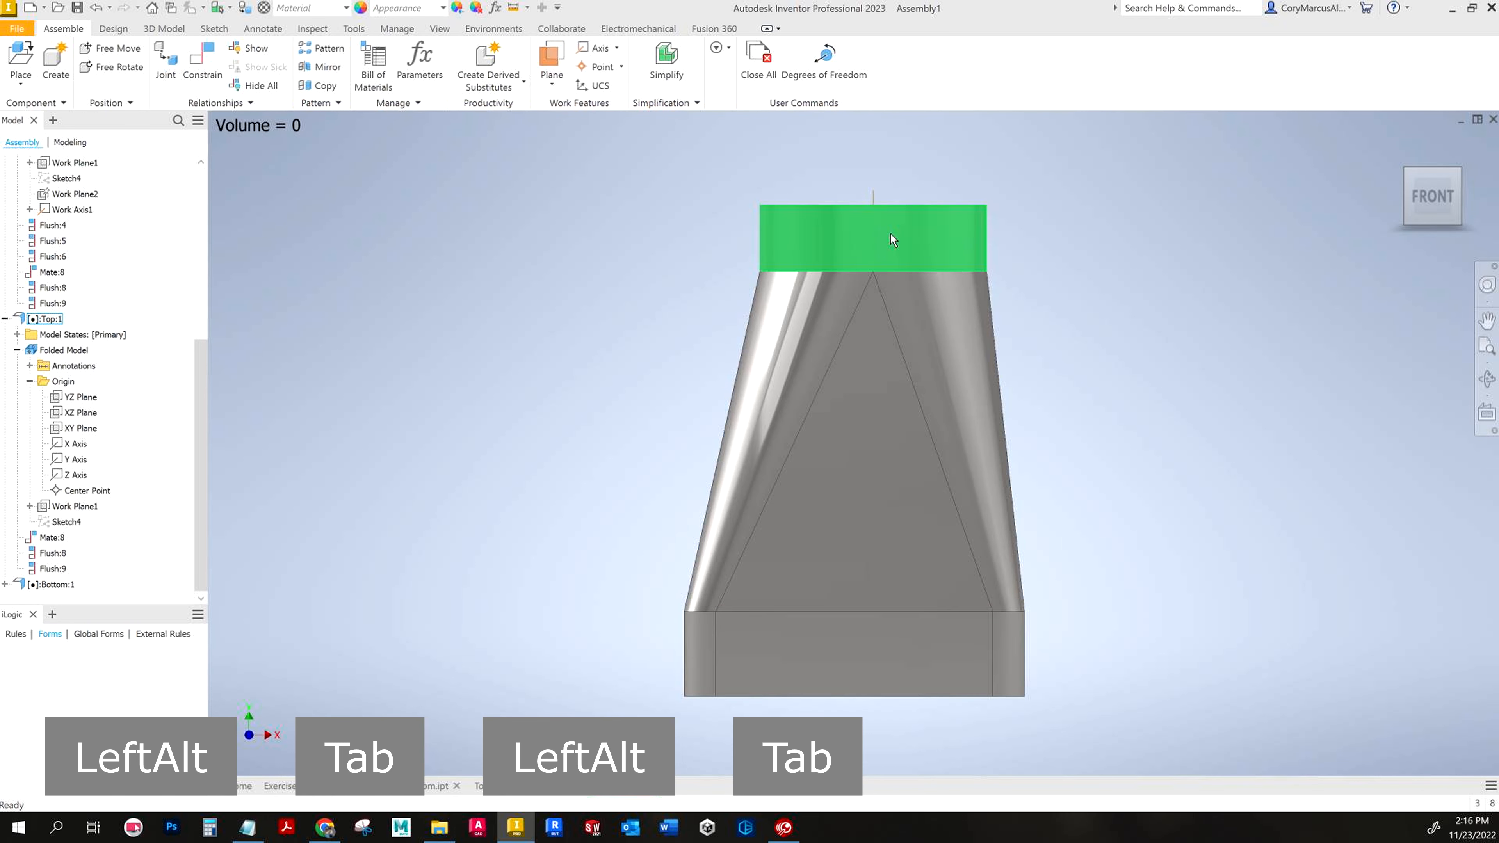
pyautogui.hotkey('alt', 'Tab')
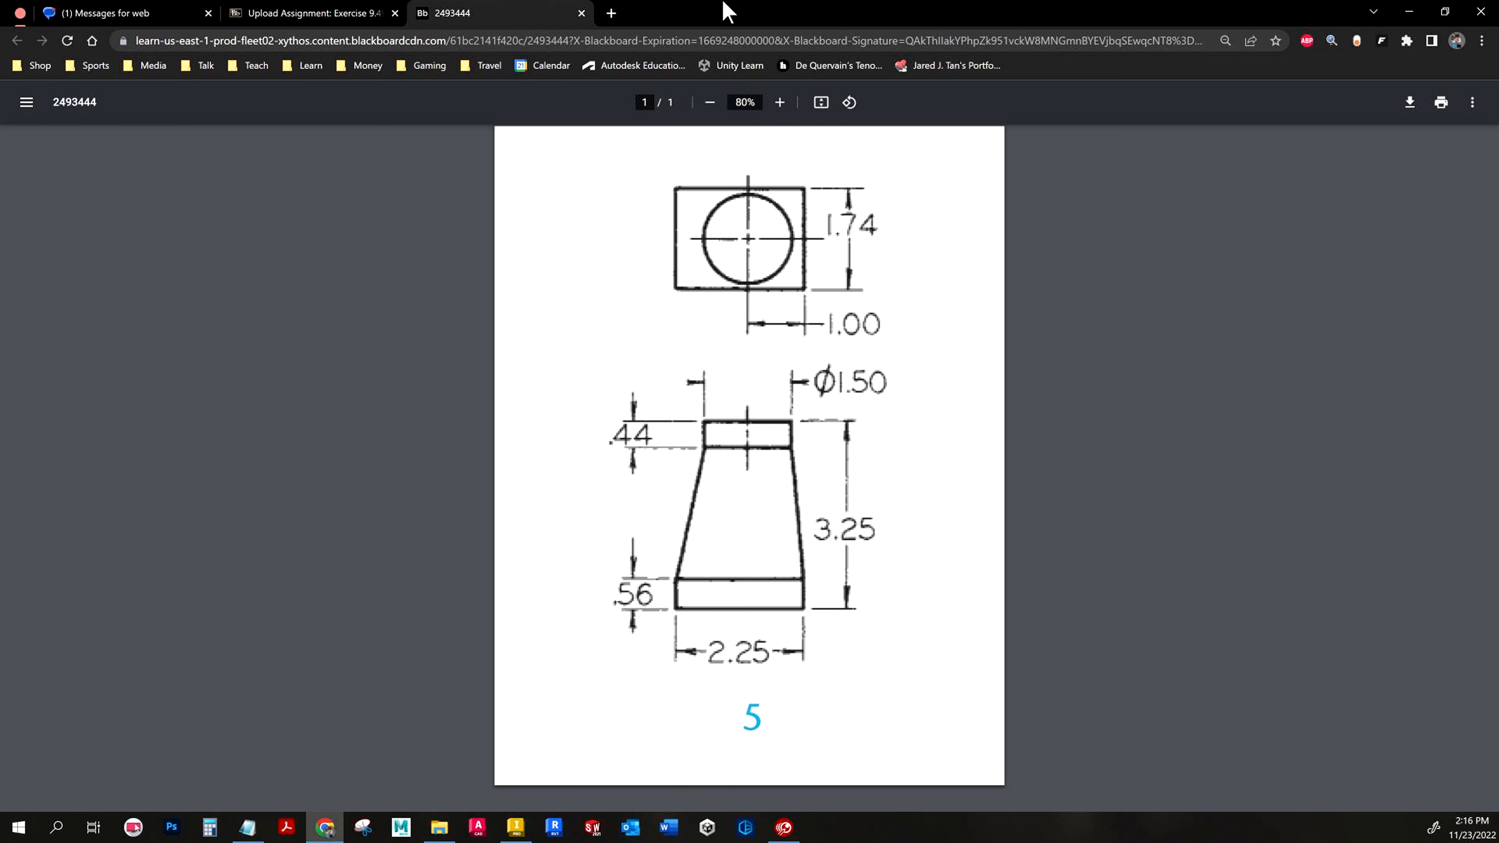